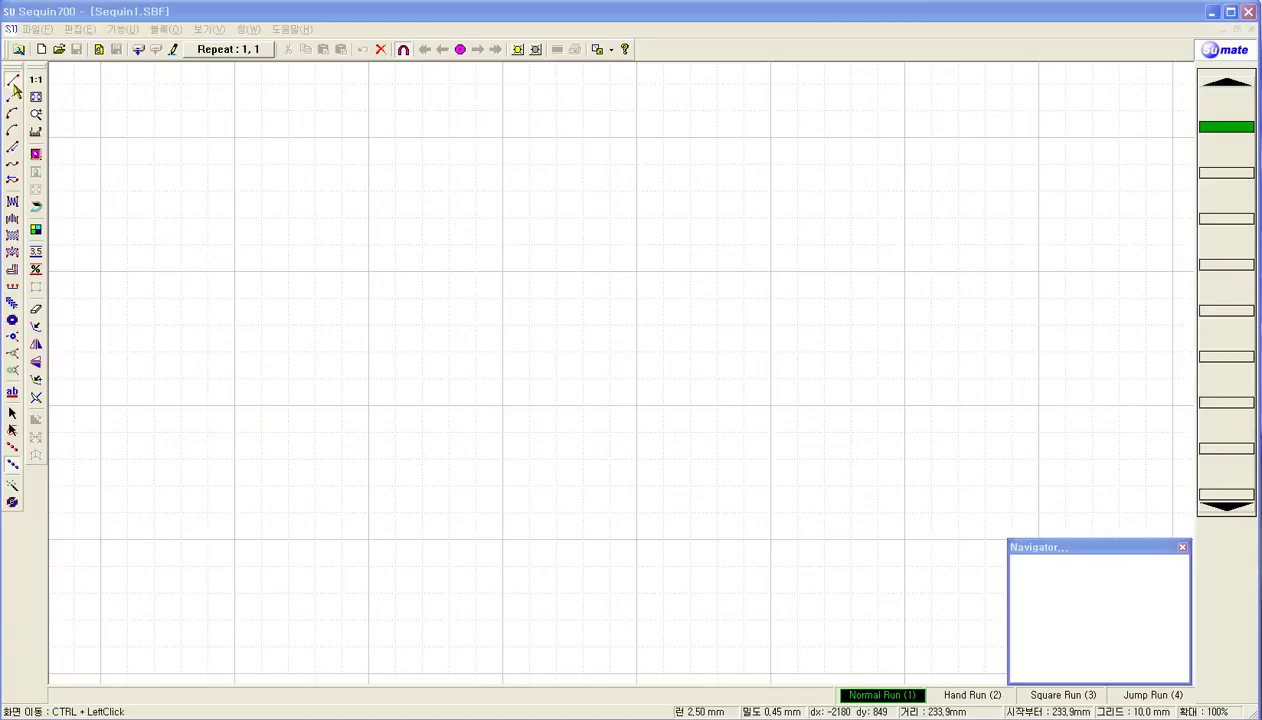
- Draw a four-point Normal Run line across the upper part of the design and display its stitch points
click(153, 200)
click(276, 191)
click(502, 208)
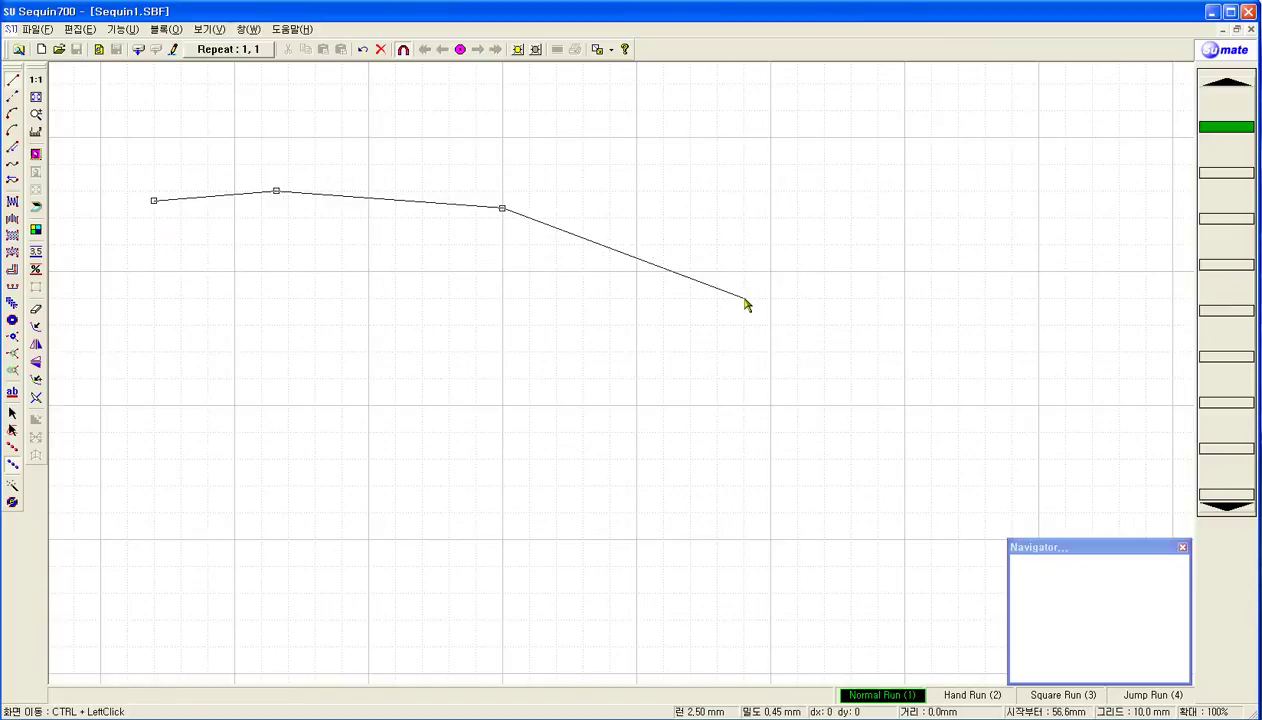
right_click(744, 300)
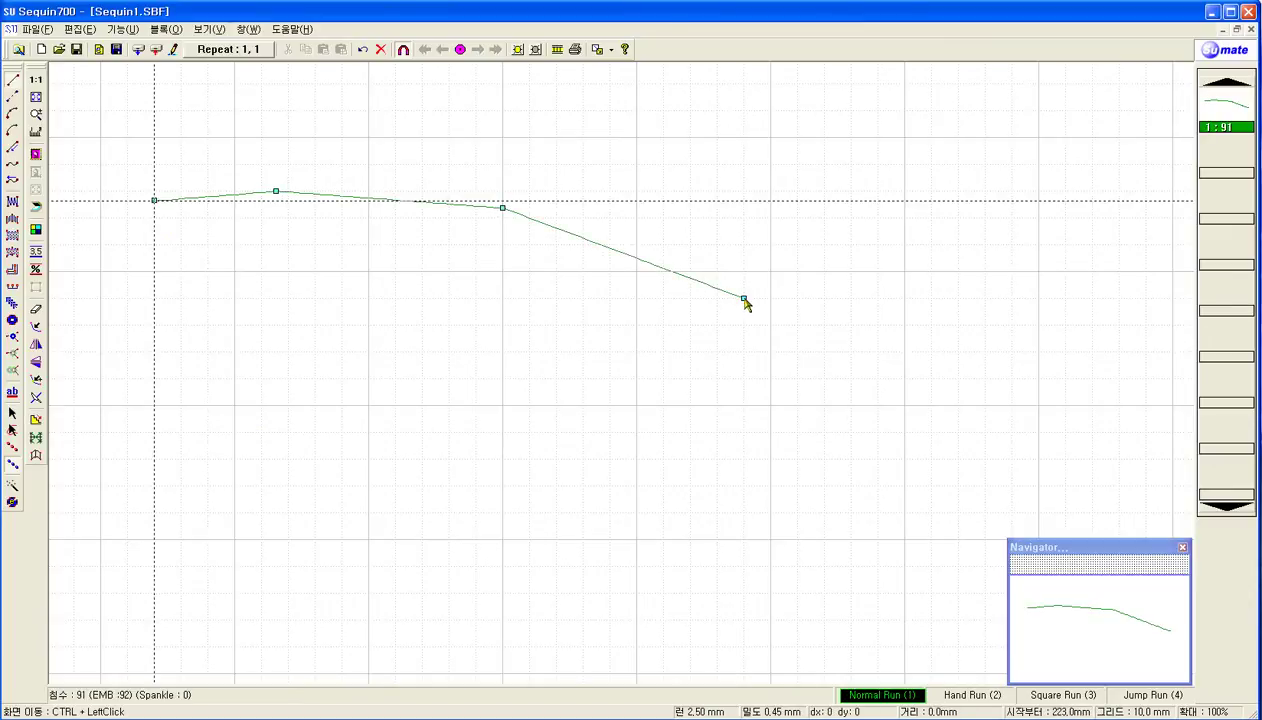
click(13, 454)
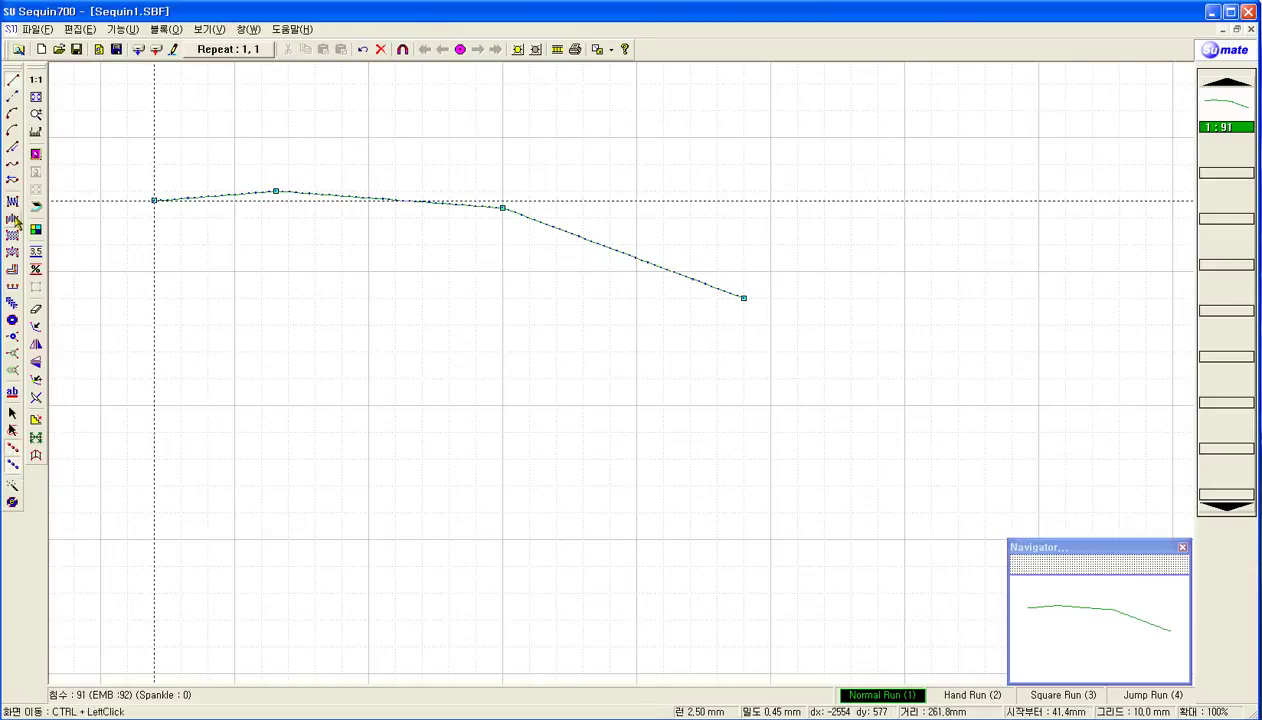
drag(138, 180, 302, 213)
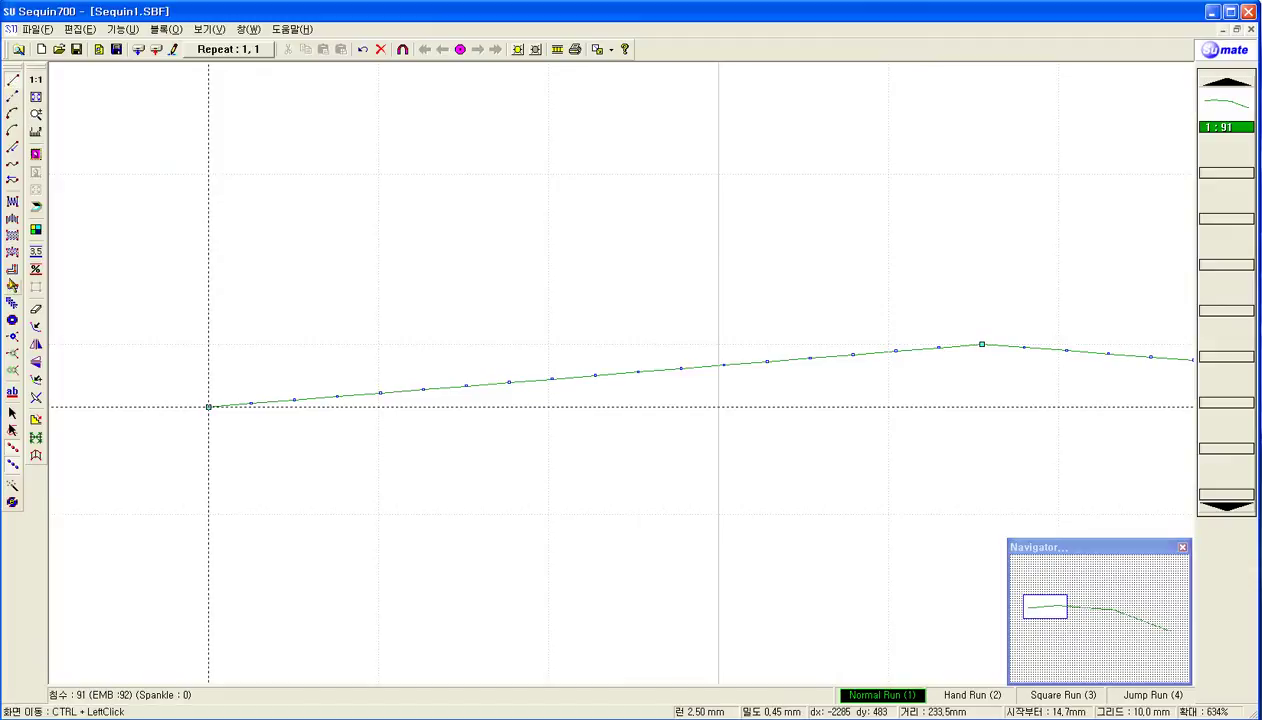
- Create a four-corner Normal Satin block above the start of the run line
click(12, 203)
click(231, 210)
click(219, 302)
click(435, 207)
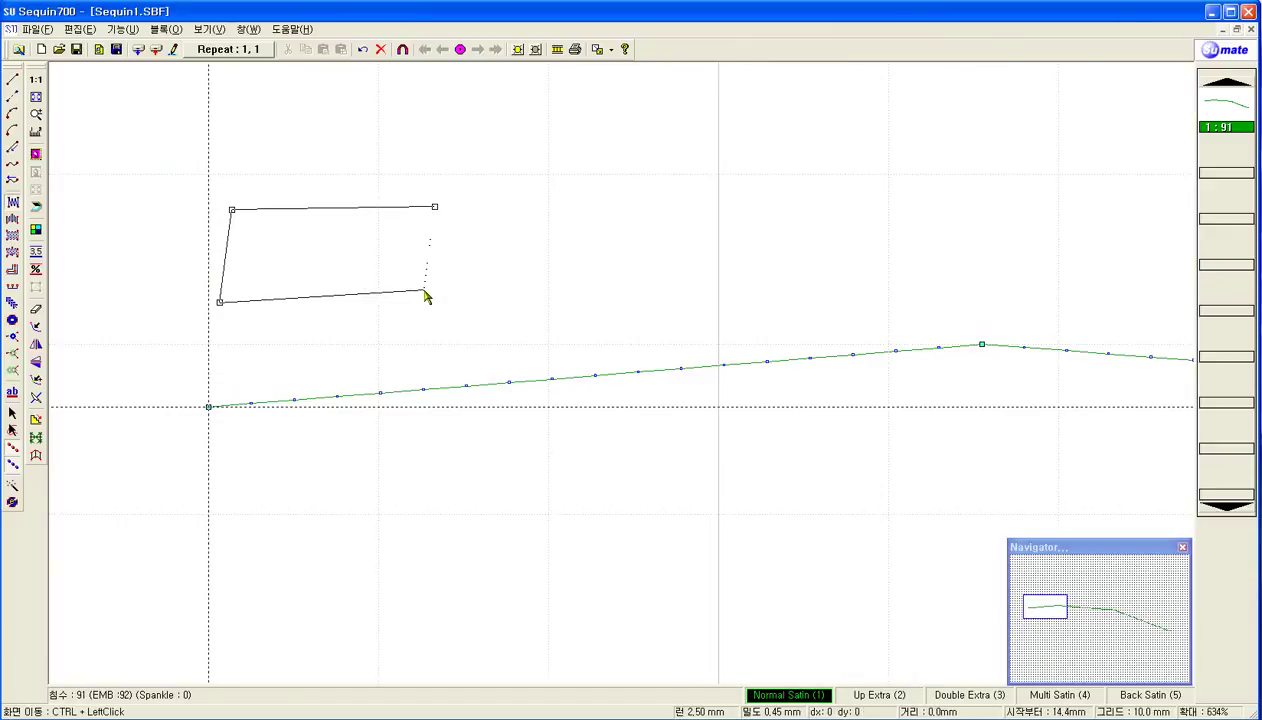
click(424, 293)
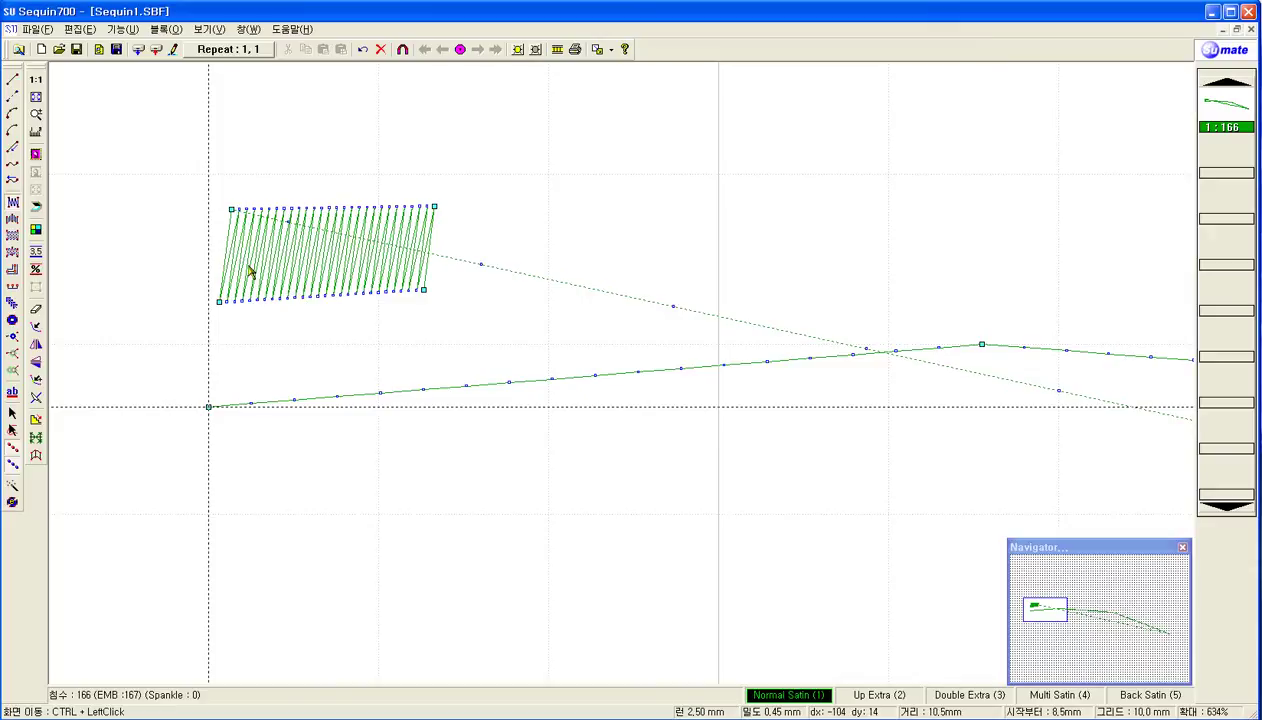
- Create a four-corner Normal Fill block beside the satin block, above the run line
click(12, 237)
click(525, 203)
click(504, 289)
click(612, 252)
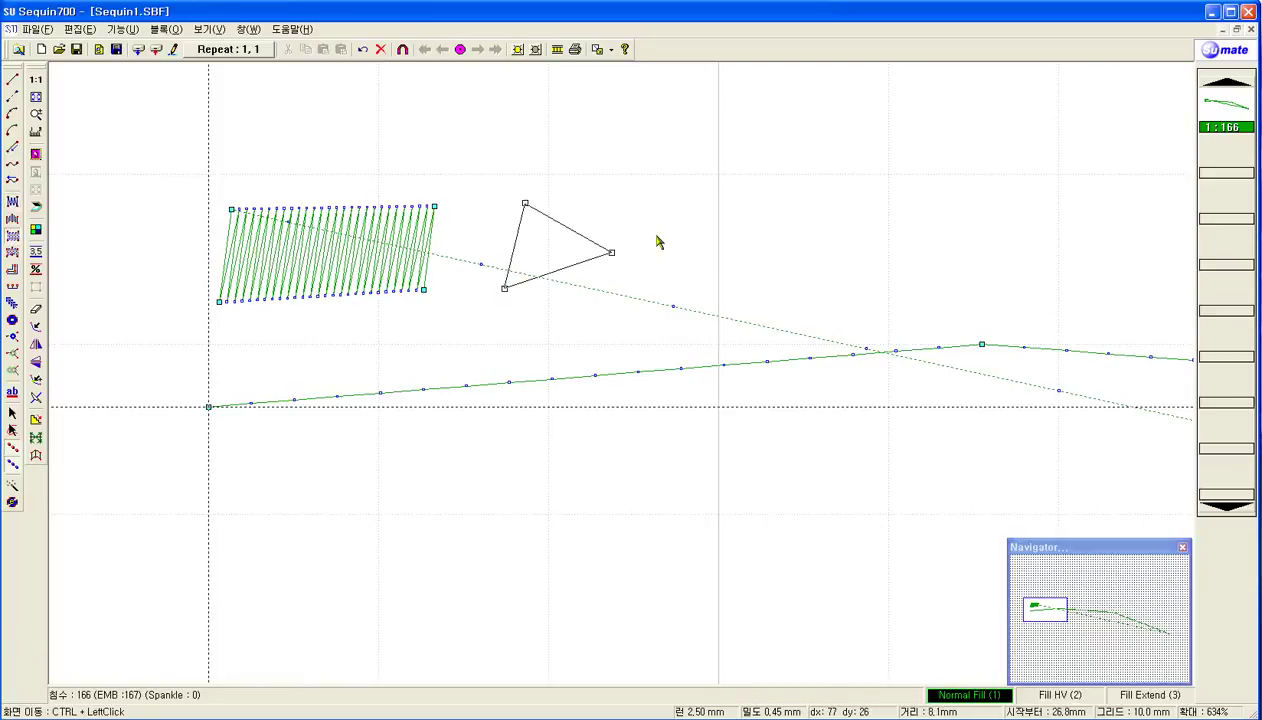
click(753, 204)
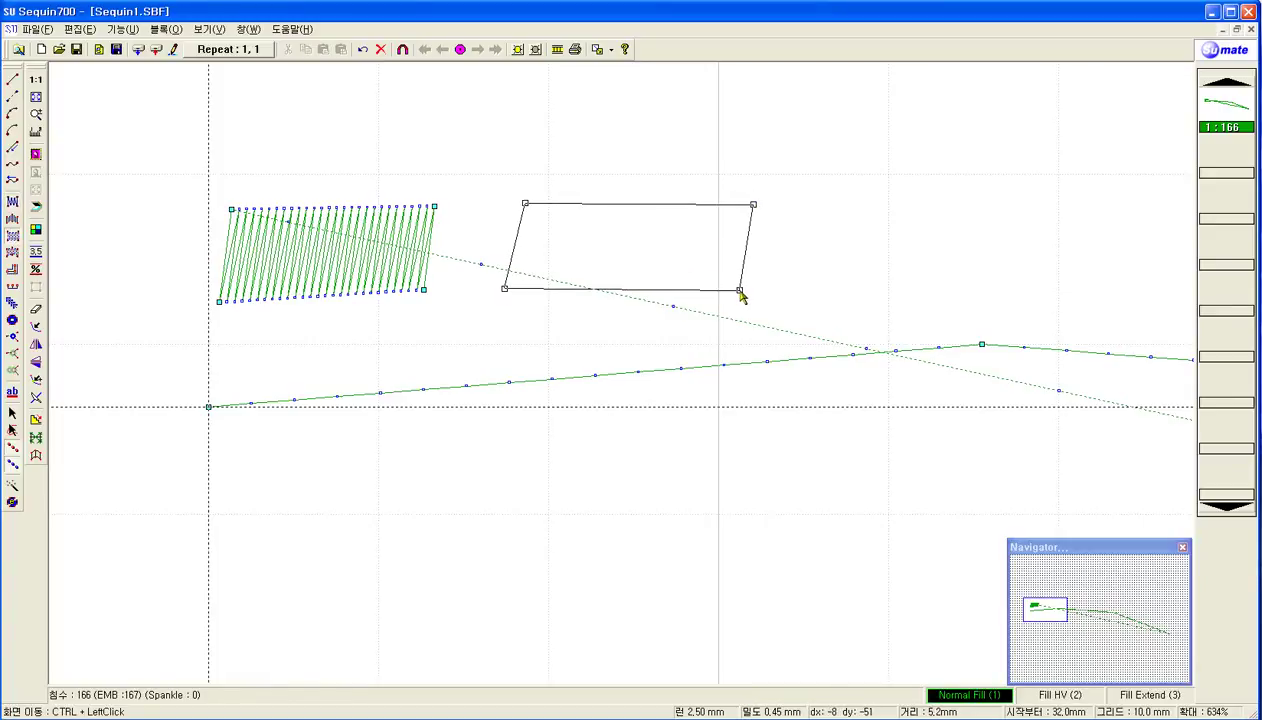
click(739, 290)
right_click(739, 290)
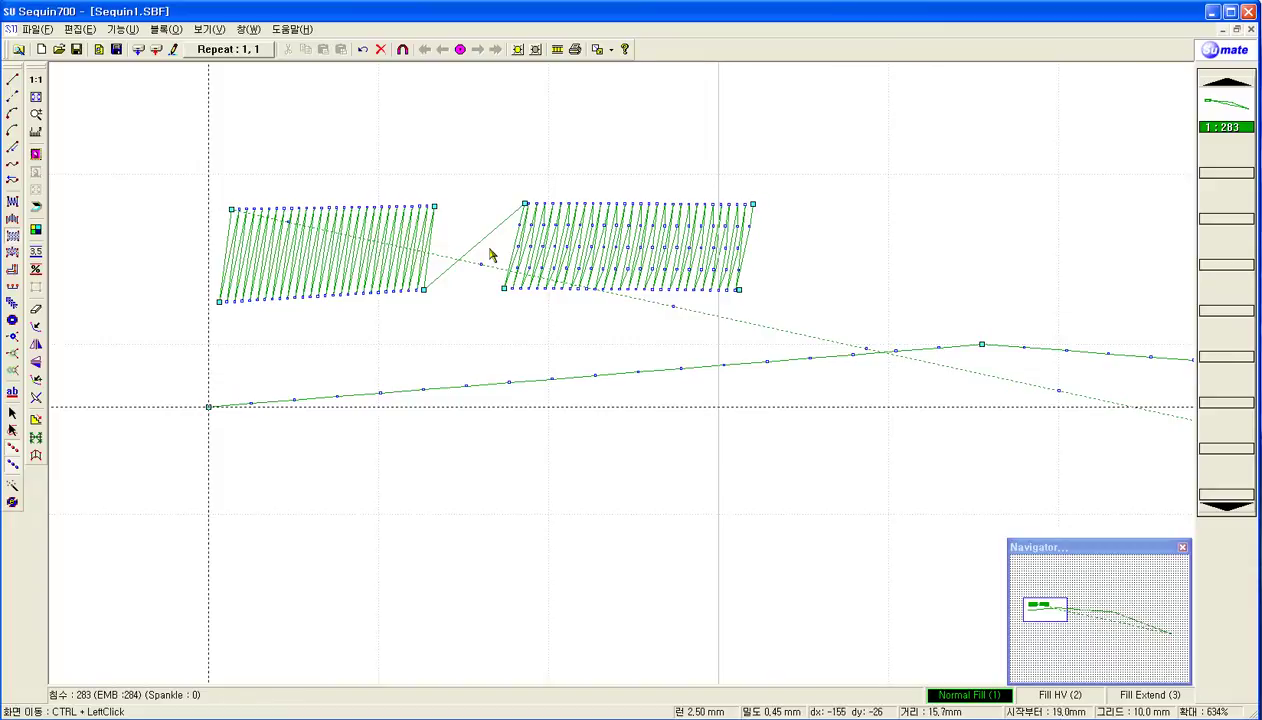
- Create a narrow L-shaped Normal Satin column between the first satin block and the run line
click(12, 201)
click(253, 326)
click(253, 341)
click(321, 322)
click(305, 339)
click(322, 382)
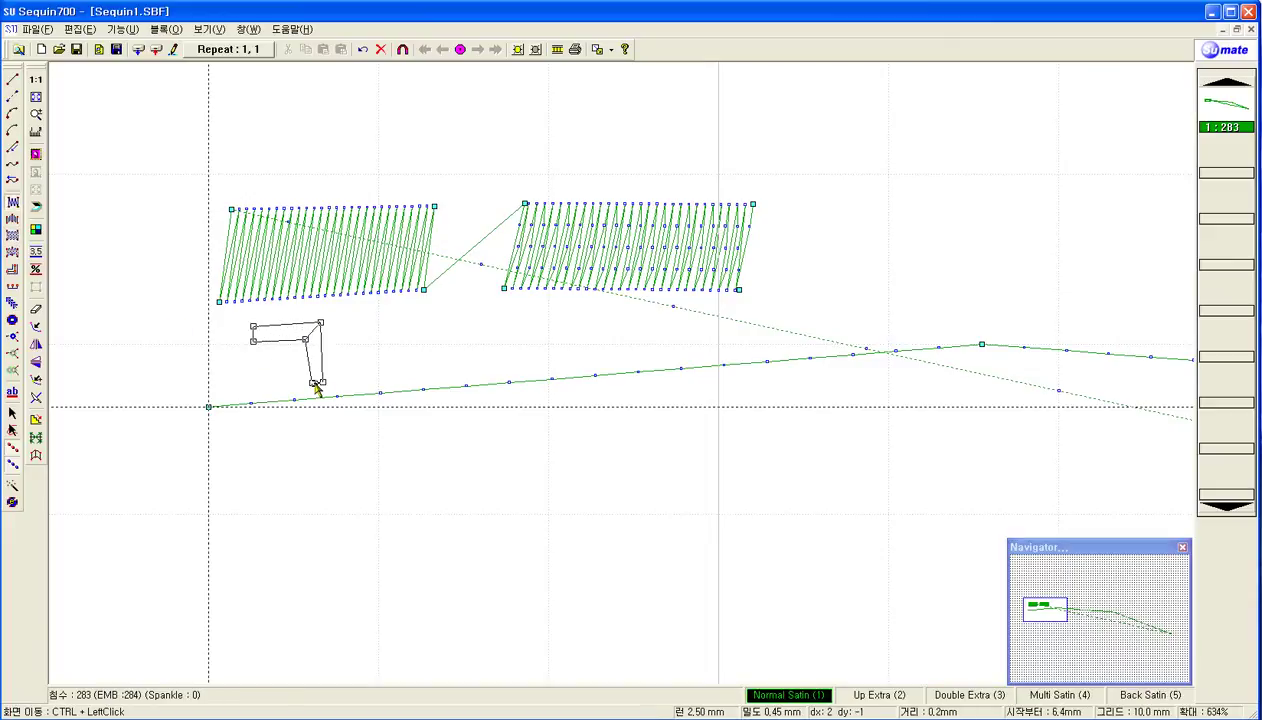
right_click(316, 390)
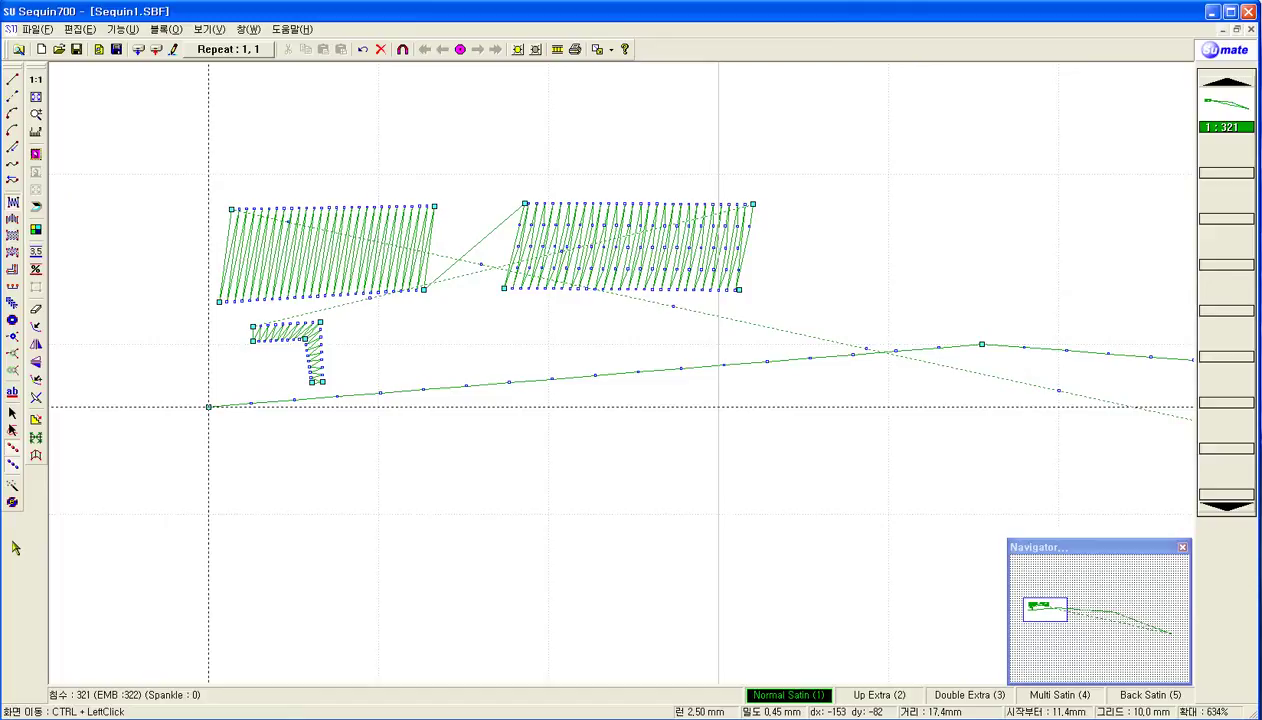
- Start a new blank design and switch to Adobe Photoshop CS3
click(42, 50)
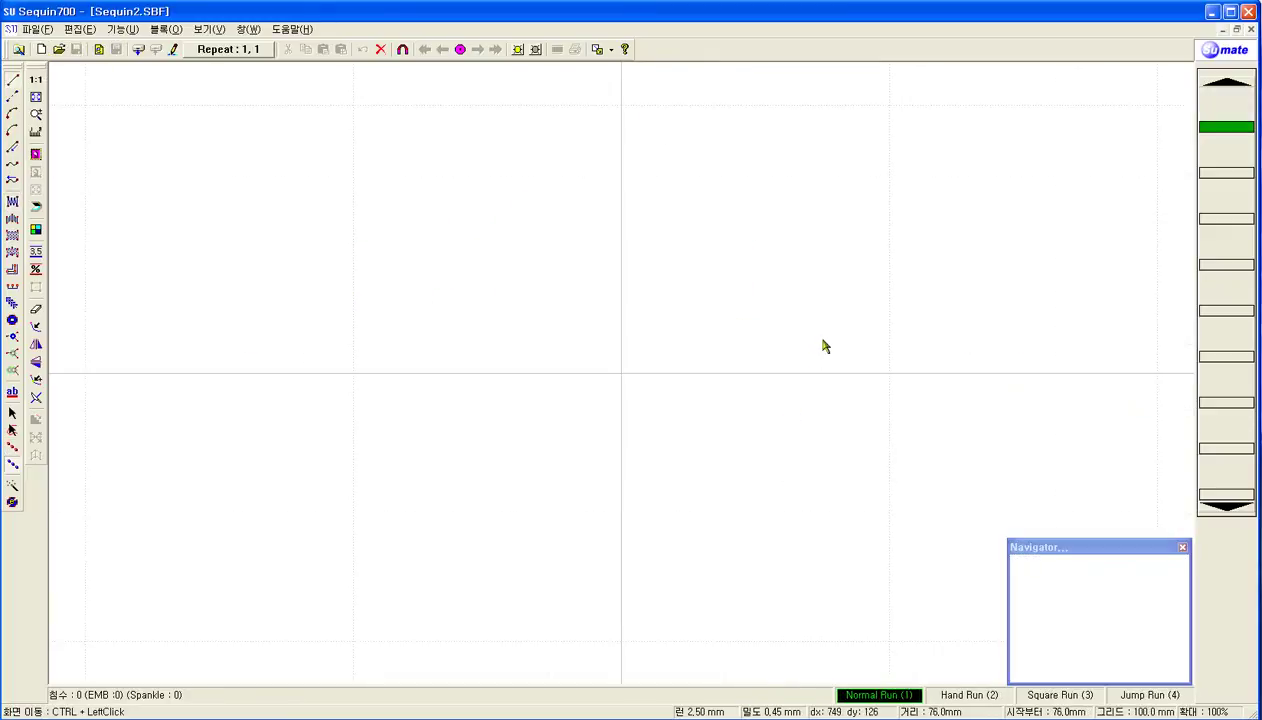
key(alt+Tab)
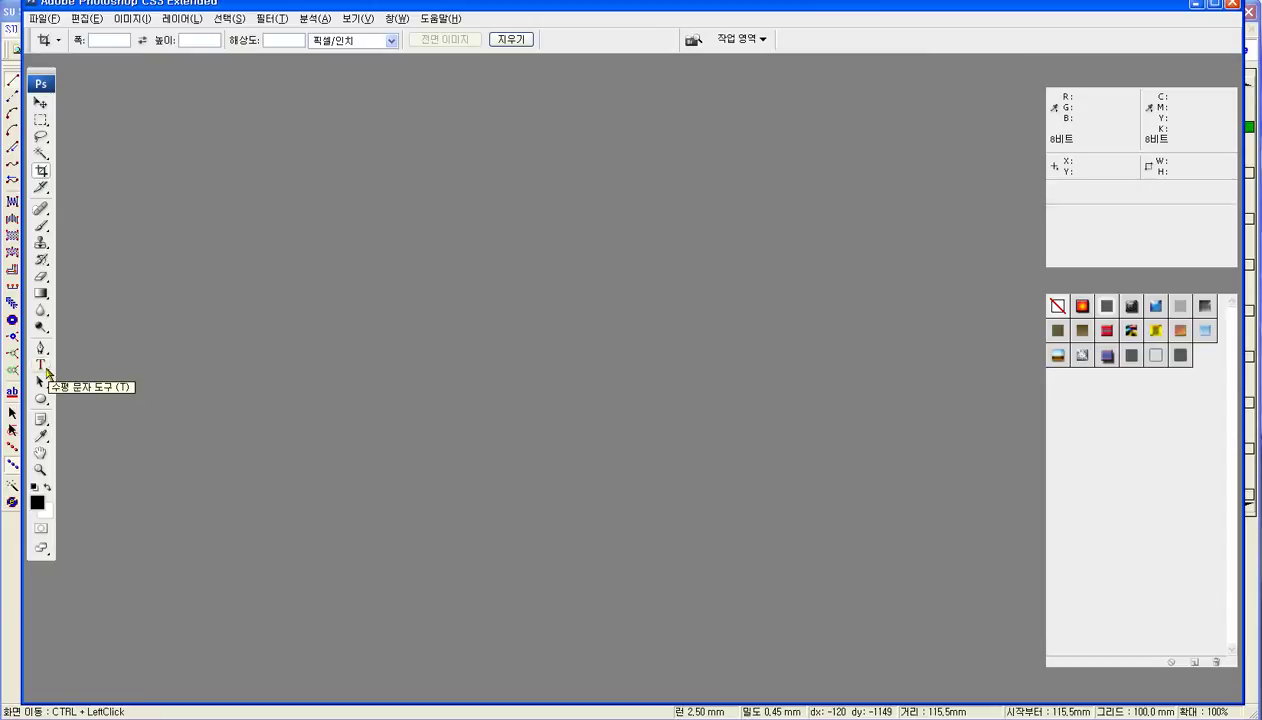
- Create a new white RGB document 600 pixels wide and 600 pixels high
click(42, 18)
click(56, 36)
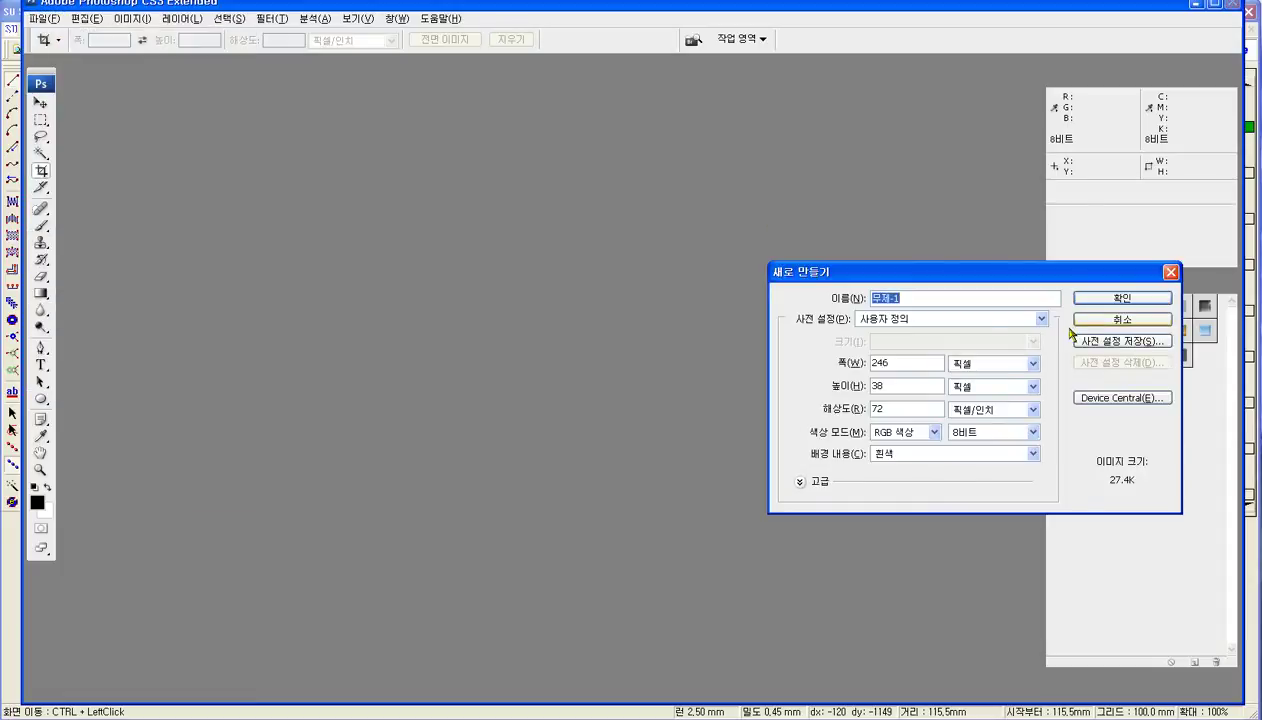
double_click(882, 386)
text(600)
drag(876, 362, 822, 368)
text(600)
click(1122, 299)
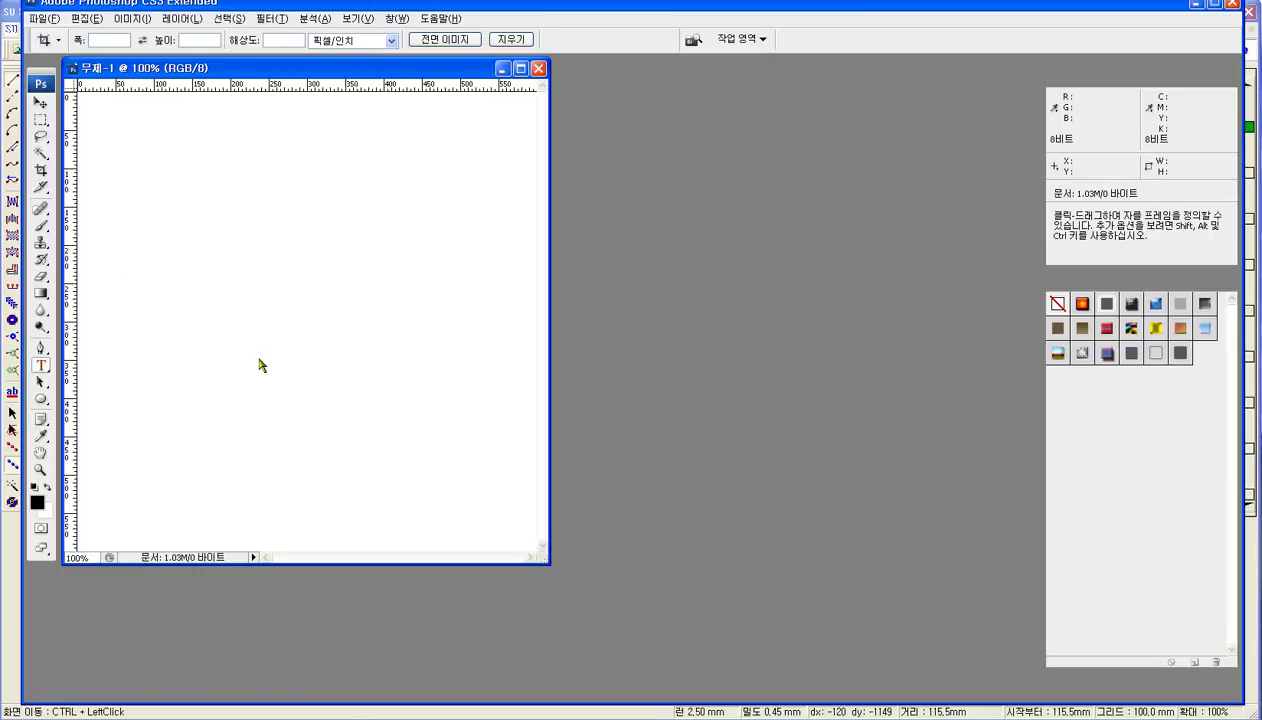
- Start a horizontal text line on the canvas with the font 나눔고딕OTF at 72 pt
key(t)
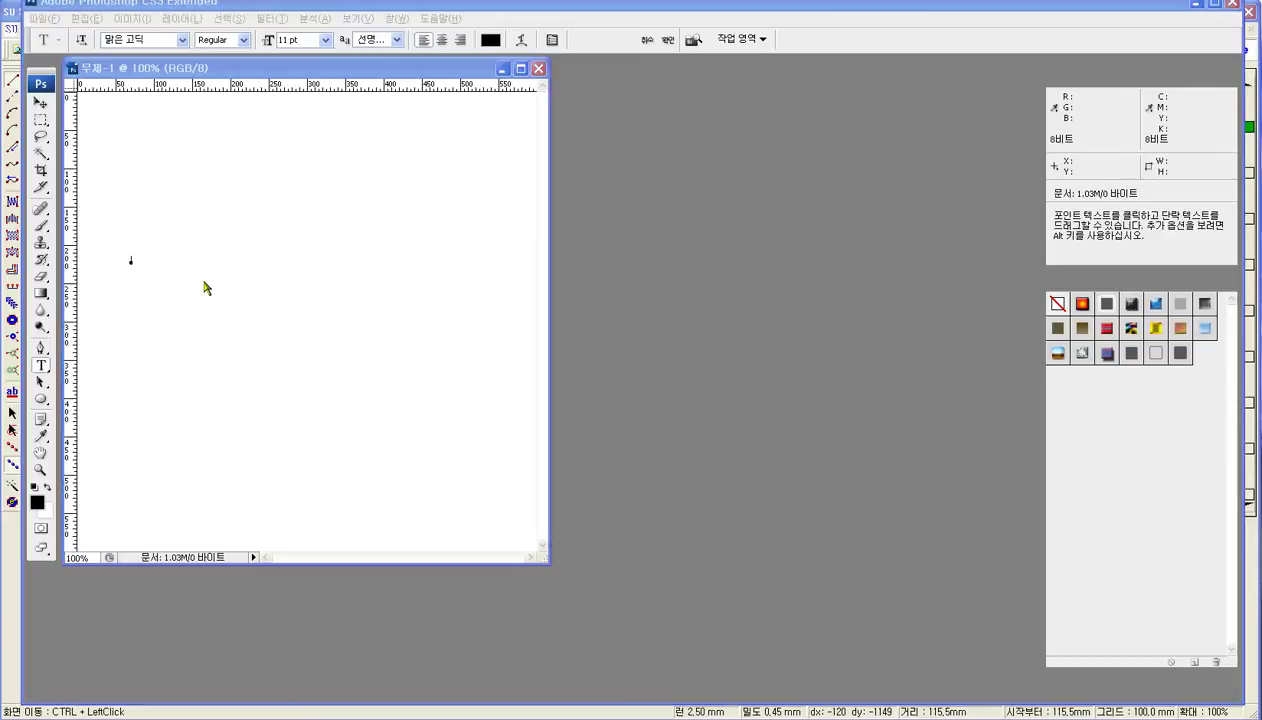
click(183, 42)
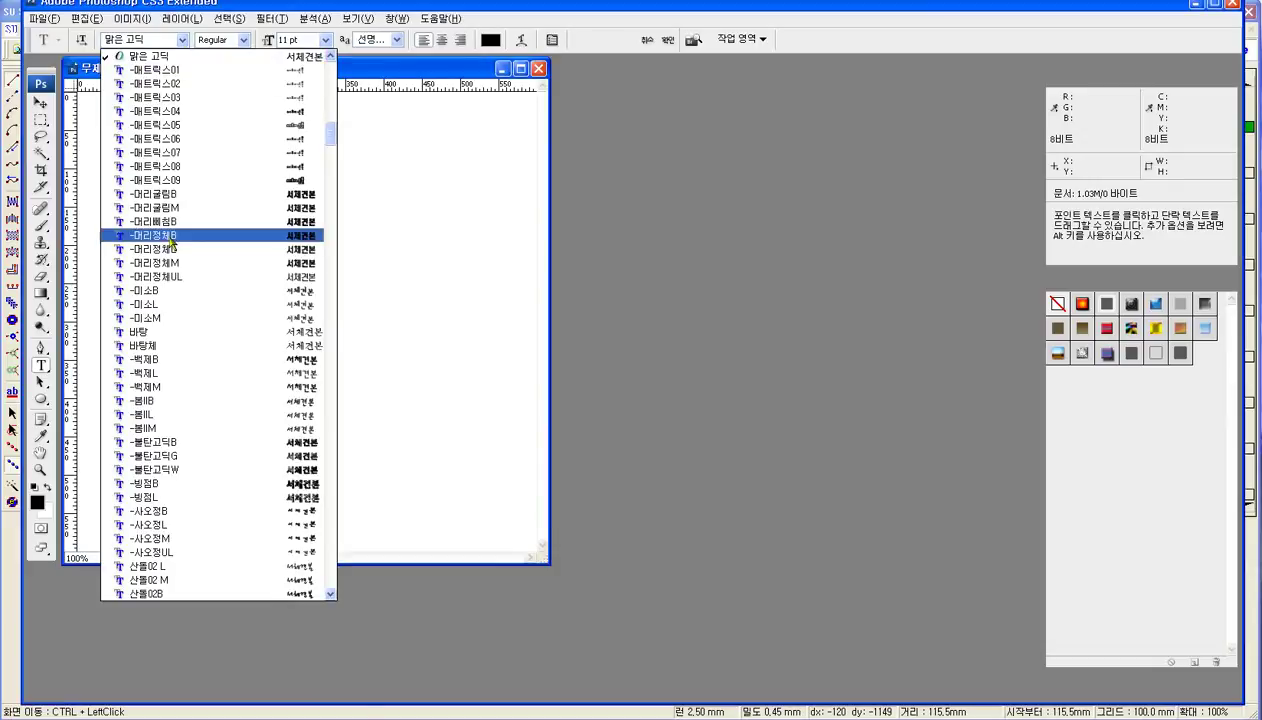
scroll(172, 268, up, 7)
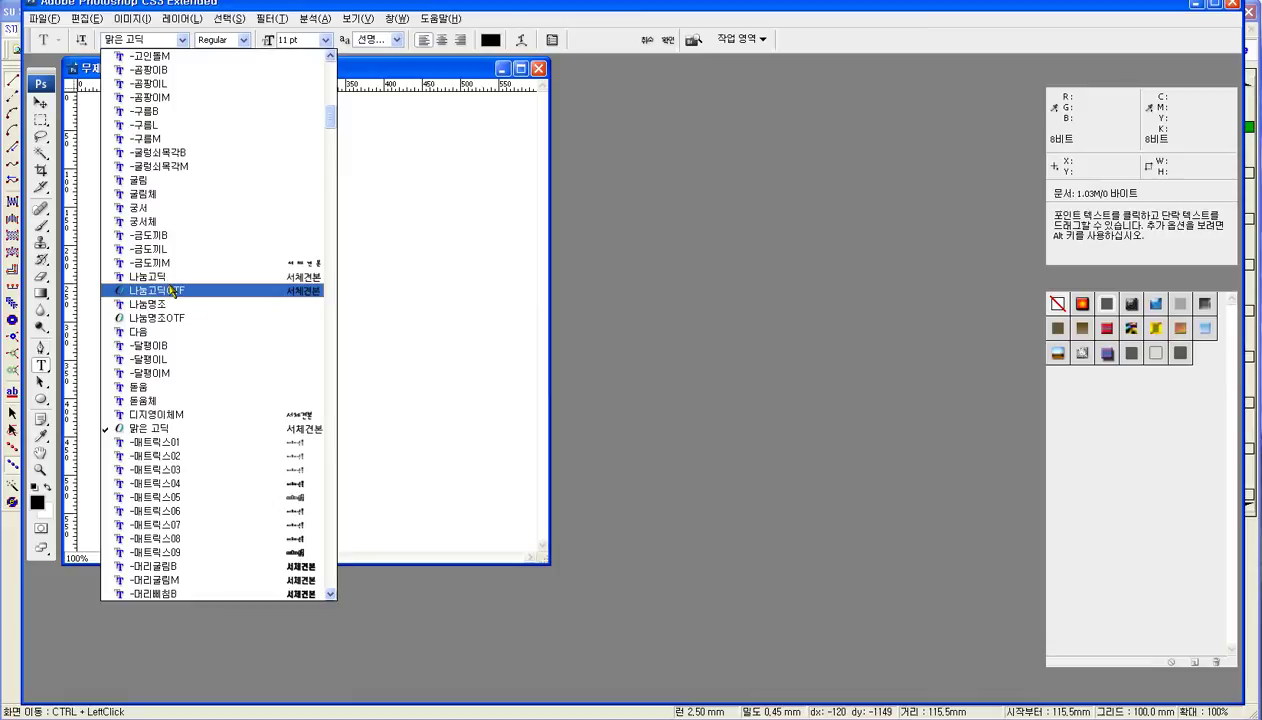
click(172, 290)
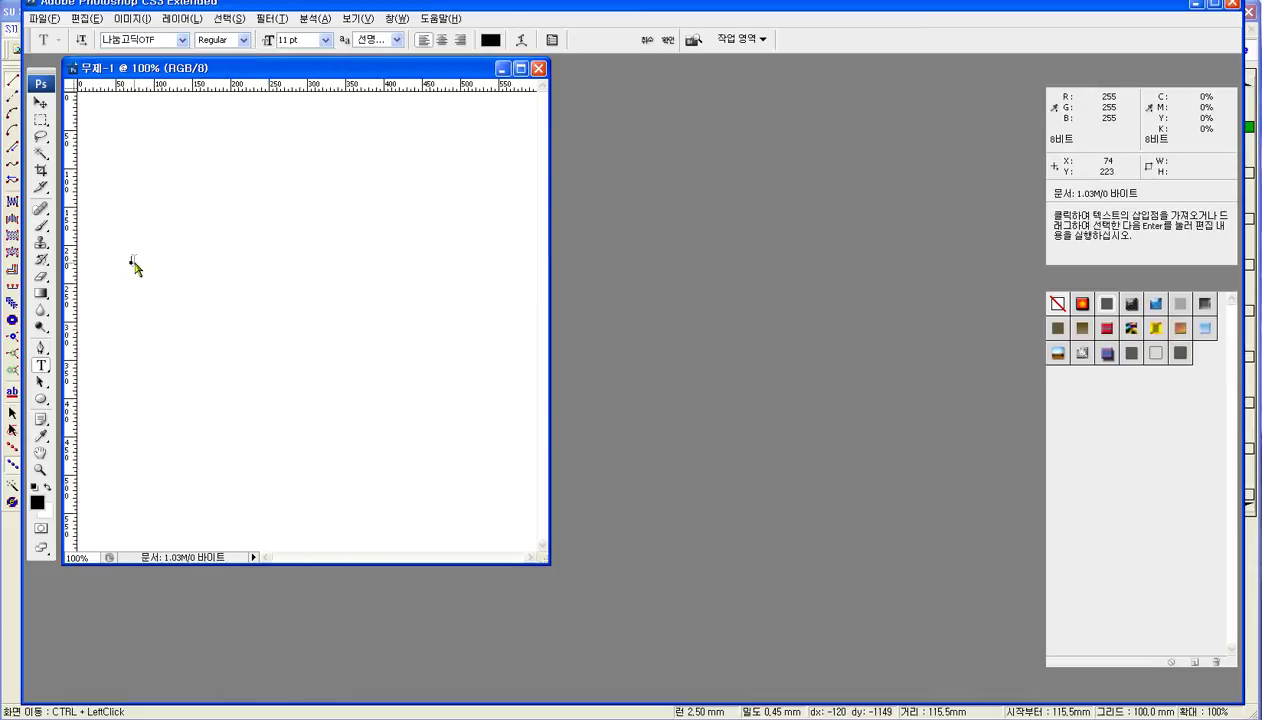
click(325, 40)
click(320, 256)
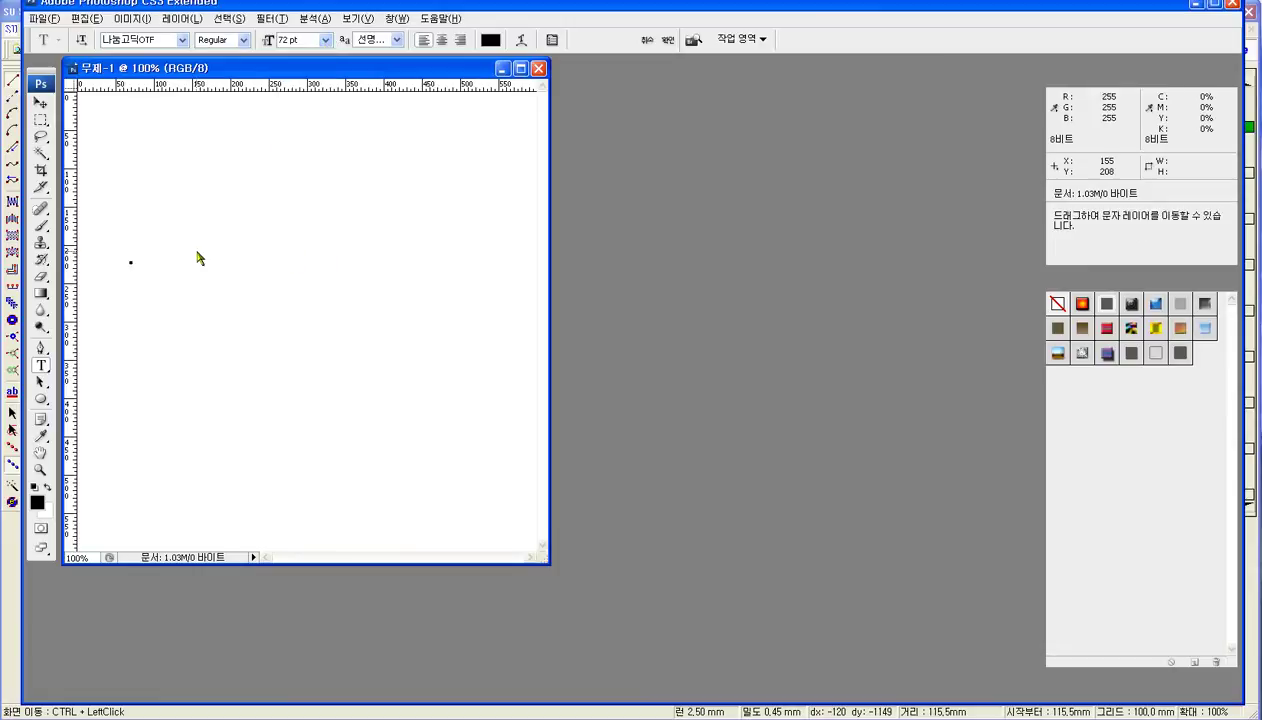
- Enter the Korean text "대한민국" on the canvas, removing the wrongly entered Latin letters
text(s)
key(BackSpace)
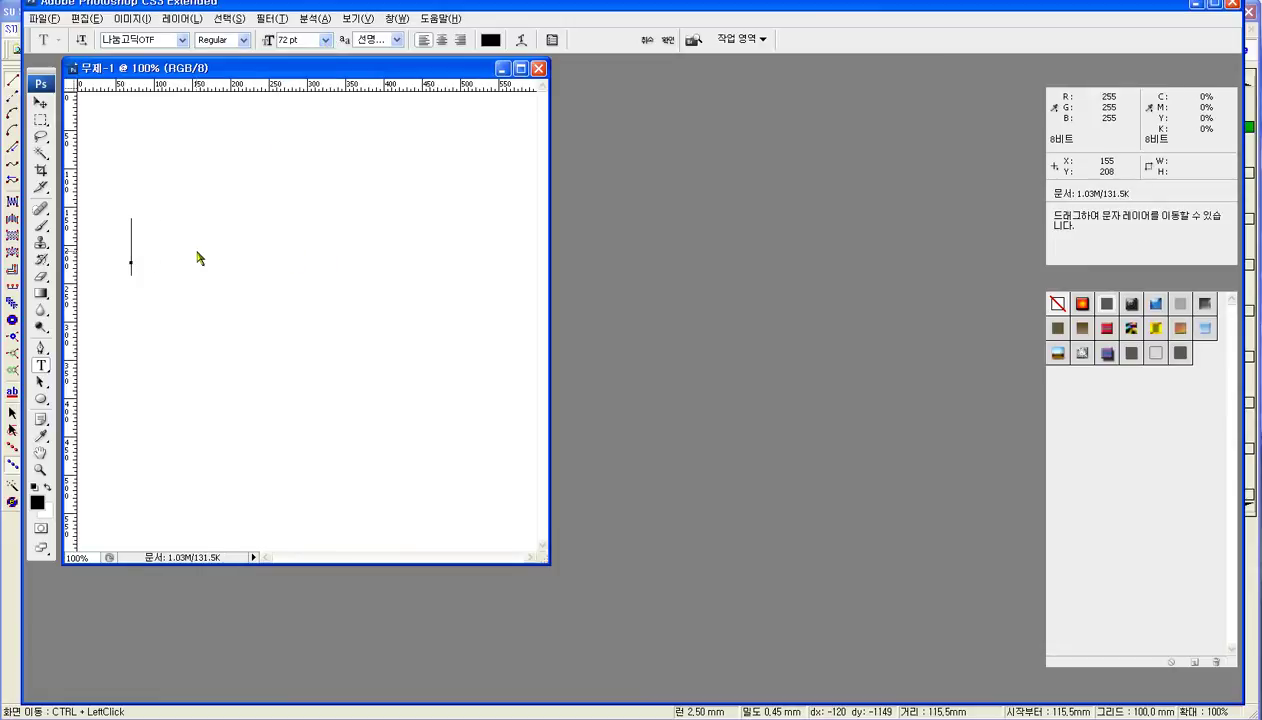
key(BackSpace)
text(eo)
key(BackSpace)
key(BackSpace)
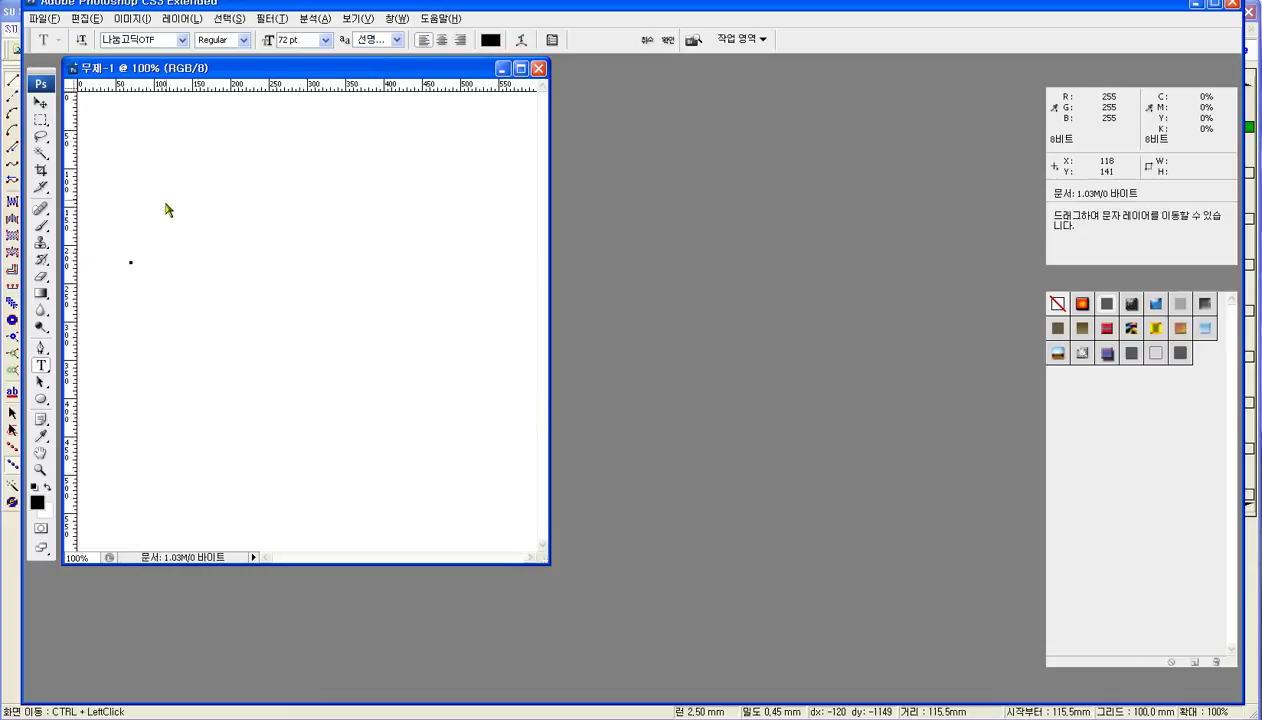
text(eo)
key(BackSpace)
key(BackSpace)
text(ㄷㅐ한민국)
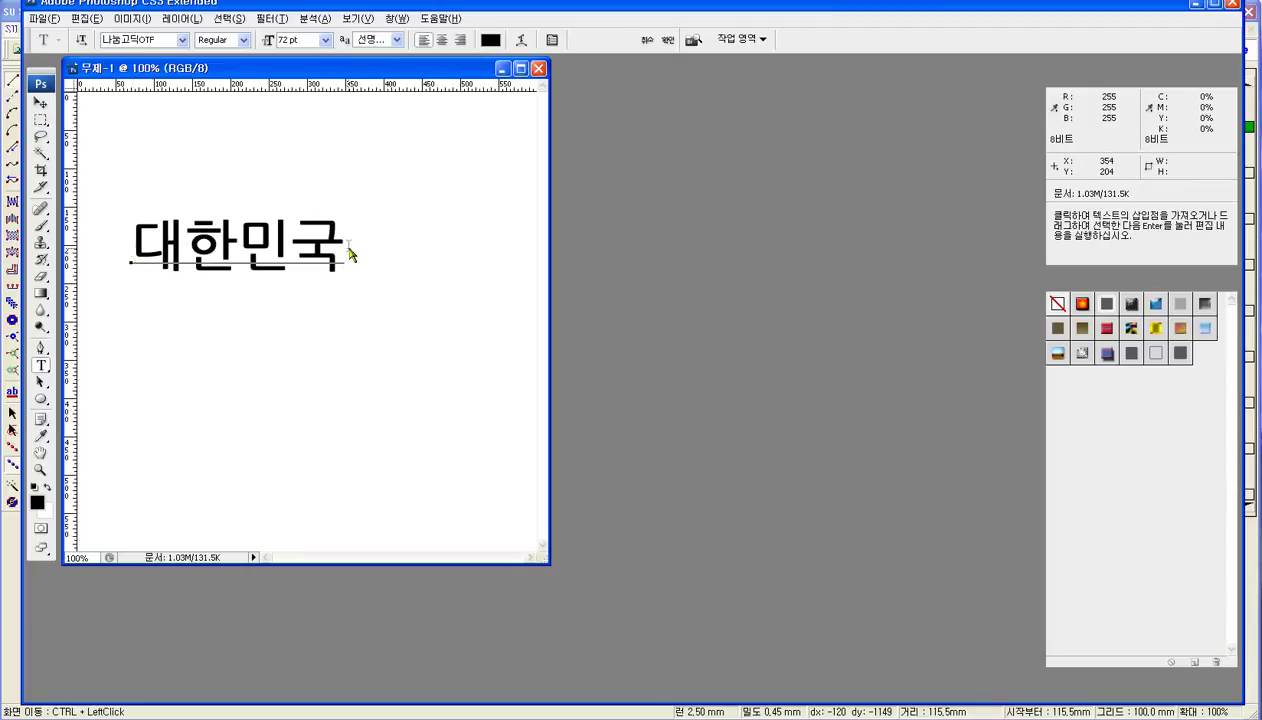
- Set the font size of the text "대한민국" to 100 pt
drag(352, 248, 125, 243)
click(325, 40)
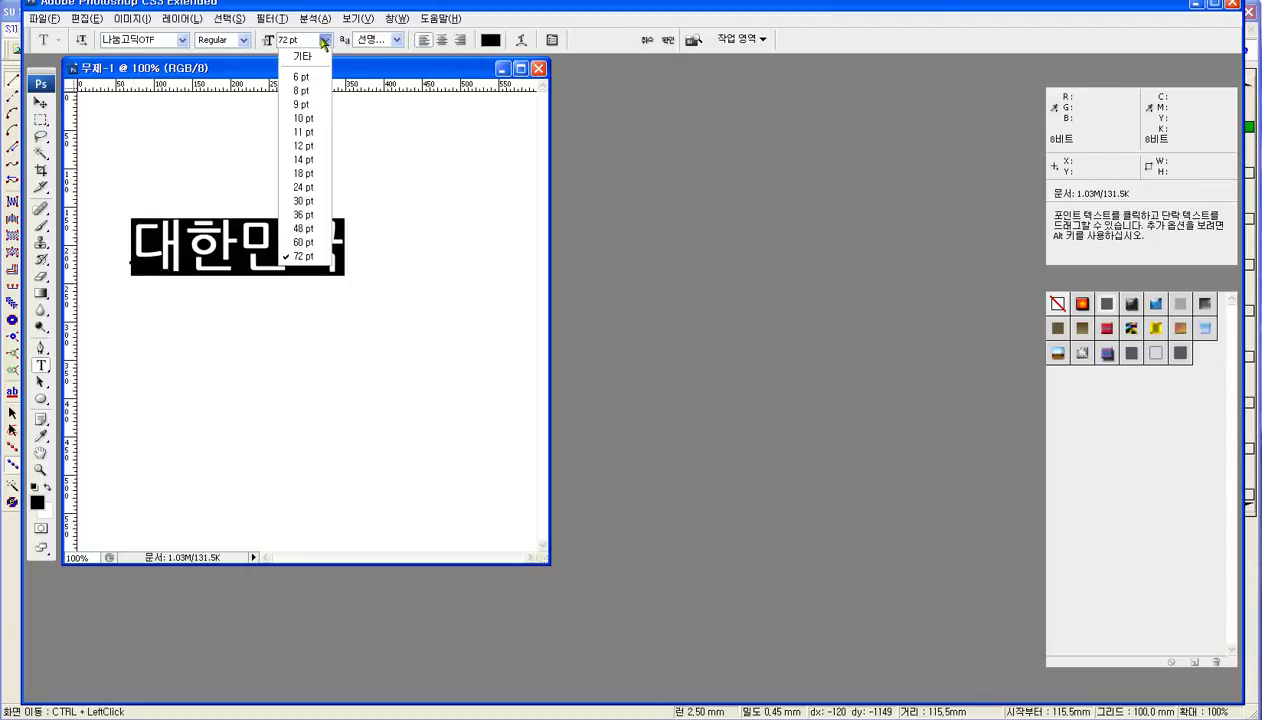
click(306, 44)
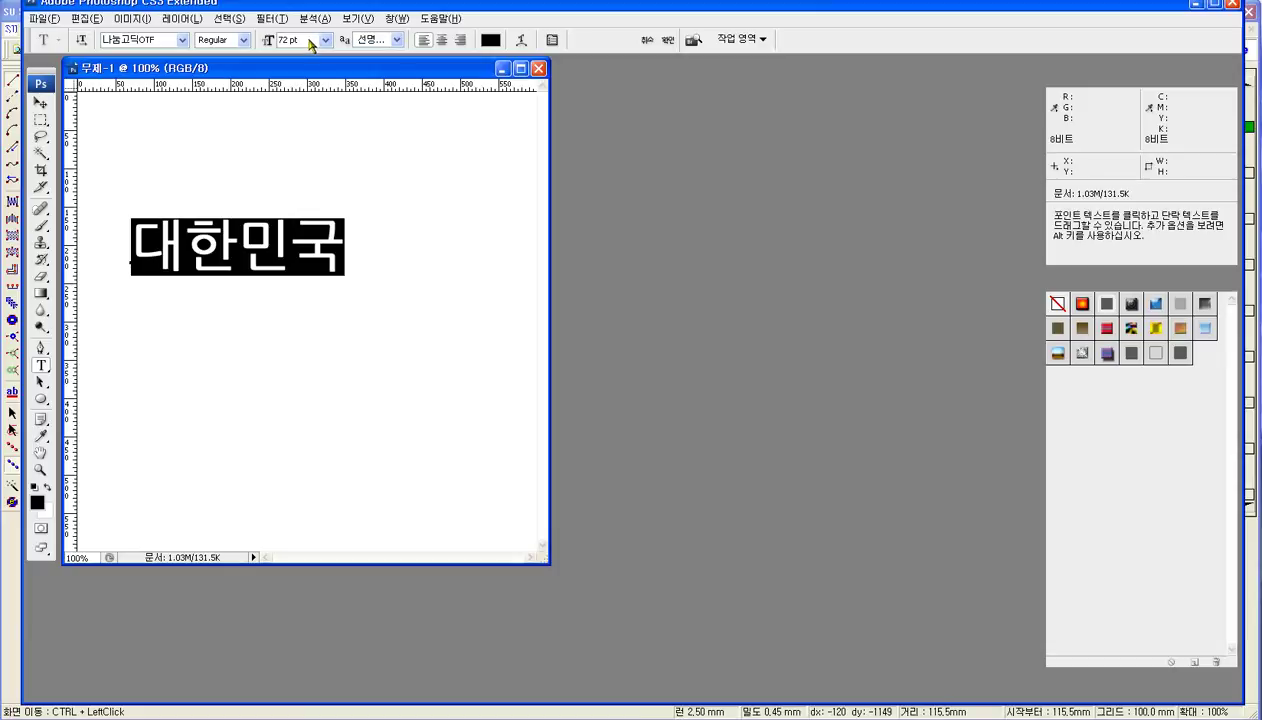
drag(297, 44, 280, 46)
text(100)
key(Return)
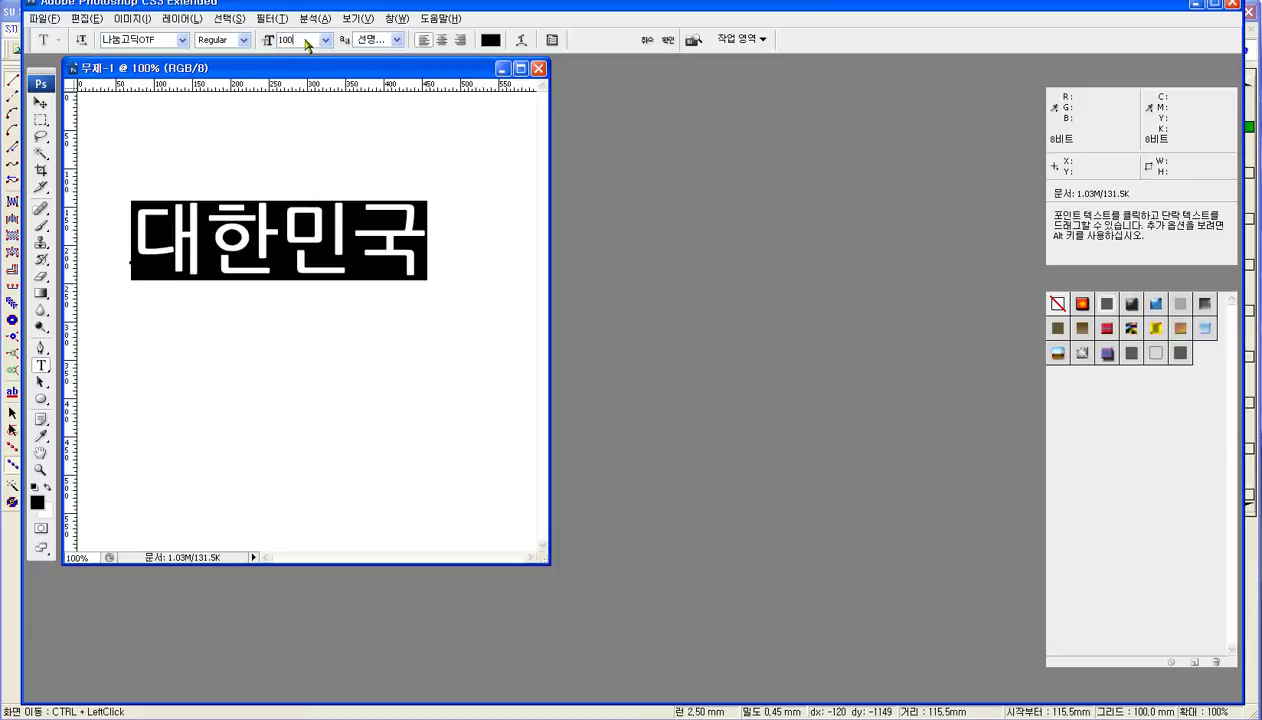
click(441, 238)
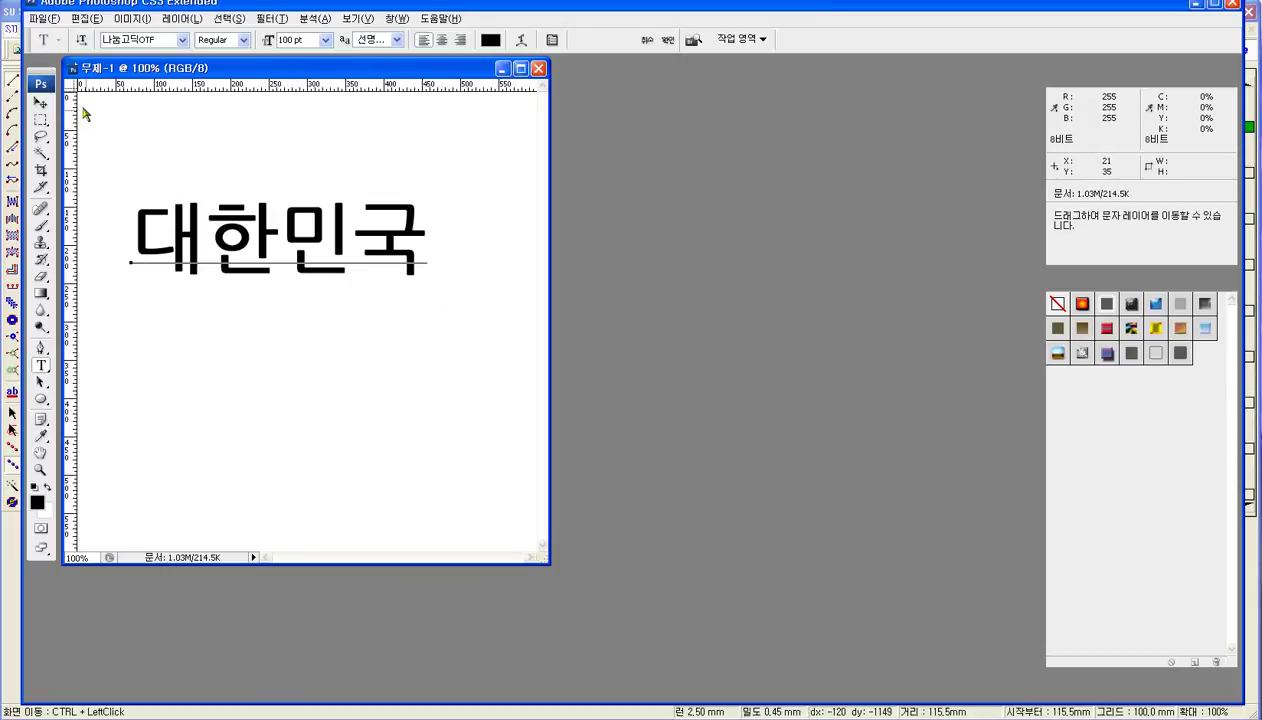
- Crop the canvas tightly around the text "대한민국"
click(41, 170)
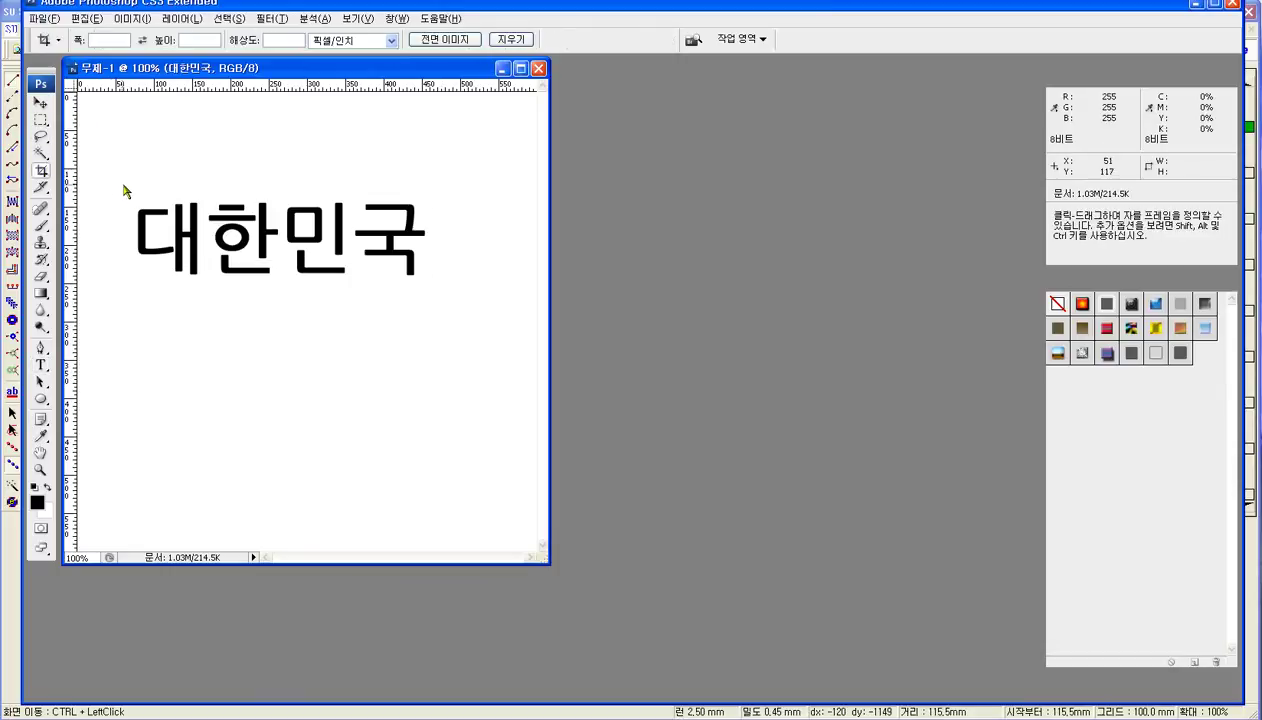
drag(131, 185, 428, 287)
right_click(380, 250)
click(396, 257)
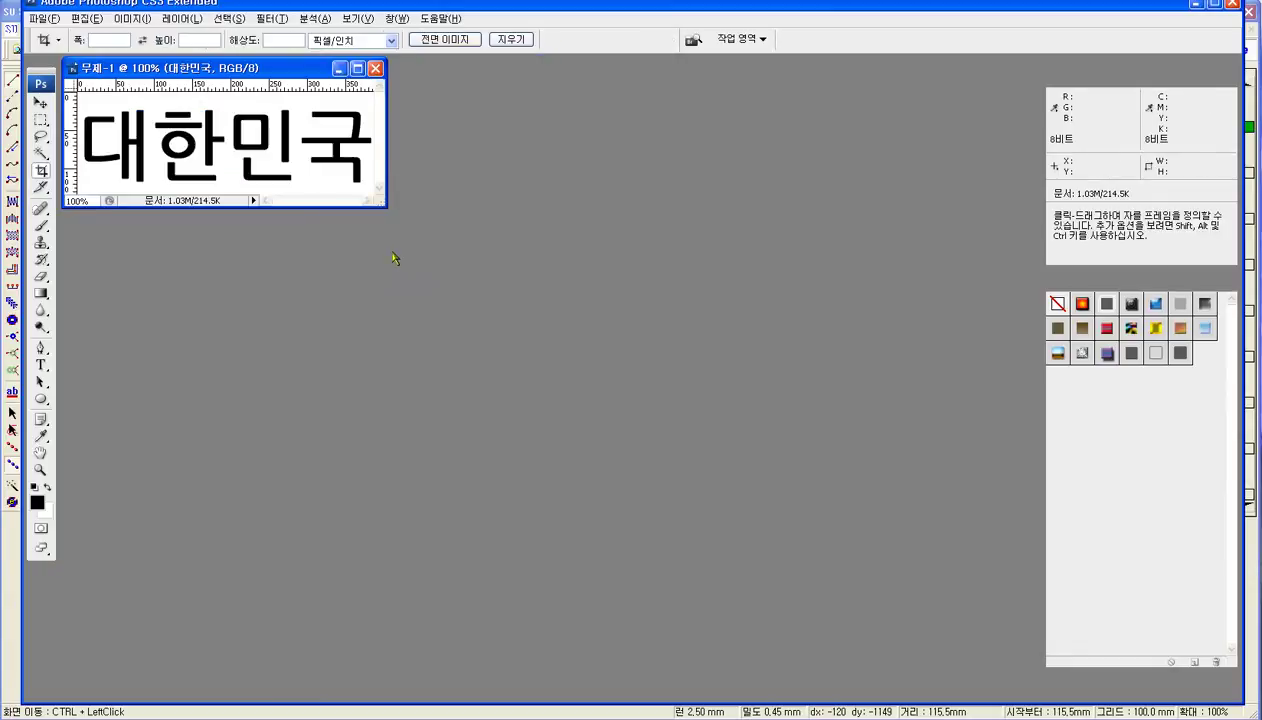
- Save the cropped image to the desktop as a JPEG named "대한민국" with quality 12 and the baseline standard format
click(45, 20)
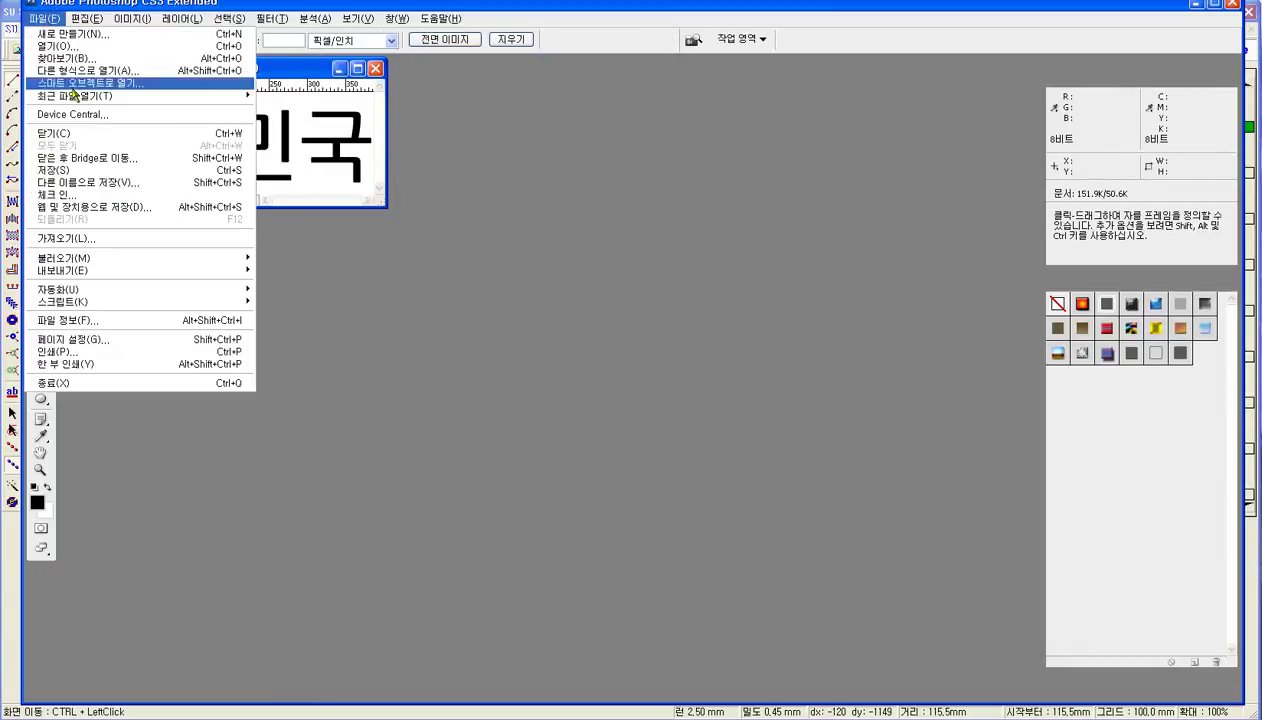
click(94, 175)
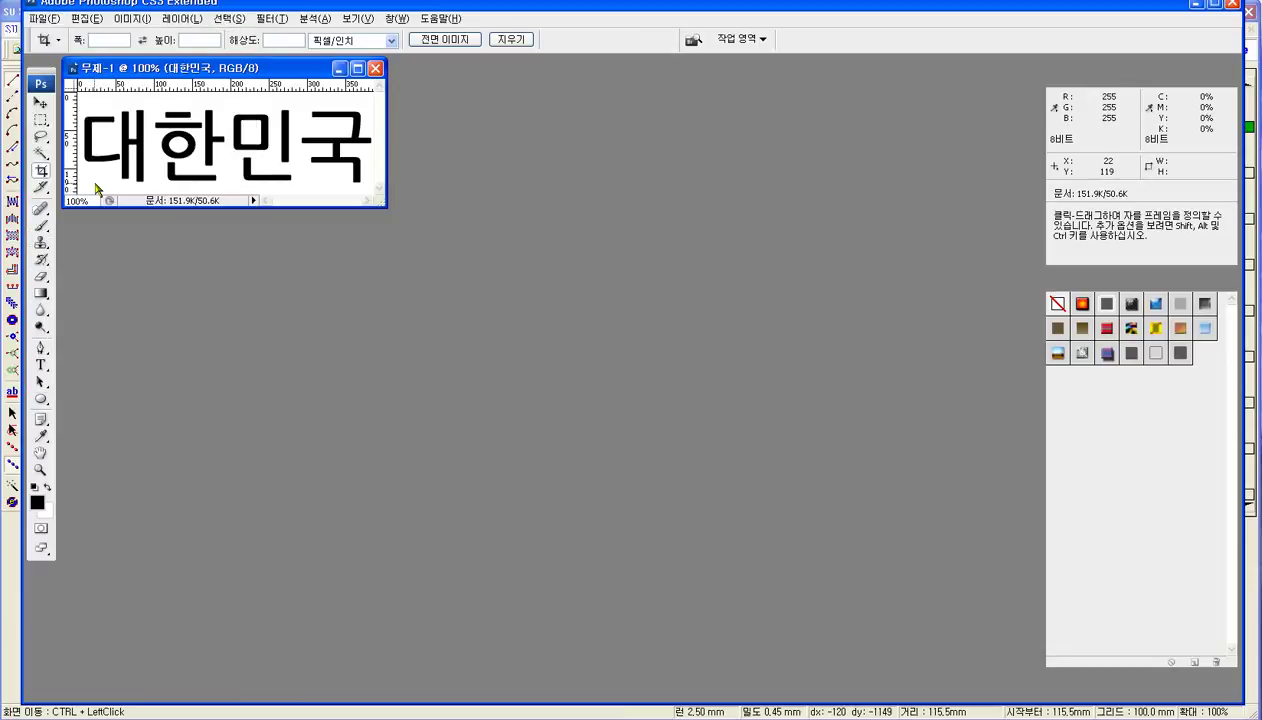
click(598, 511)
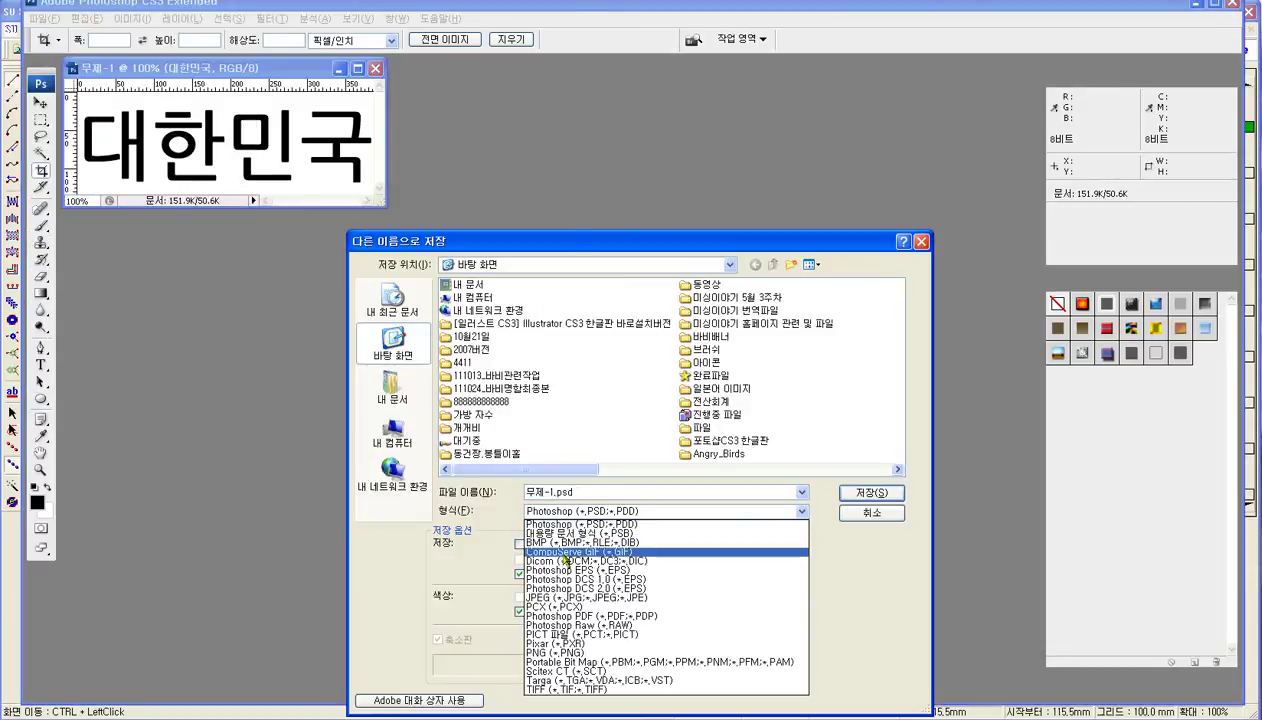
click(563, 598)
double_click(584, 494)
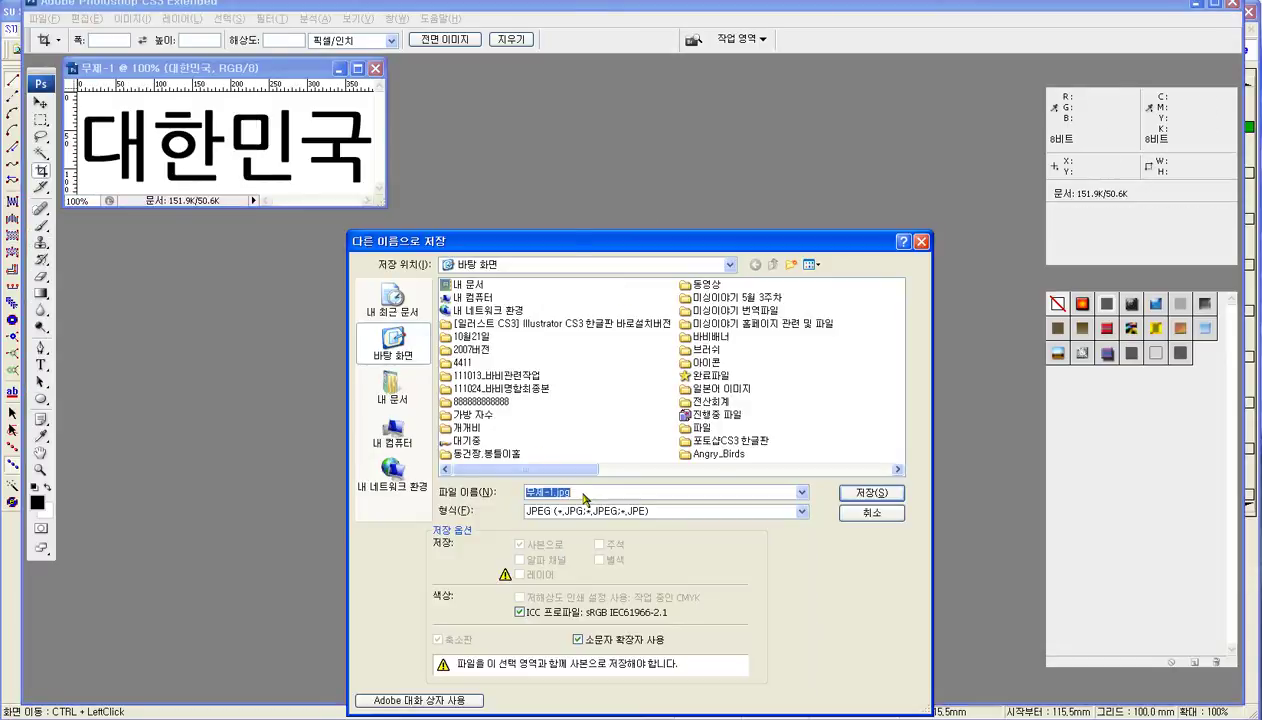
text(대한민국)
click(846, 492)
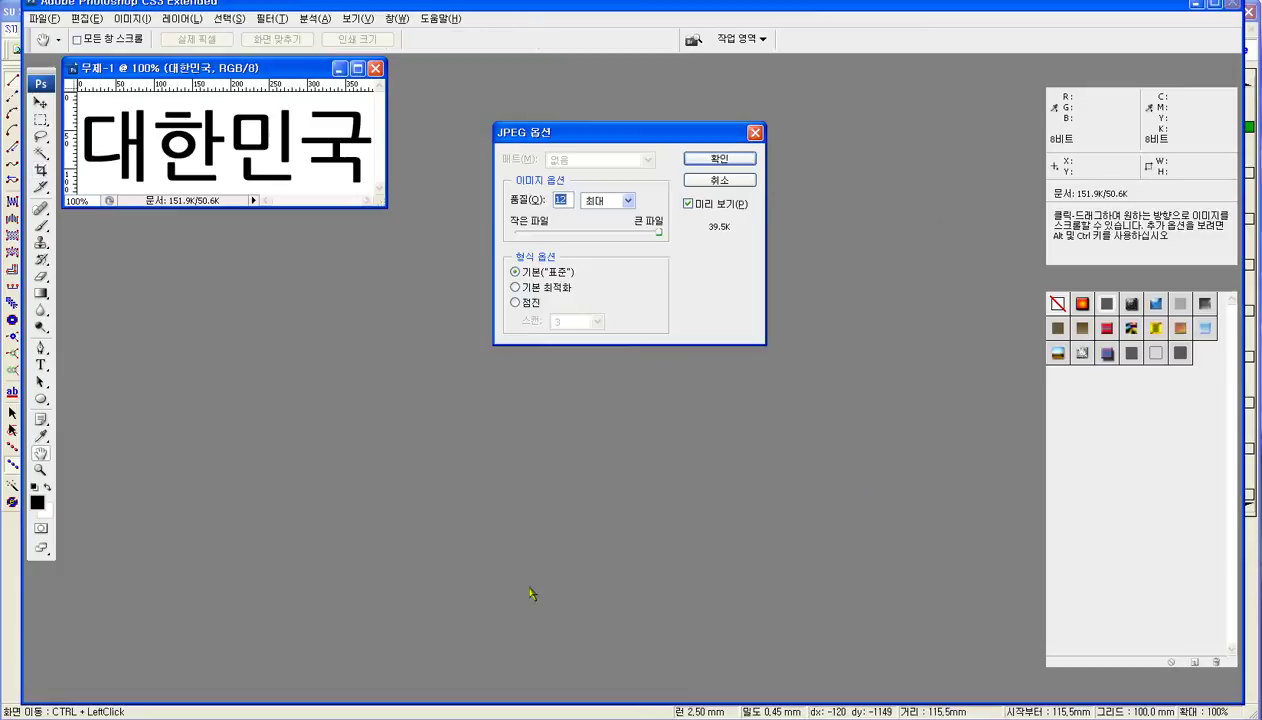
click(706, 165)
key(c)
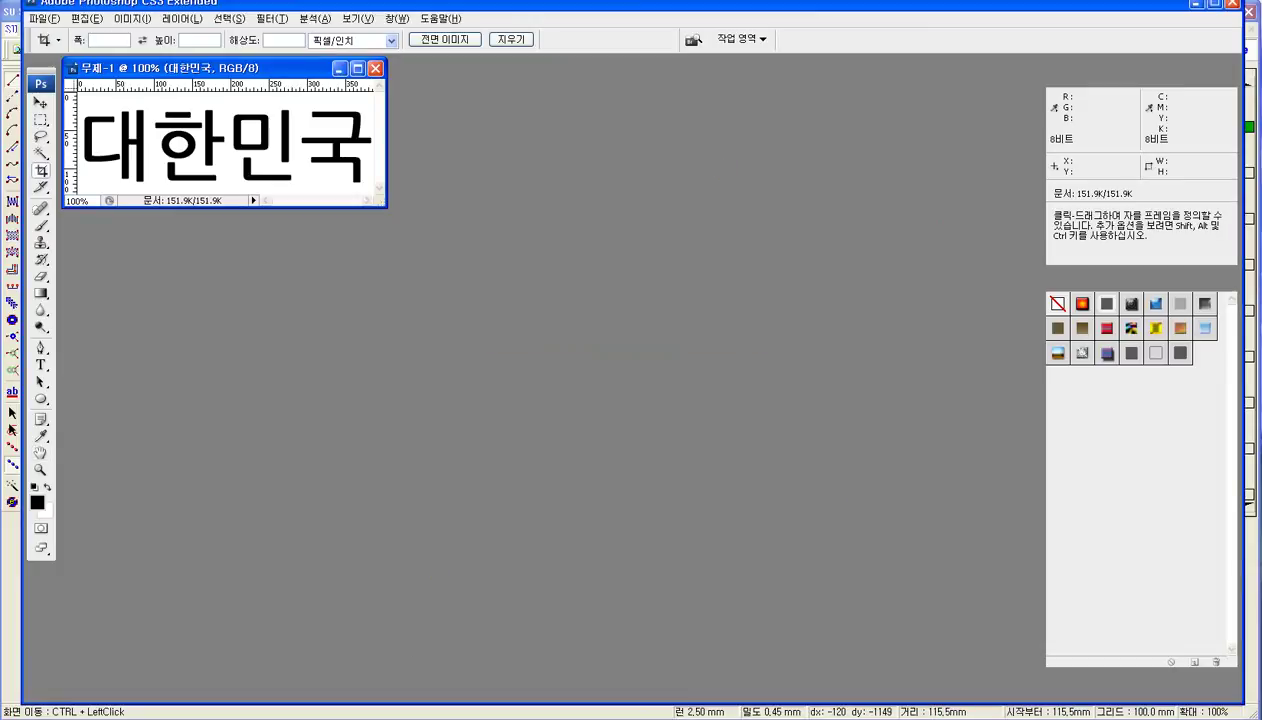
- Switch to Sequin700 and browse to the desktop folder for a background image to open
key(alt+Tab)
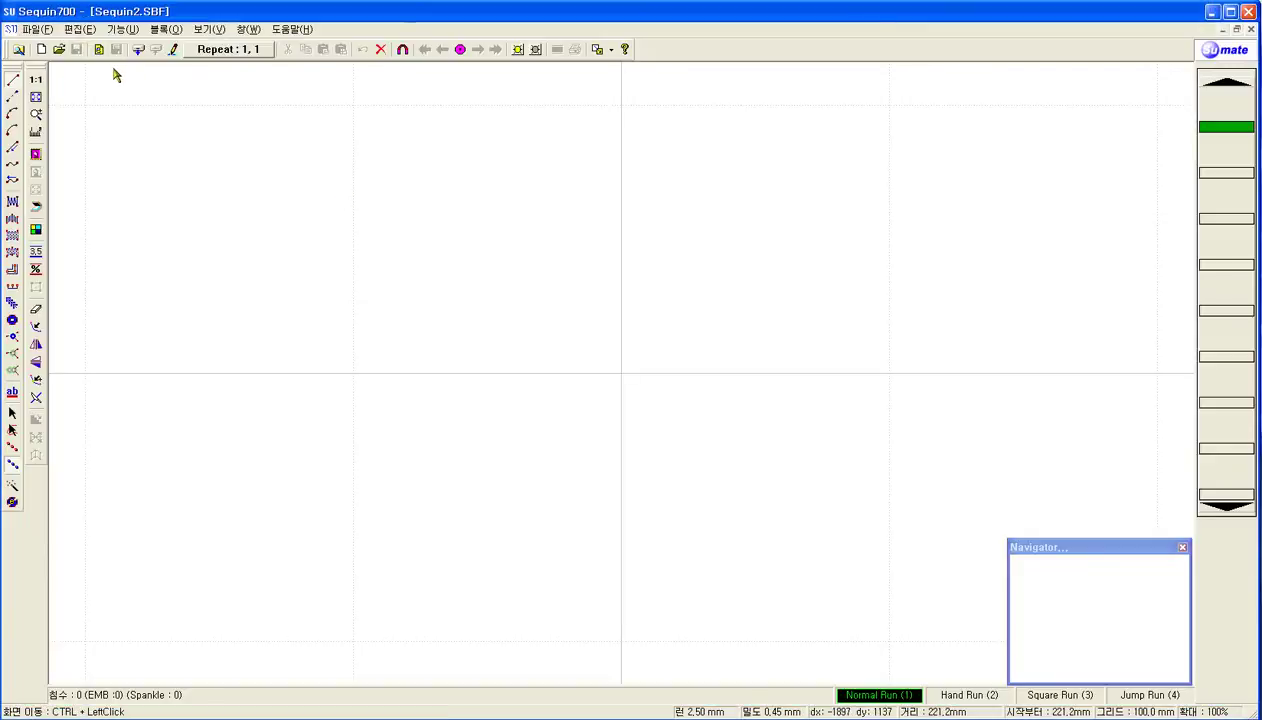
click(37, 155)
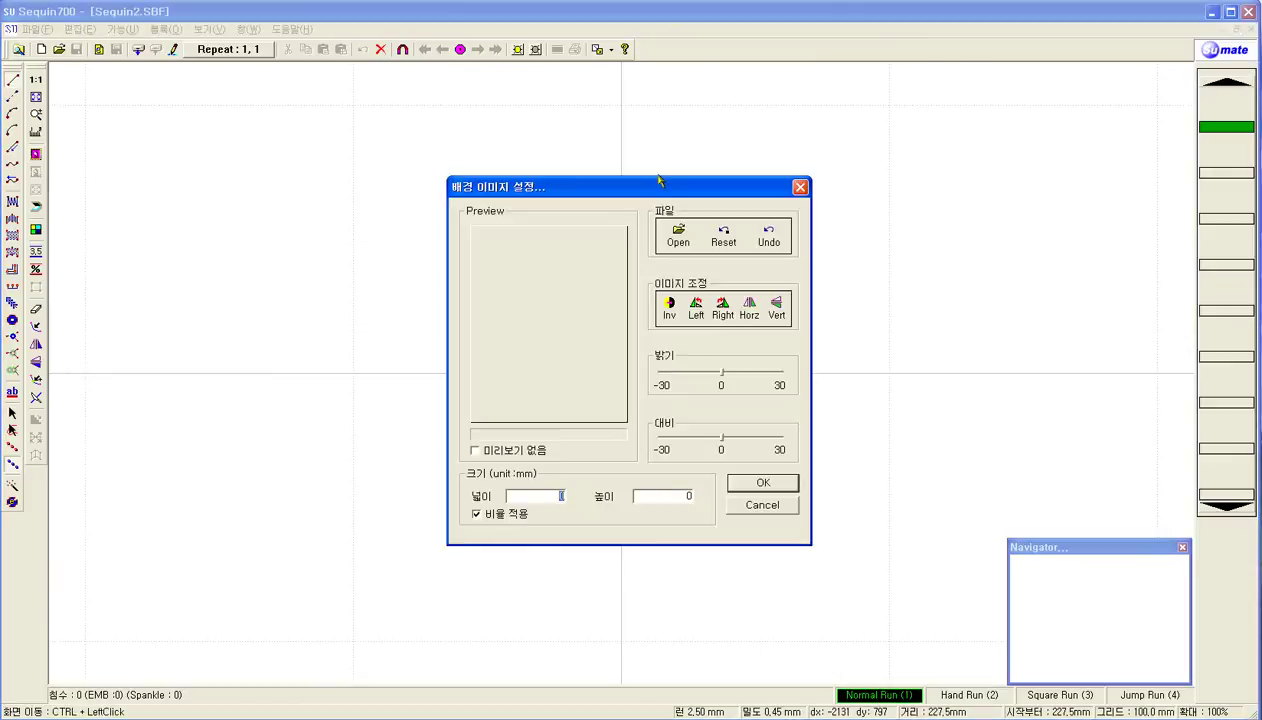
click(679, 238)
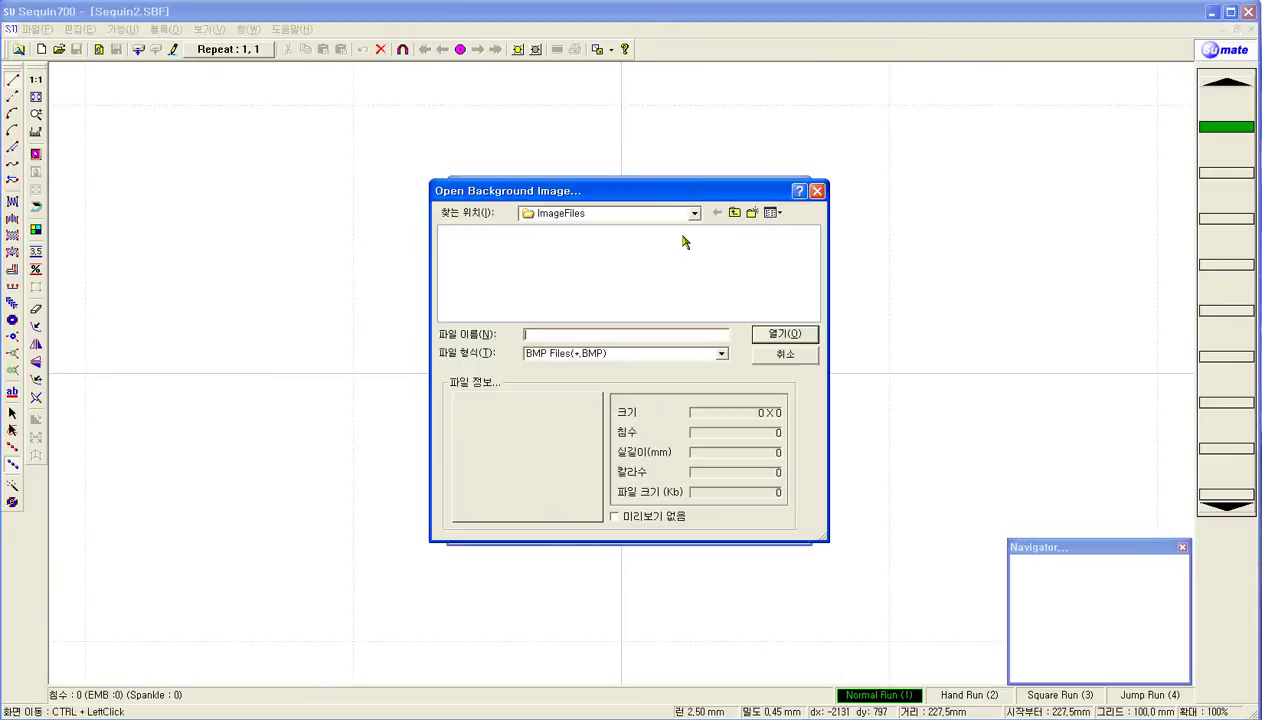
click(694, 213)
scroll(590, 245, up, 3)
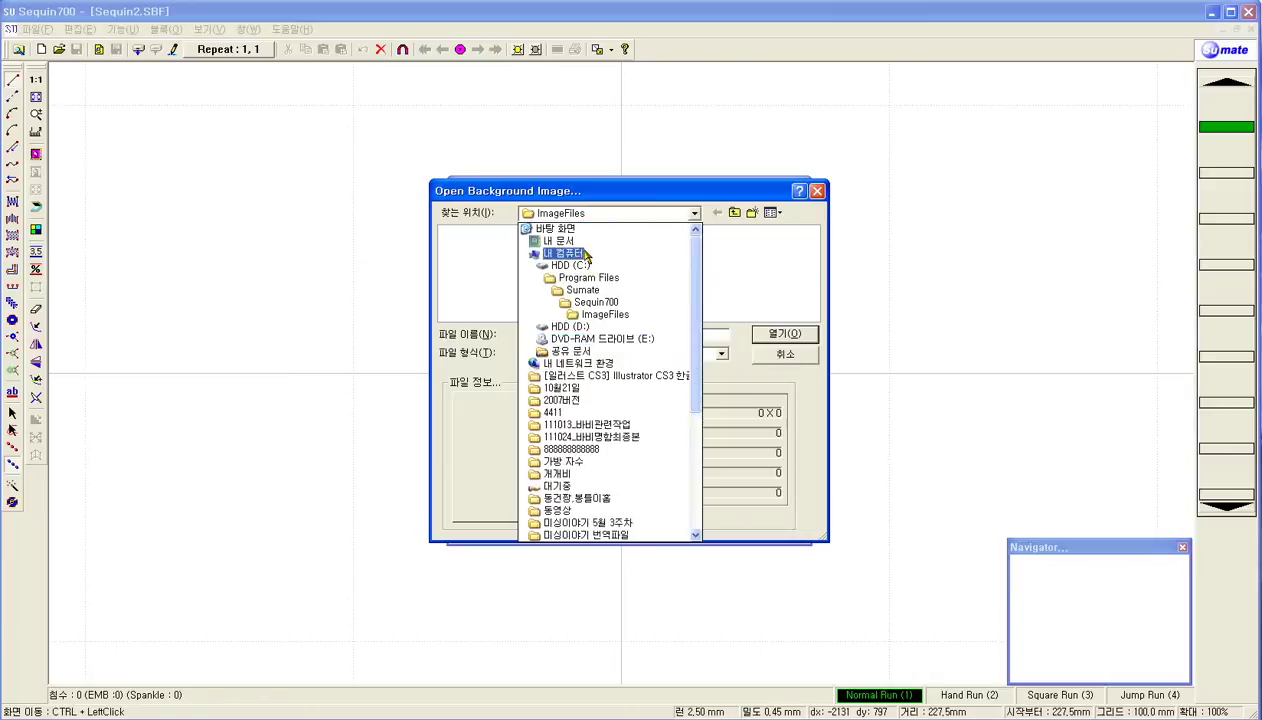
click(558, 229)
drag(814, 315, 814, 315)
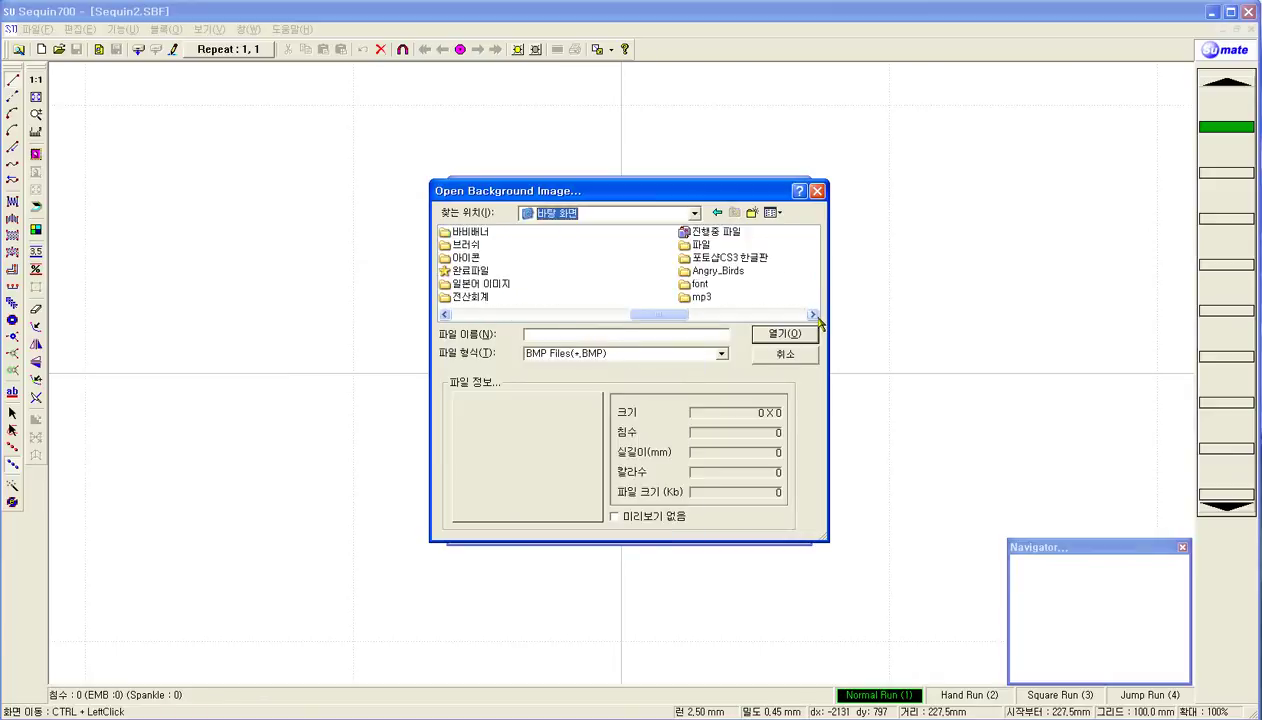
- Load the JPEG file "대한민국.jpg" from the desktop as the background image, keeping its default size
click(577, 358)
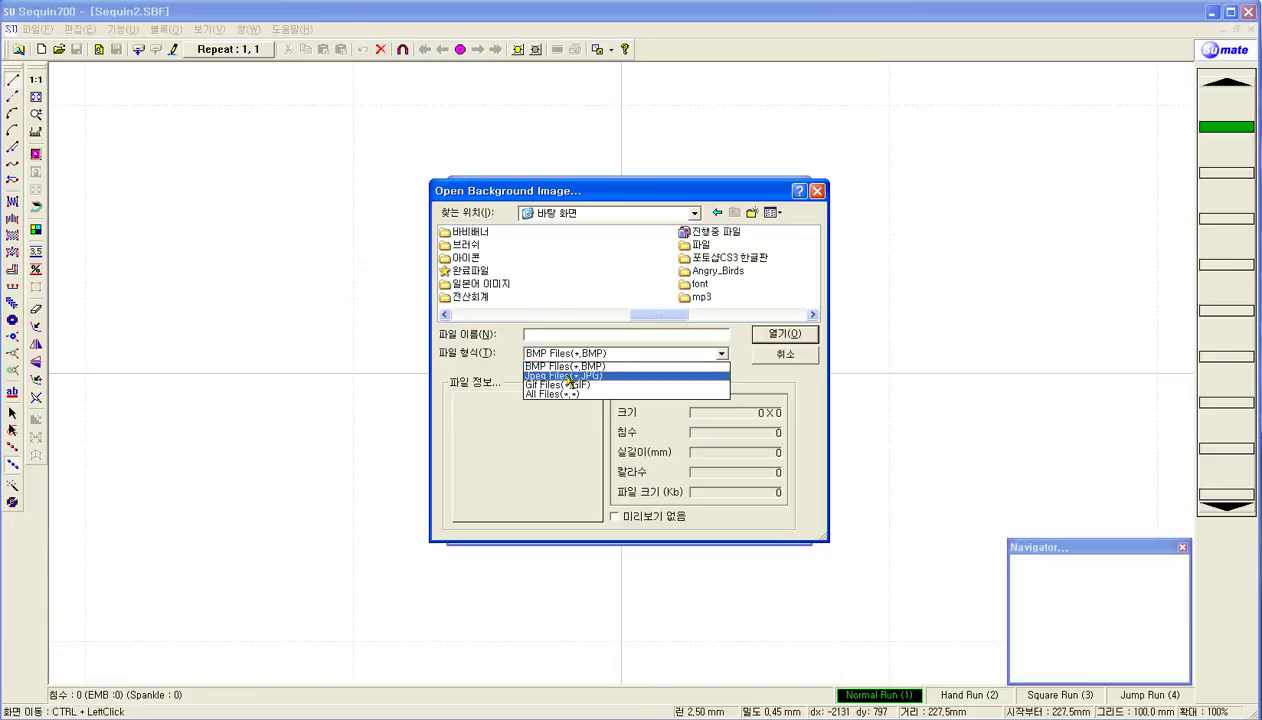
click(565, 375)
click(813, 315)
click(813, 315)
click(813, 315)
click(813, 315)
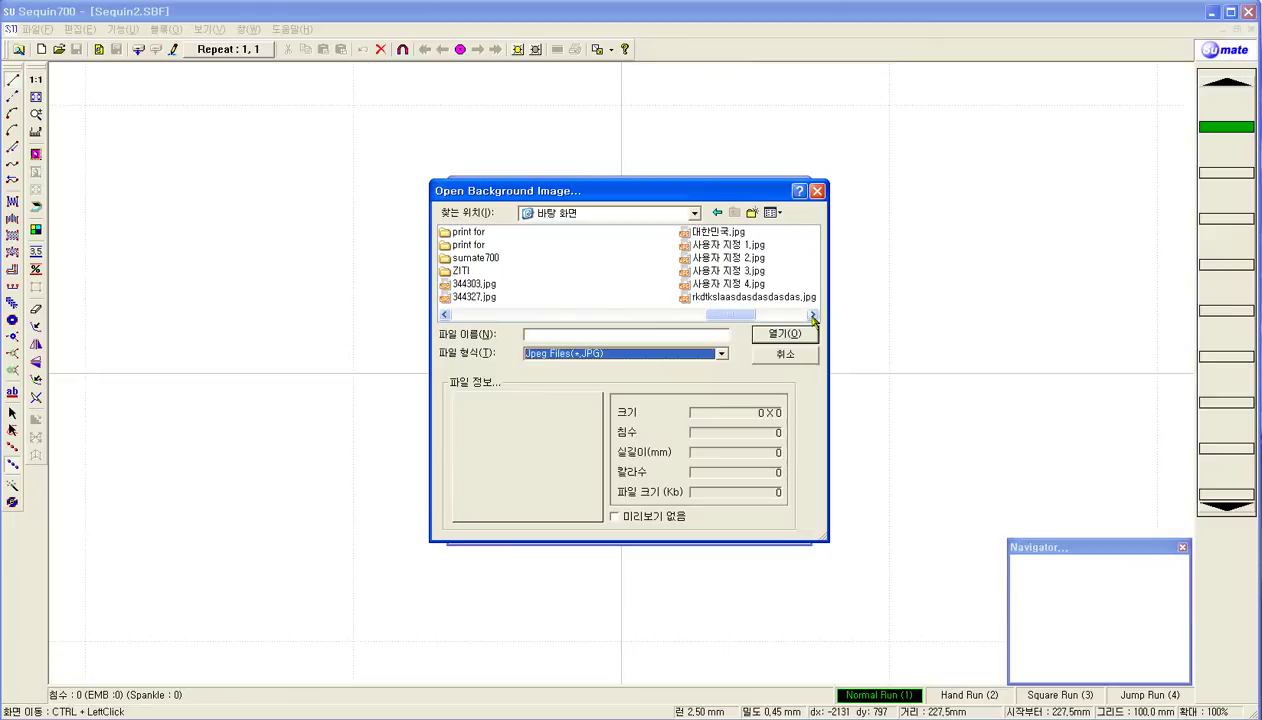
click(728, 233)
click(778, 334)
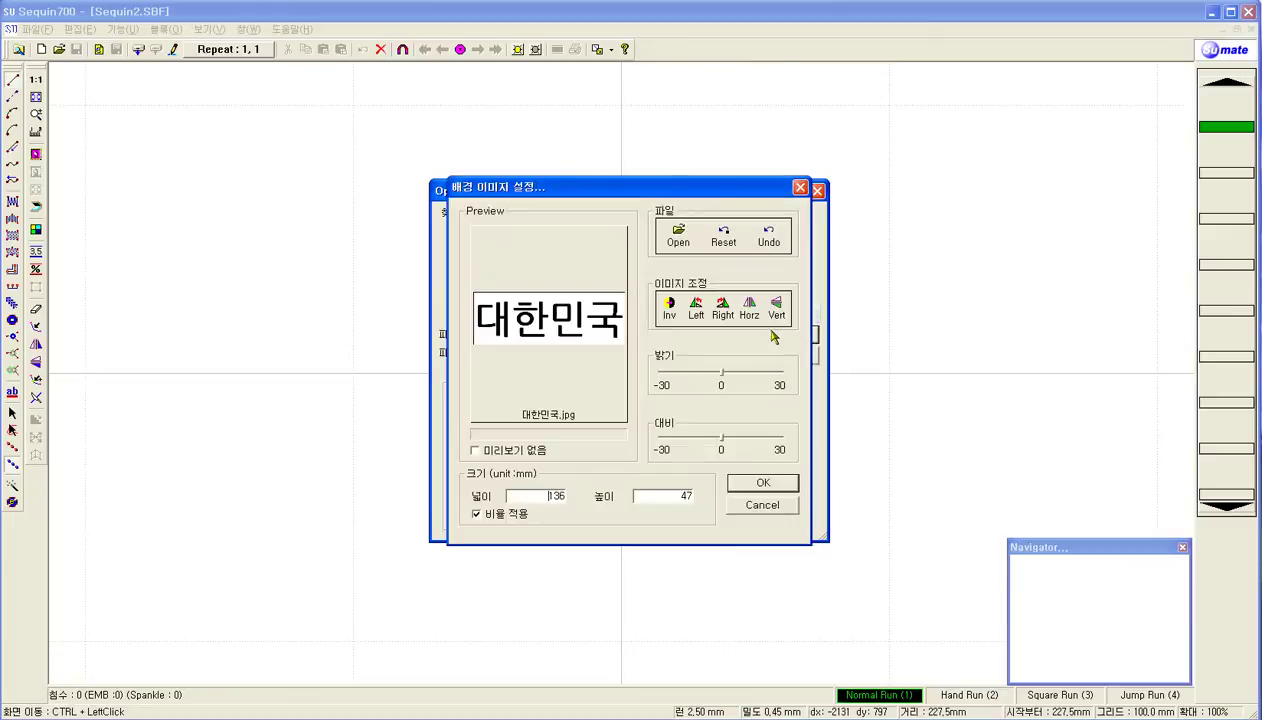
click(763, 484)
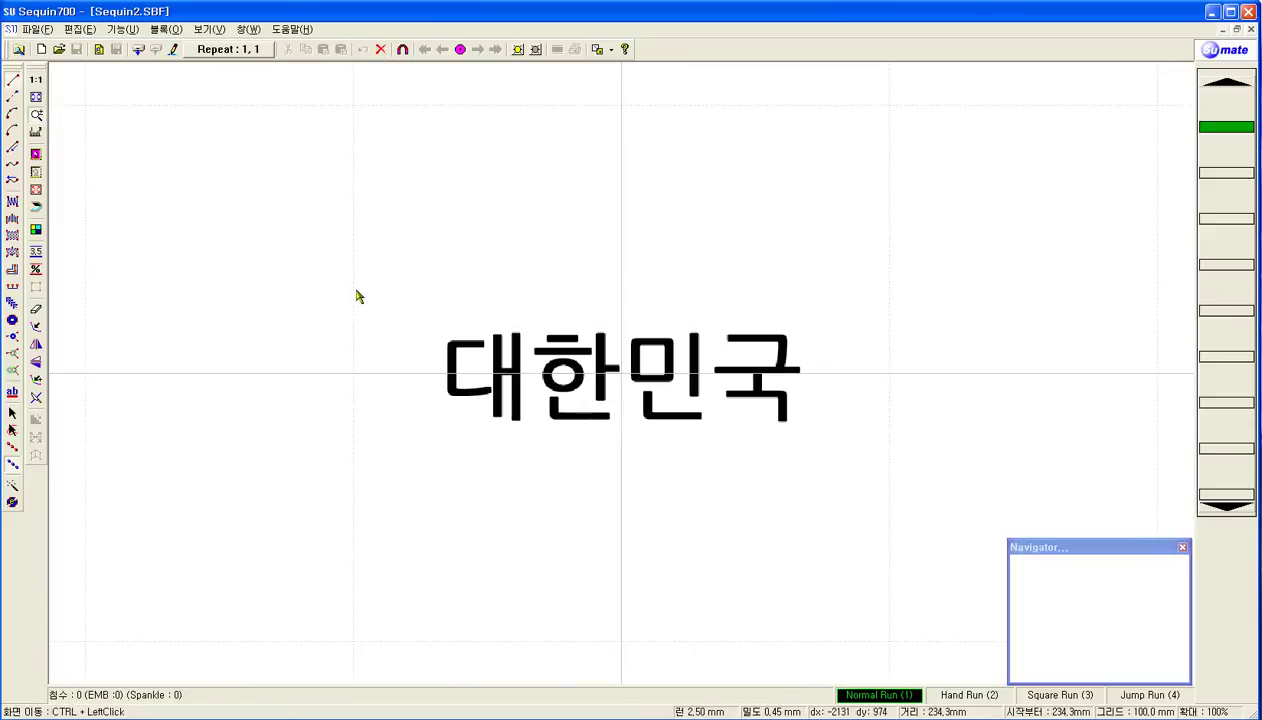
click(37, 117)
drag(424, 305, 817, 456)
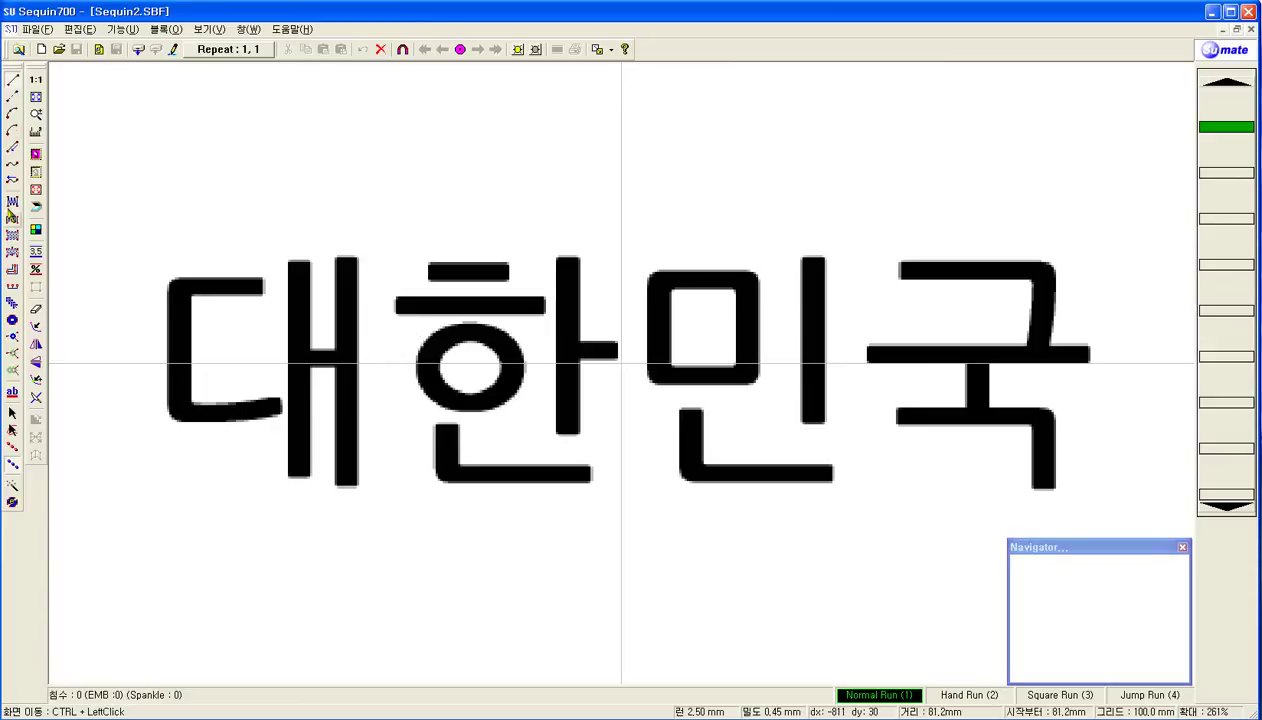
click(355, 484)
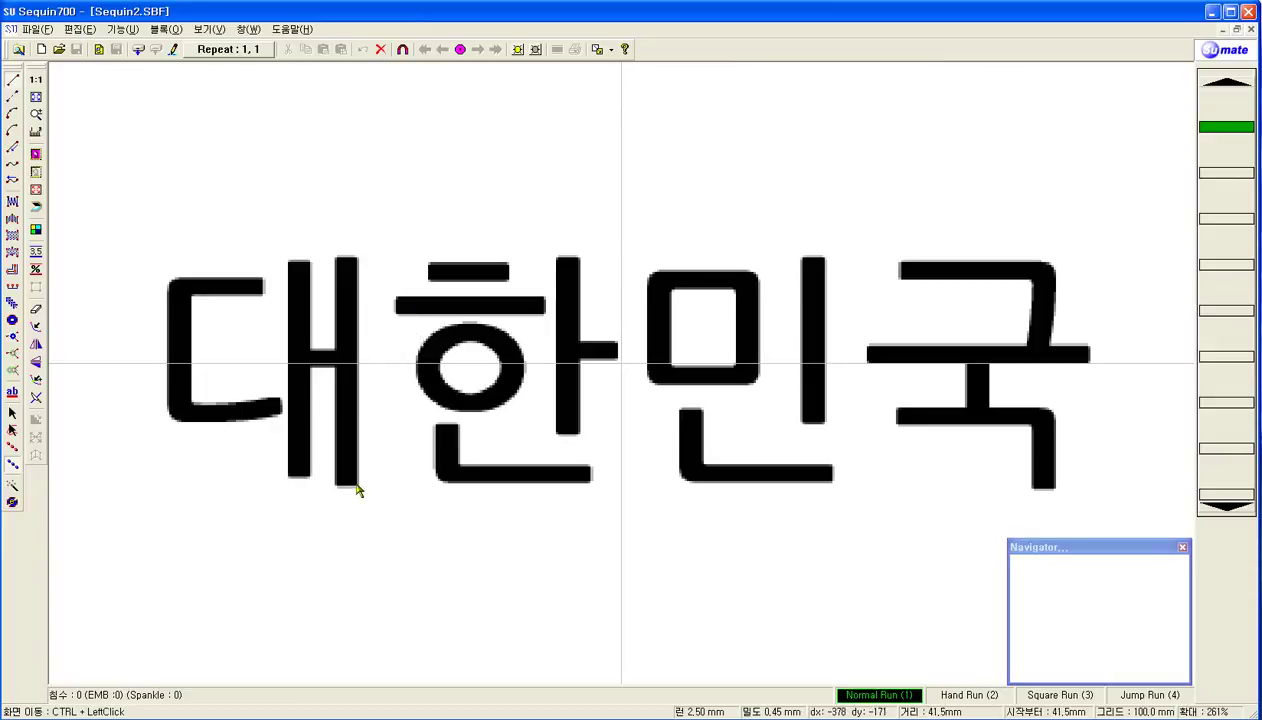
right_click(403, 364)
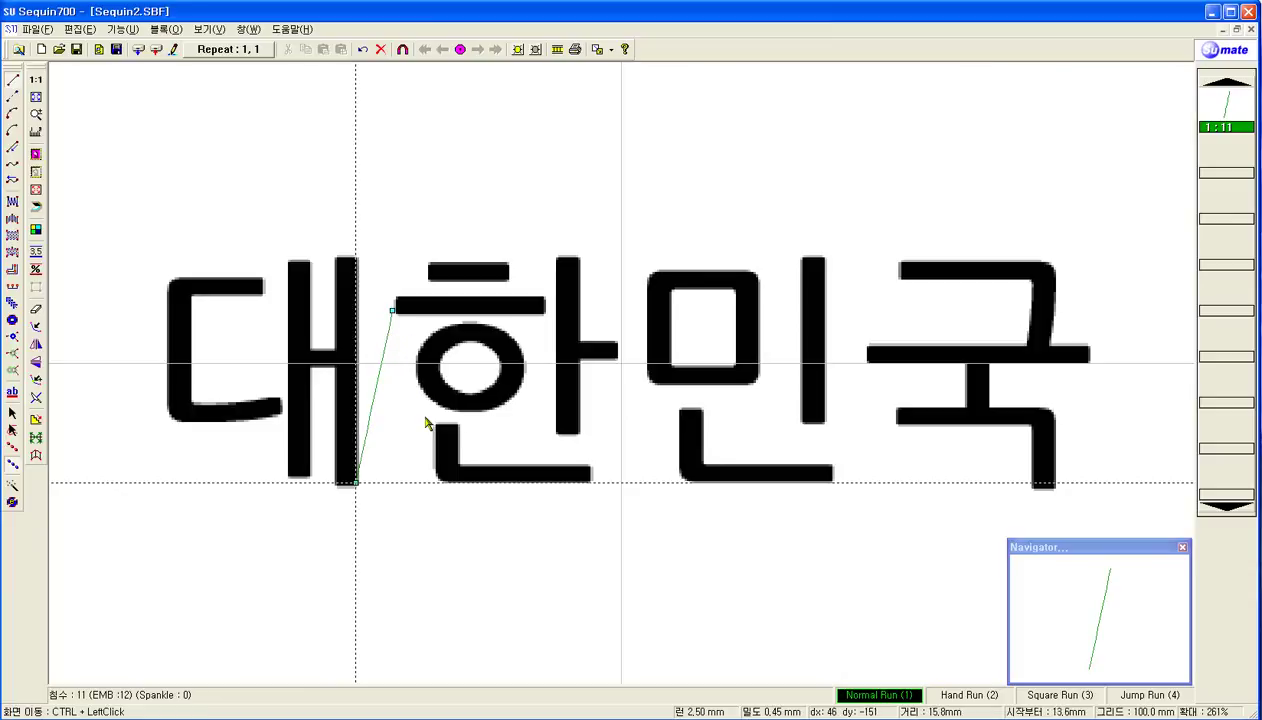
click(346, 304)
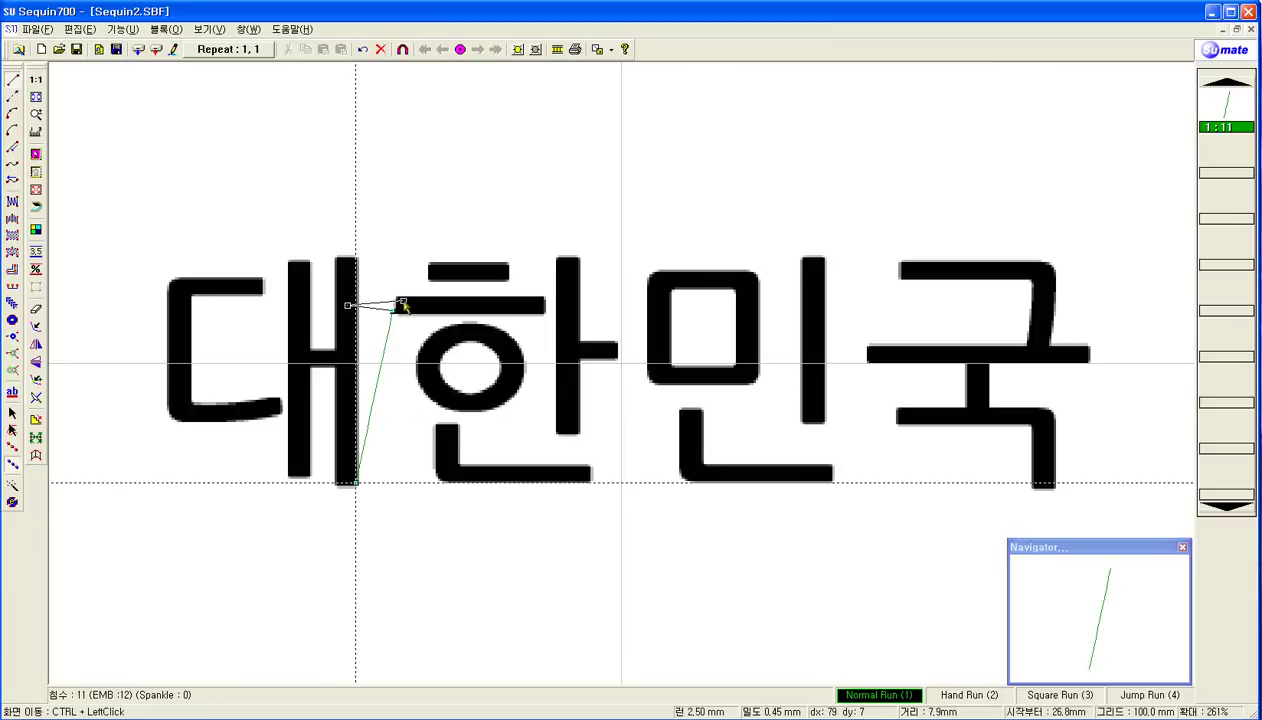
click(398, 303)
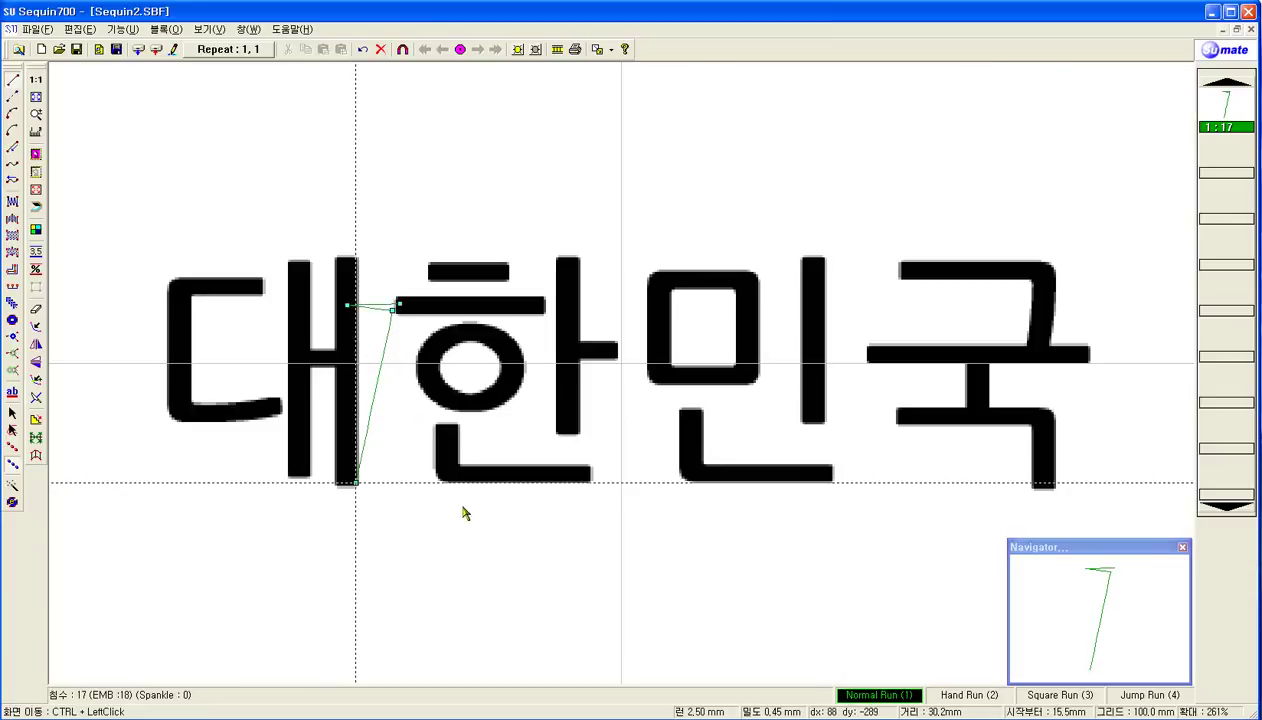
key(ctrl+z)
key(ctrl+z)
key(ctrl+z)
key(ctrl+z)
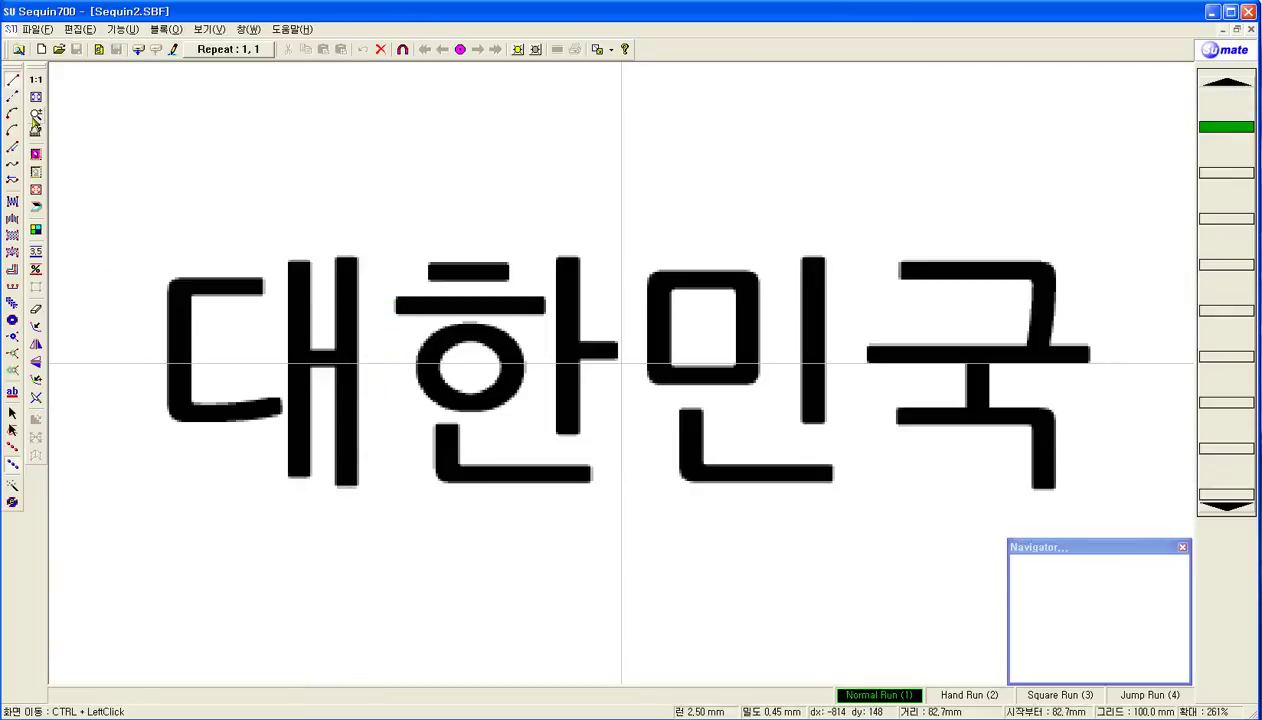
- Trace a Normal Run line along the centre of the letter ㄷ, from the lower stroke's end to the upper bar's end
drag(148, 232, 414, 536)
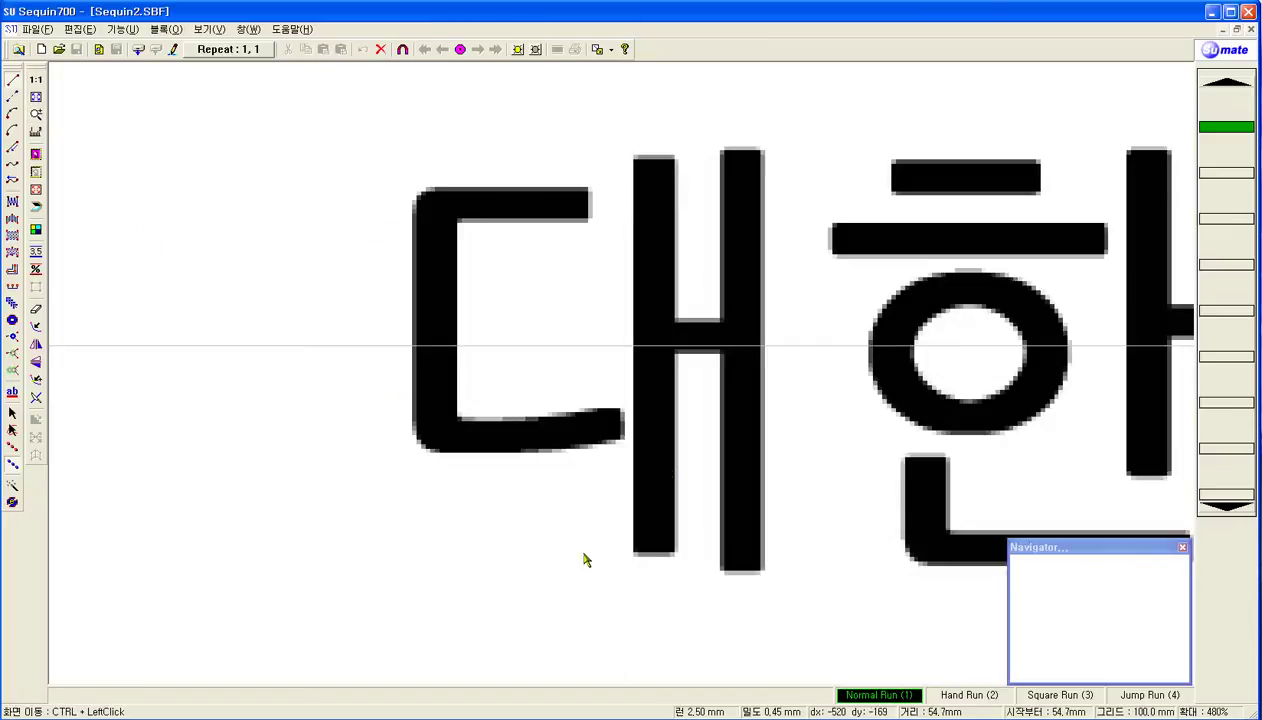
click(14, 88)
click(603, 428)
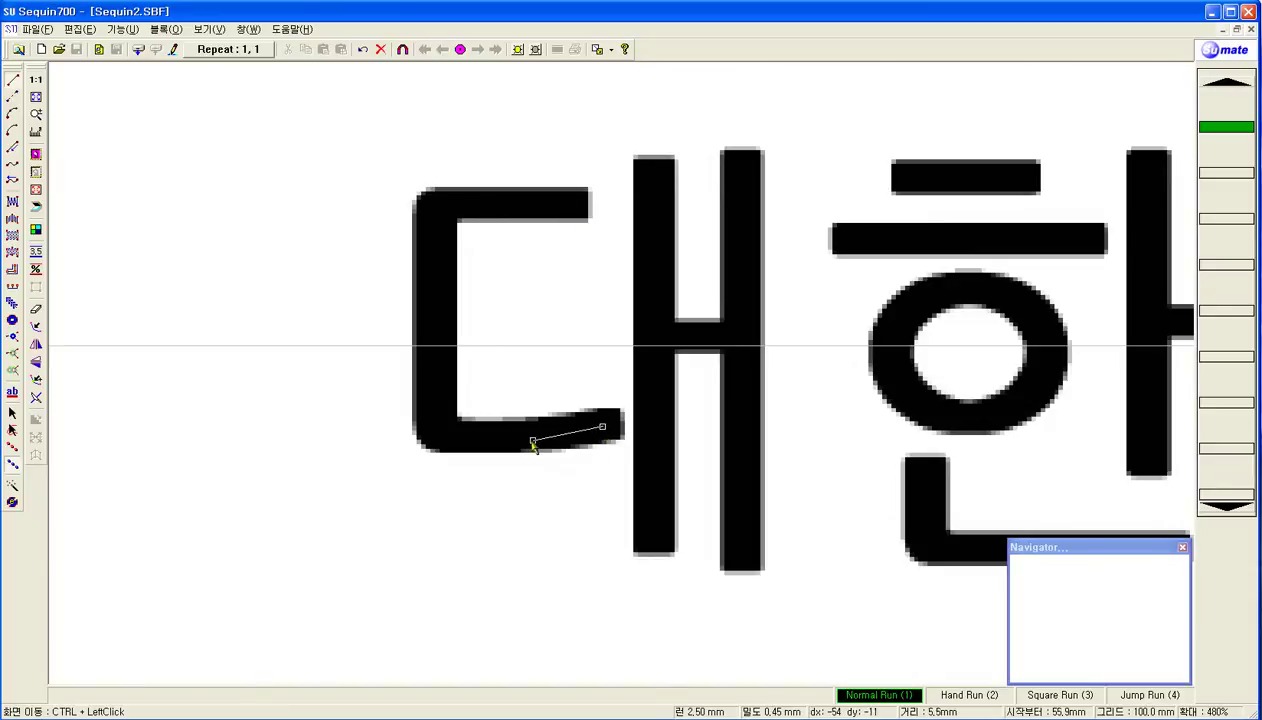
click(461, 437)
click(437, 429)
click(438, 210)
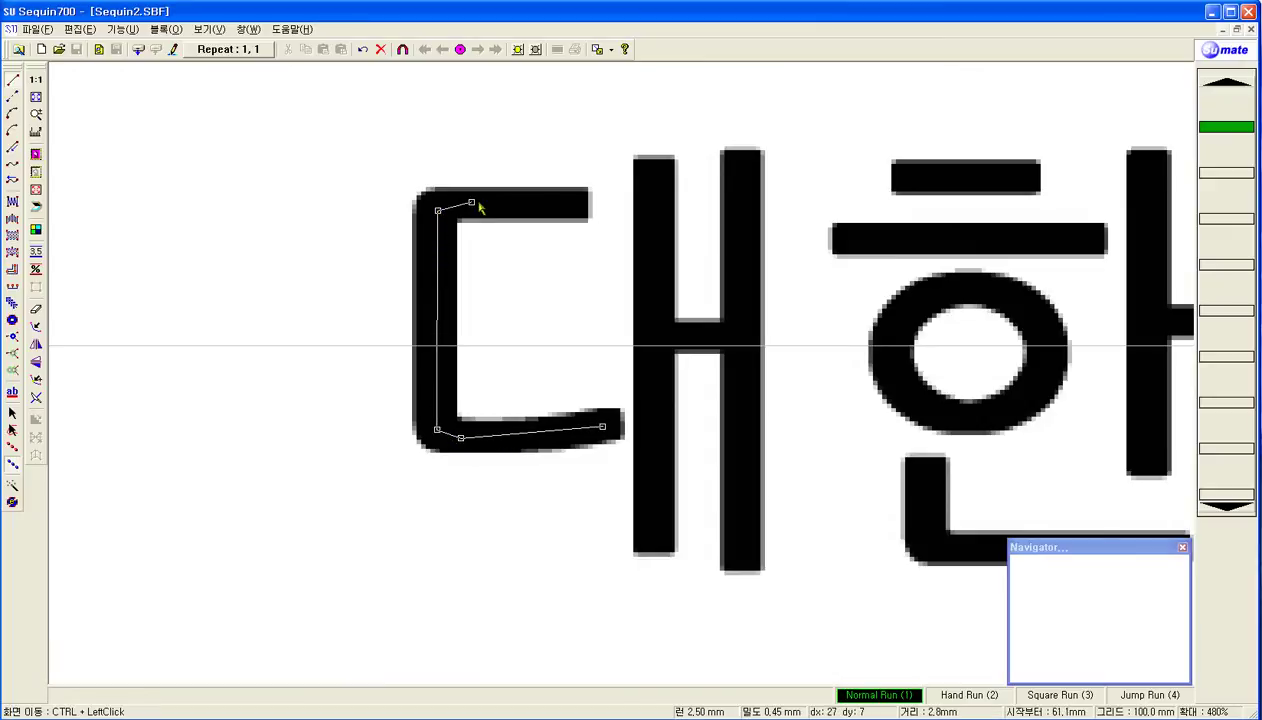
click(571, 207)
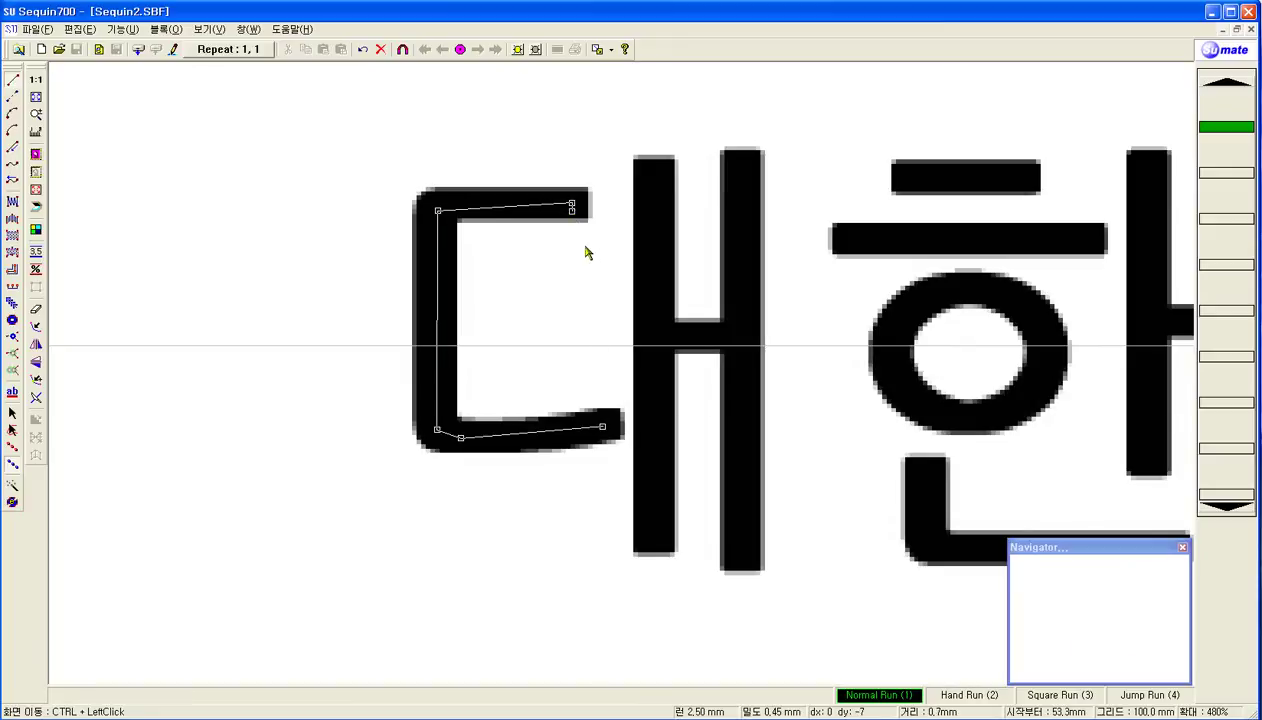
right_click(577, 219)
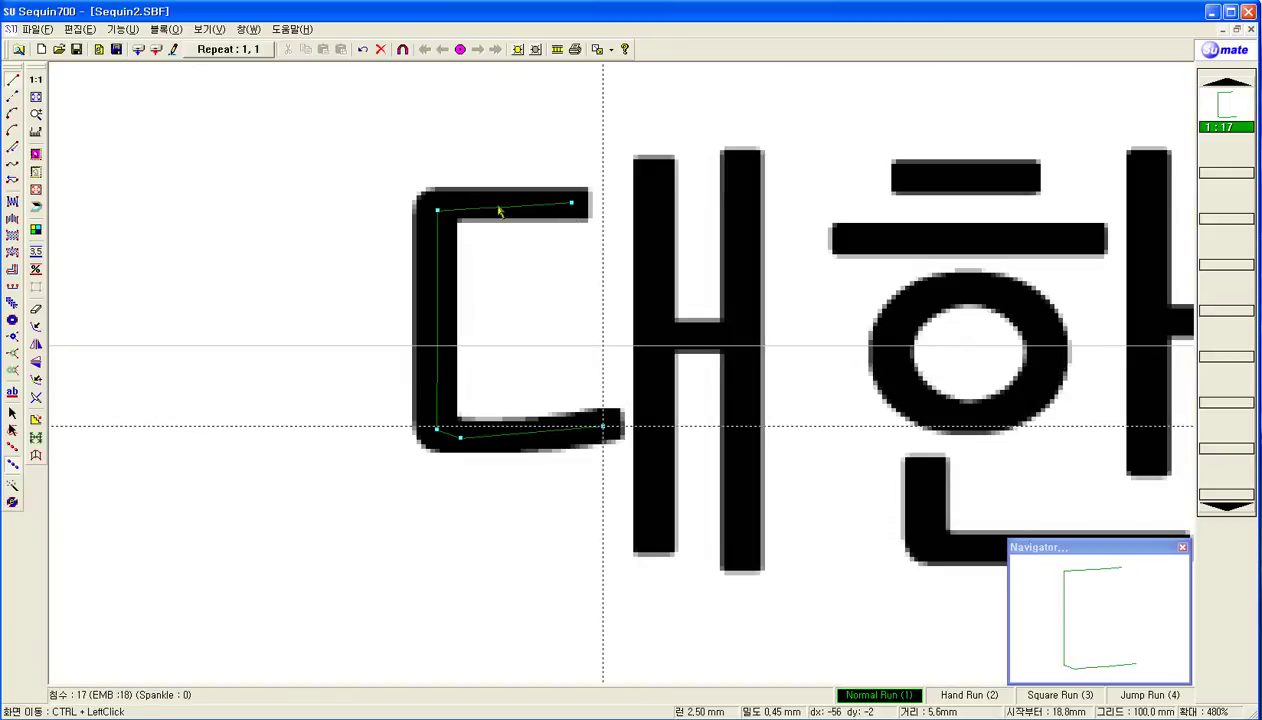
- Start a Normal Satin over the letter ㄷ, placing point pairs along its upper bar and around the upper corner
click(13, 203)
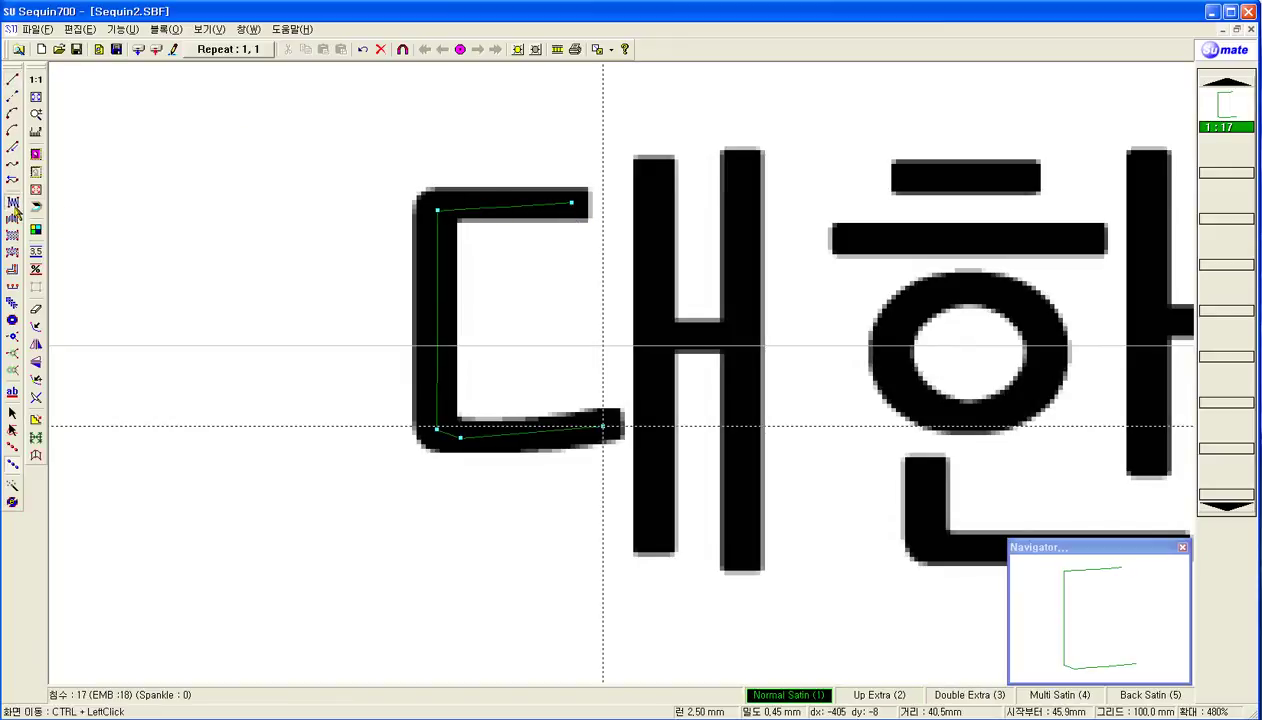
click(589, 221)
click(588, 186)
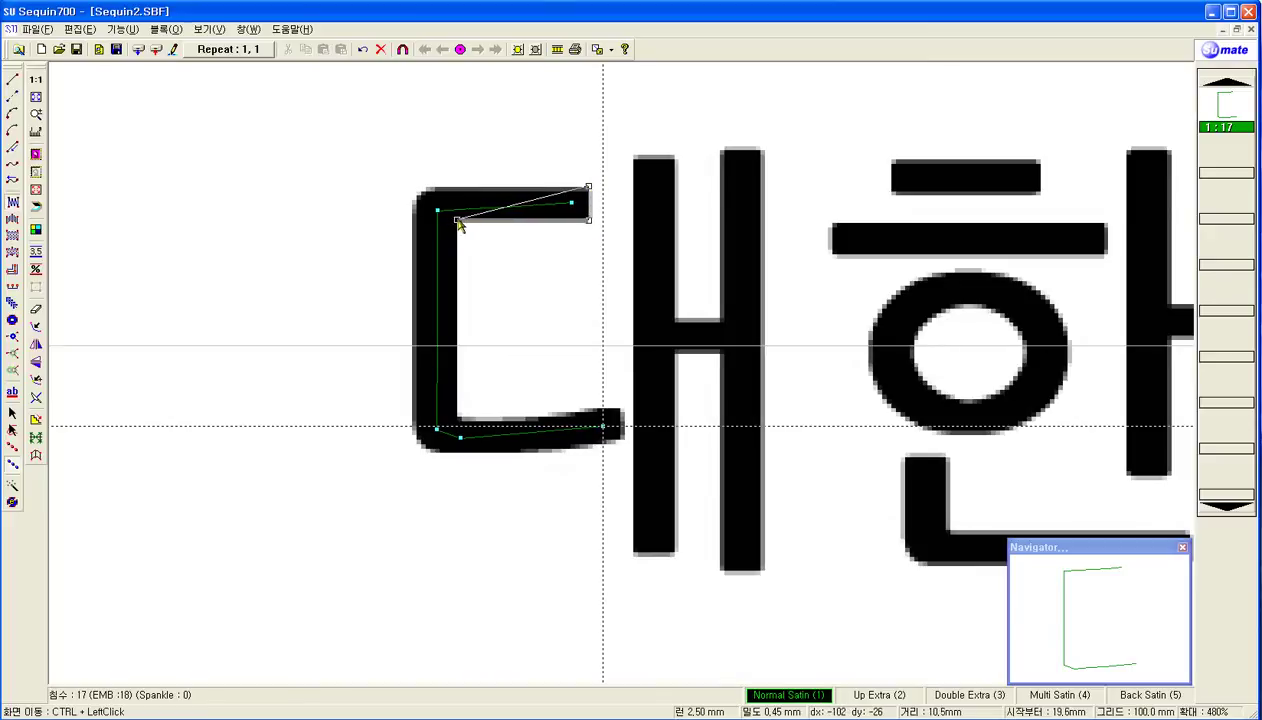
click(458, 221)
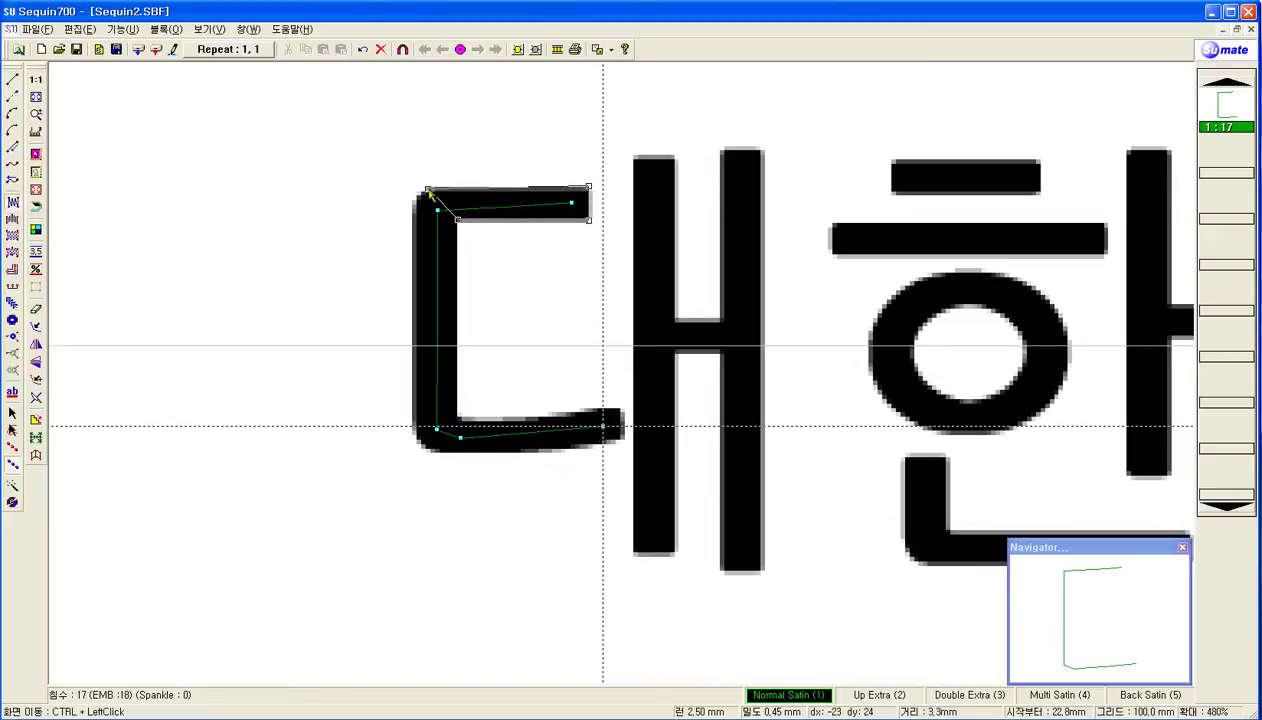
click(426, 187)
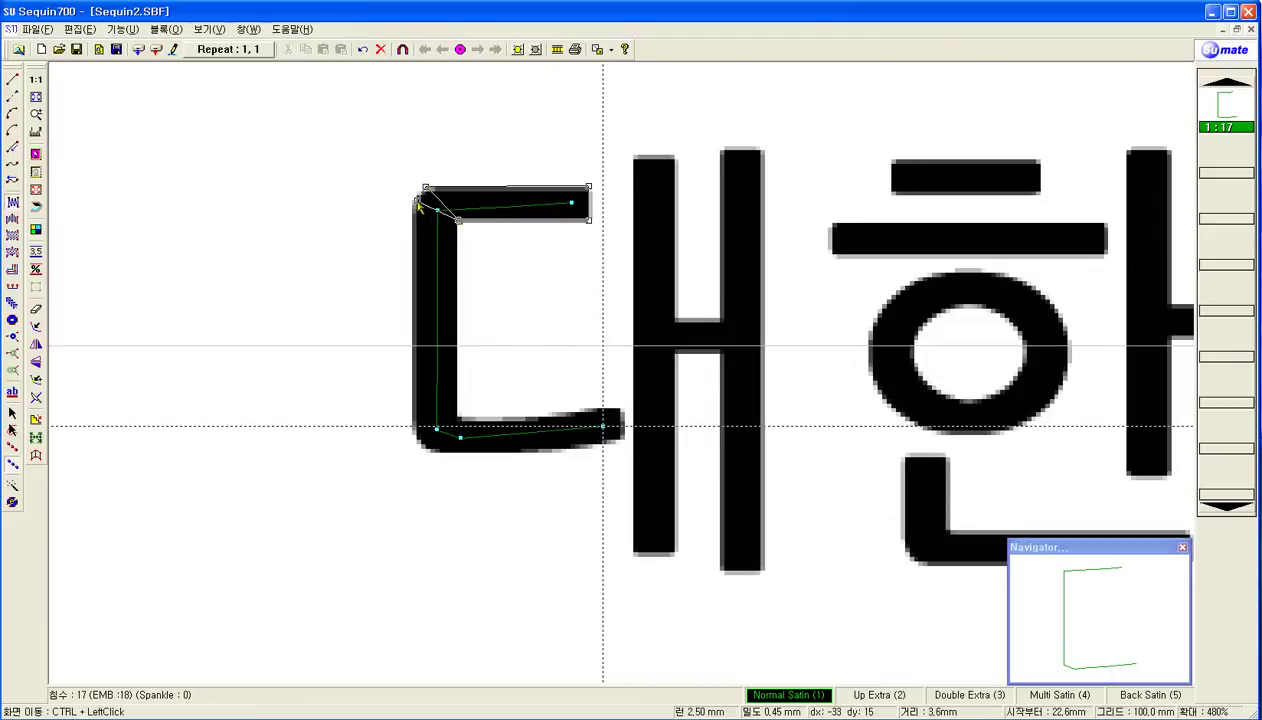
click(411, 200)
click(457, 232)
click(412, 231)
click(572, 203)
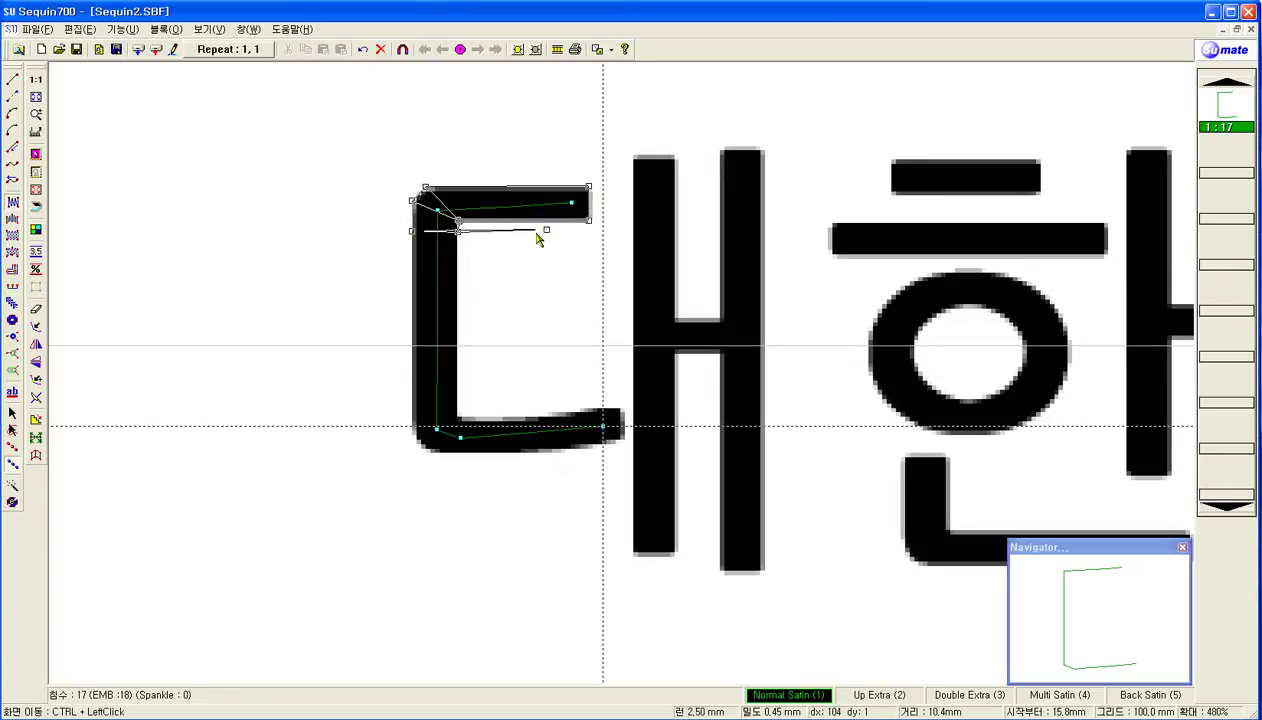
click(458, 231)
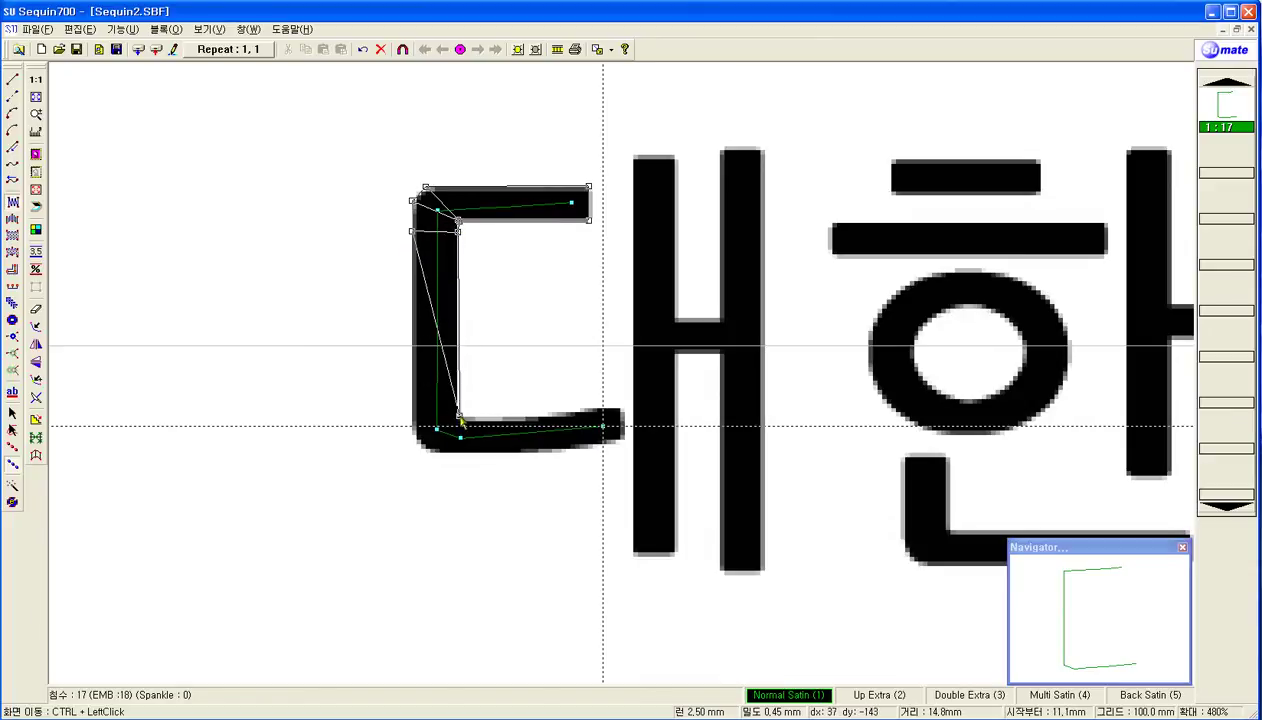
- Continue the satin's point pairs down the ㄷ's stem, around the lower corner and along the lower stroke, and complete it
click(458, 417)
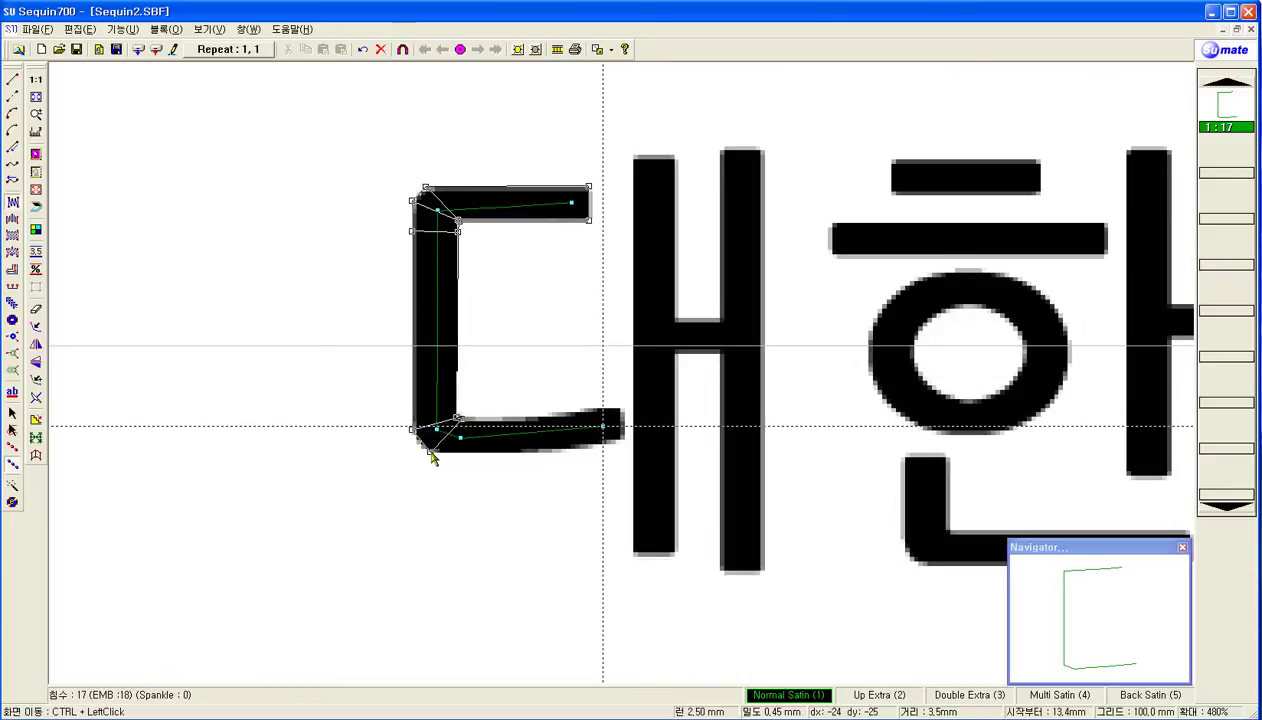
click(427, 451)
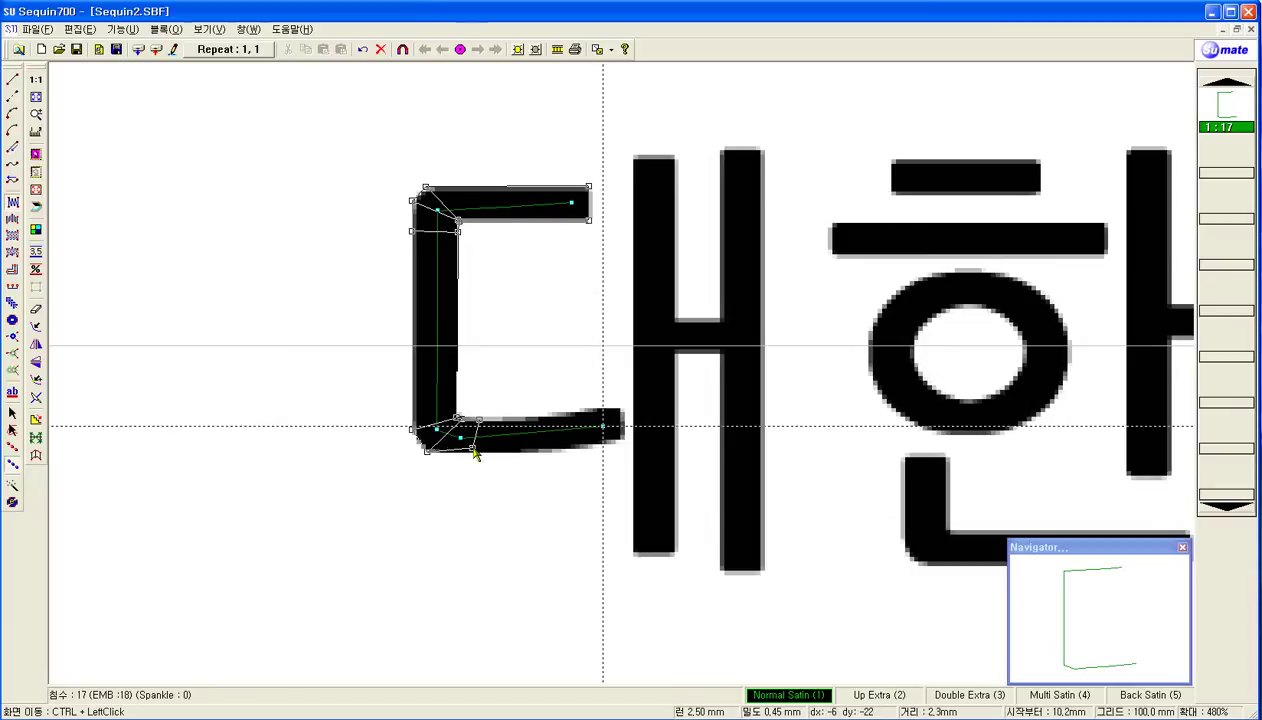
click(477, 451)
click(564, 419)
click(569, 451)
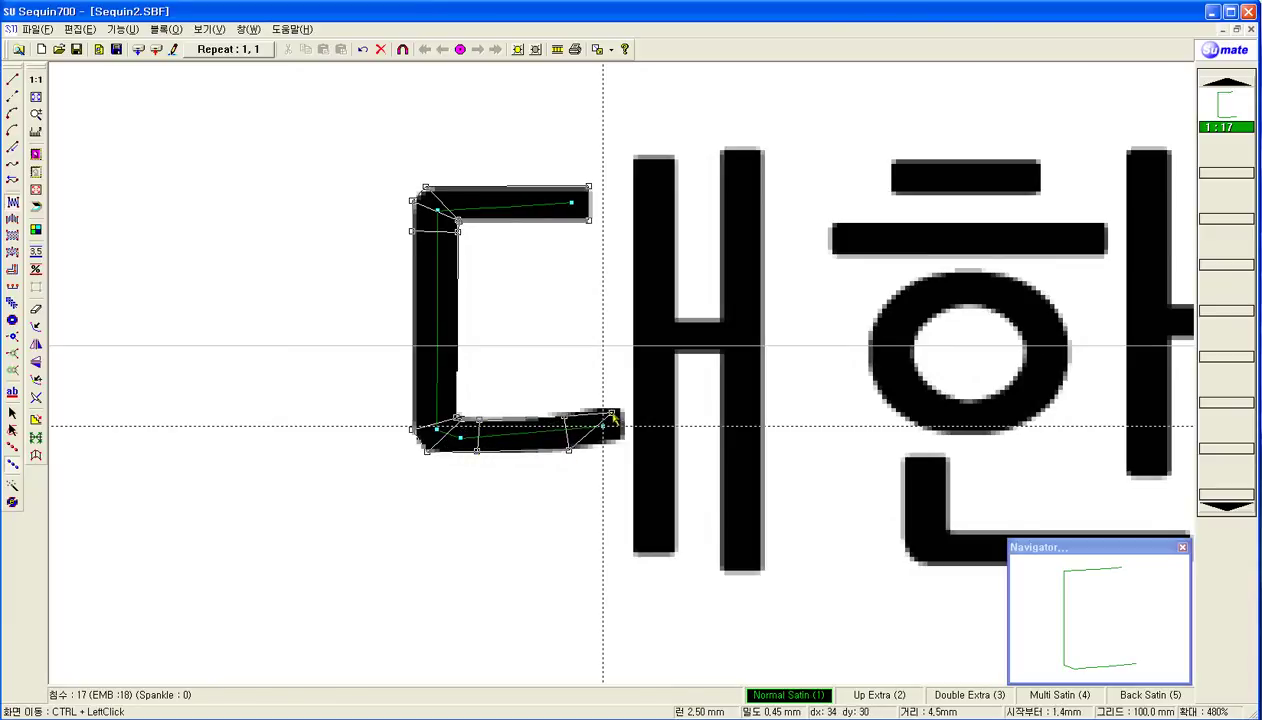
click(604, 409)
click(606, 444)
click(623, 412)
click(625, 440)
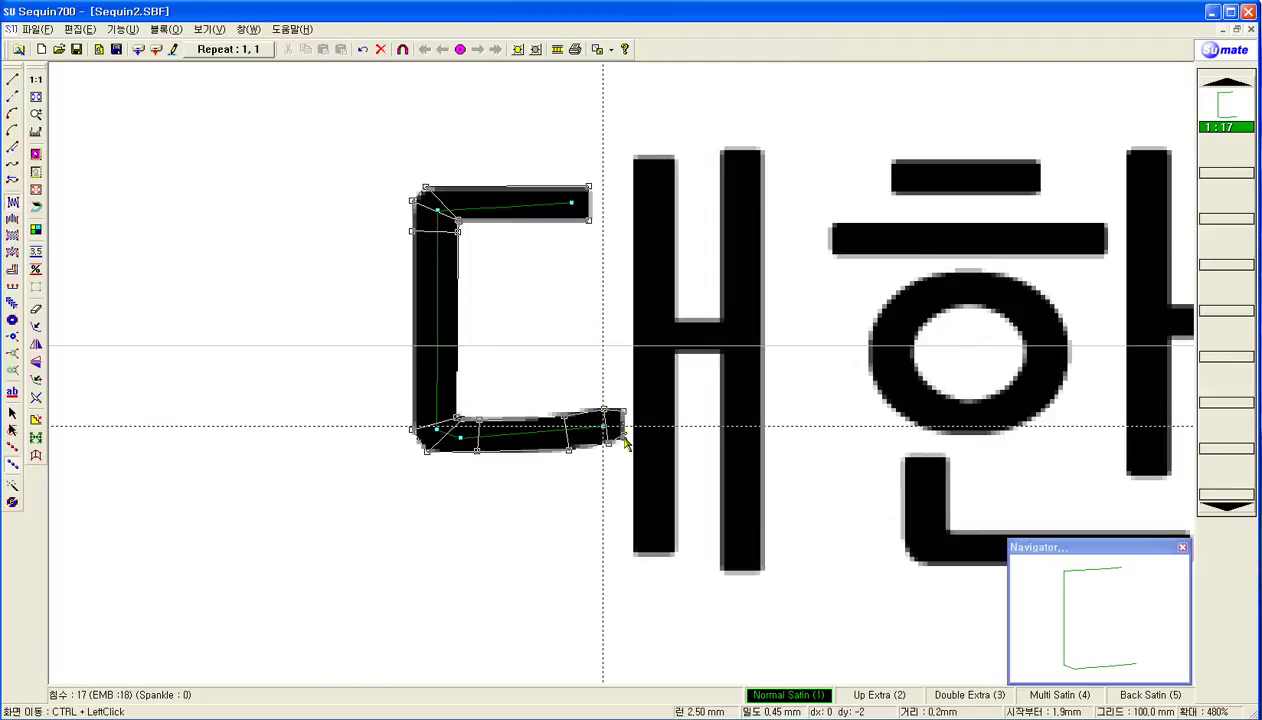
right_click(622, 436)
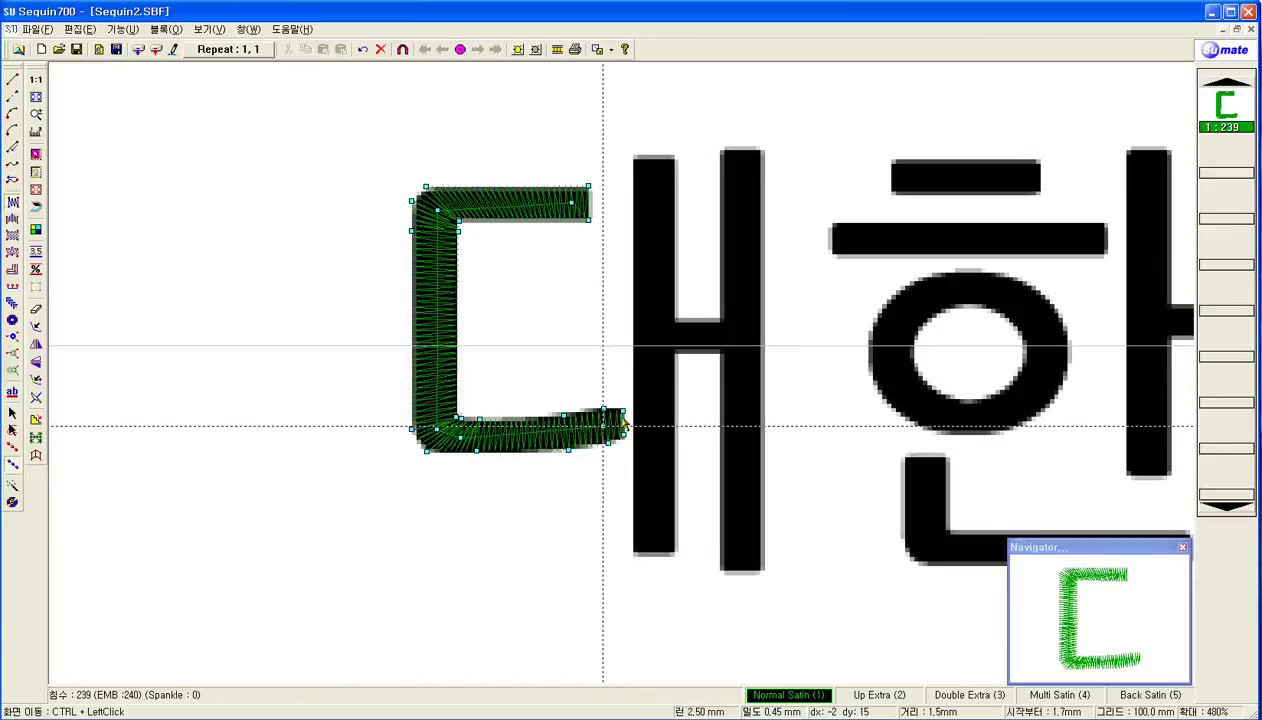
- Add a Jump Run from the end of ㄷ into the first vertical stroke of ㅐ, and a Normal Run up to that stroke's top
click(11, 104)
click(648, 407)
click(655, 370)
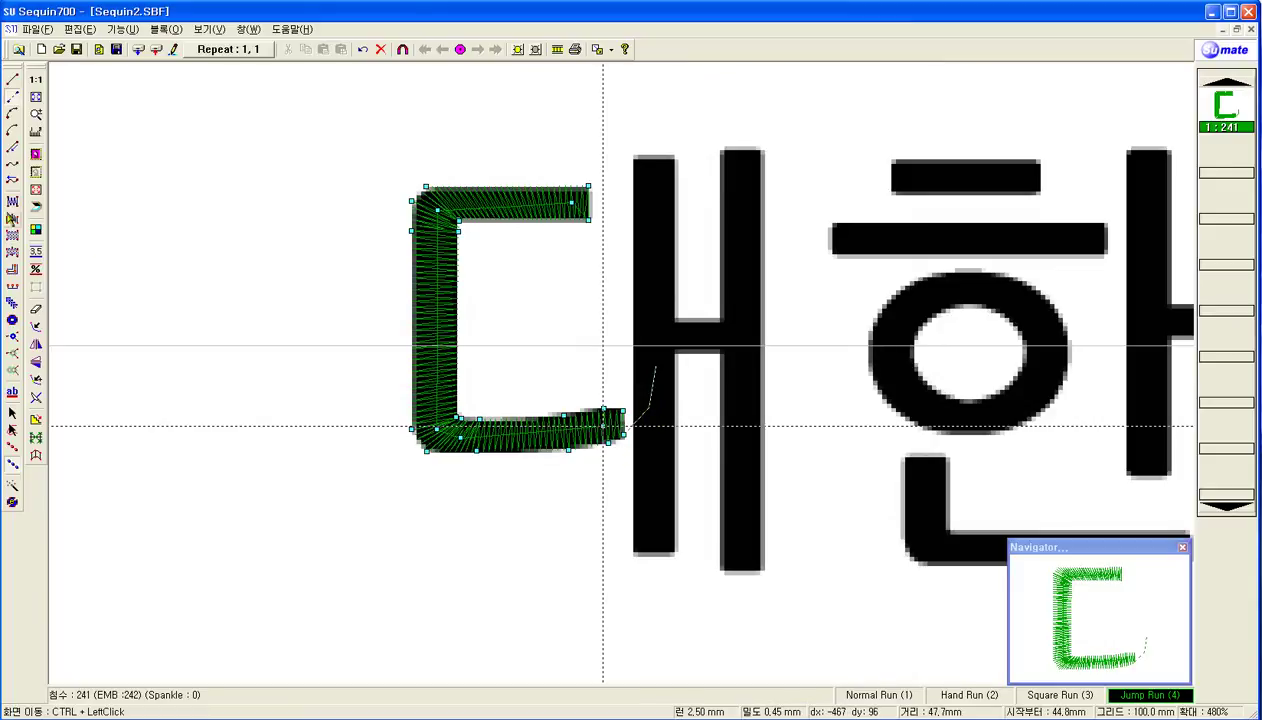
click(11, 82)
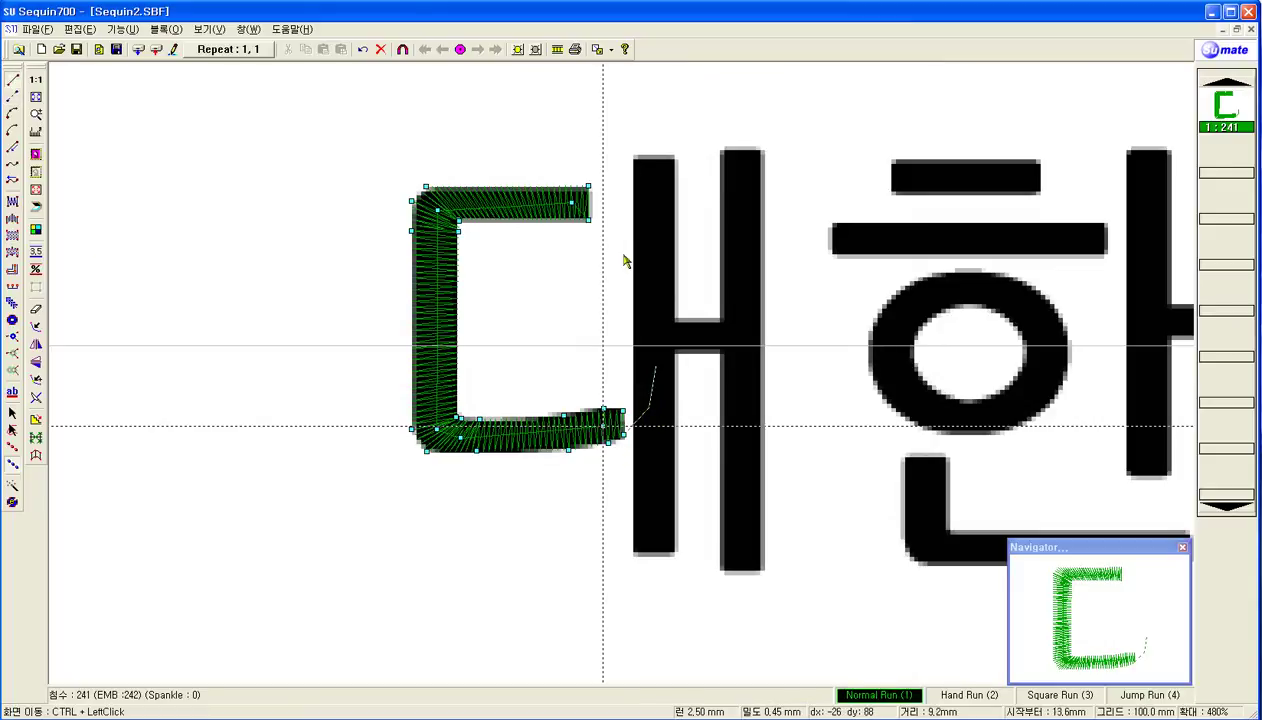
click(655, 372)
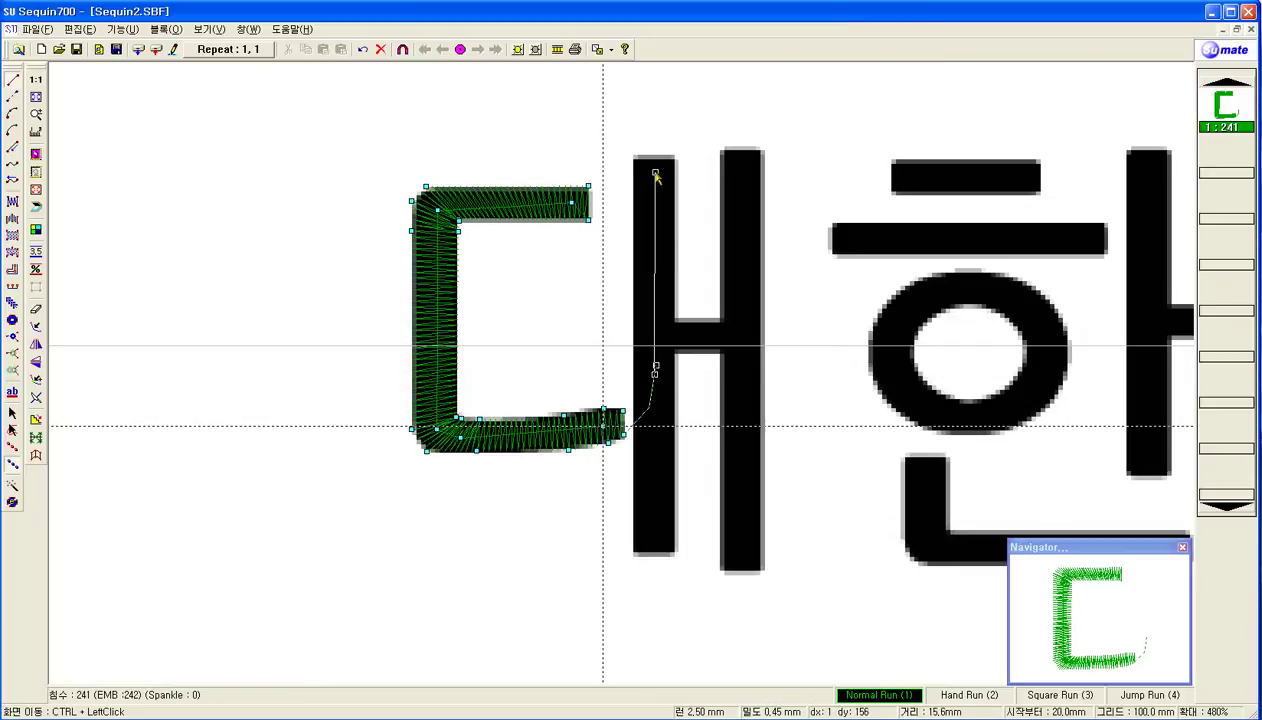
right_click(745, 313)
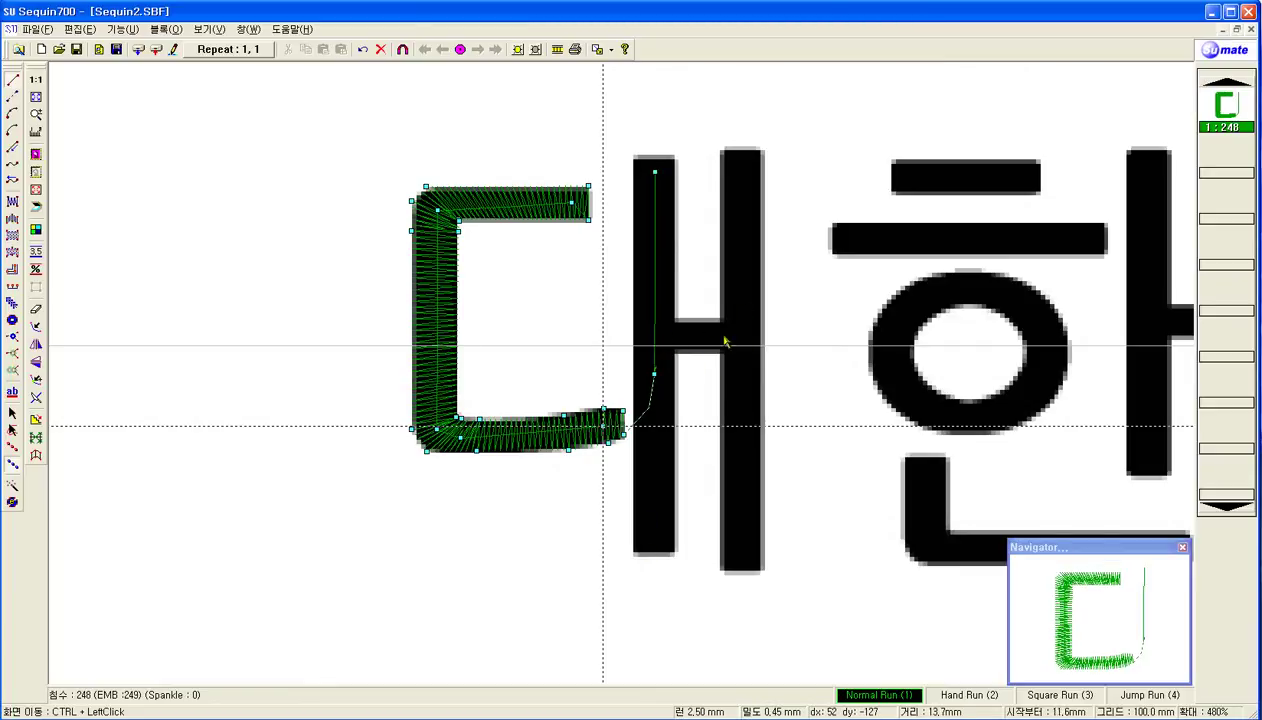
- Cover the upper half of ㅐ's first vertical stroke with a Normal Satin, from its top end to just below the crossbar
click(12, 203)
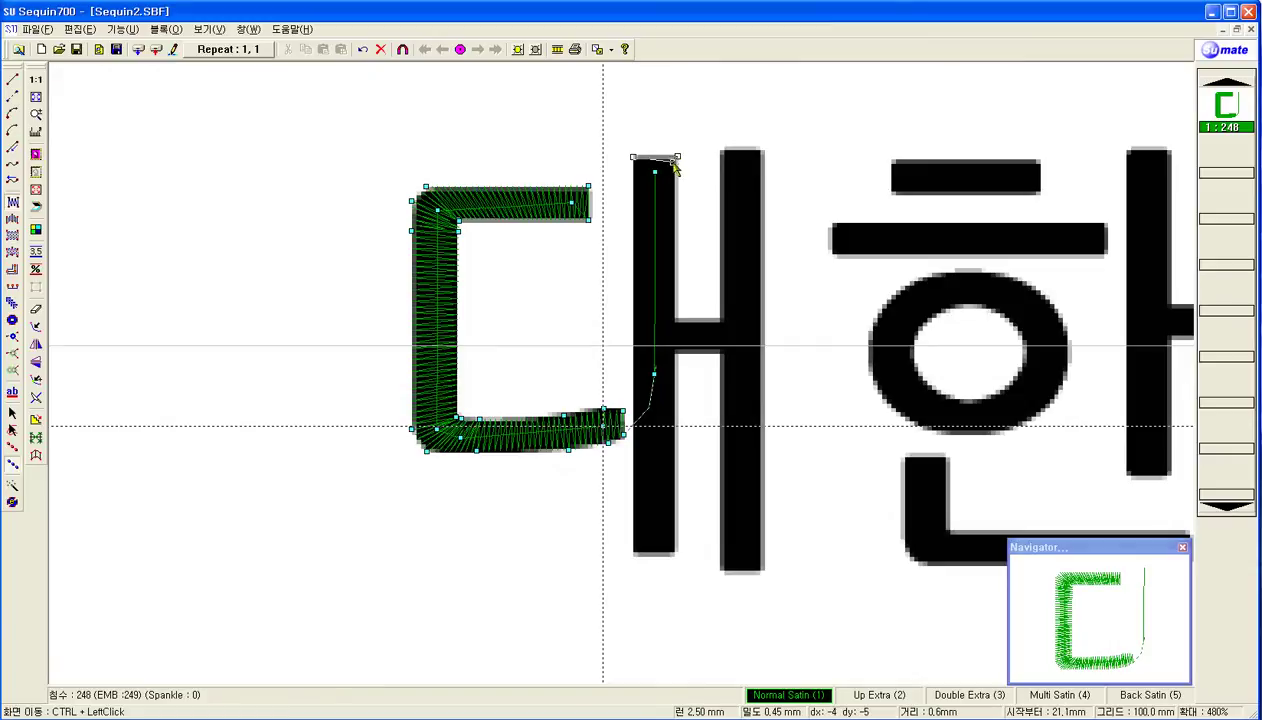
click(633, 362)
click(677, 366)
key(Return)
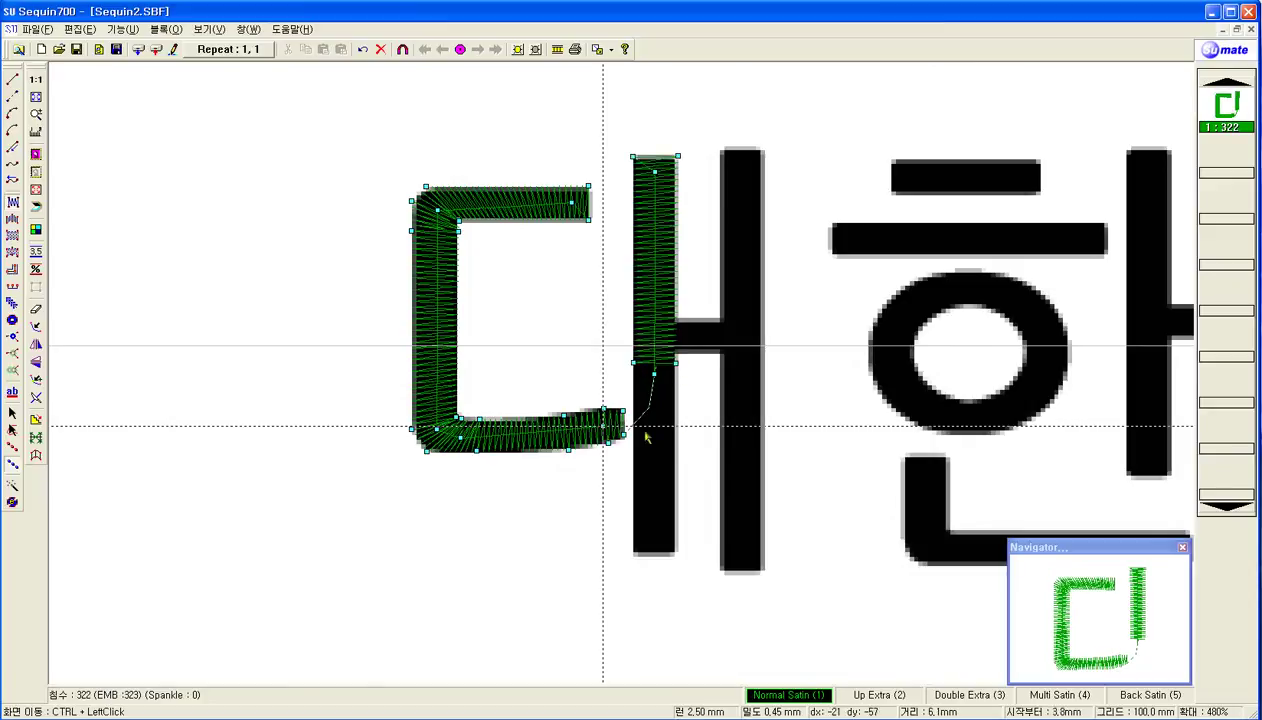
- Add a Normal Run down to the foot of ㅐ's first vertical stroke and start a Normal Satin with a point pair across that end
click(12, 79)
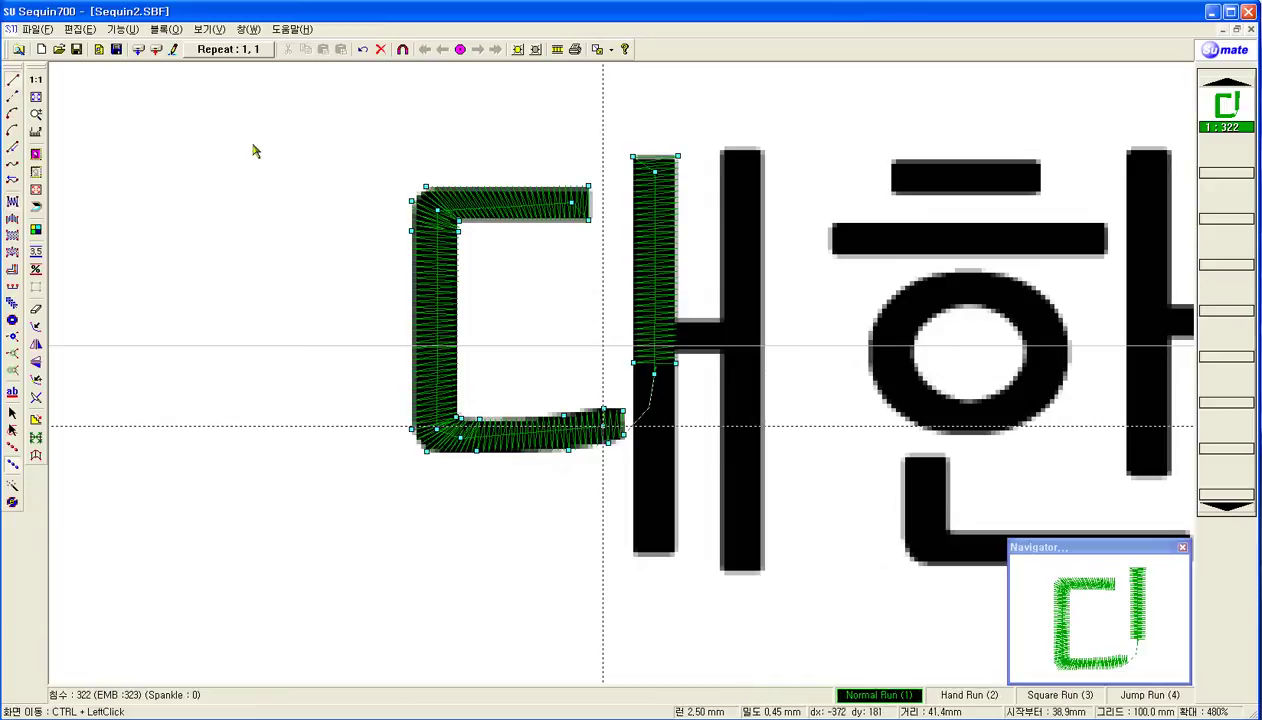
click(667, 395)
click(648, 539)
key(Return)
click(13, 202)
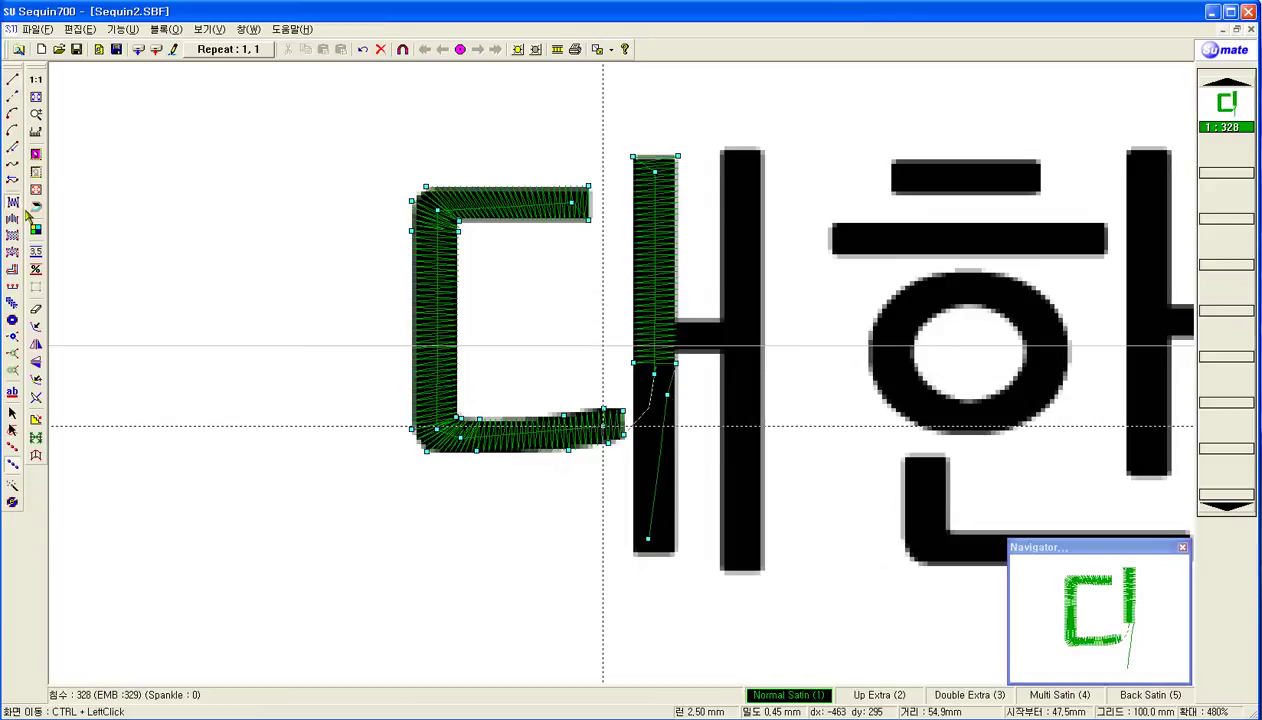
click(632, 552)
click(678, 552)
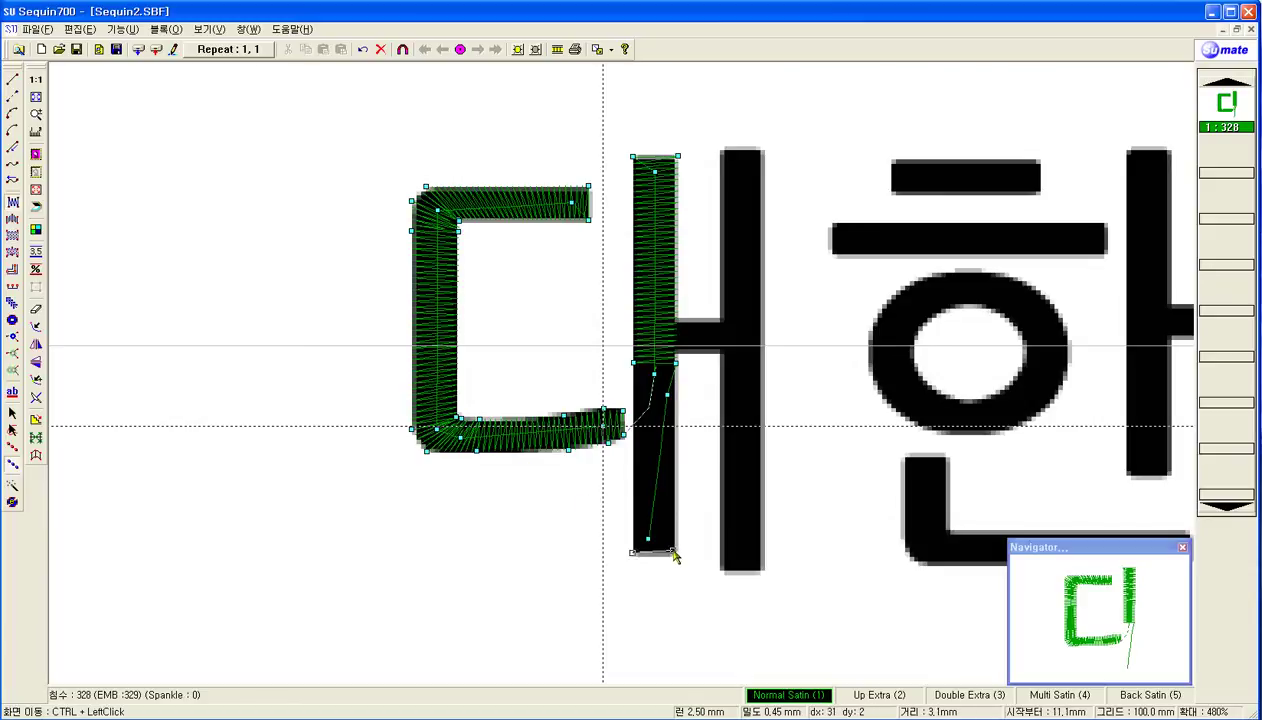
click(640, 366)
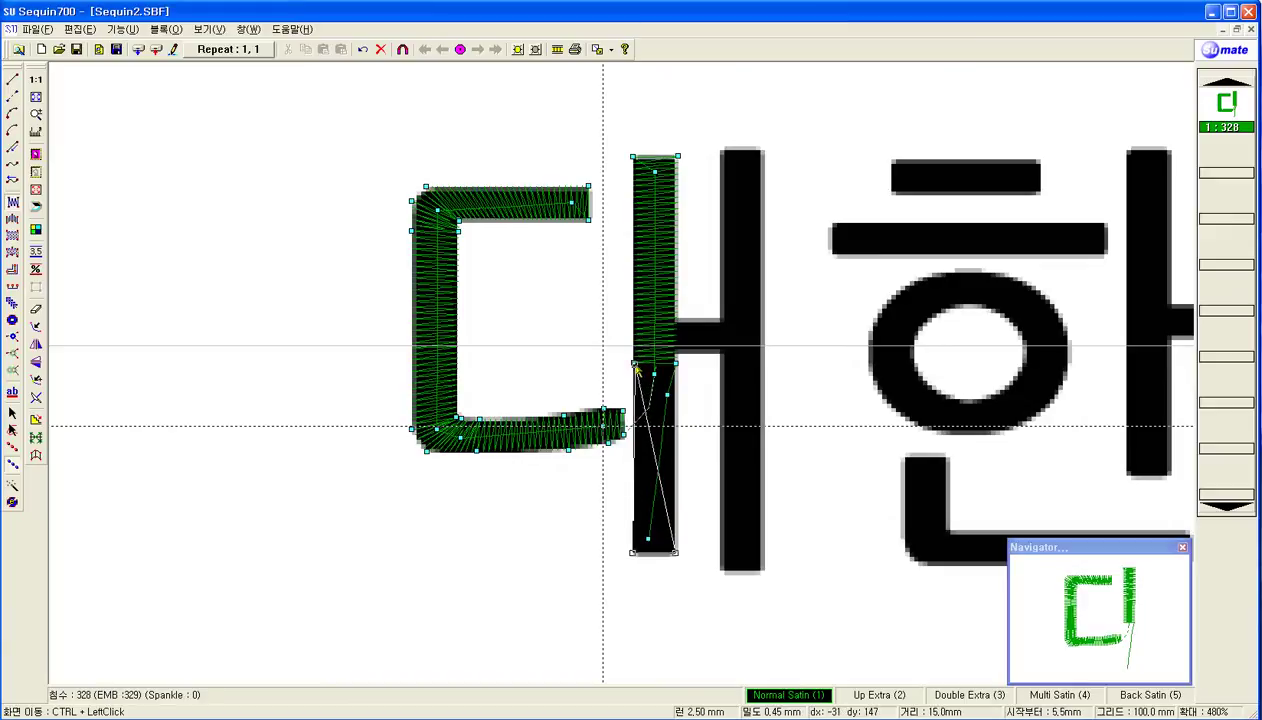
click(679, 371)
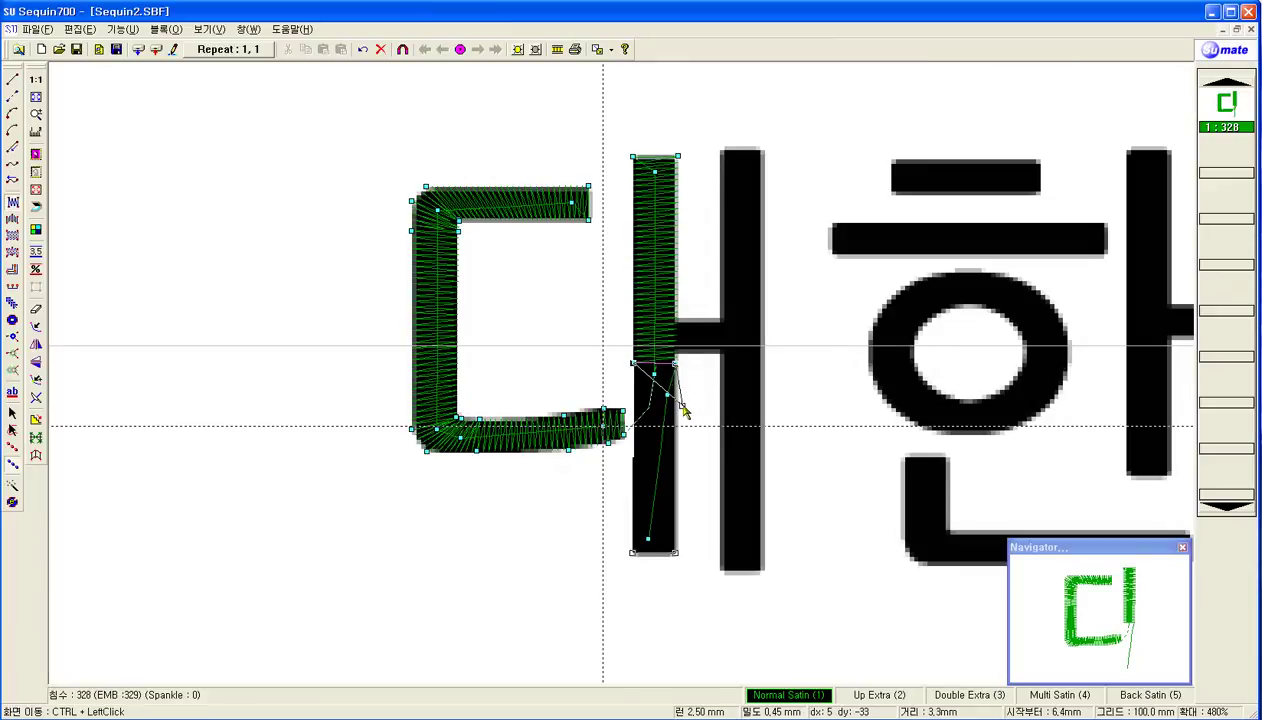
right_click(648, 438)
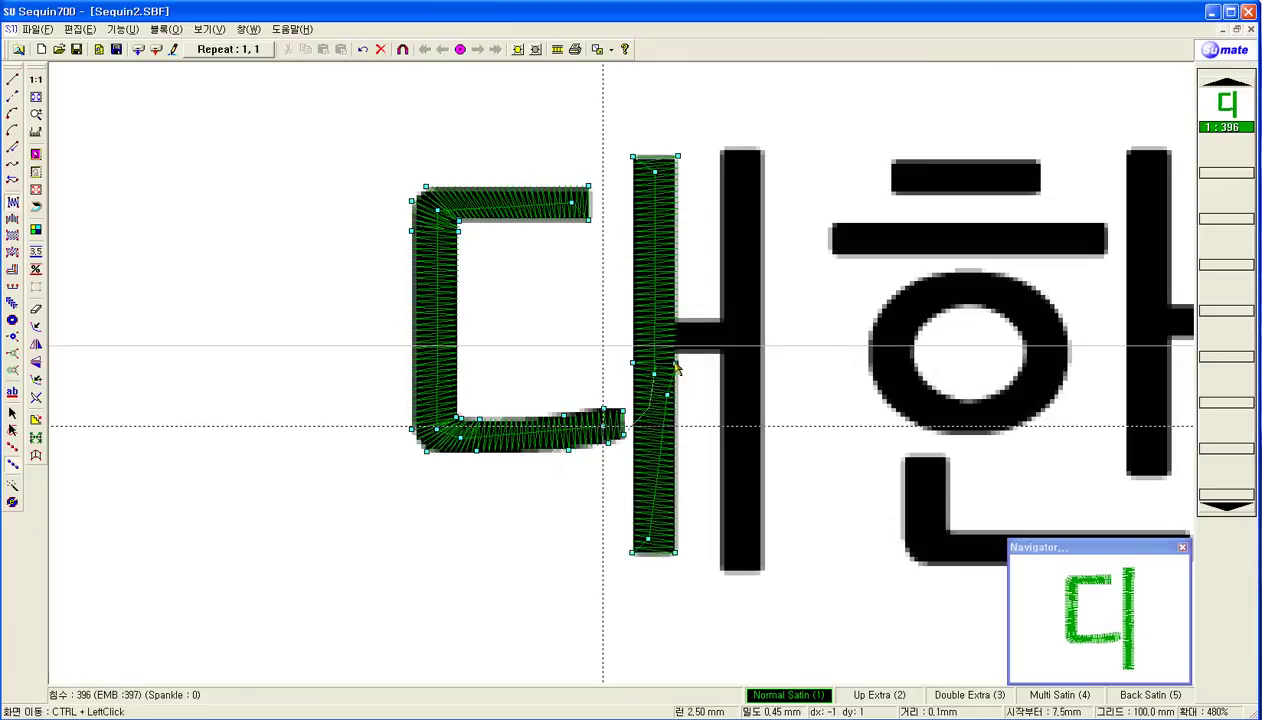
key(ctrl+z)
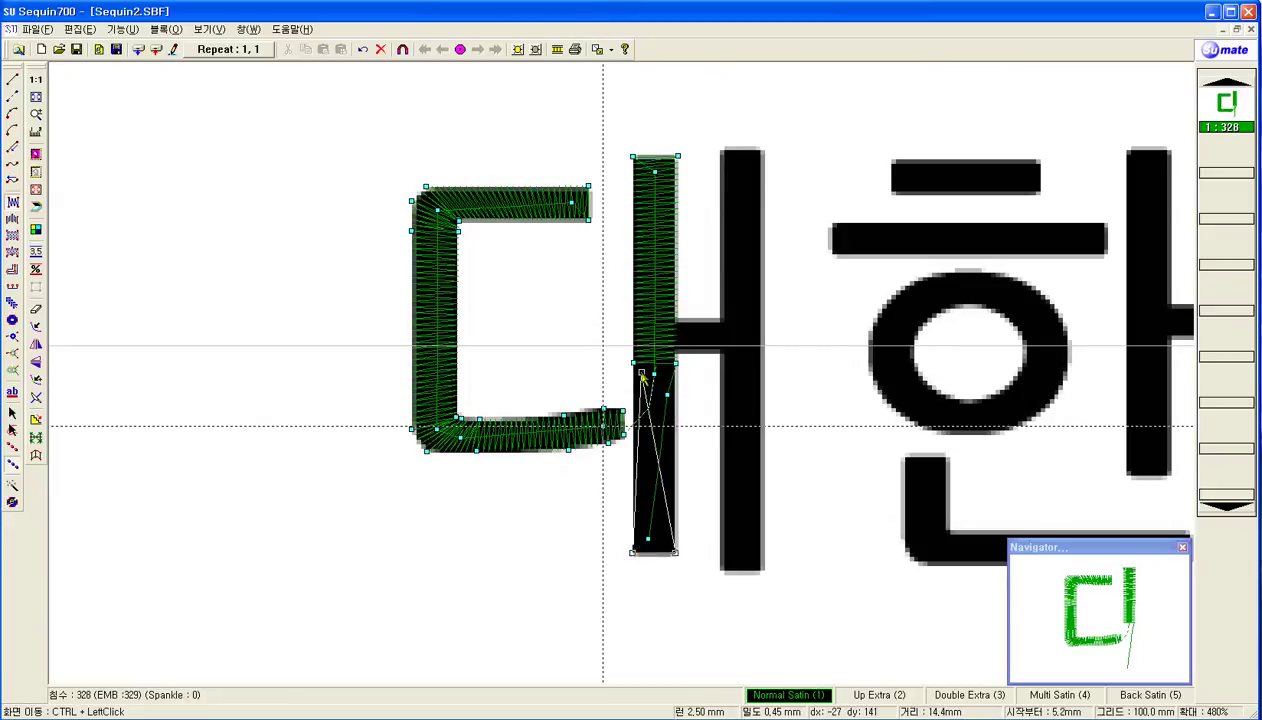
- Place the satin's closing point pair level with the crossbar's lower edge, slightly overlapping the upper satin, and complete it
click(634, 352)
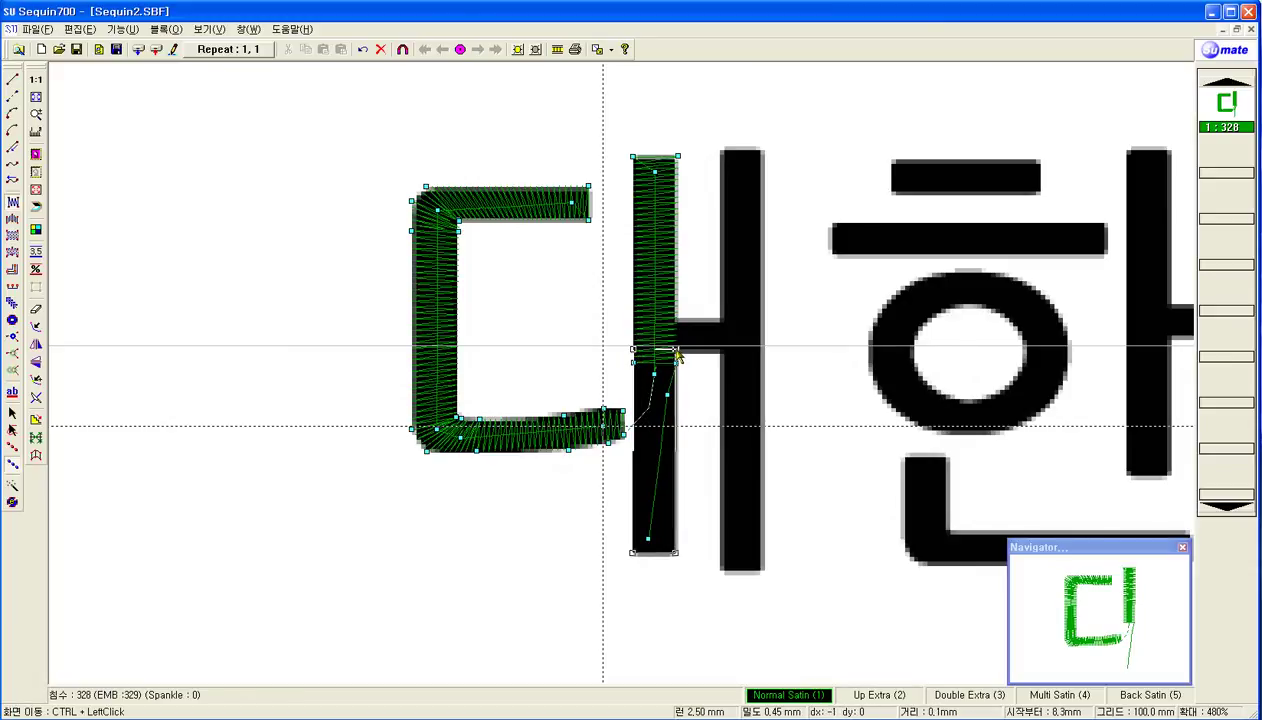
click(677, 355)
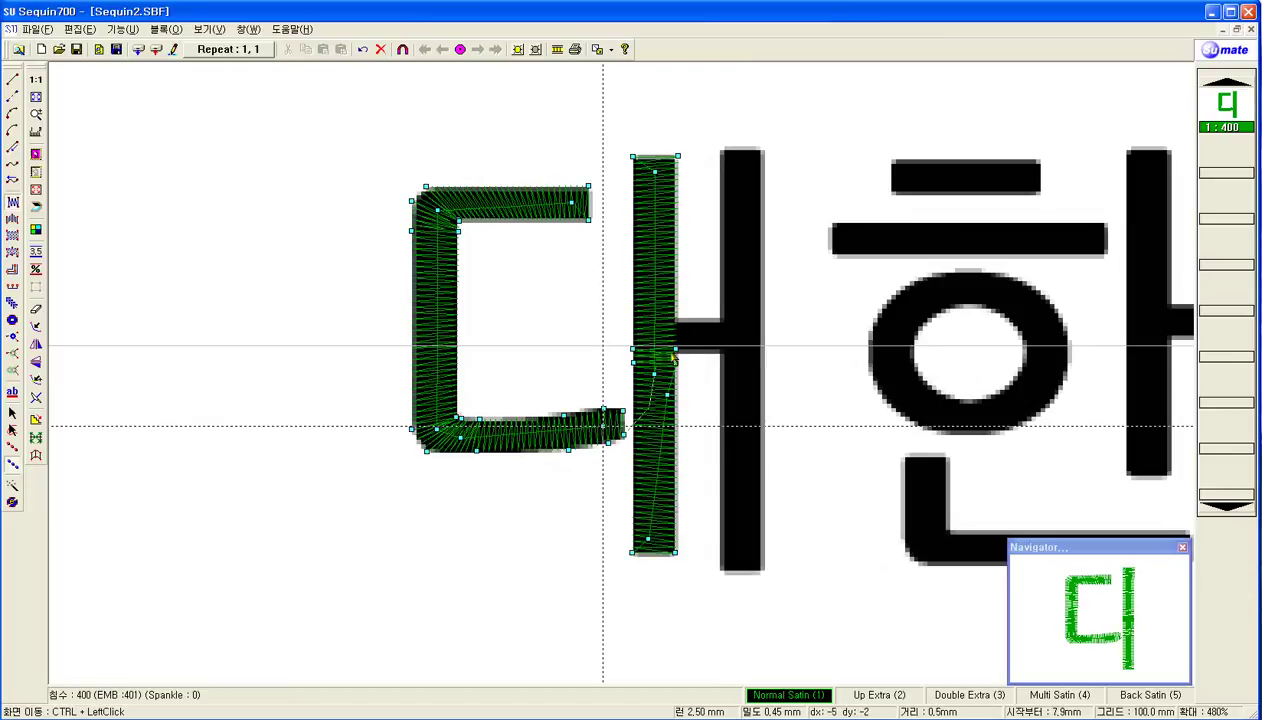
- Cover ㅐ's short crossbar with a Normal Satin that reaches slightly into the second vertical stroke
click(672, 319)
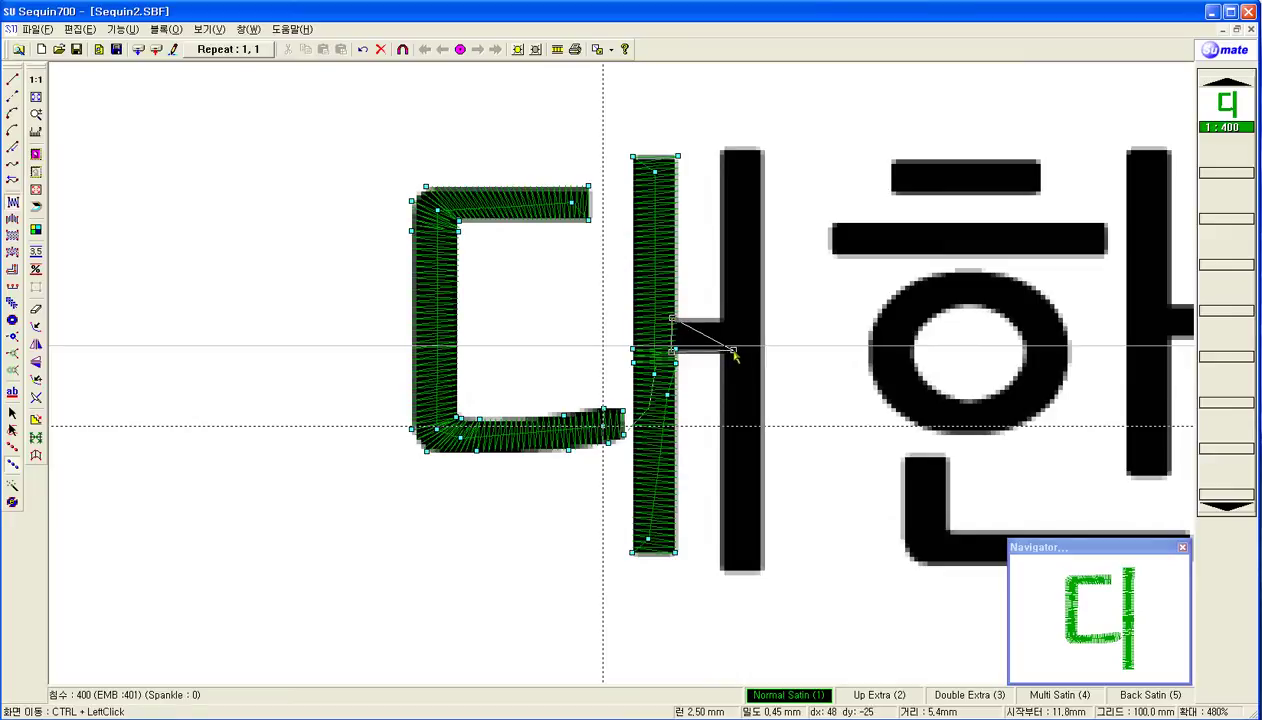
click(732, 350)
click(734, 321)
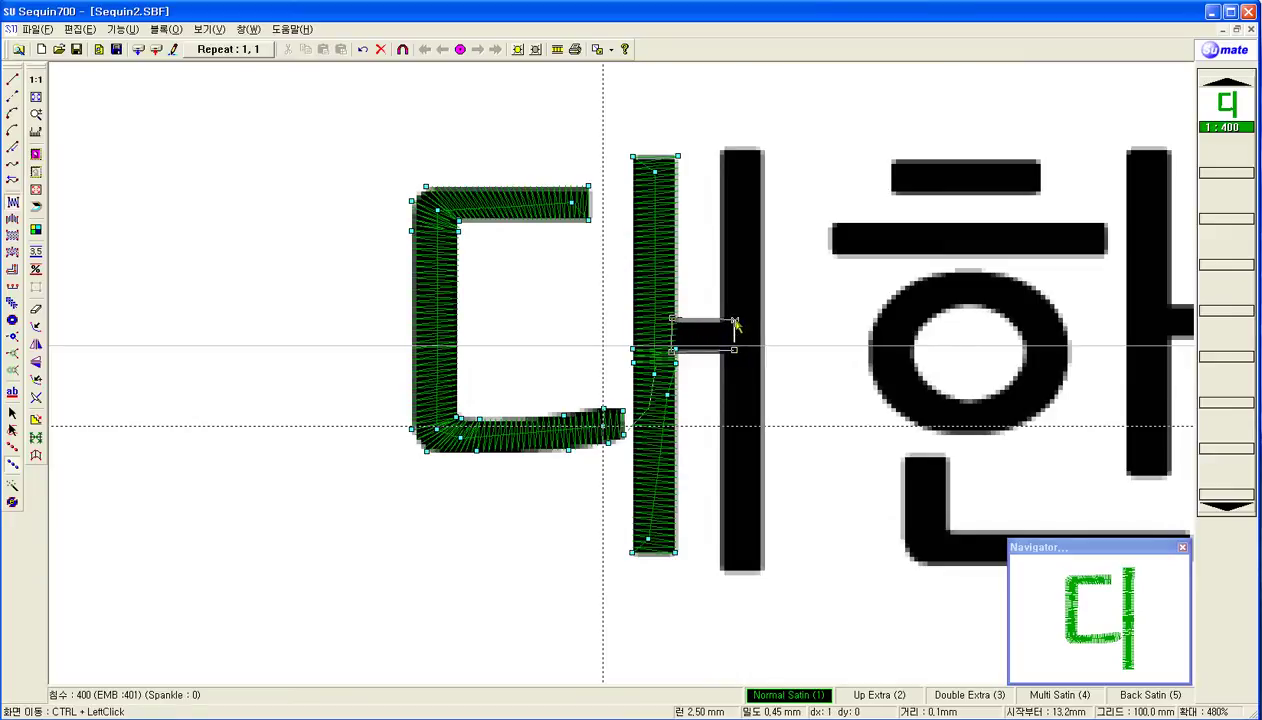
right_click(734, 322)
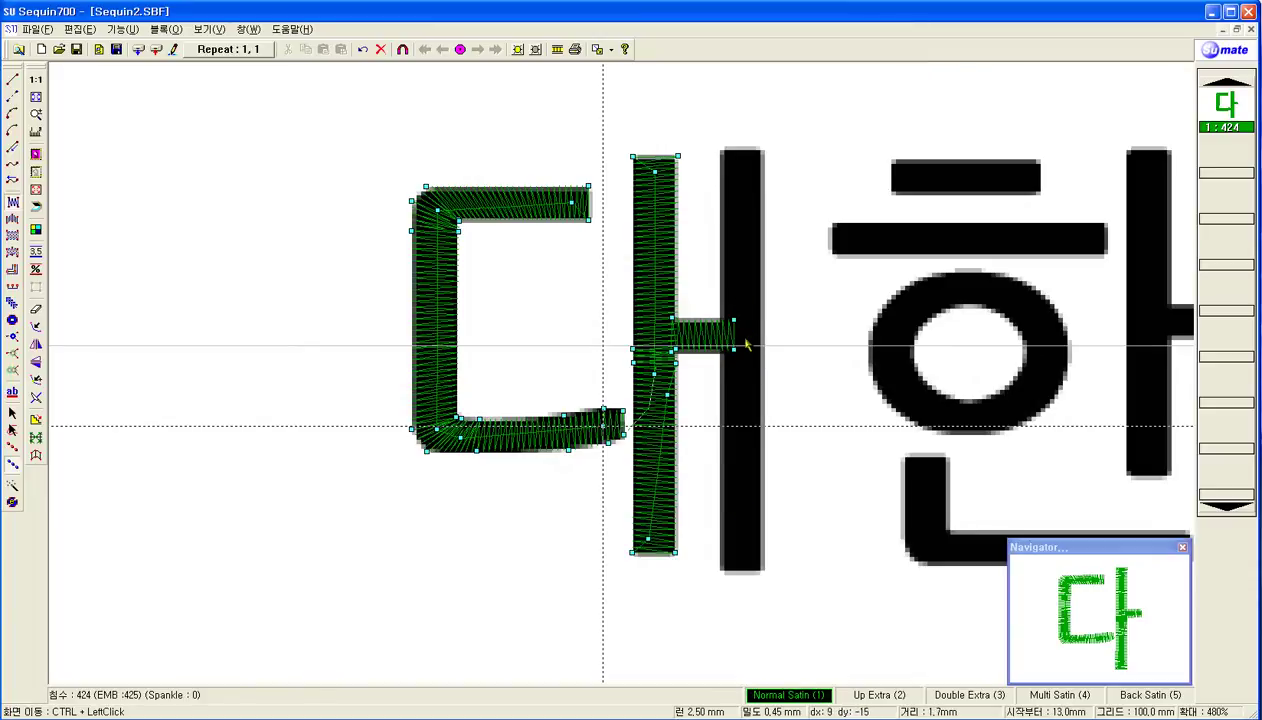
- Add a Normal Run from the crossbar down the centre of ㅐ's second vertical stroke to near its foot
click(13, 79)
click(743, 411)
click(743, 553)
key(Return)
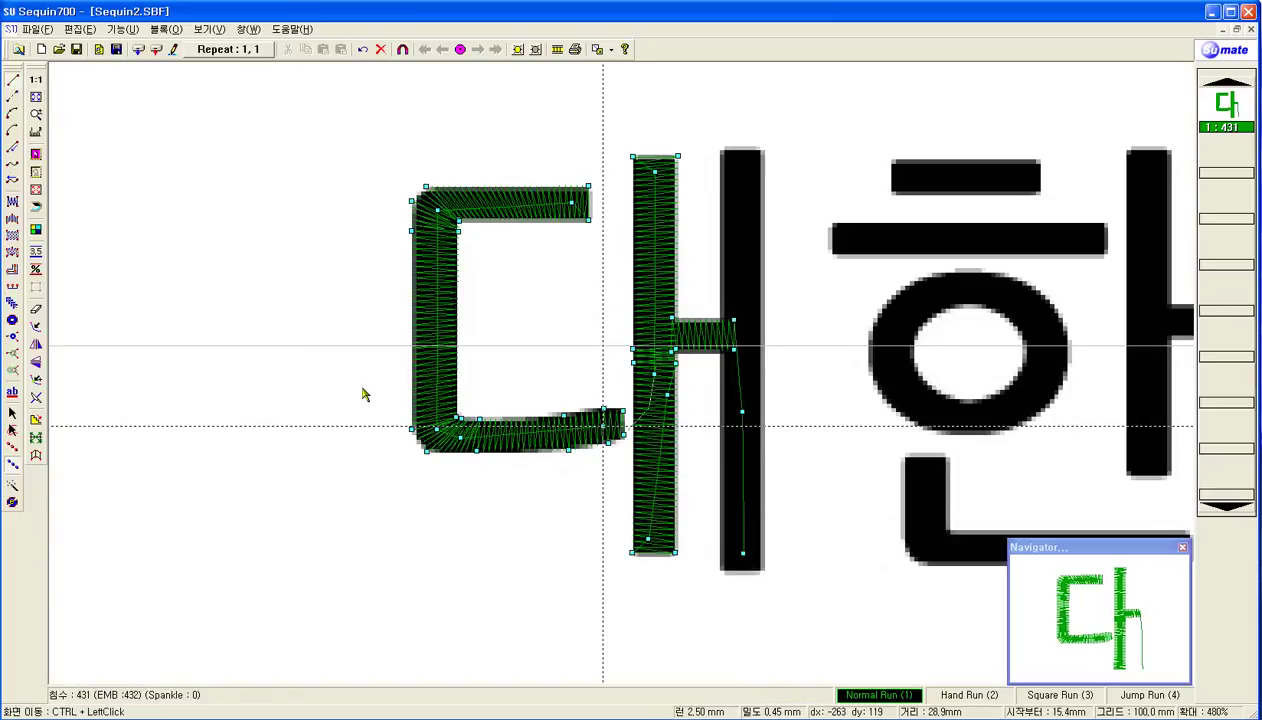
- Cover ㅐ's second vertical stroke with a Normal Satin from its foot up to a level above the crossbar
click(13, 205)
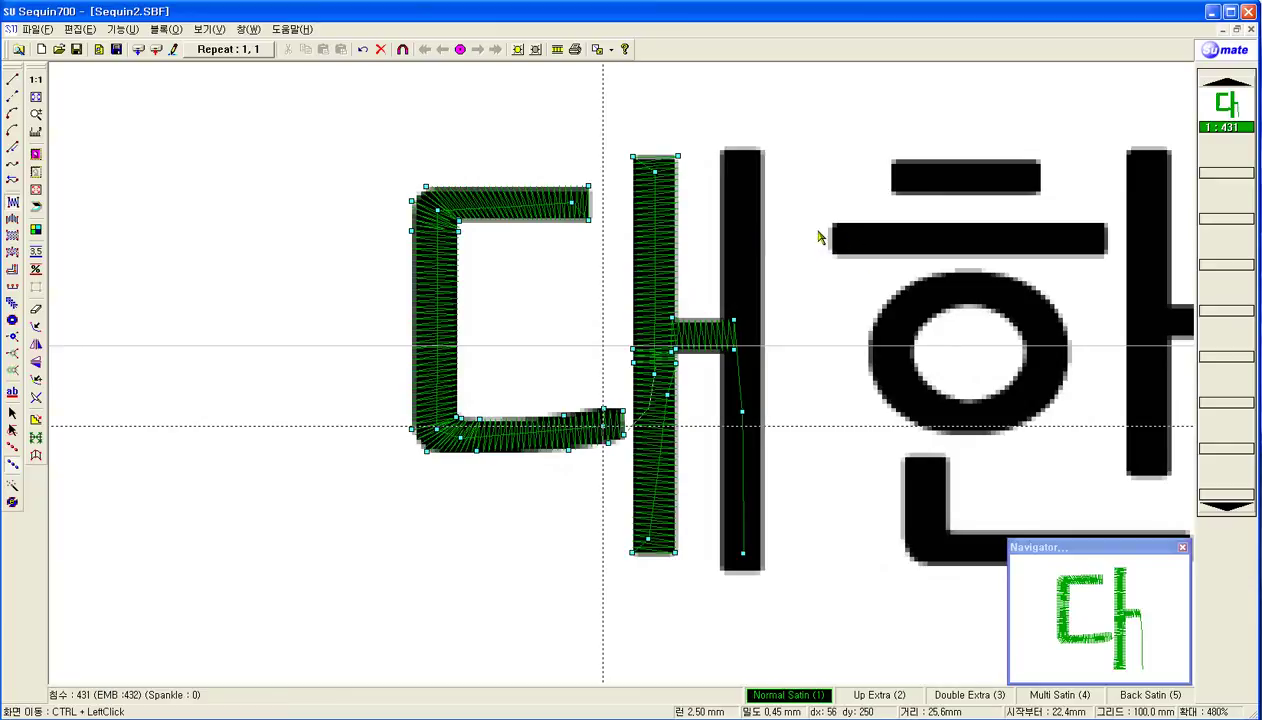
click(720, 570)
click(764, 572)
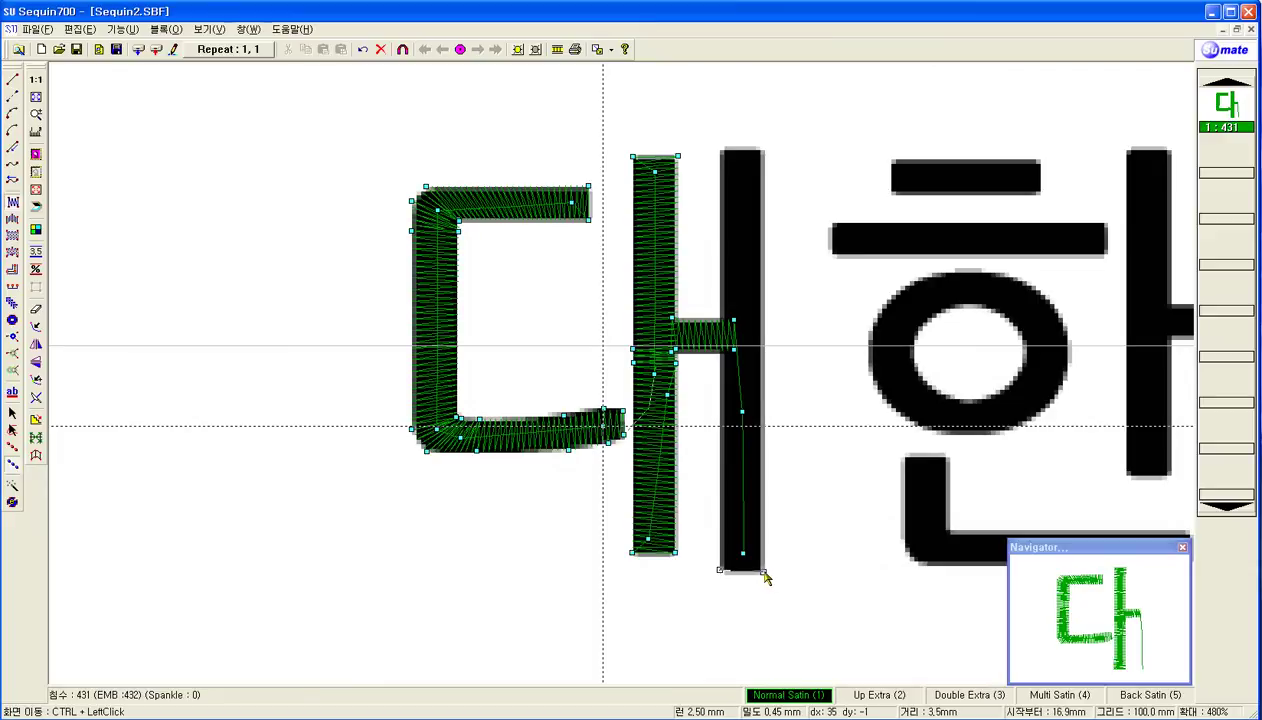
click(720, 242)
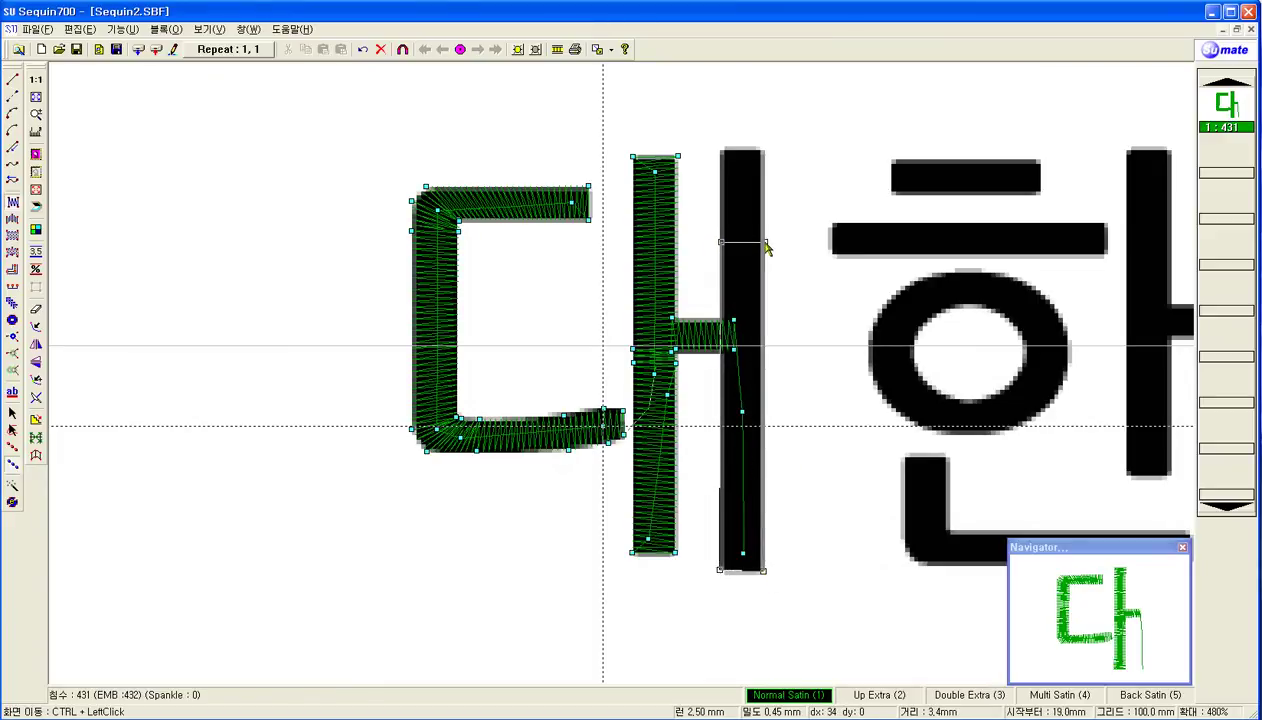
click(764, 243)
- Add a Normal Run through the uncovered upper part of ㅐ's second vertical stroke to near its top
click(11, 92)
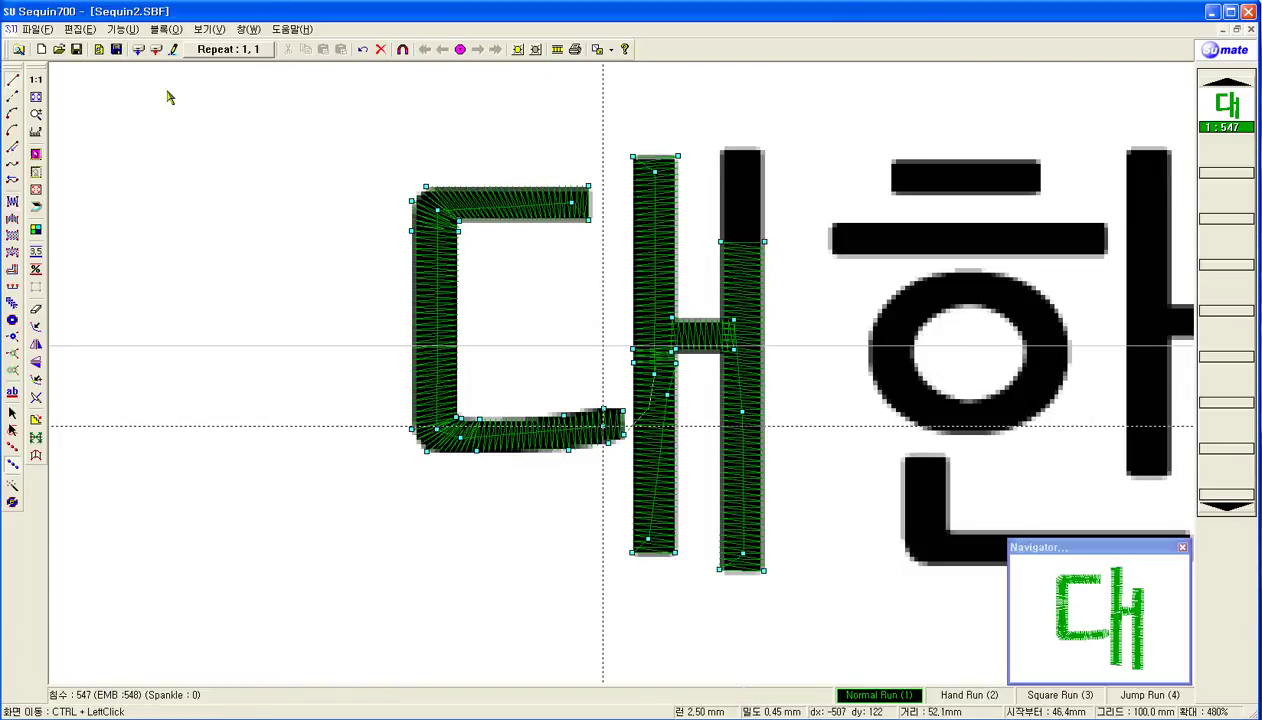
click(742, 232)
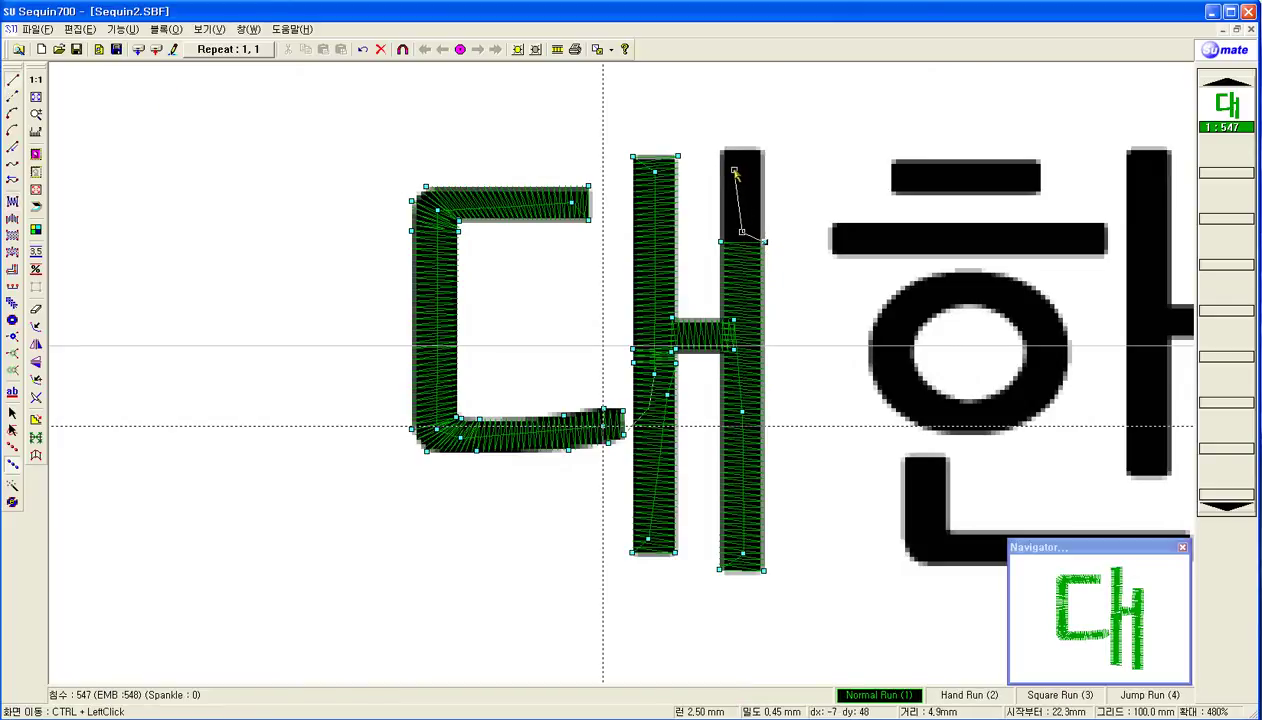
double_click(733, 160)
- Cover the upper part of ㅐ's second vertical stroke with a Normal Satin from the top end down to the existing satin
click(12, 200)
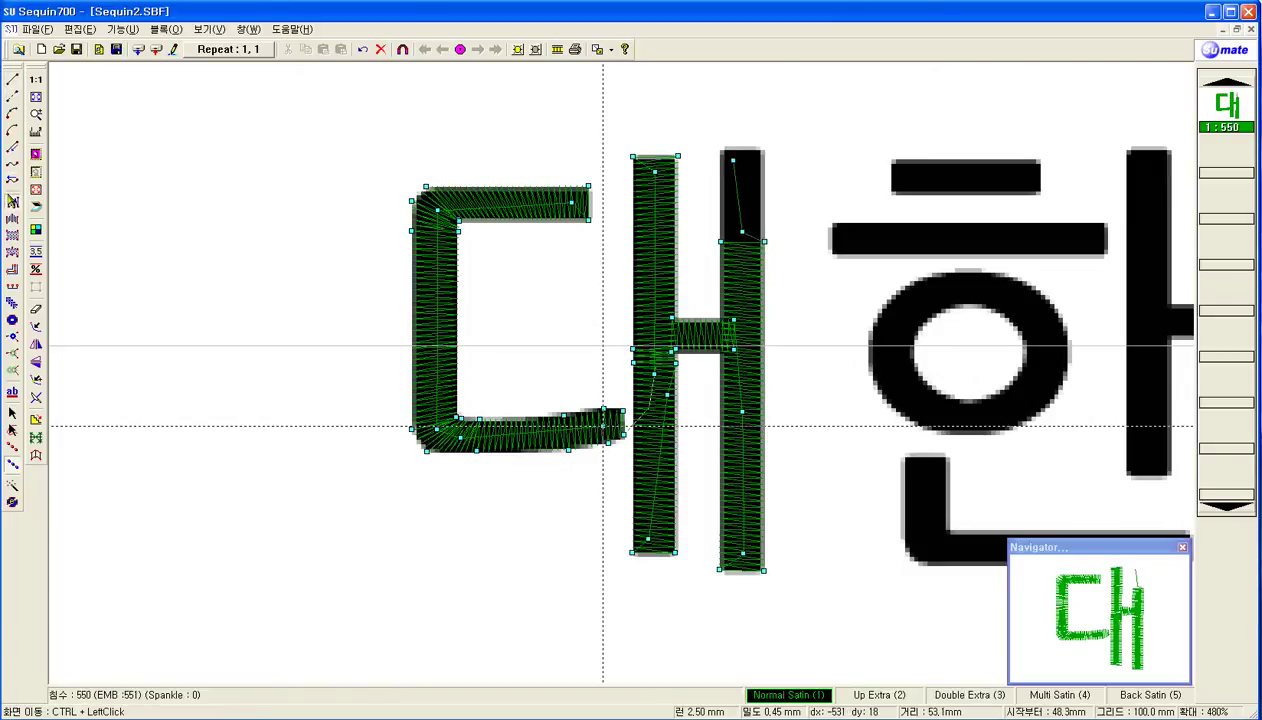
click(720, 151)
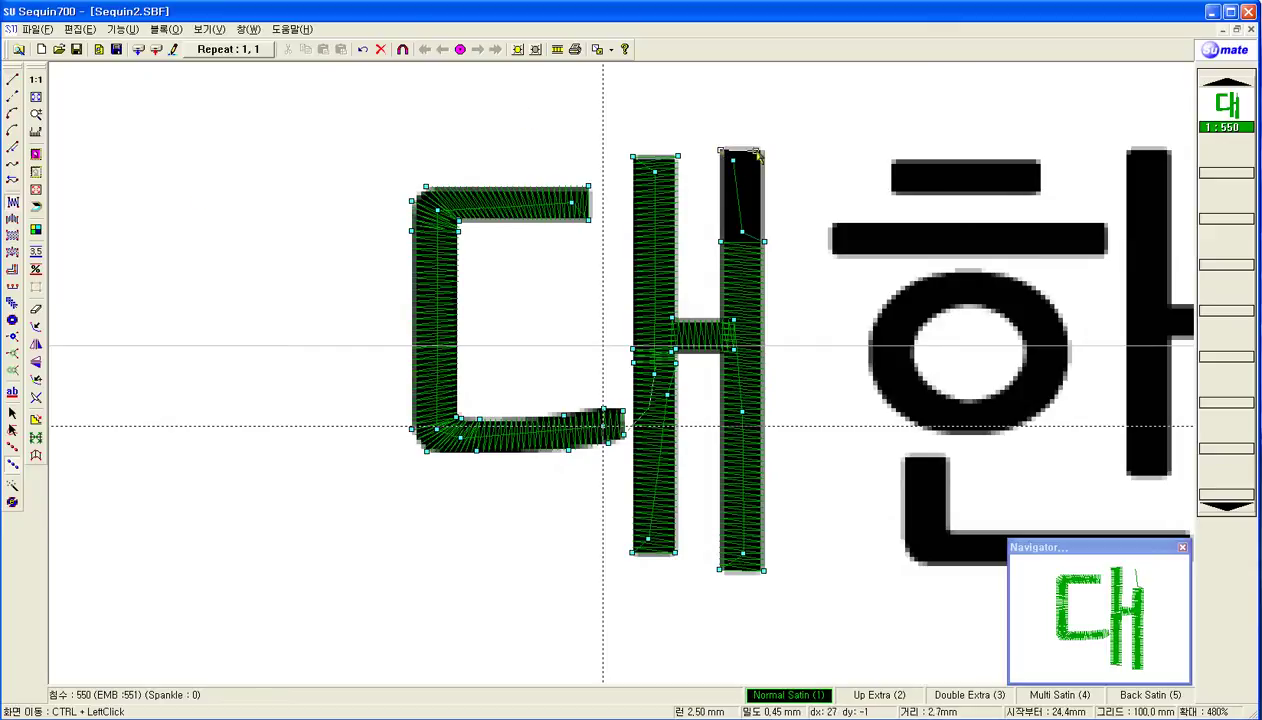
click(763, 151)
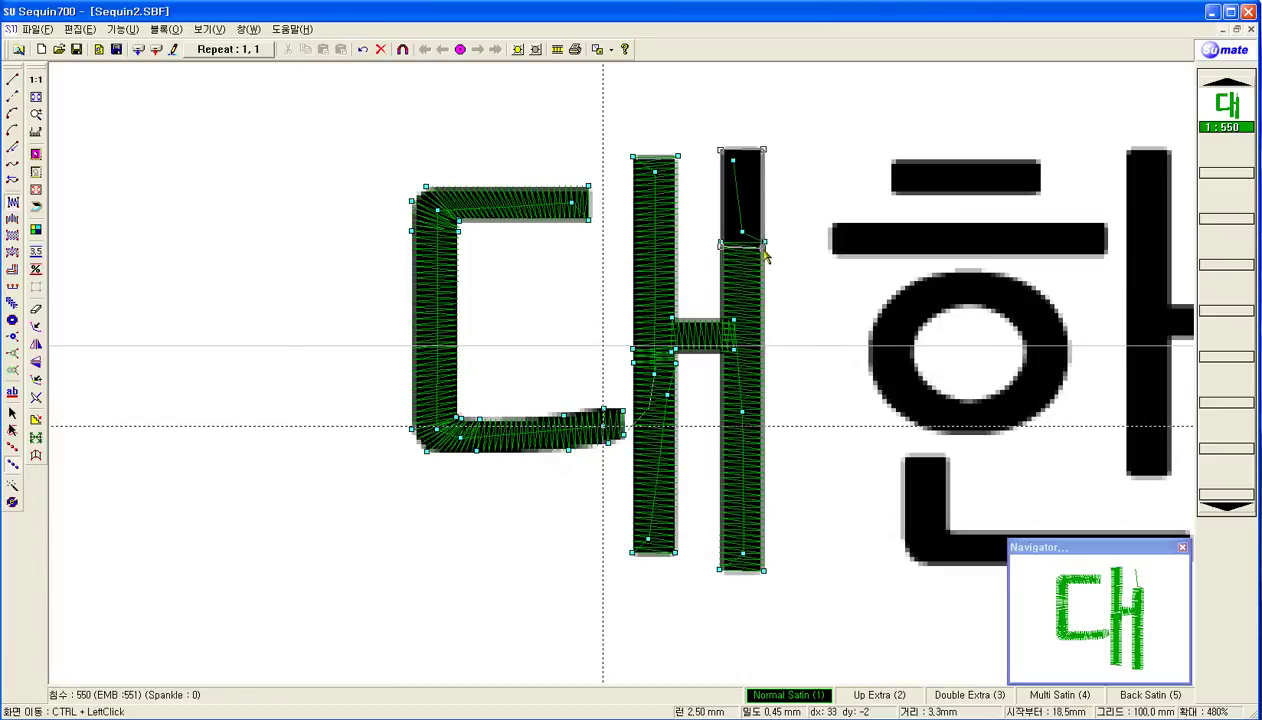
click(764, 252)
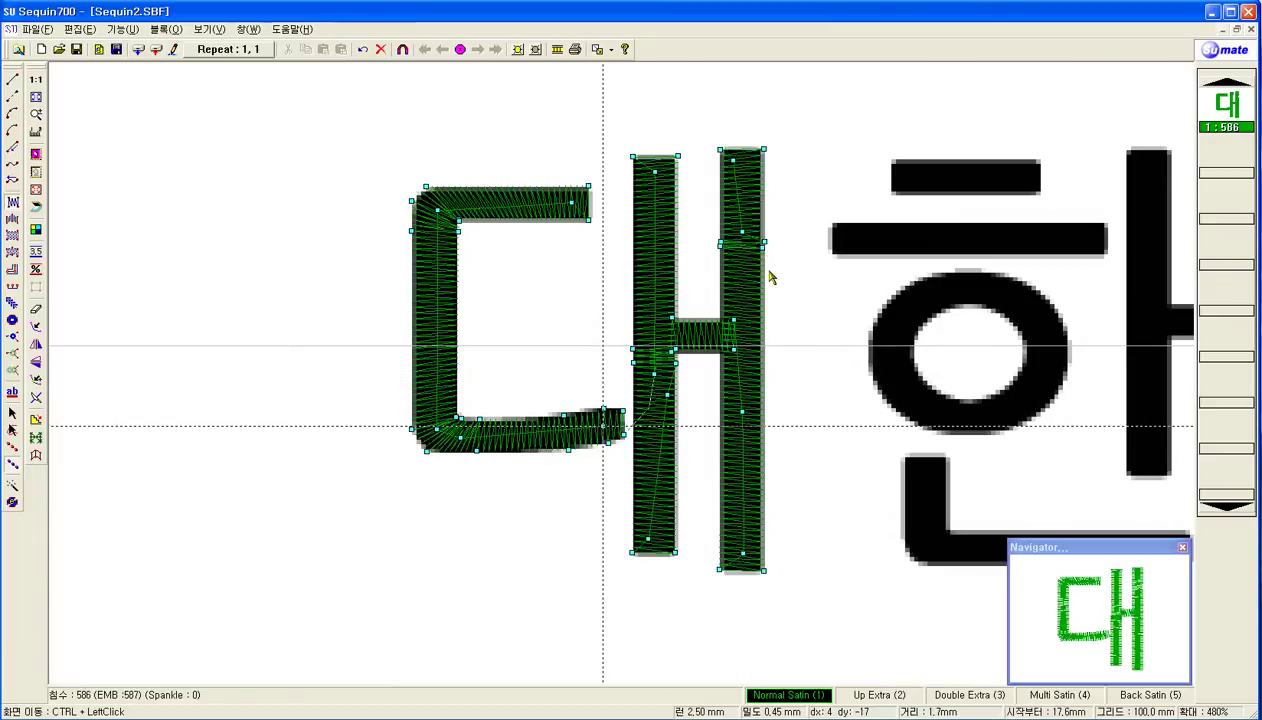
- Add a Jump Run from ㅐ to the left end of ㅎ's long bar, and a Normal Run along it to its middle
click(13, 97)
click(838, 240)
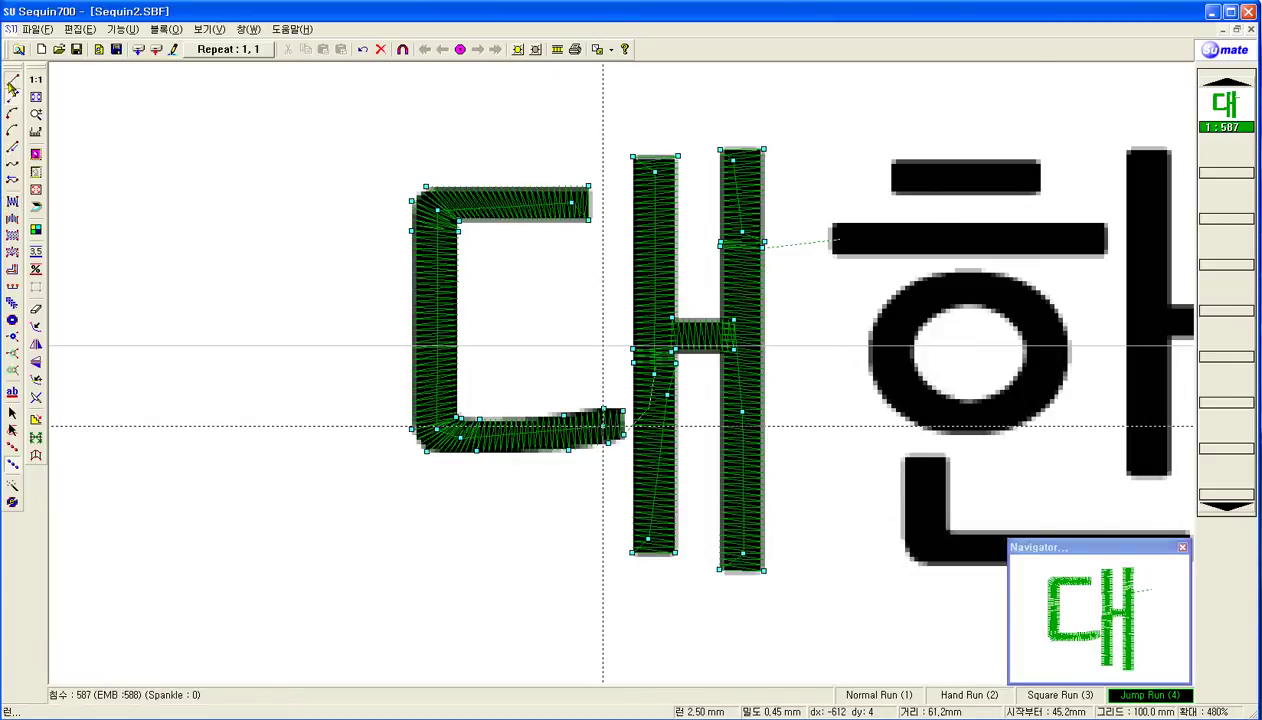
click(12, 80)
key(Right)
key(Right)
key(Right)
key(Right)
key(Right)
key(Right)
key(Right)
key(Right)
key(Right)
key(Right)
key(Right)
key(Right)
key(Right)
key(Right)
key(Right)
key(Right)
key(Right)
key(Right)
key(Right)
key(Right)
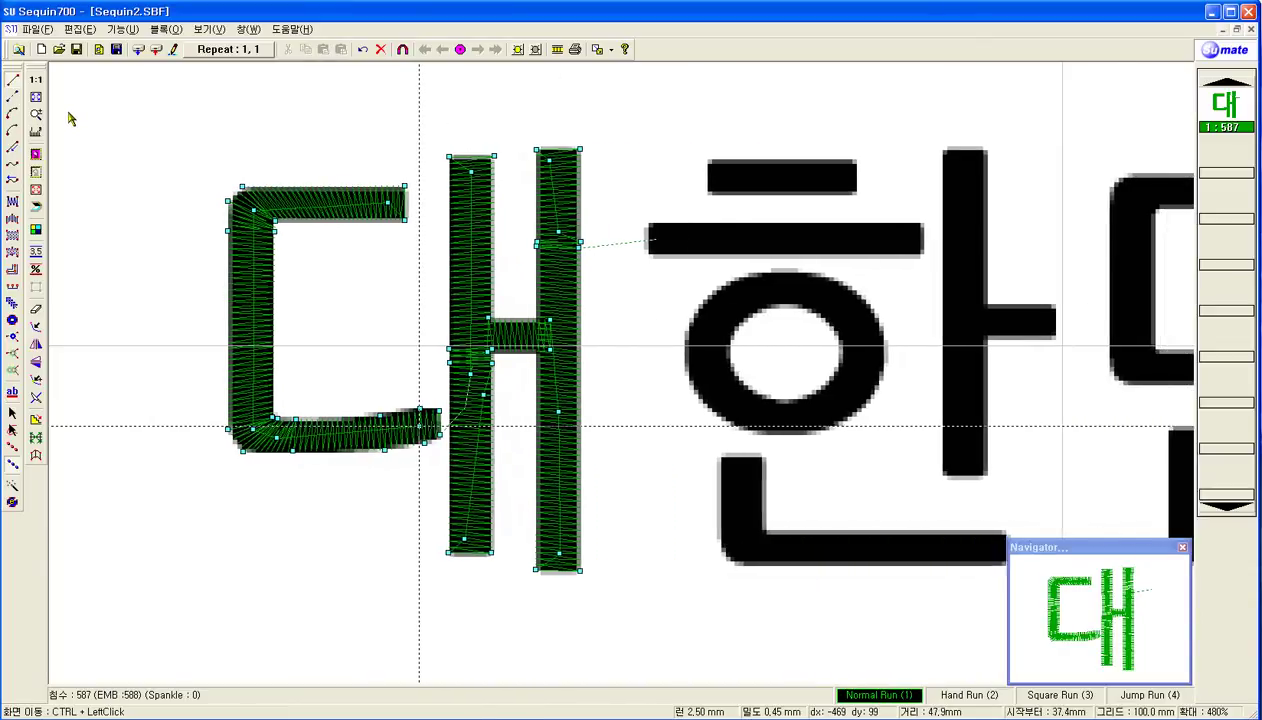
key(Right)
key(Right)
key(Right)
key(Right)
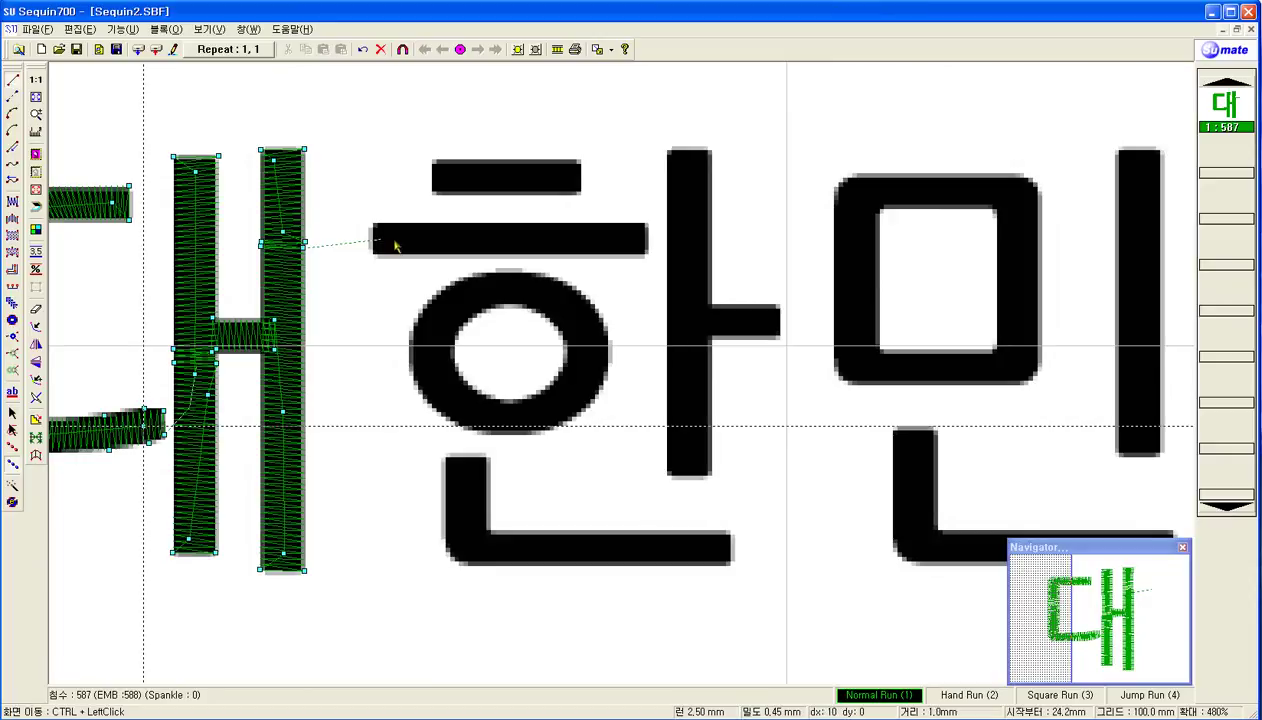
click(509, 239)
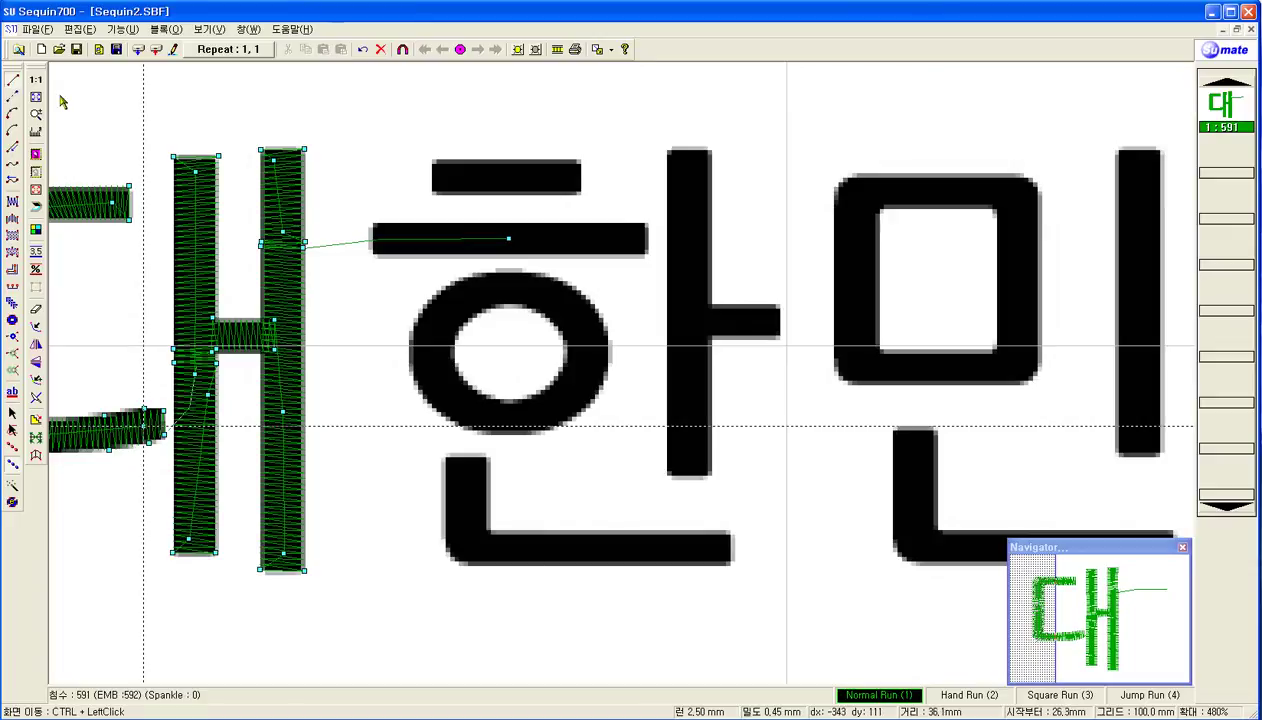
- Add a Jump Run up into ㅎ's short top bar and a Normal Run toward that bar's left end
click(12, 97)
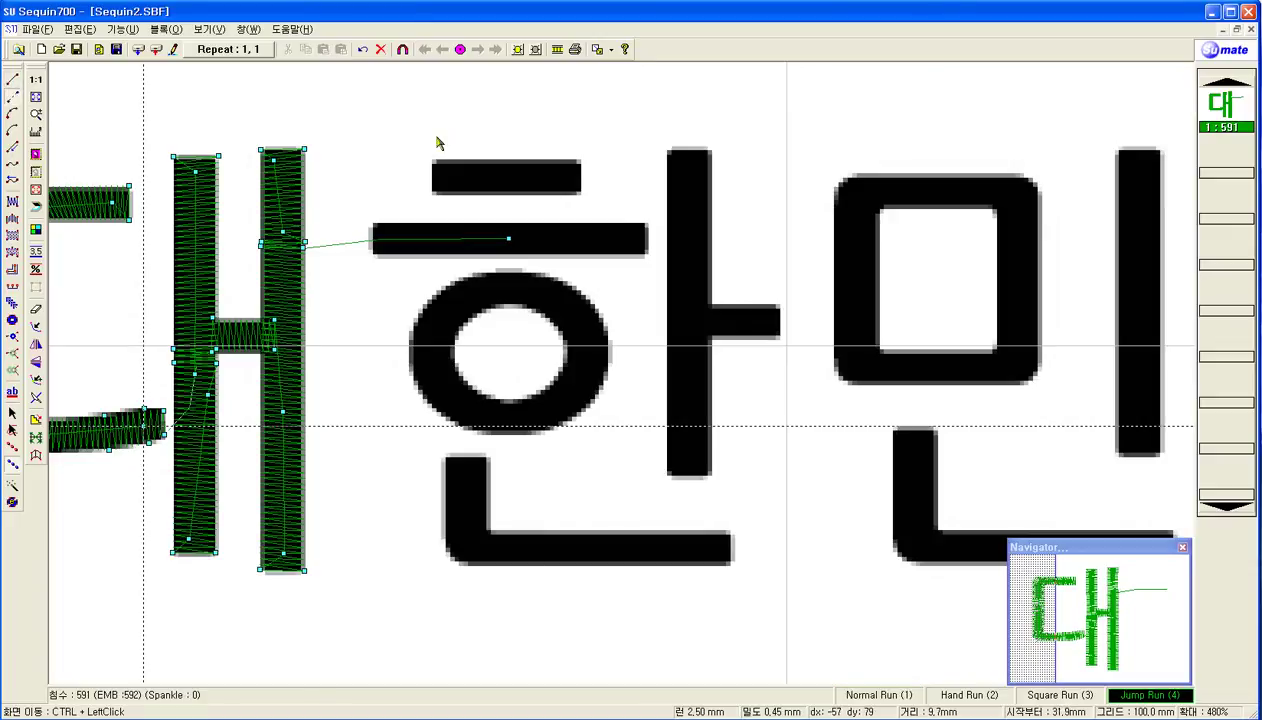
click(510, 185)
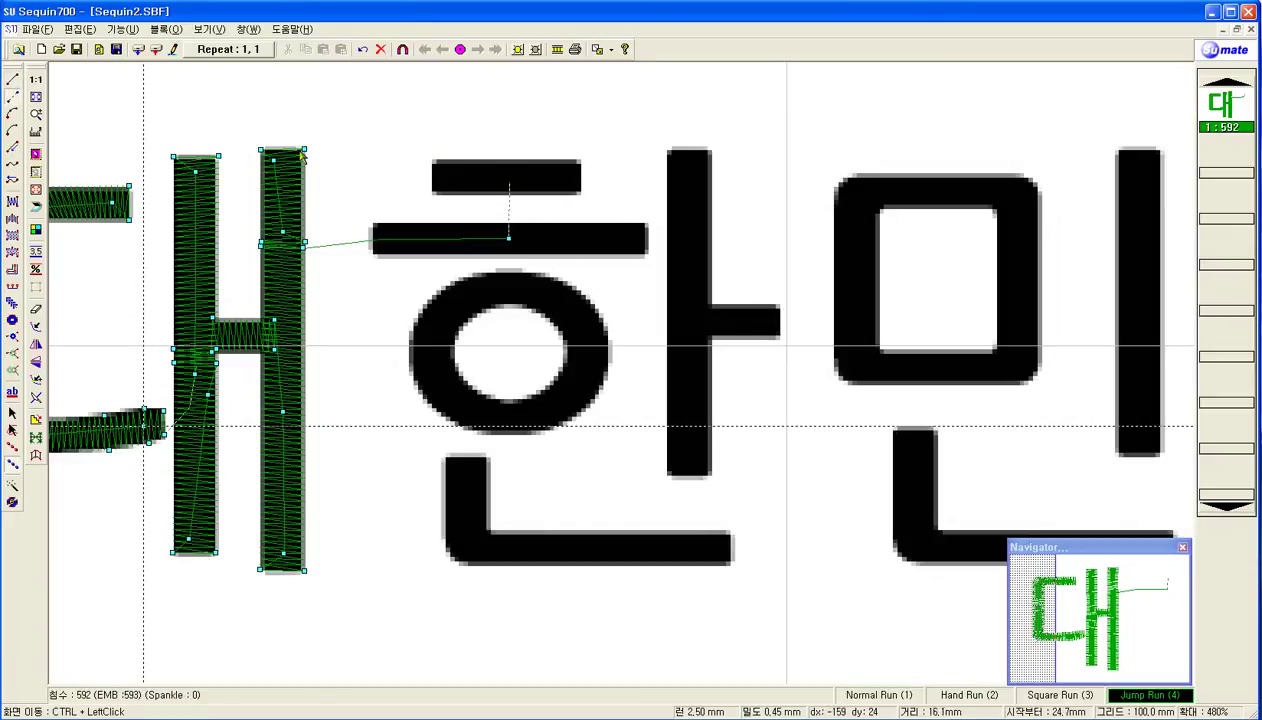
click(12, 80)
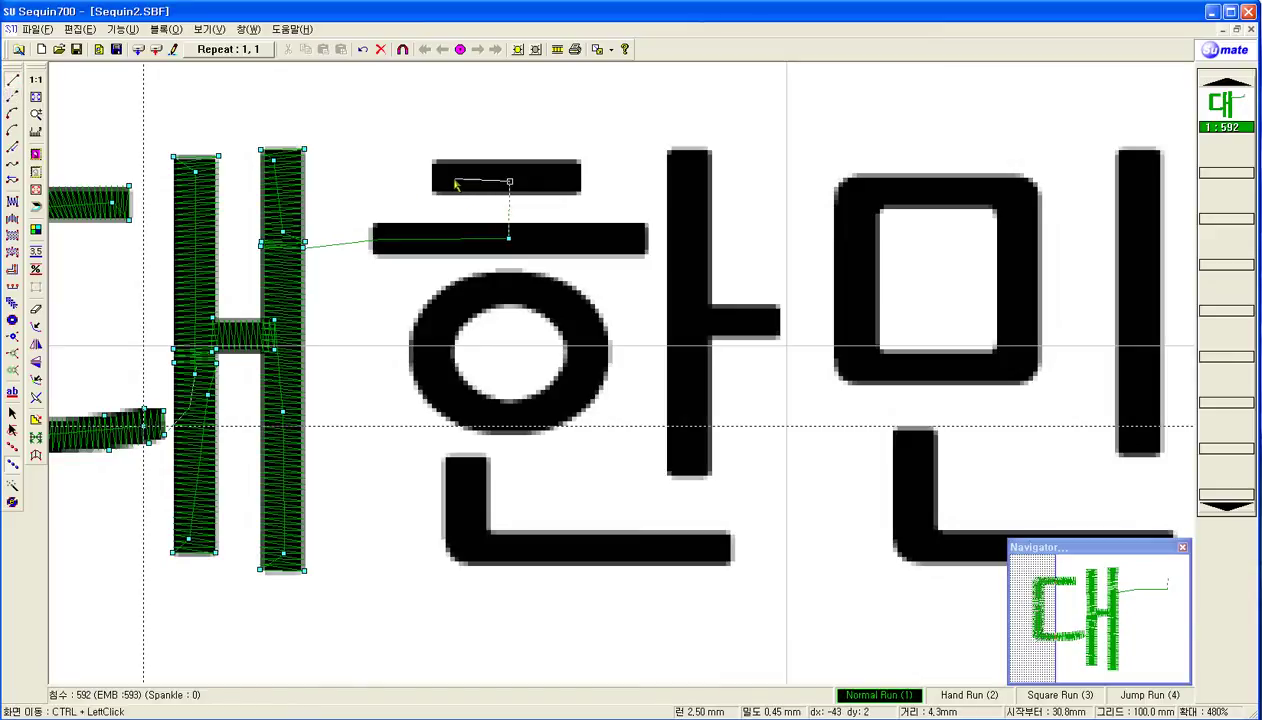
click(454, 179)
- Cover ㅎ's short top bar with a Normal Satin from its left end to just past the middle
click(12, 201)
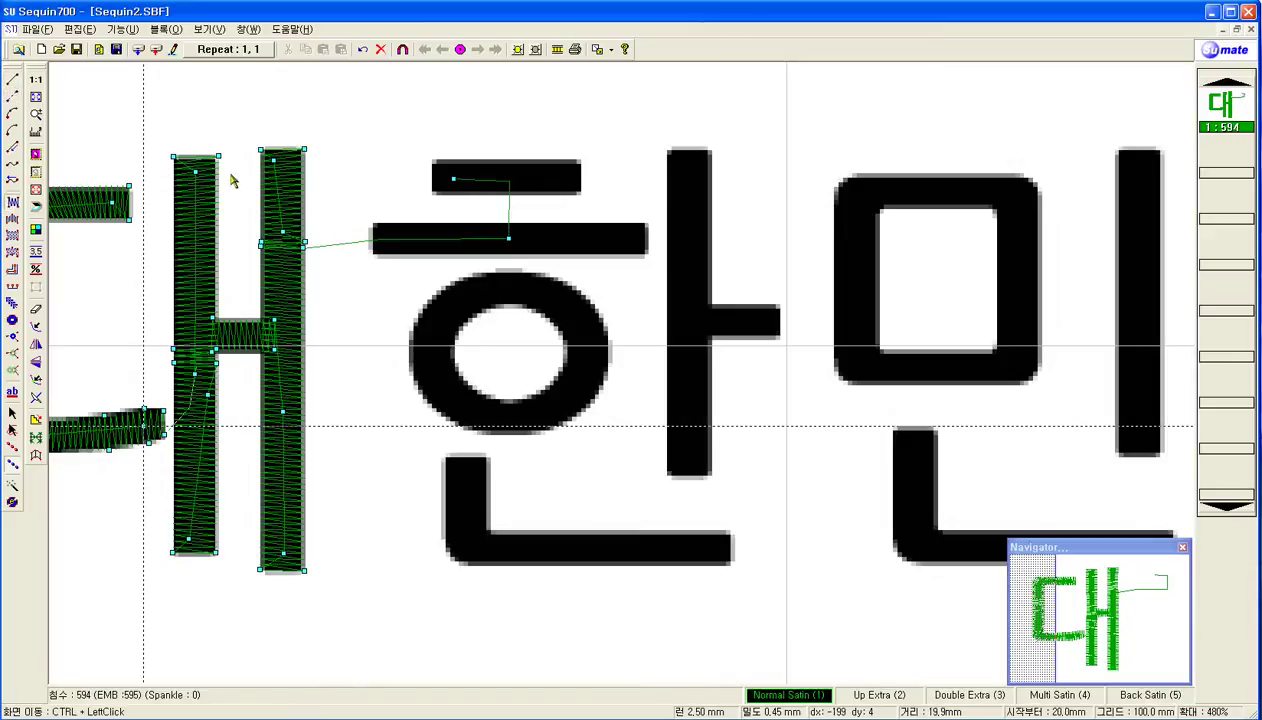
click(432, 161)
click(520, 161)
click(520, 193)
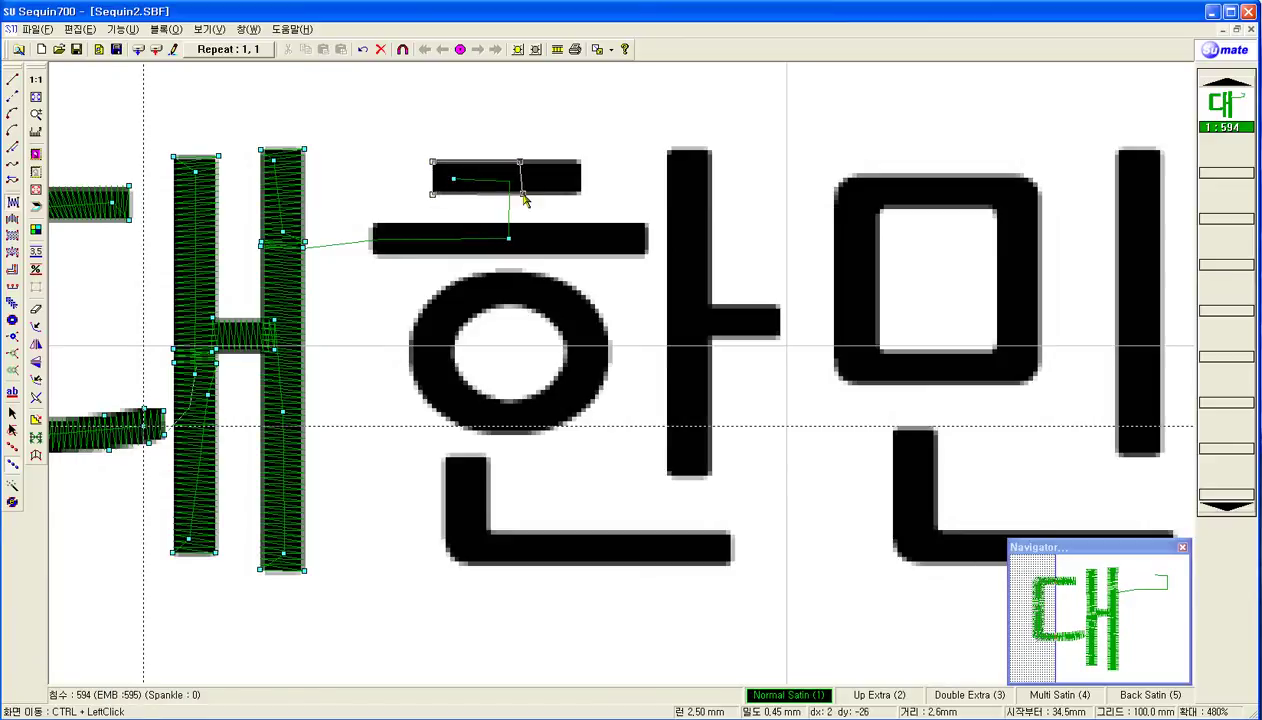
right_click(521, 199)
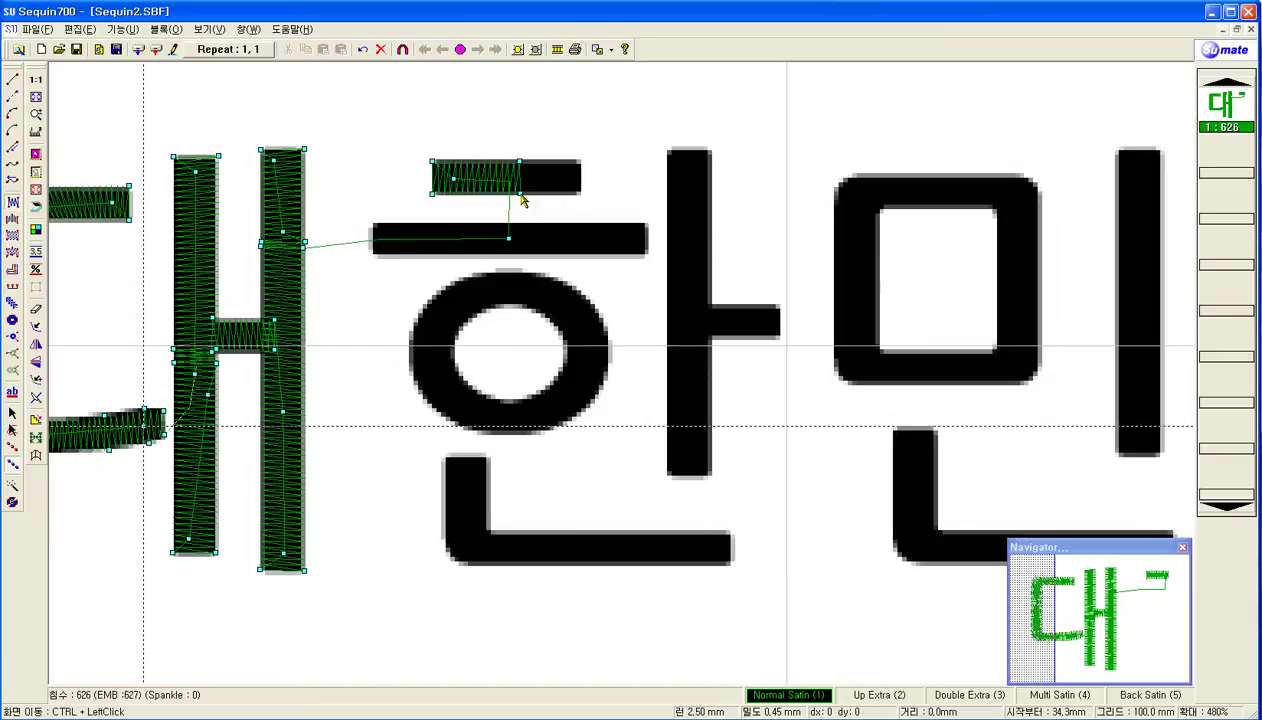
- Add a Normal Run to the right end of ㅎ's short top bar and cover that half with a Normal Satin back to the middle
click(8, 83)
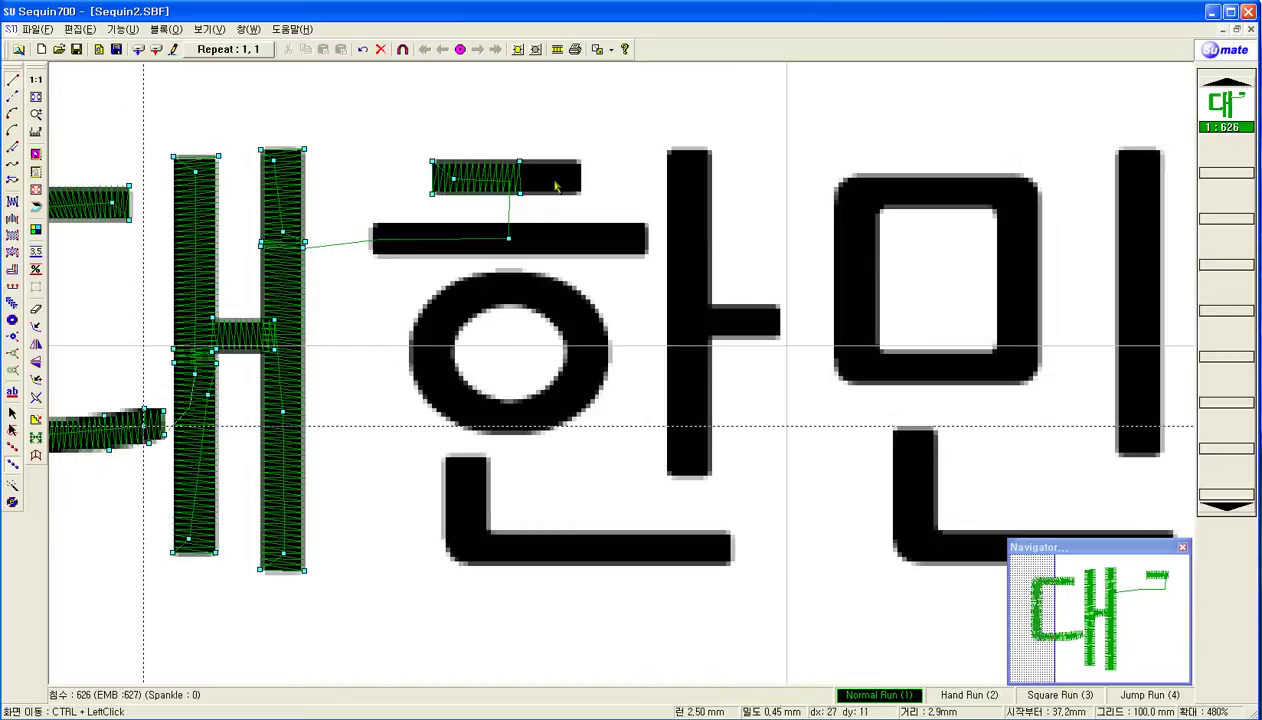
right_click(575, 174)
key(s)
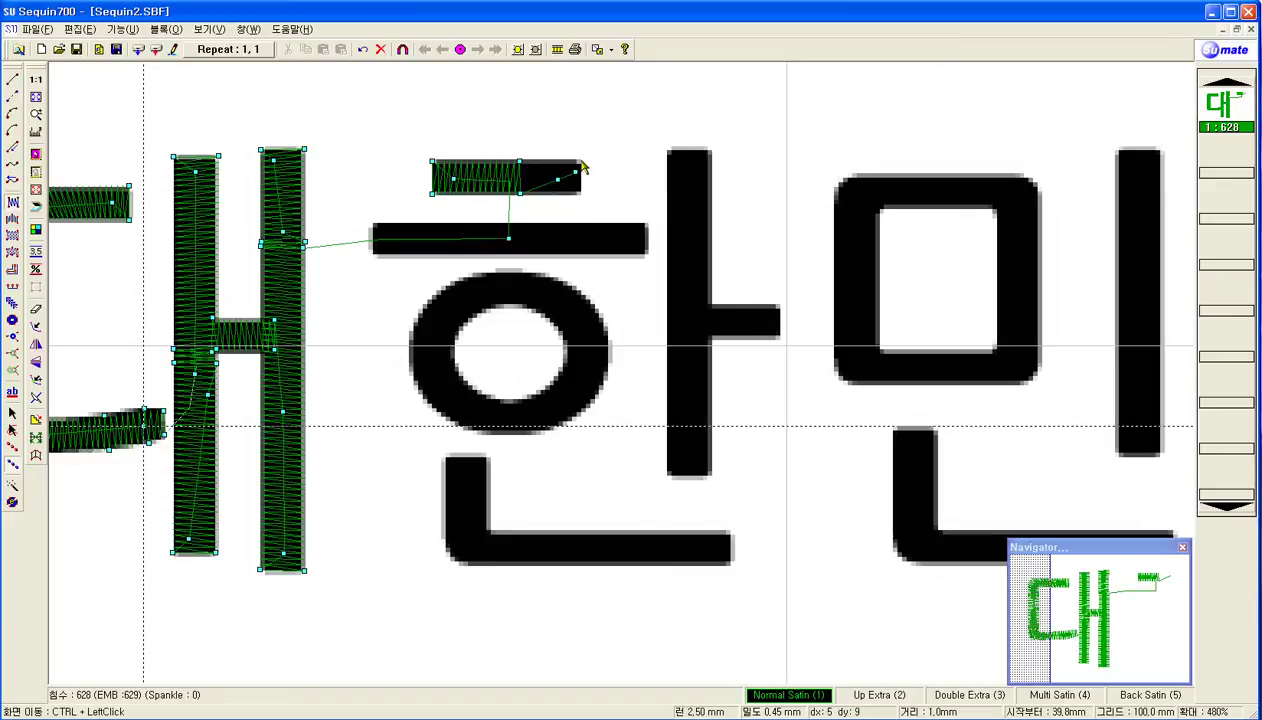
click(580, 194)
click(507, 164)
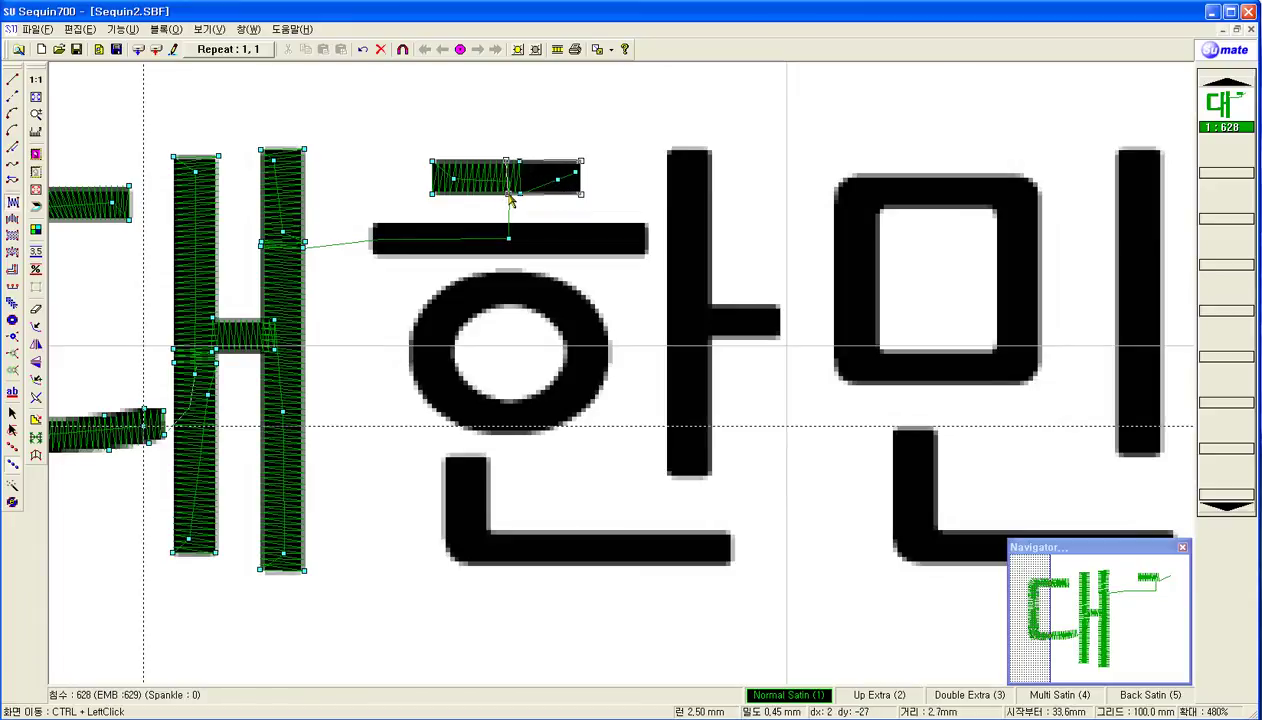
click(510, 204)
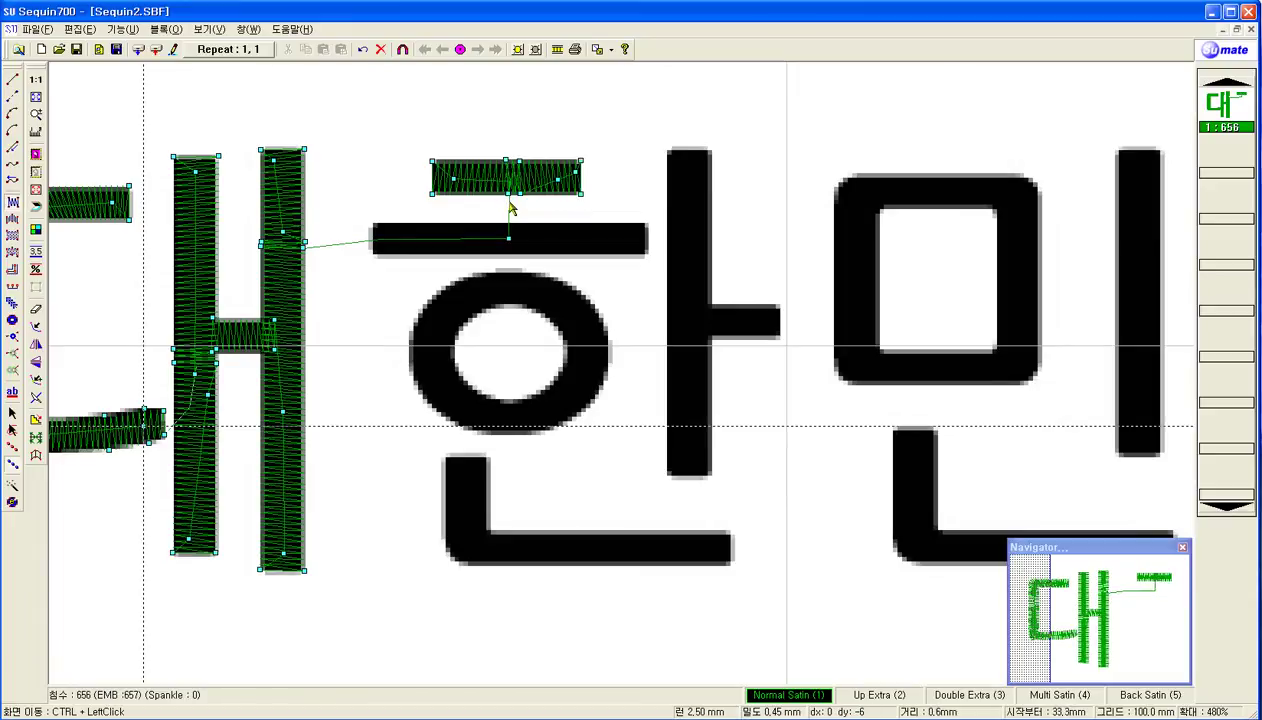
- Add a Jump Run down to the middle of ㅎ's long bar and a Normal Run along it toward its right end
click(14, 97)
click(510, 240)
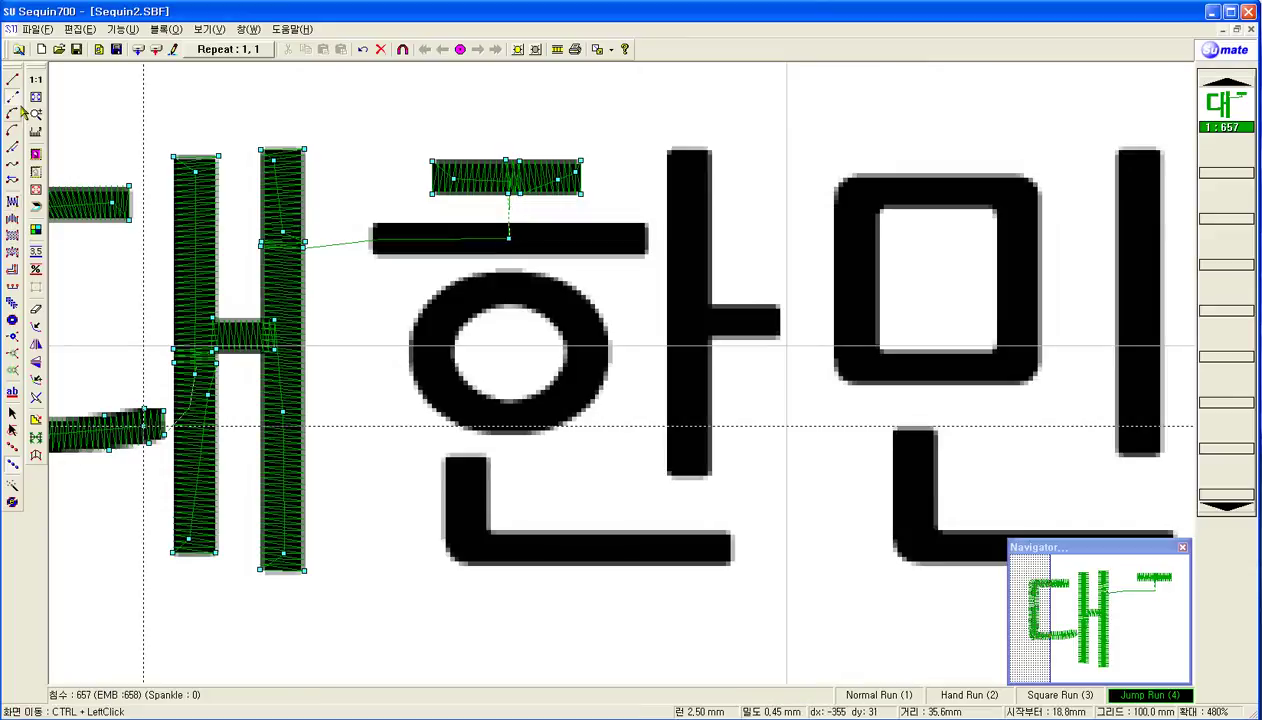
key(1)
click(547, 235)
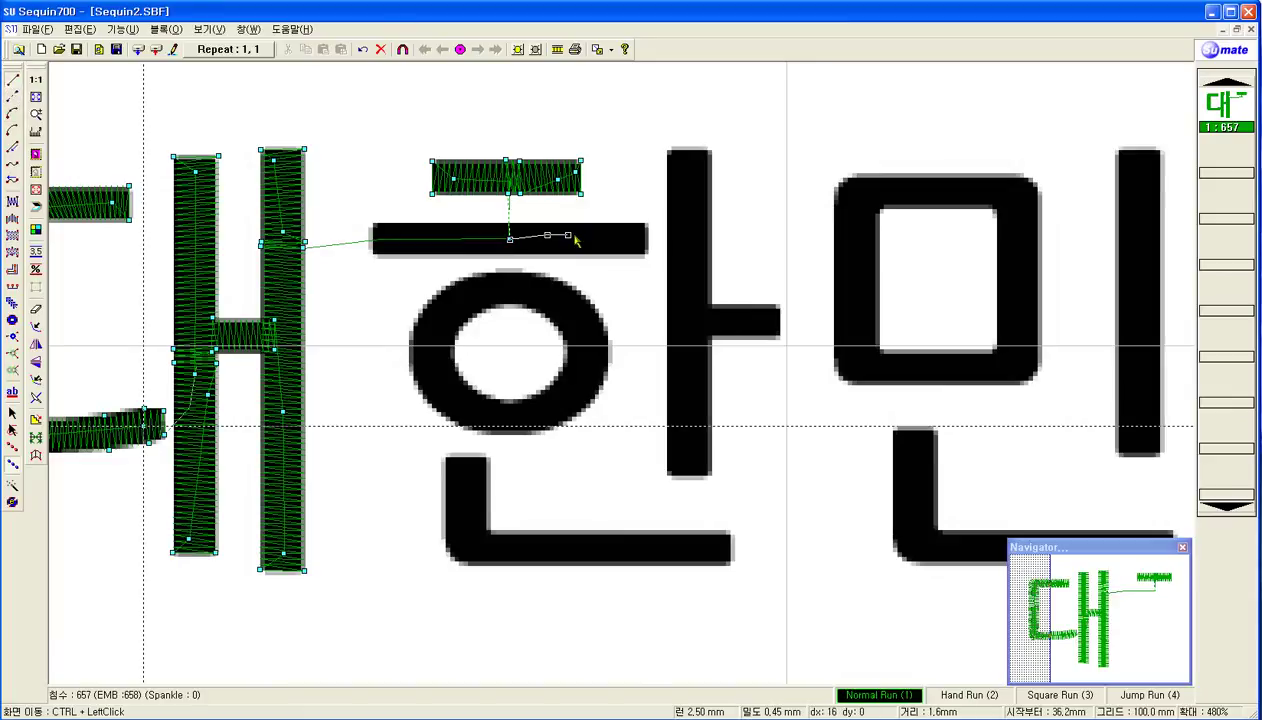
click(626, 237)
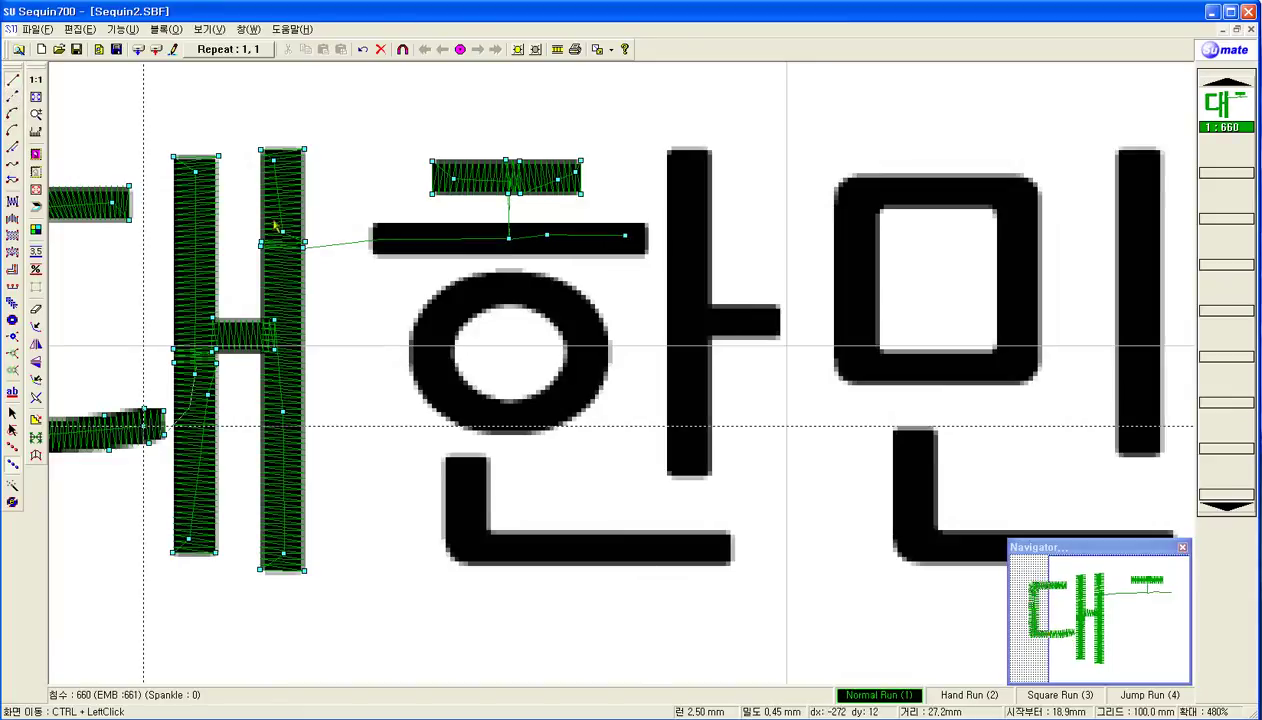
- Cover the right half of ㅎ's long bar with a Normal Satin from its right end to just past the middle
click(12, 201)
click(648, 223)
click(648, 257)
click(500, 223)
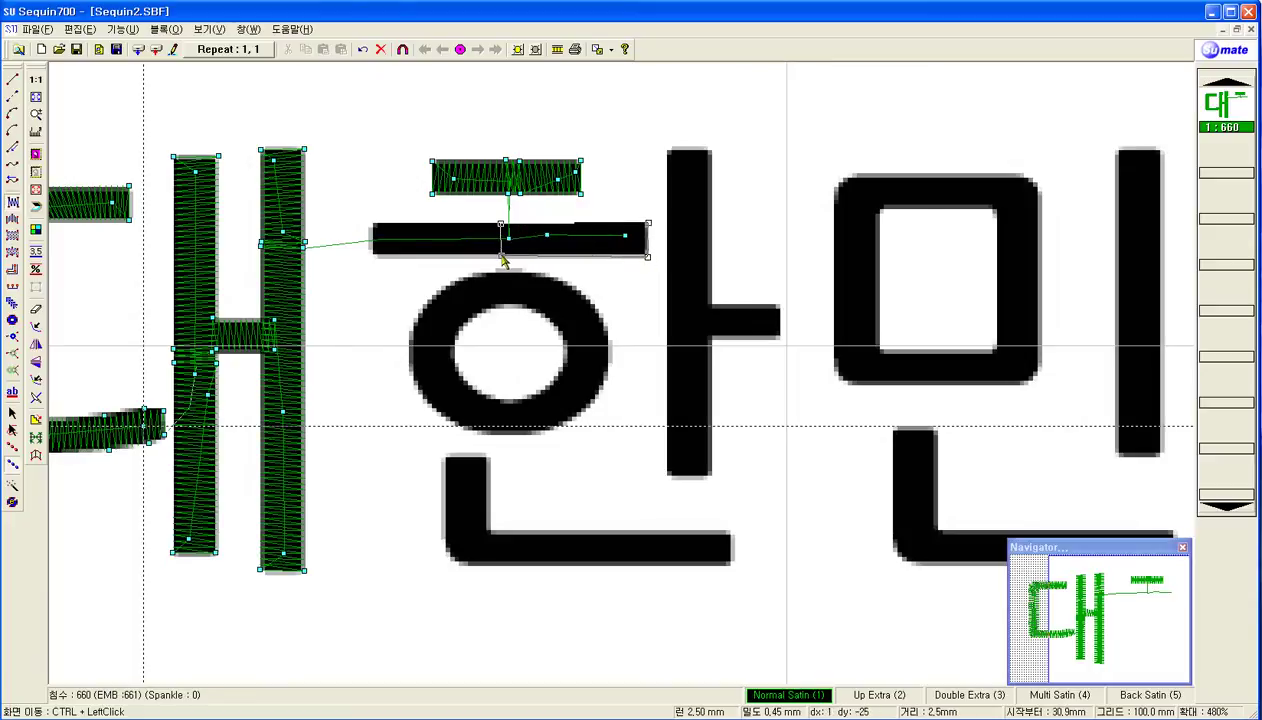
click(501, 258)
- Add a Normal Run toward the left end of ㅎ's long bar and cover that half with a Normal Satin back to the middle
click(451, 244)
click(394, 239)
right_click(307, 244)
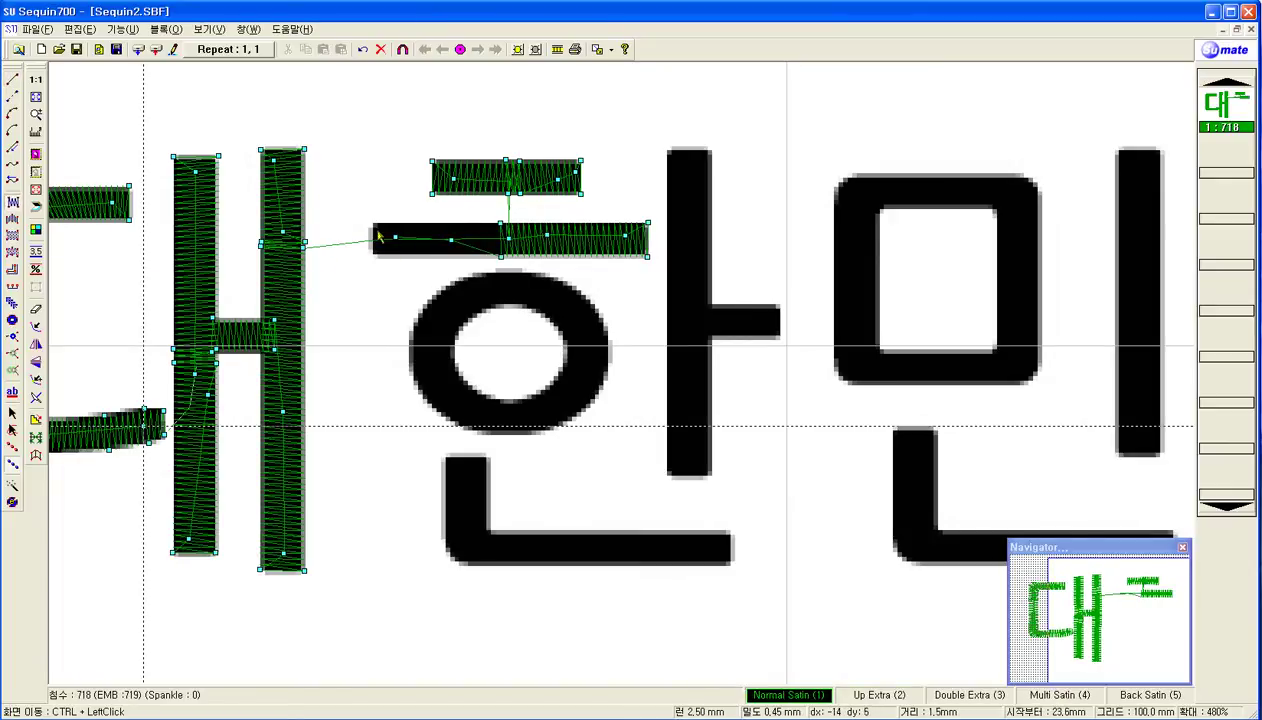
click(373, 225)
click(372, 256)
click(506, 226)
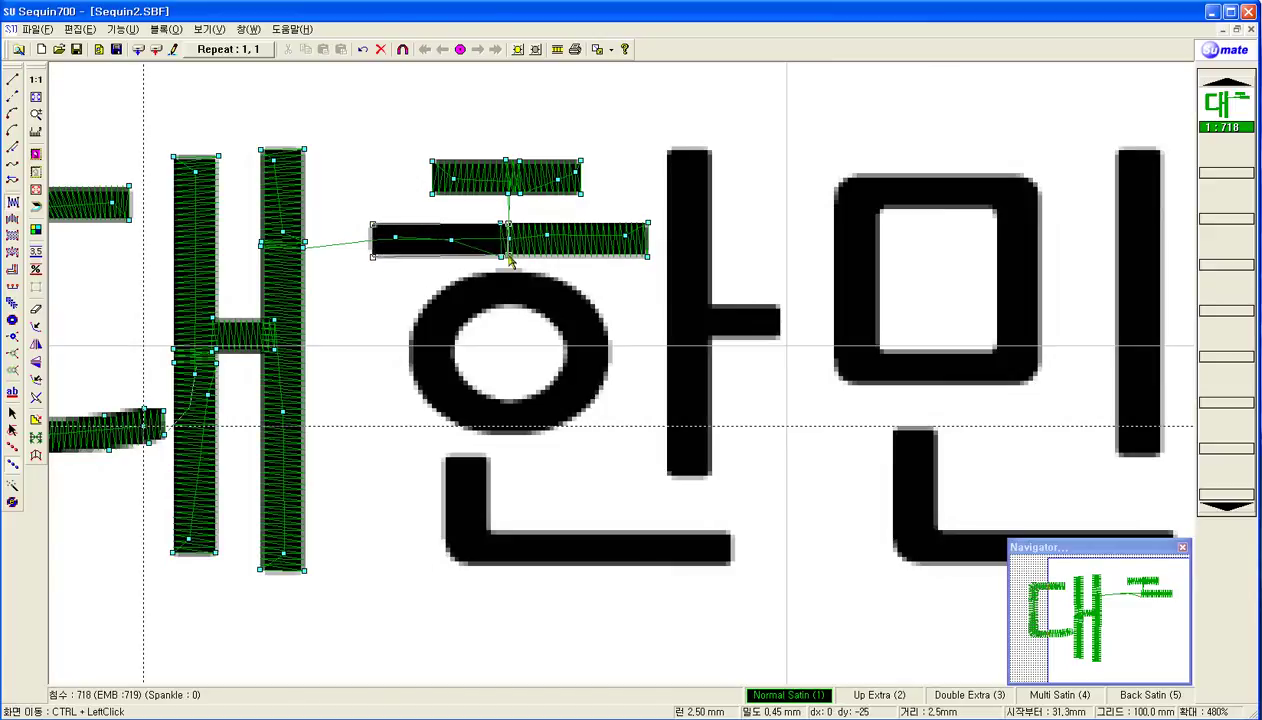
click(507, 257)
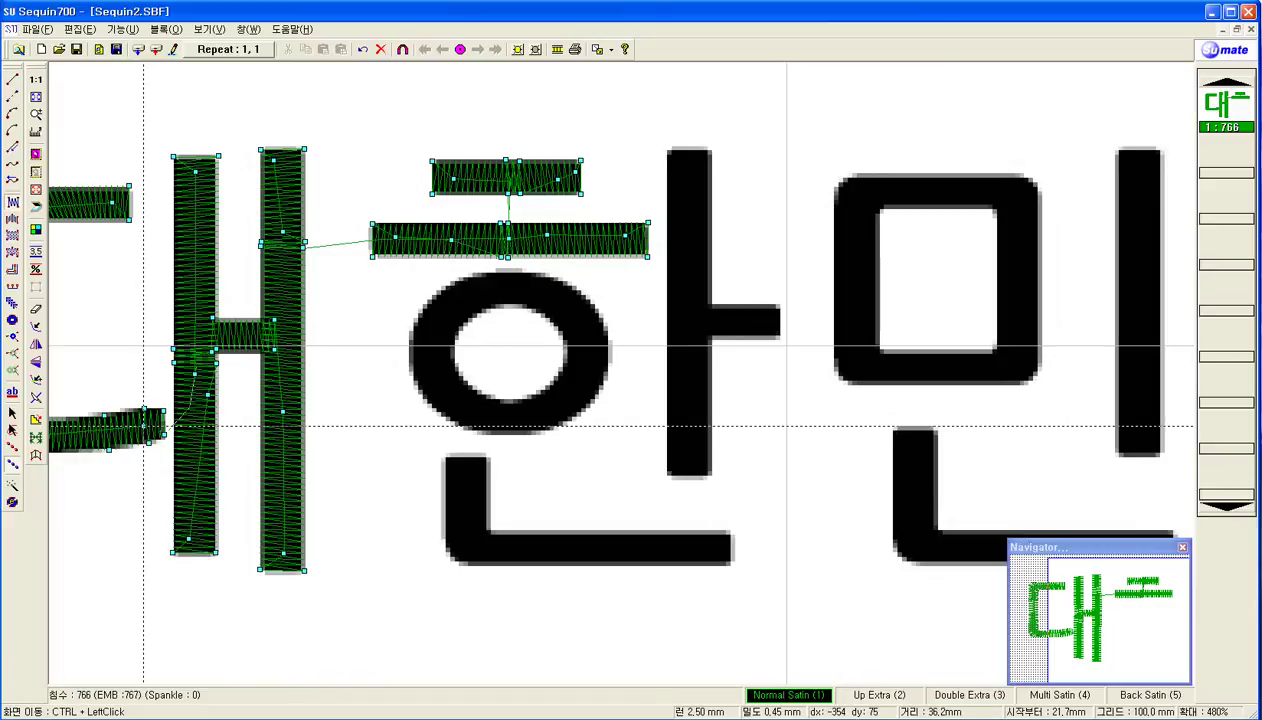
- Add a Jump Run down into ㅎ's circle and a curved Normal Run clockwise from its top around the right side to the lower left
click(507, 289)
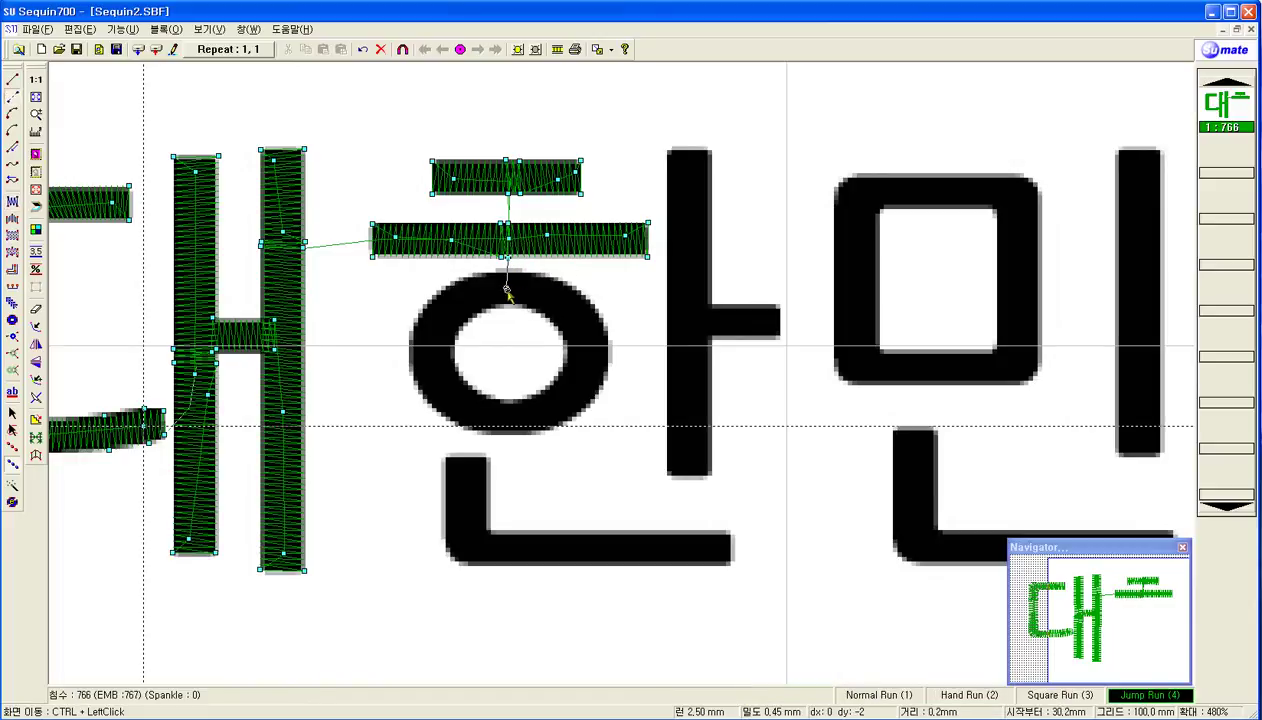
click(507, 299)
click(12, 133)
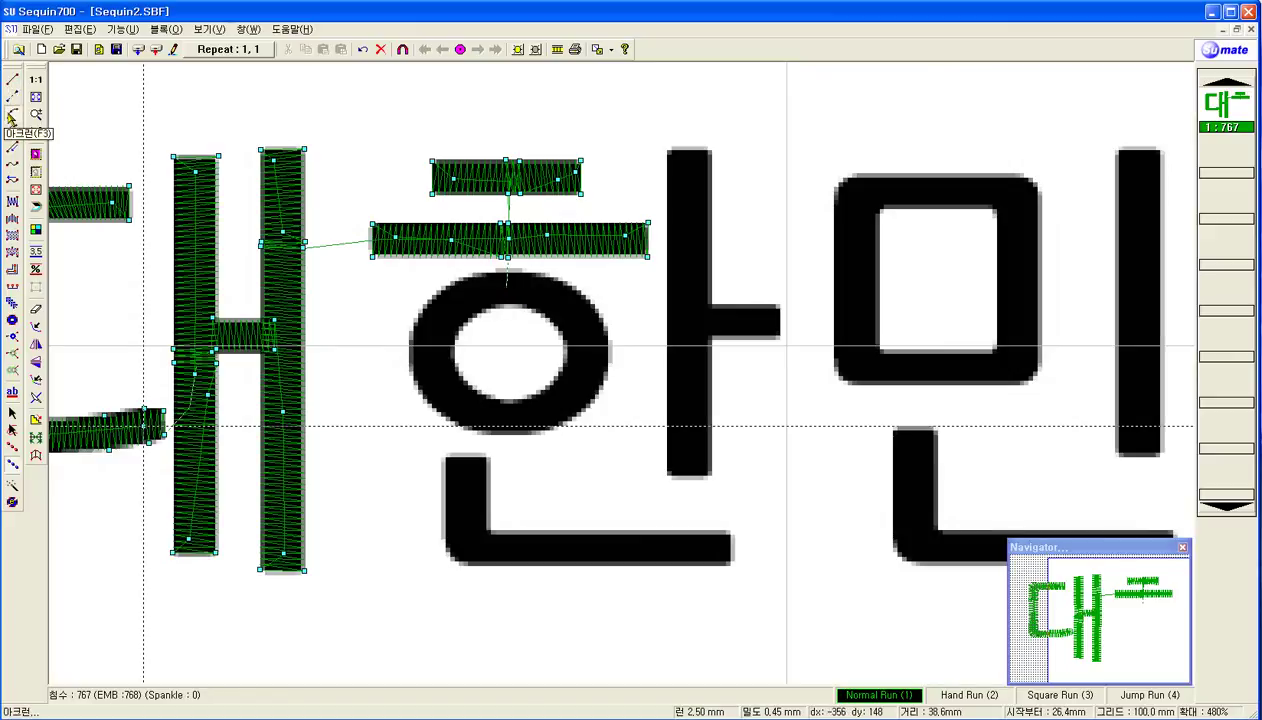
click(520, 290)
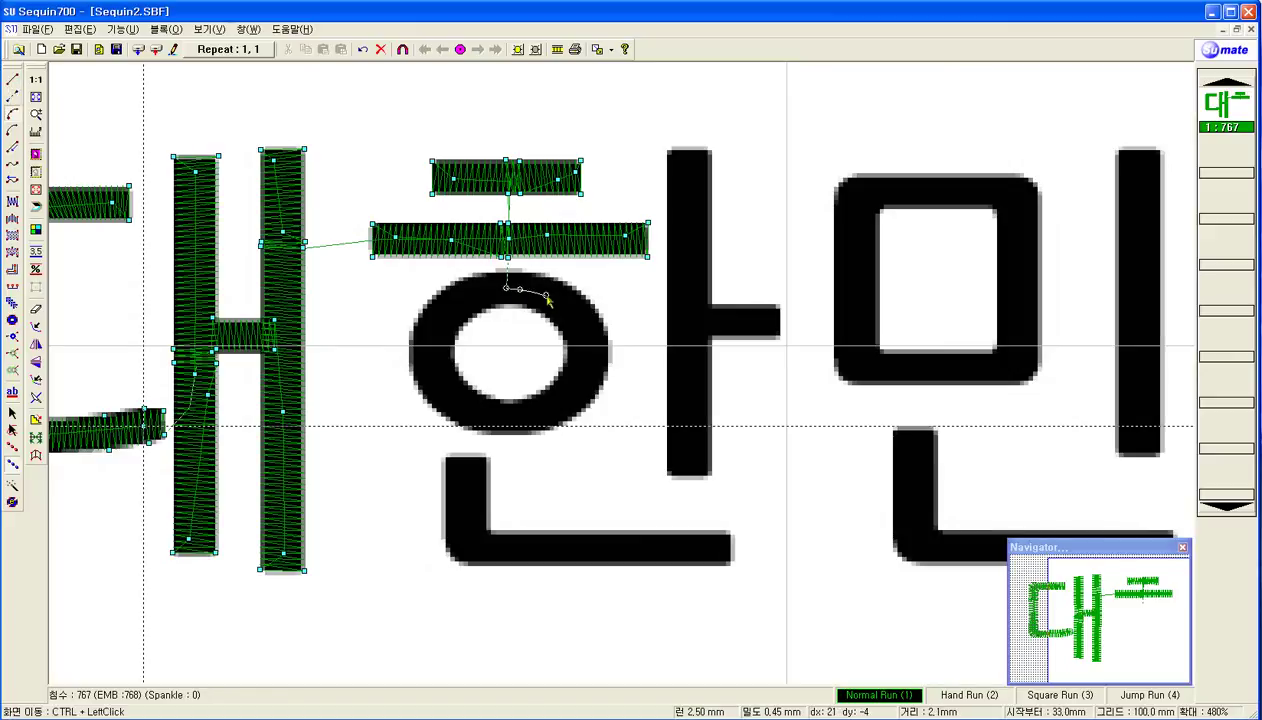
click(550, 298)
click(575, 319)
click(586, 352)
click(580, 383)
click(573, 390)
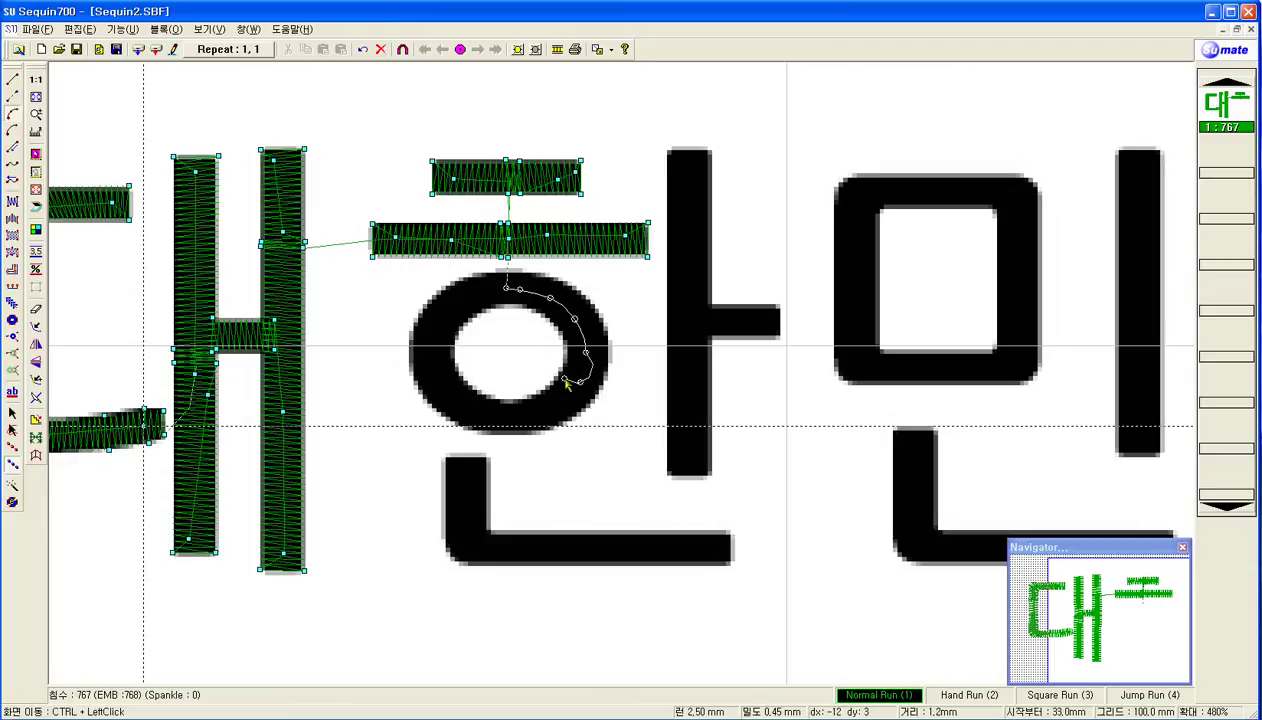
click(558, 406)
click(529, 415)
click(486, 414)
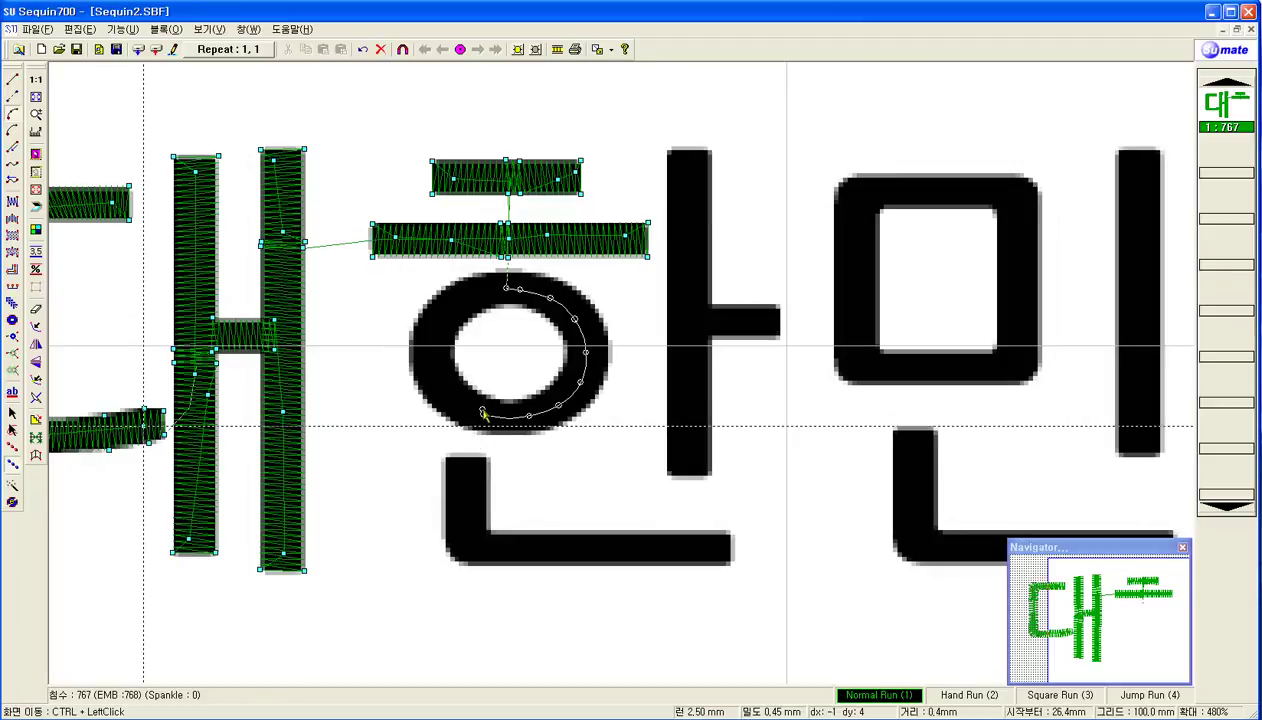
key(Return)
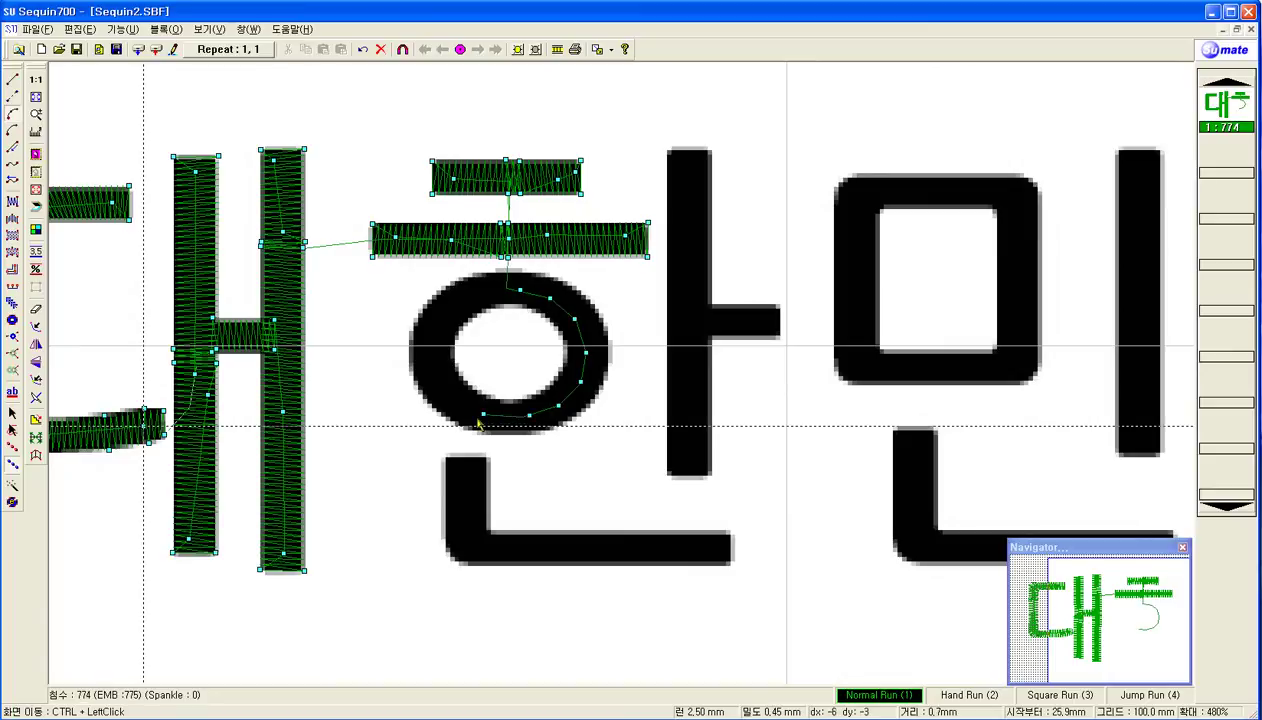
- Cover ㅎ's whole circle with a curved Normal Satin, going clockwise around the ring from the lower left back to its start
click(13, 201)
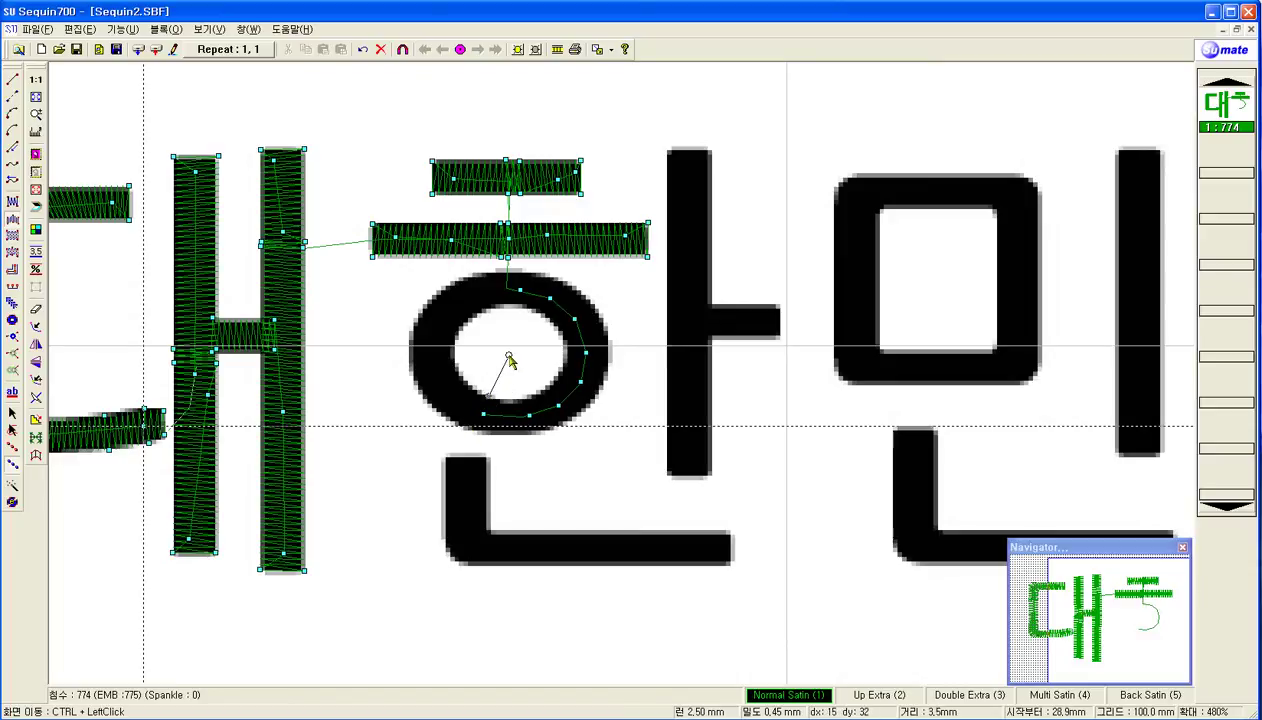
click(468, 428)
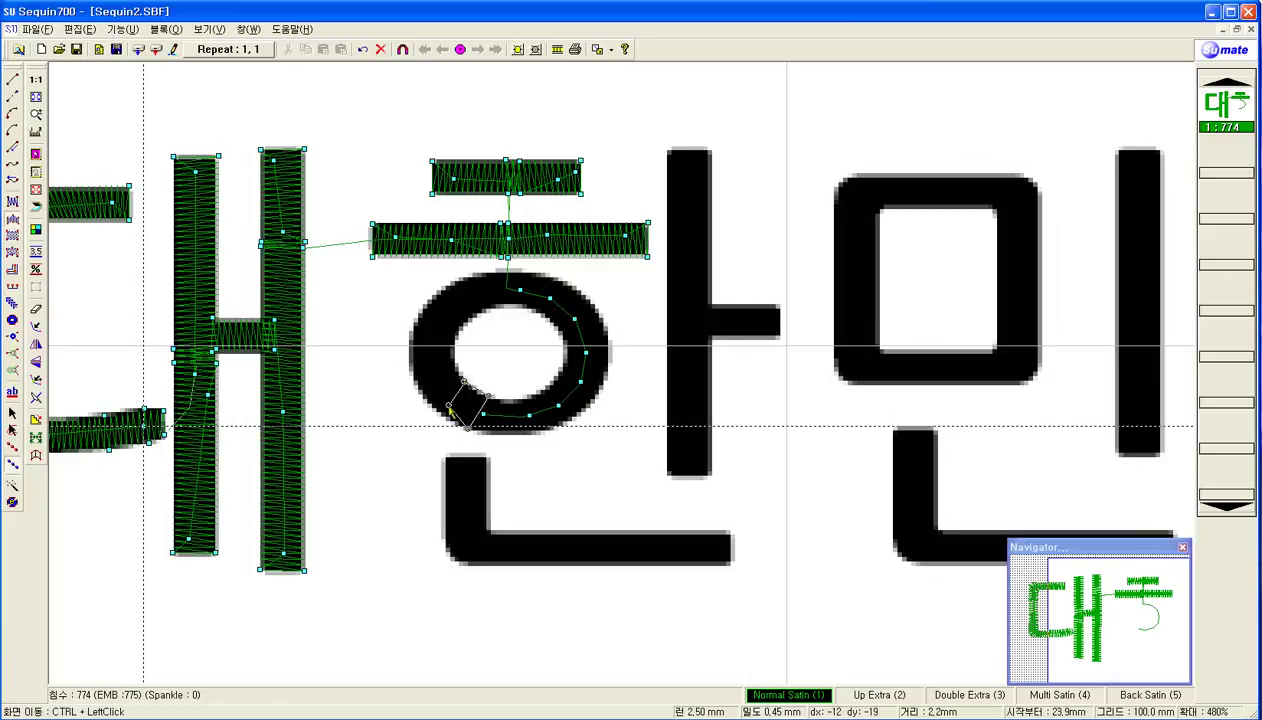
click(433, 411)
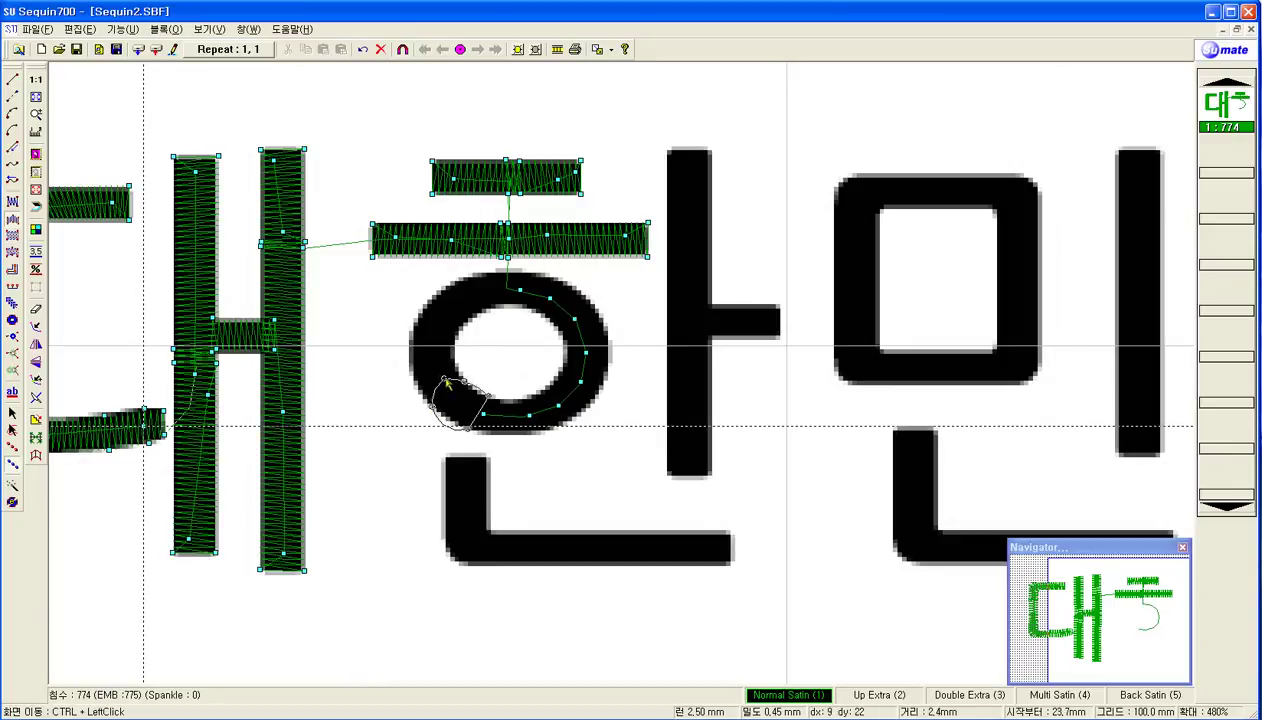
click(455, 358)
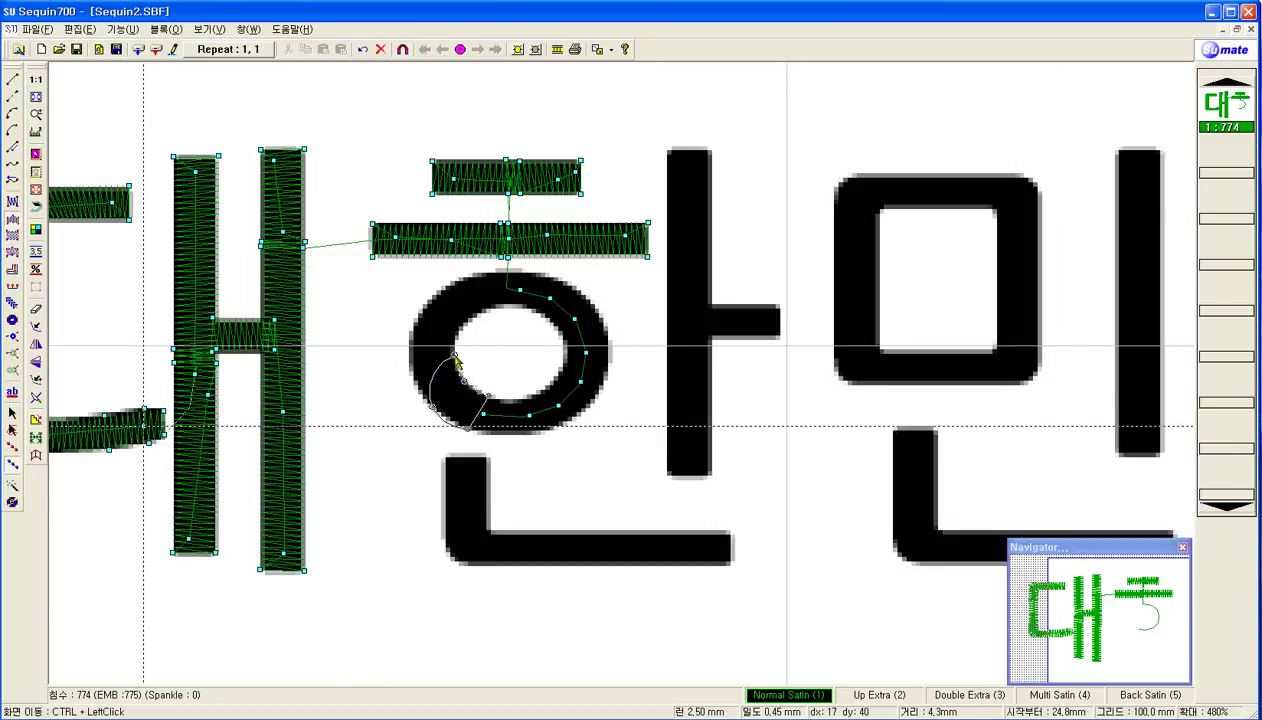
click(411, 360)
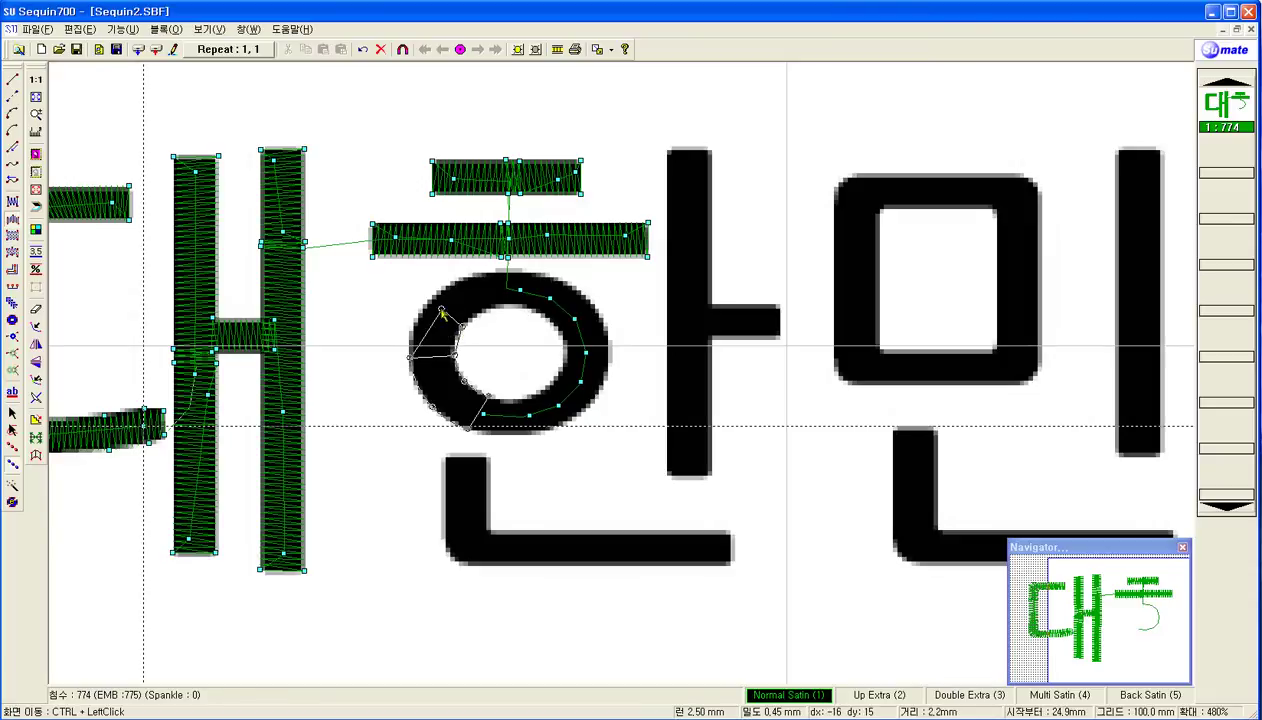
click(432, 305)
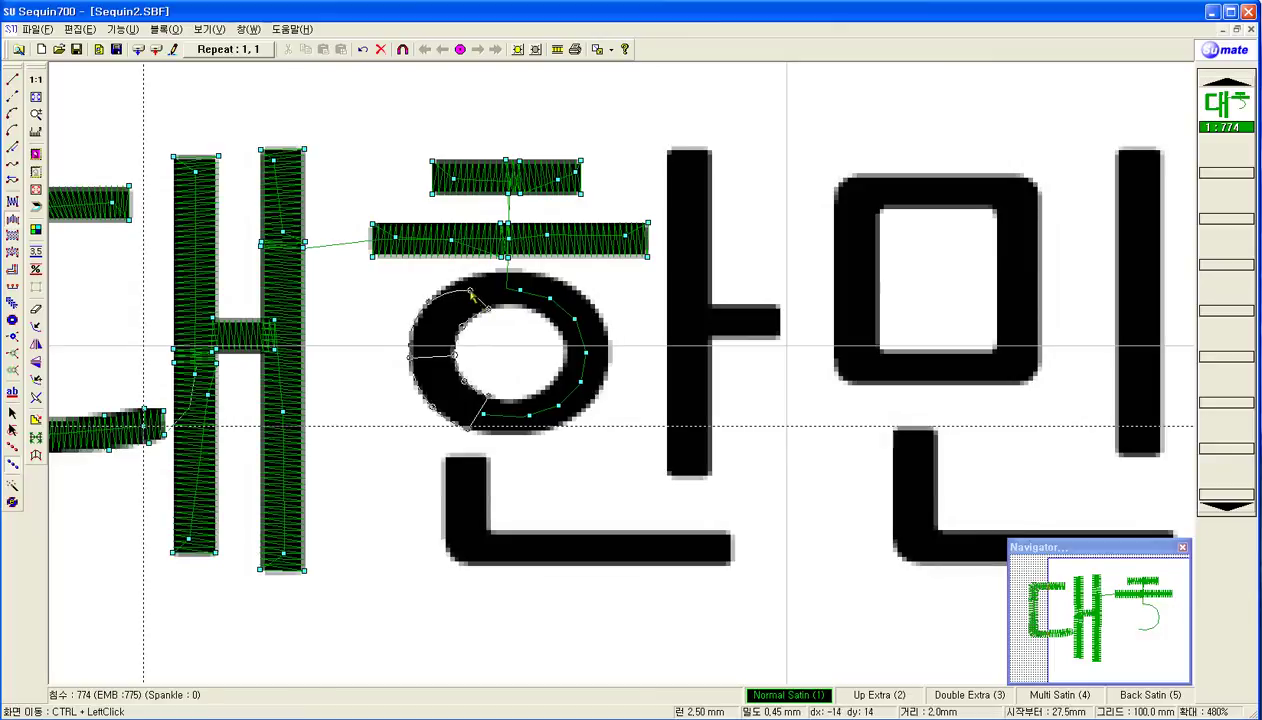
click(474, 275)
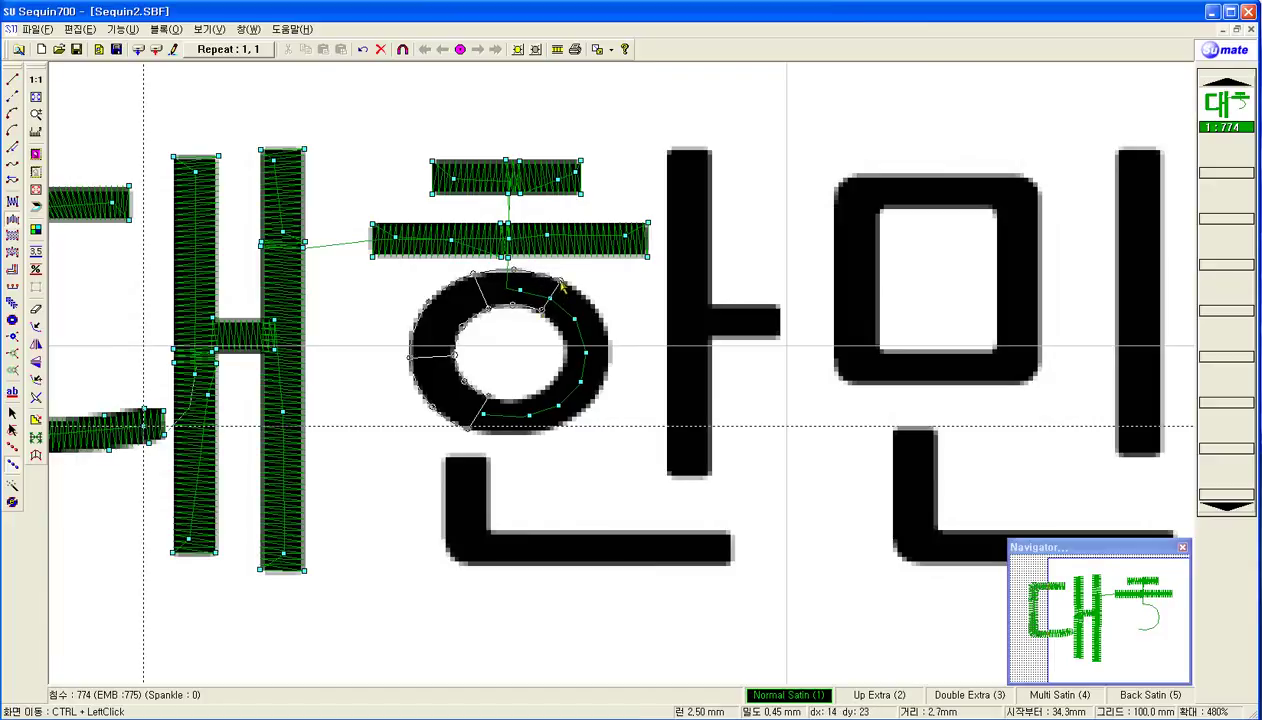
click(562, 285)
click(562, 336)
click(587, 352)
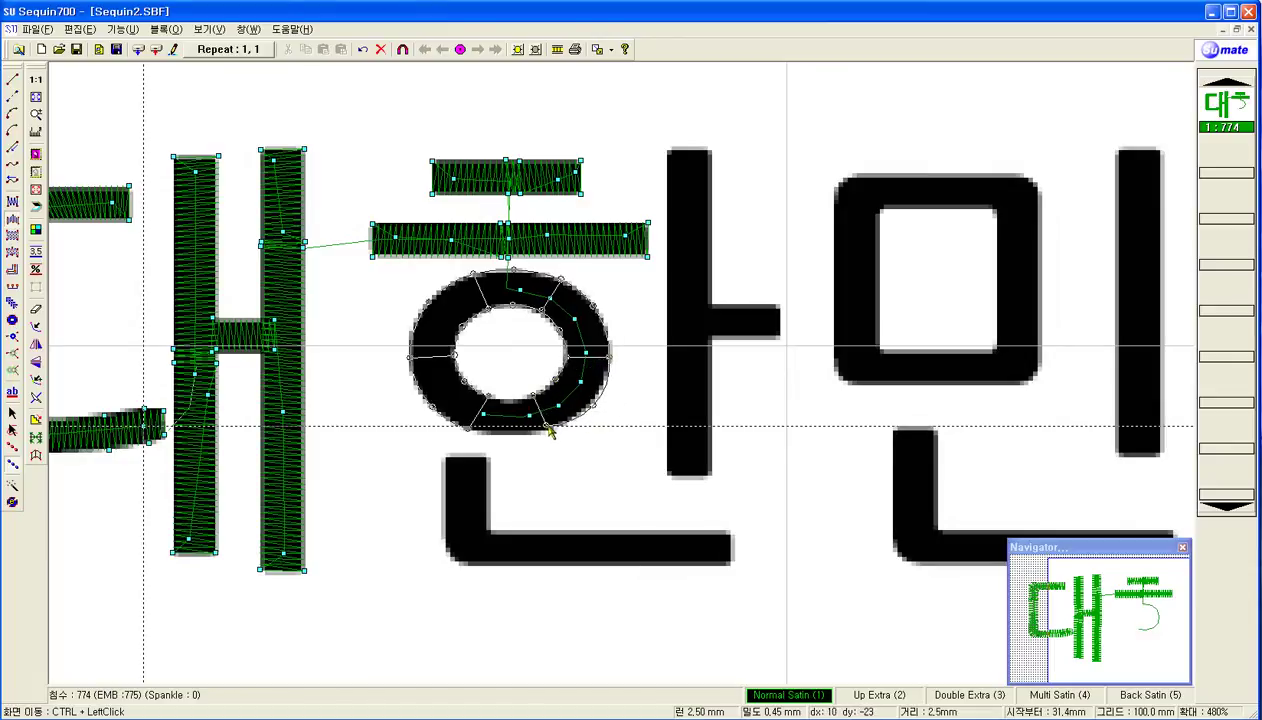
click(511, 400)
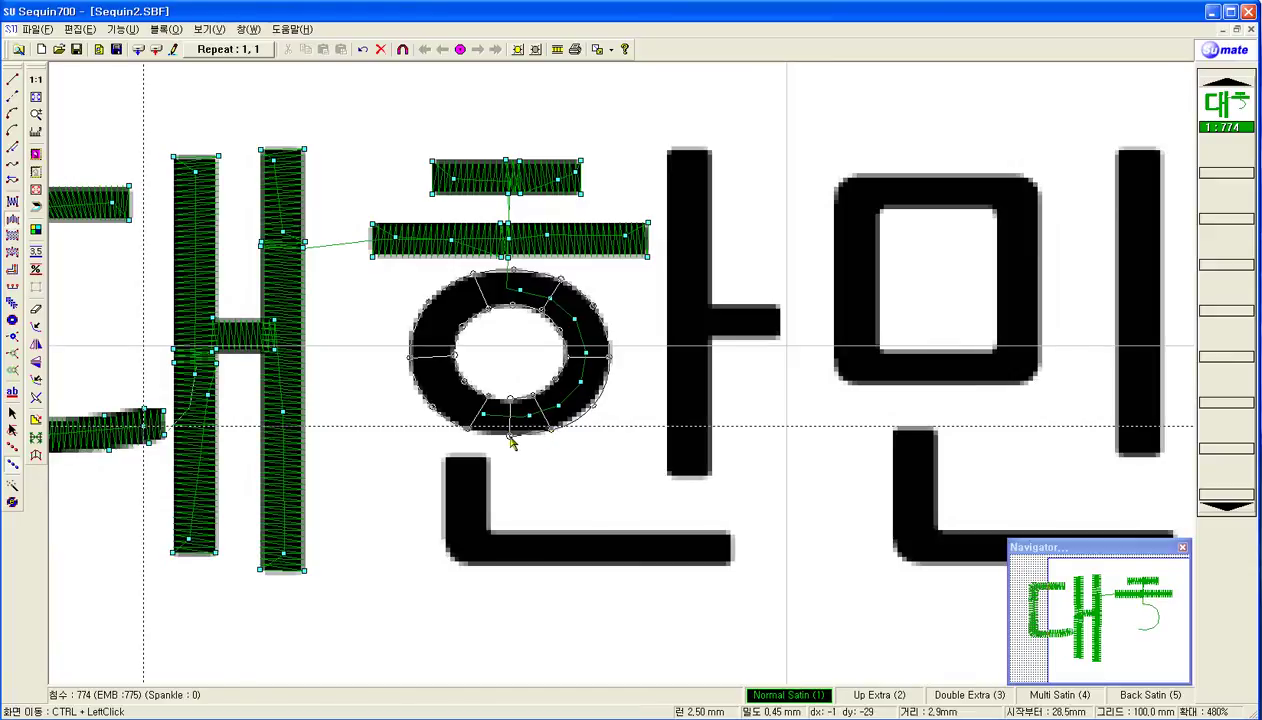
click(457, 429)
key(Return)
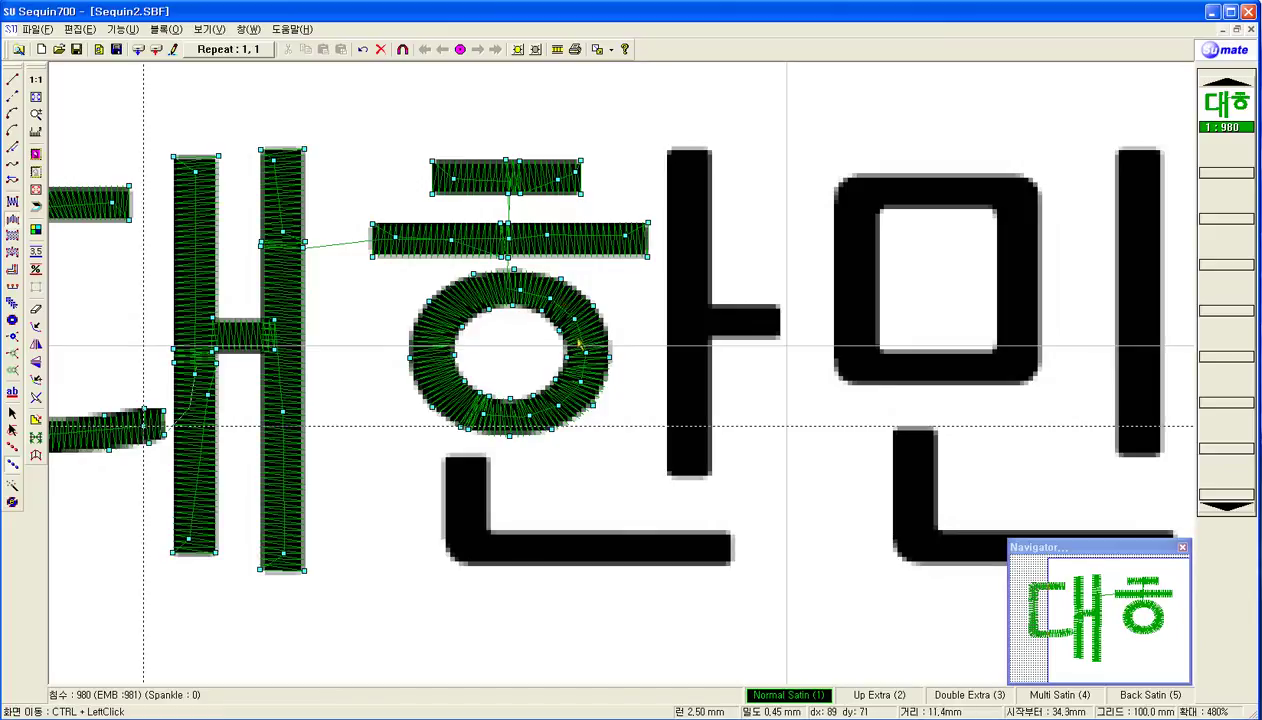
- Add a Jump Run from ㅎ's circle down into the top end of the ㄴ below it
click(12, 97)
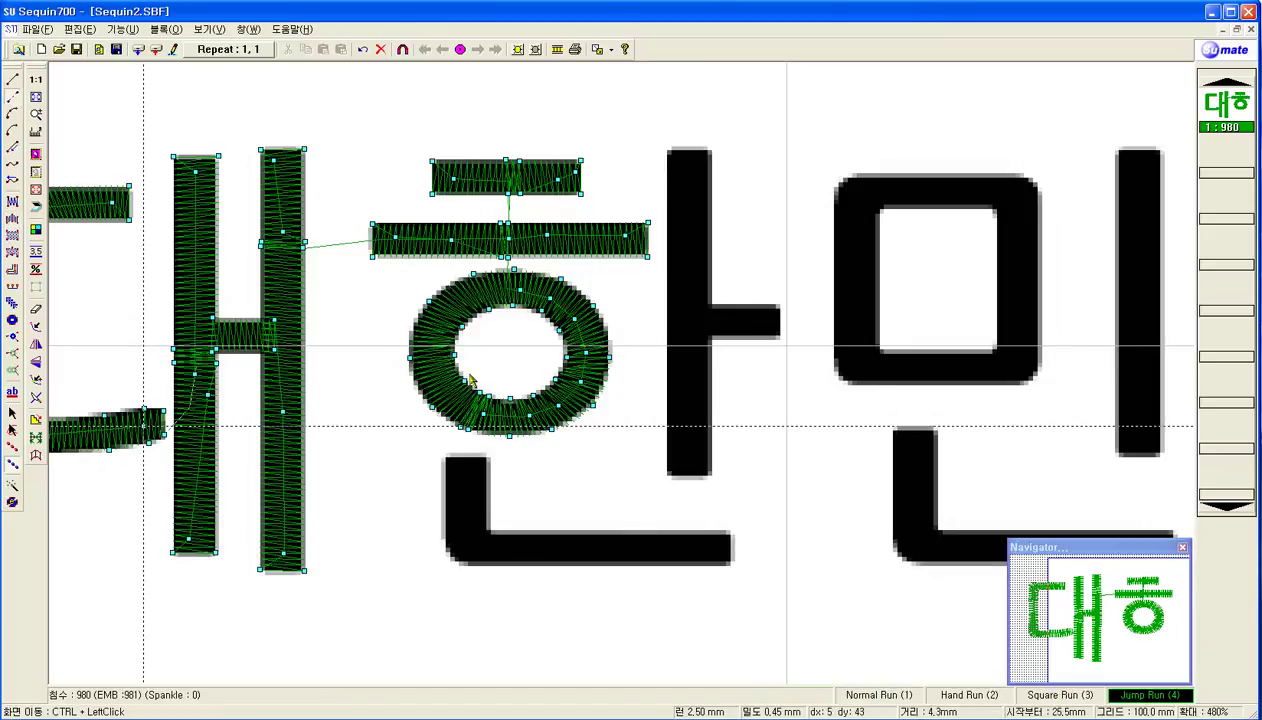
click(466, 471)
click(468, 527)
right_click(468, 530)
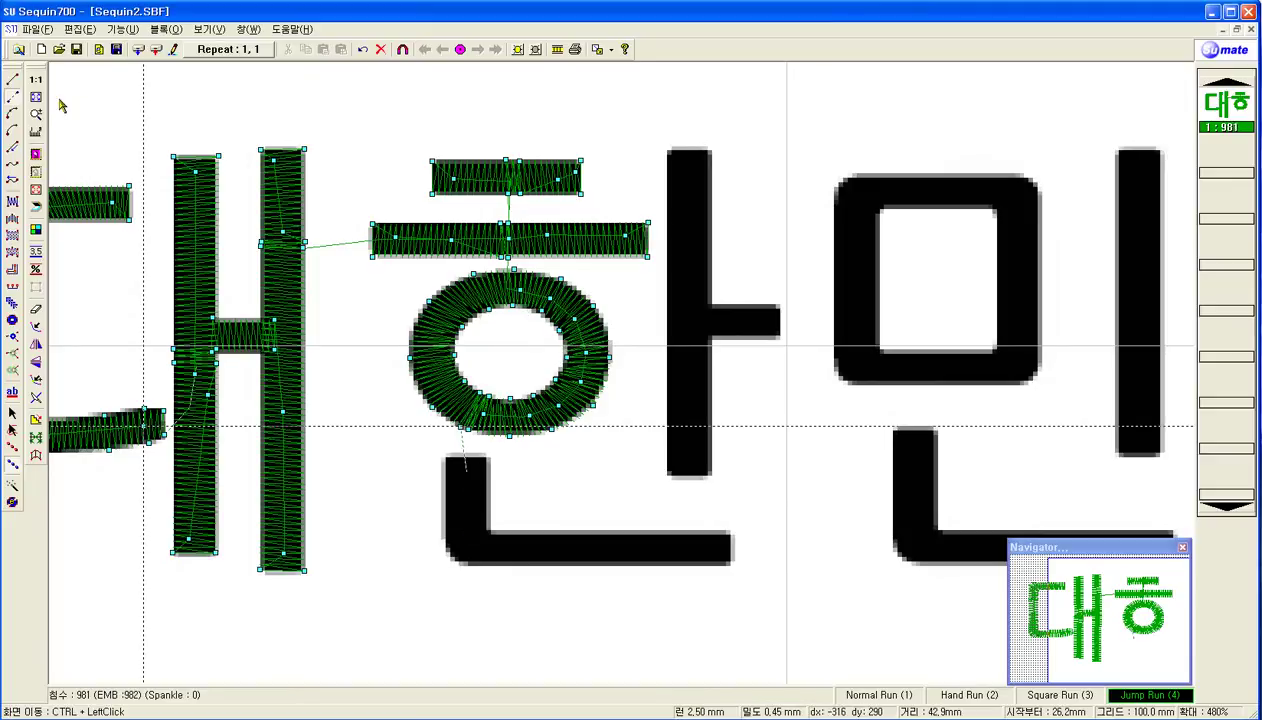
- Cover the ㄴ of 한 with a Normal Satin from its top end around the corner to just short of its right end
click(12, 203)
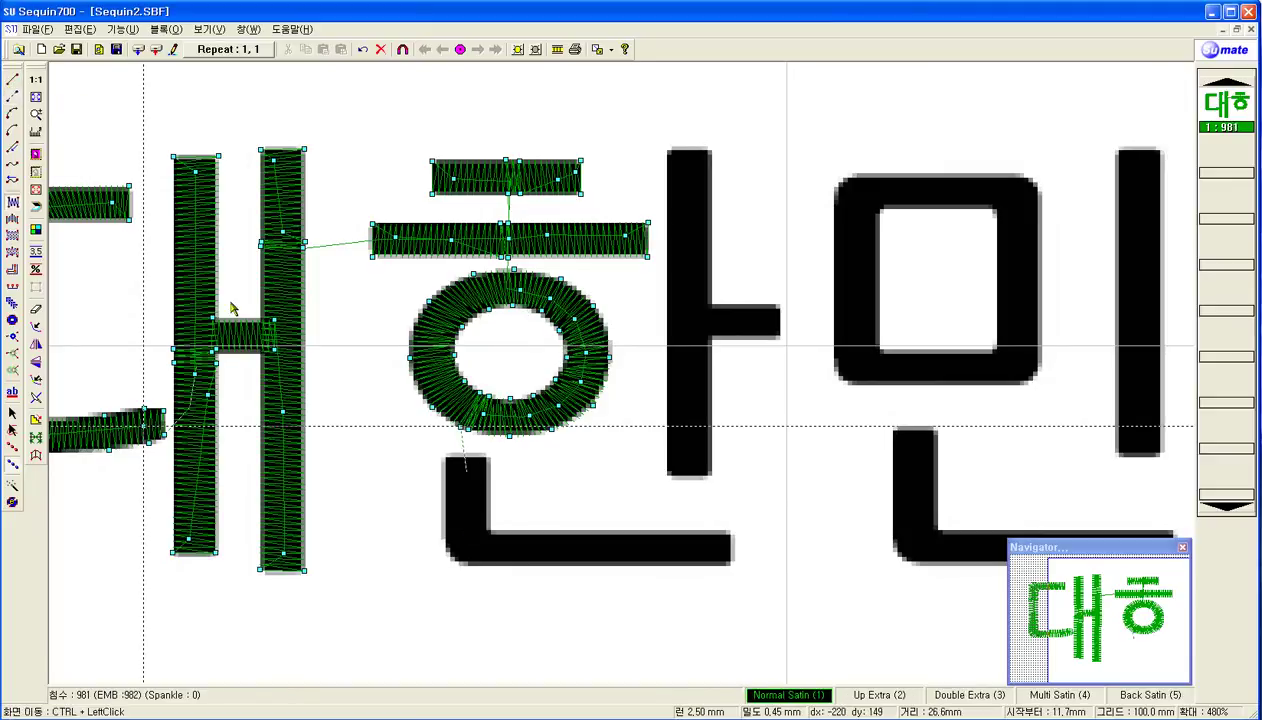
click(489, 457)
click(443, 457)
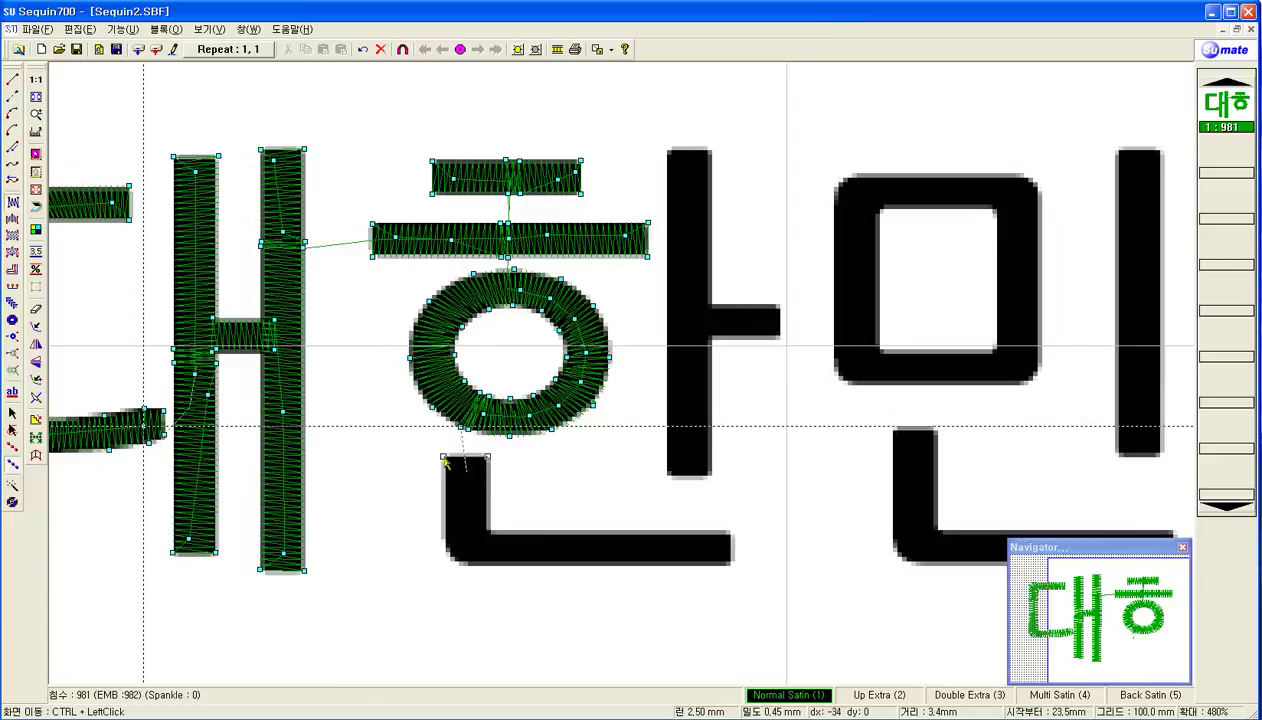
click(444, 548)
click(457, 562)
click(491, 531)
click(484, 565)
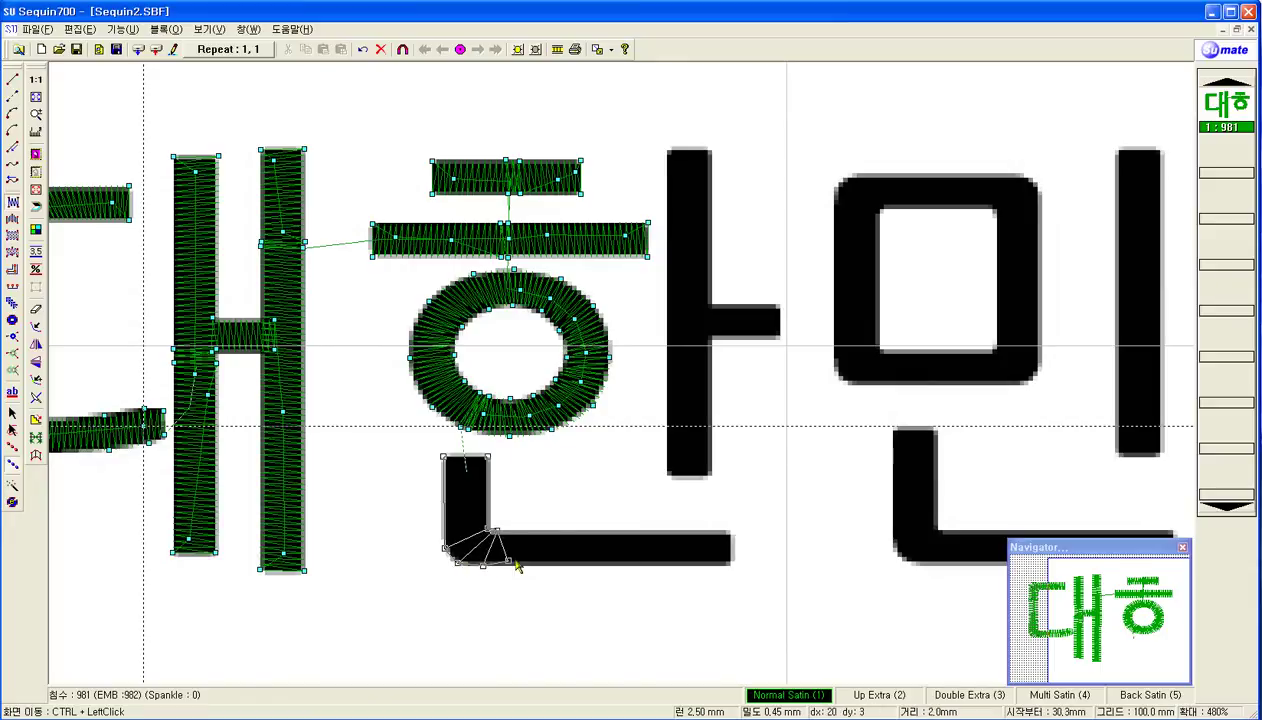
click(587, 531)
click(588, 566)
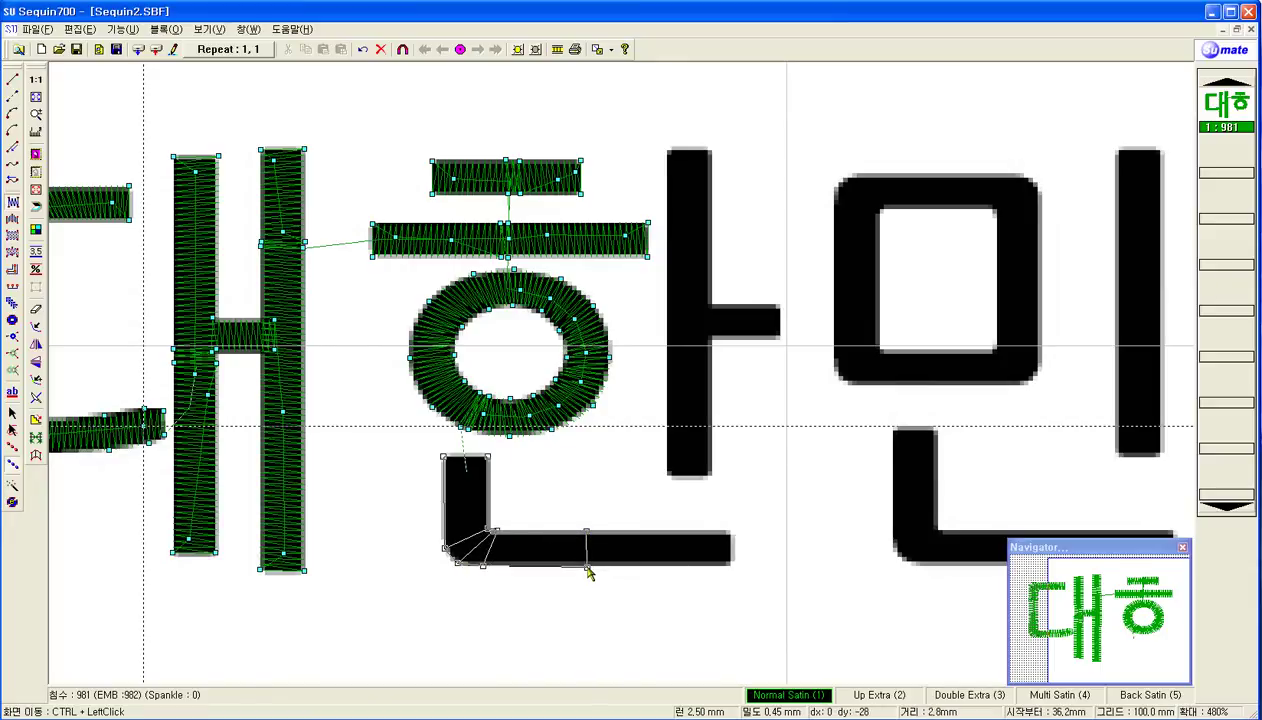
click(702, 531)
click(703, 566)
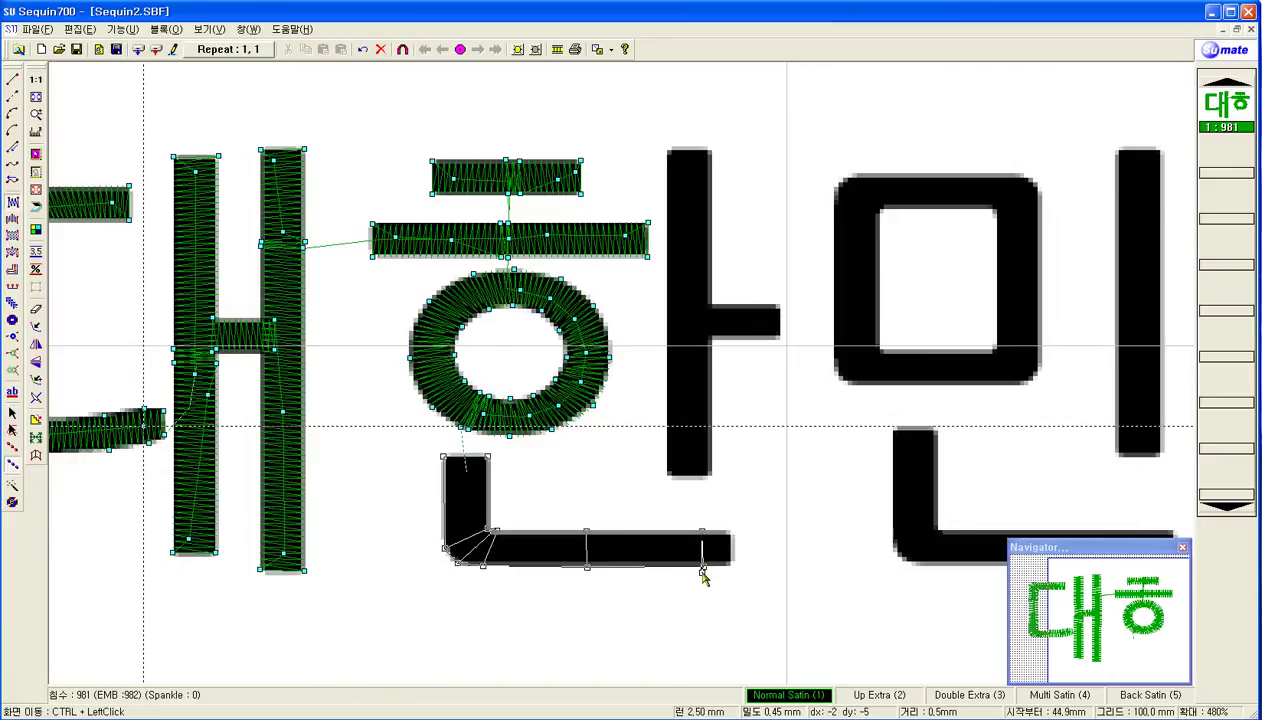
right_click(704, 568)
click(731, 566)
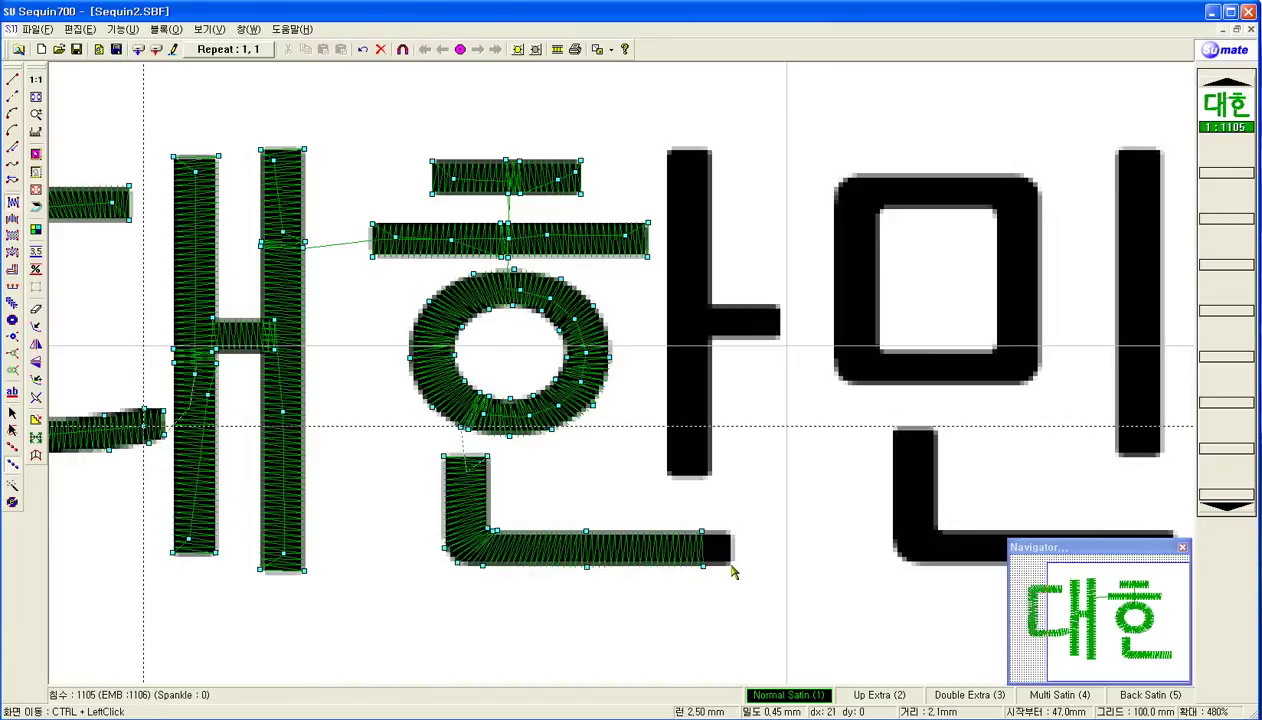
- Finish 한's ㄴ satin to its right end and back below ㅏ, and connect it to ㅏ's top with a Jump Run and Normal Run
click(731, 533)
click(687, 539)
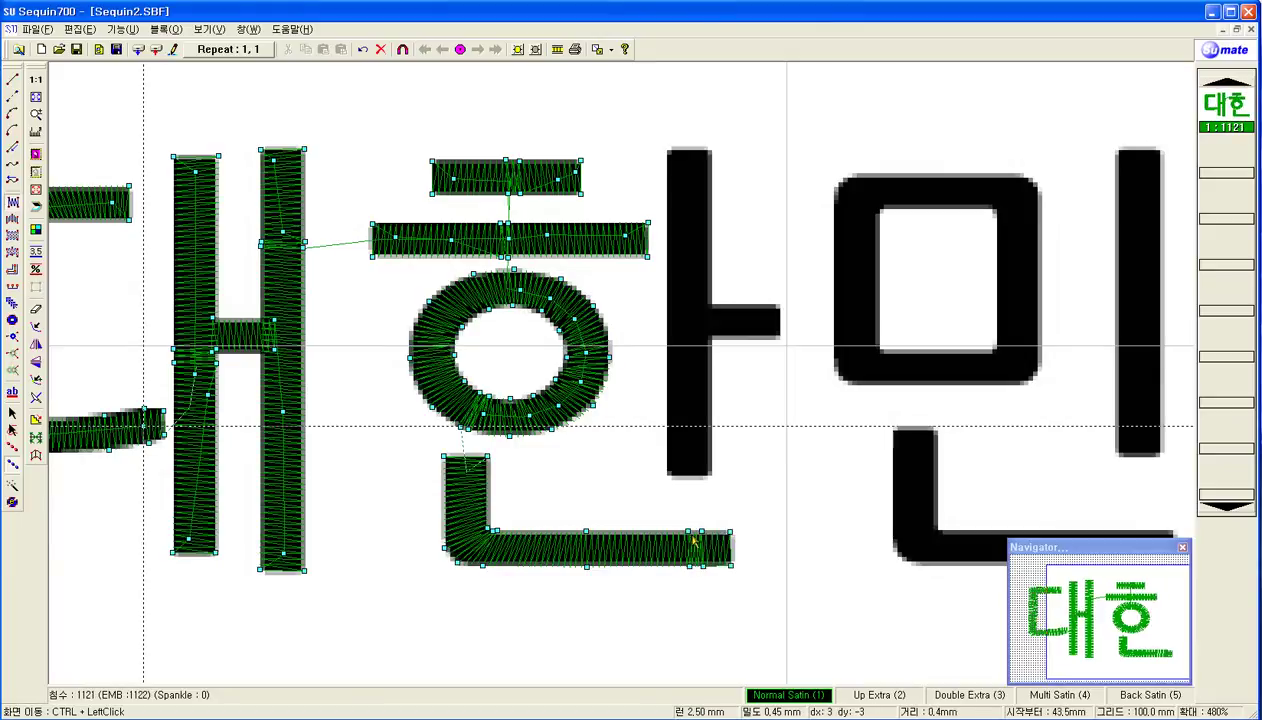
click(12, 98)
click(688, 458)
right_click(690, 263)
click(12, 80)
click(688, 168)
right_click(688, 168)
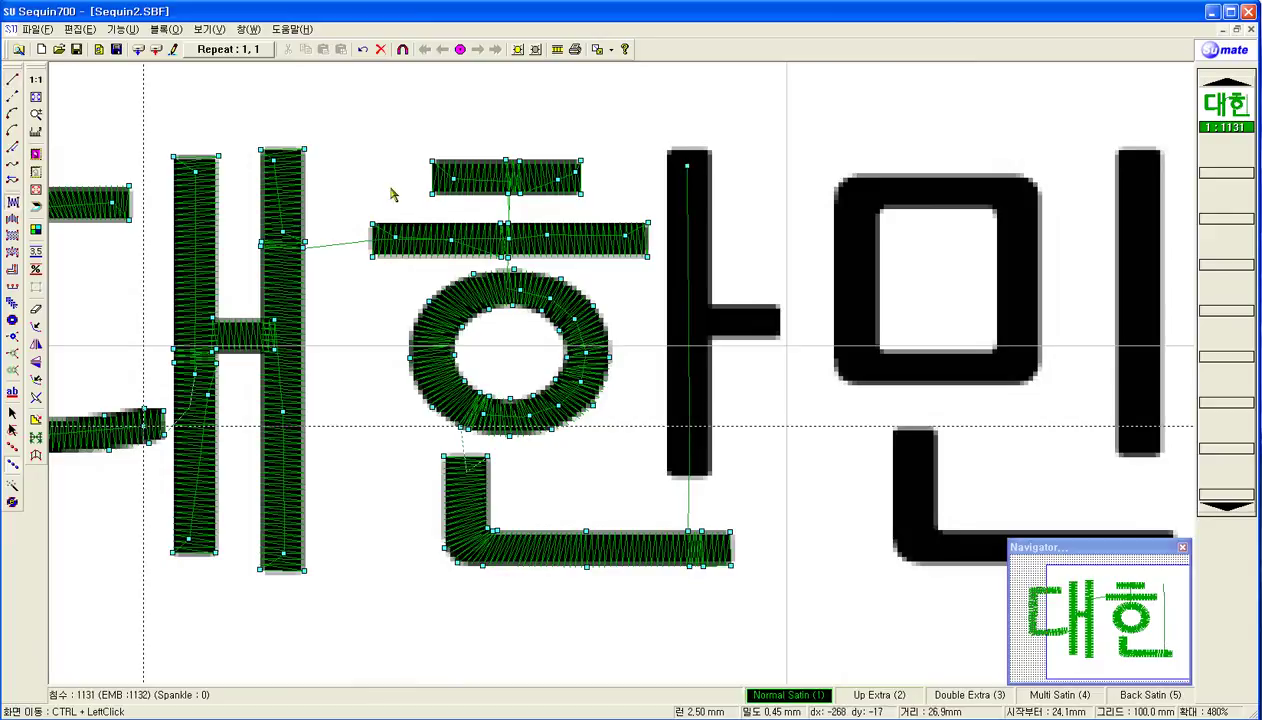
- Cover the upper part of ㅏ's vertical stem with a Normal Satin from the top down to just below the short bar
click(669, 153)
click(711, 152)
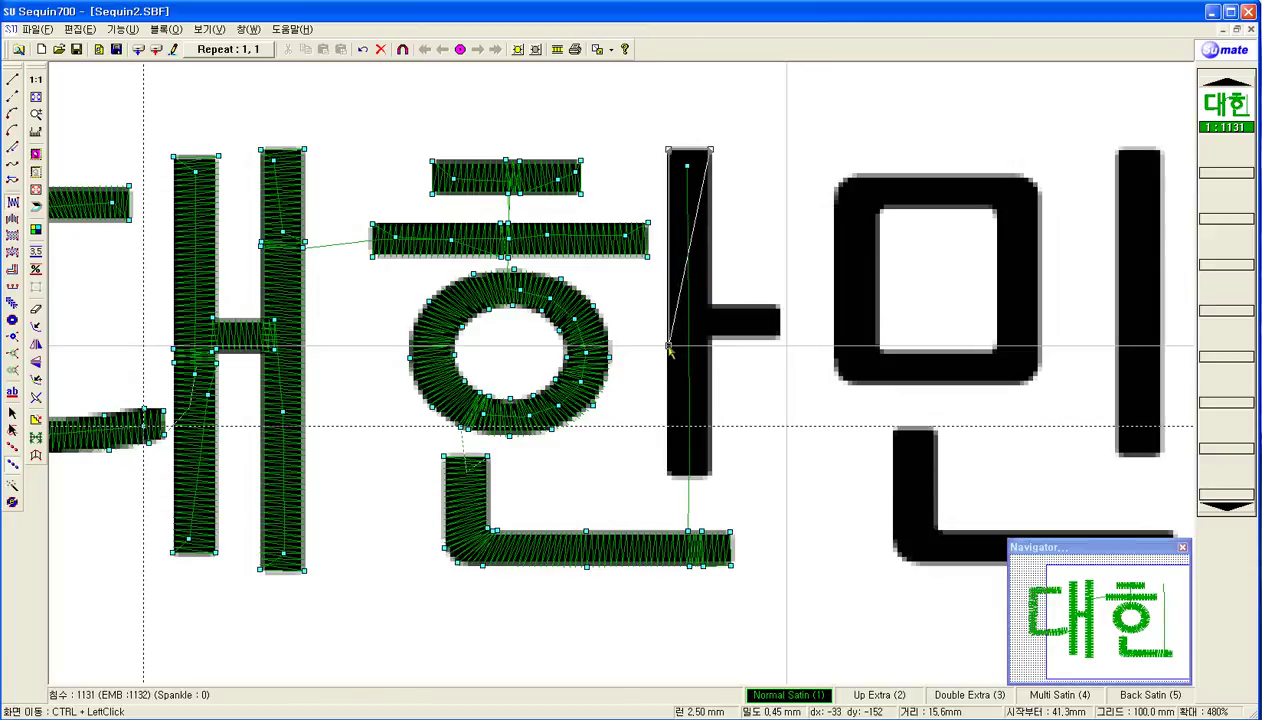
click(667, 343)
click(711, 343)
right_click(709, 346)
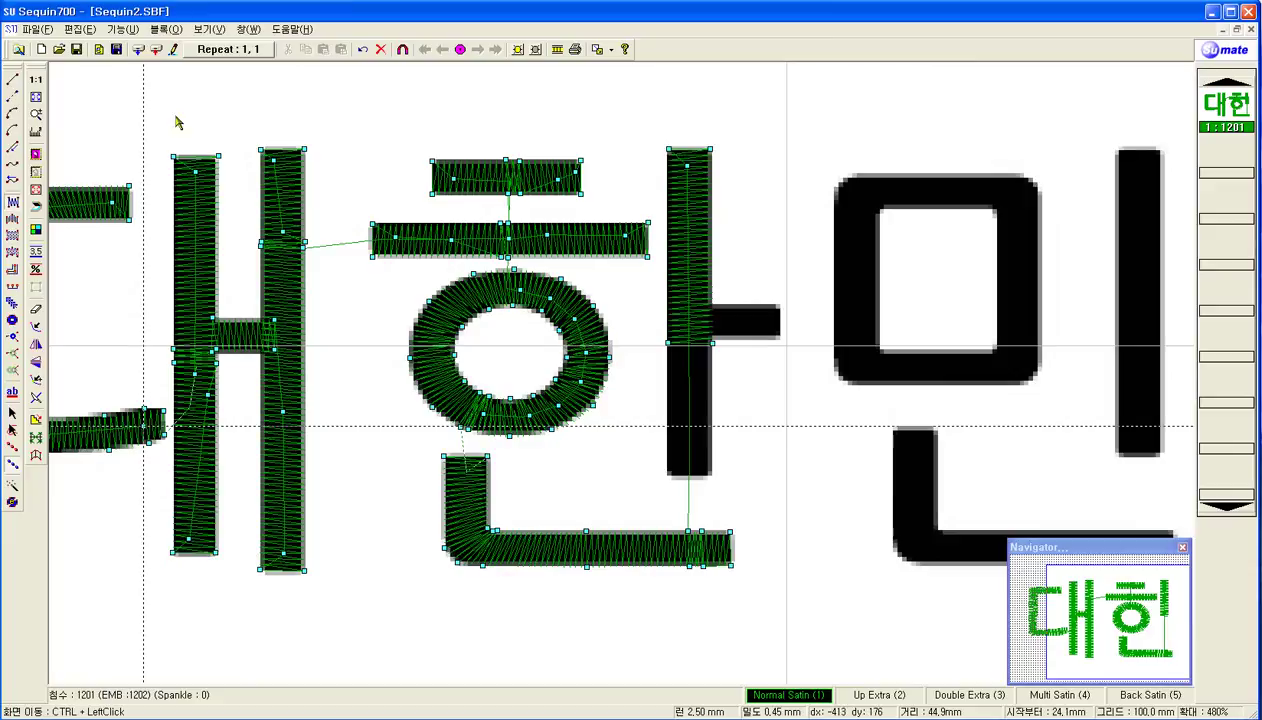
- Add a Normal Run from the end of the upper satin down the centre of ㅏ's stem to near its bottom
click(12, 79)
click(687, 374)
click(683, 460)
right_click(683, 460)
- Cover the lower part of ㅏ's stem with a Normal Satin from its bottom end up to slightly overlap the upper satin
click(12, 218)
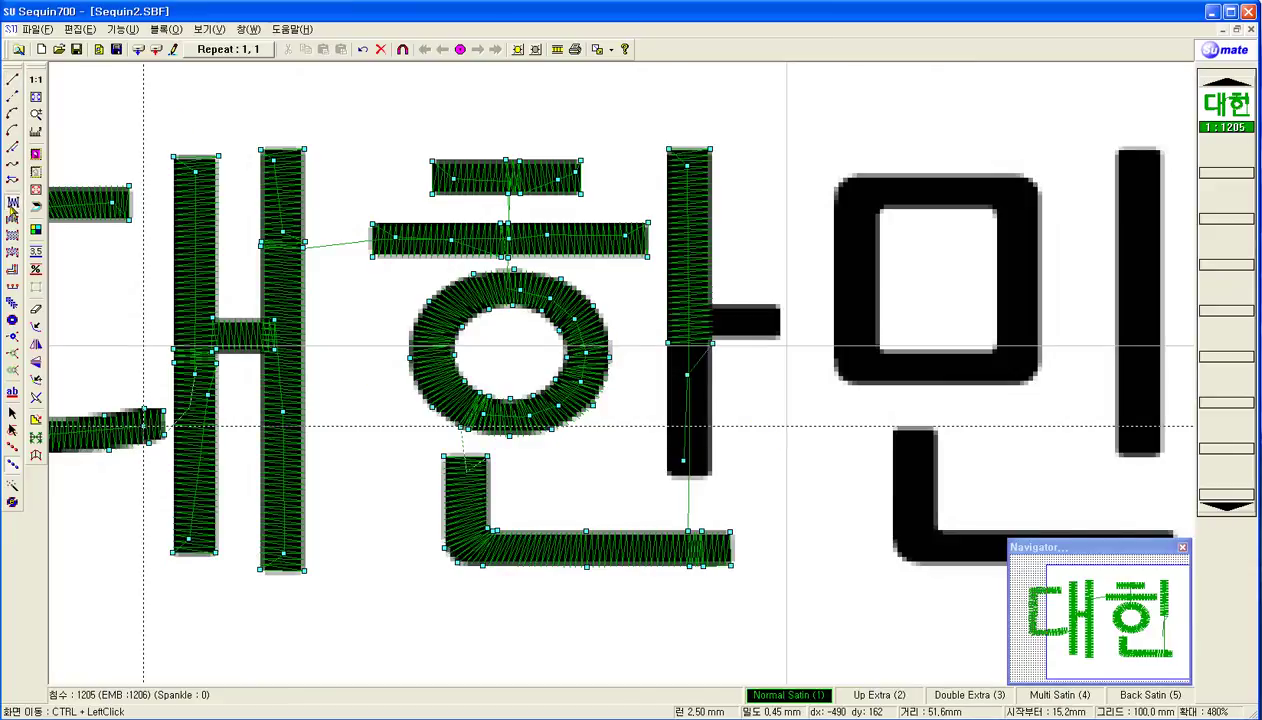
click(669, 477)
click(711, 477)
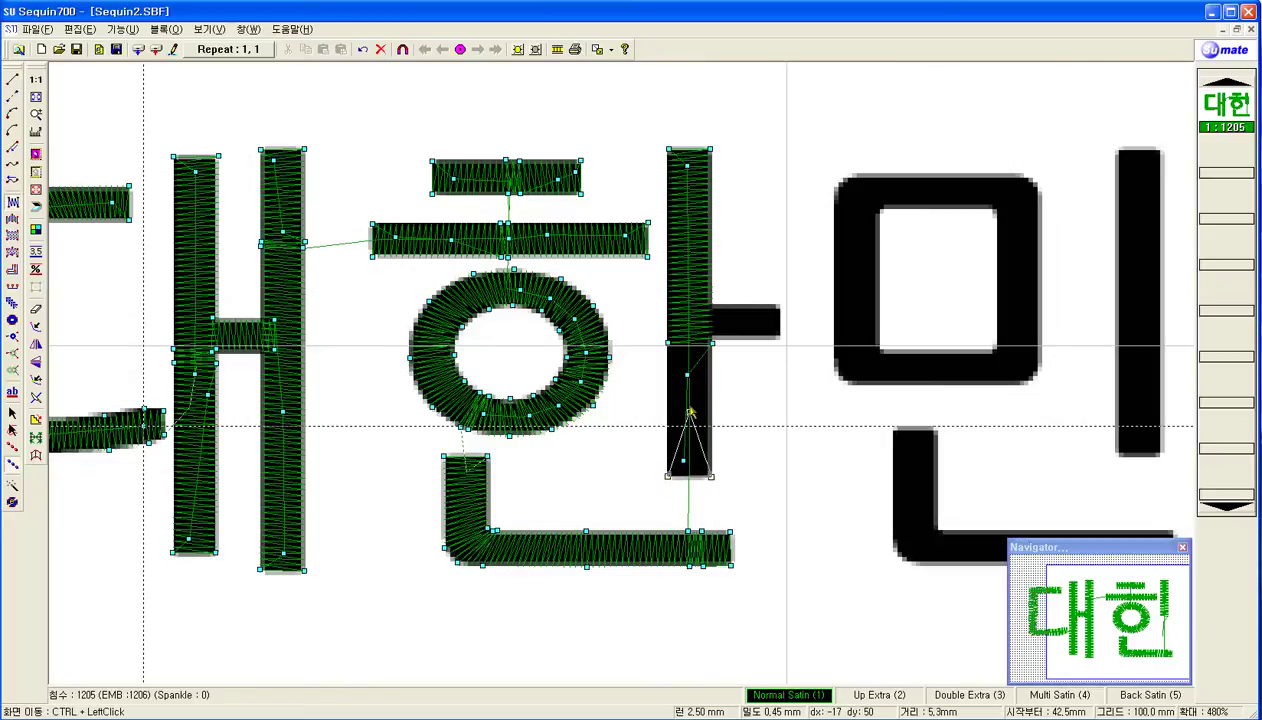
click(667, 336)
click(710, 340)
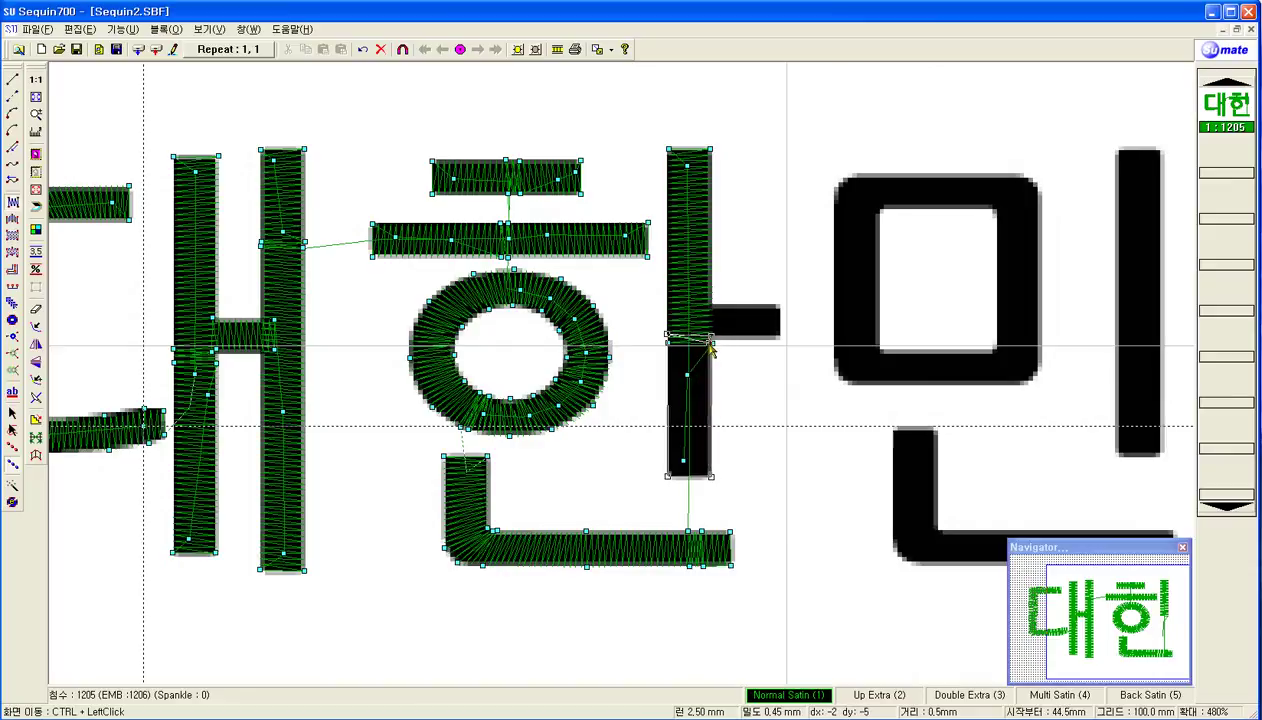
right_click(712, 348)
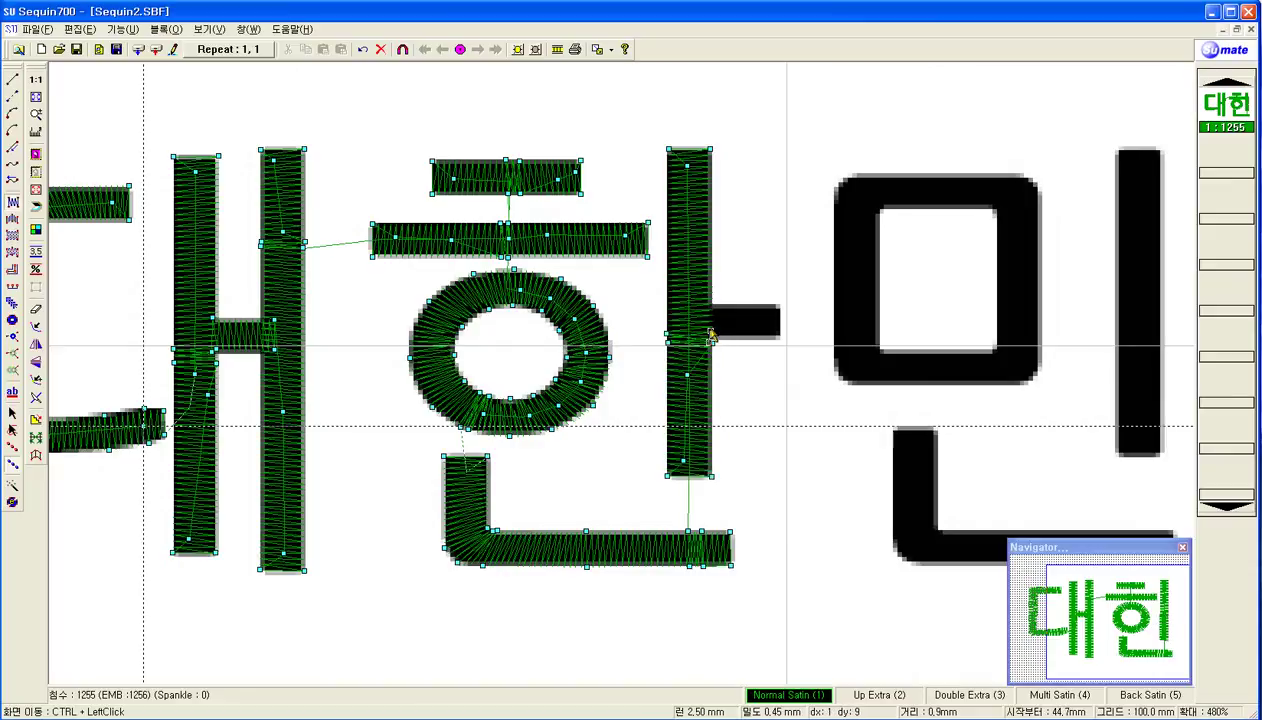
- Cover the short horizontal bar of ㅏ with a Normal Satin from the stem out to its right end
click(710, 305)
click(780, 338)
click(783, 305)
right_click(782, 310)
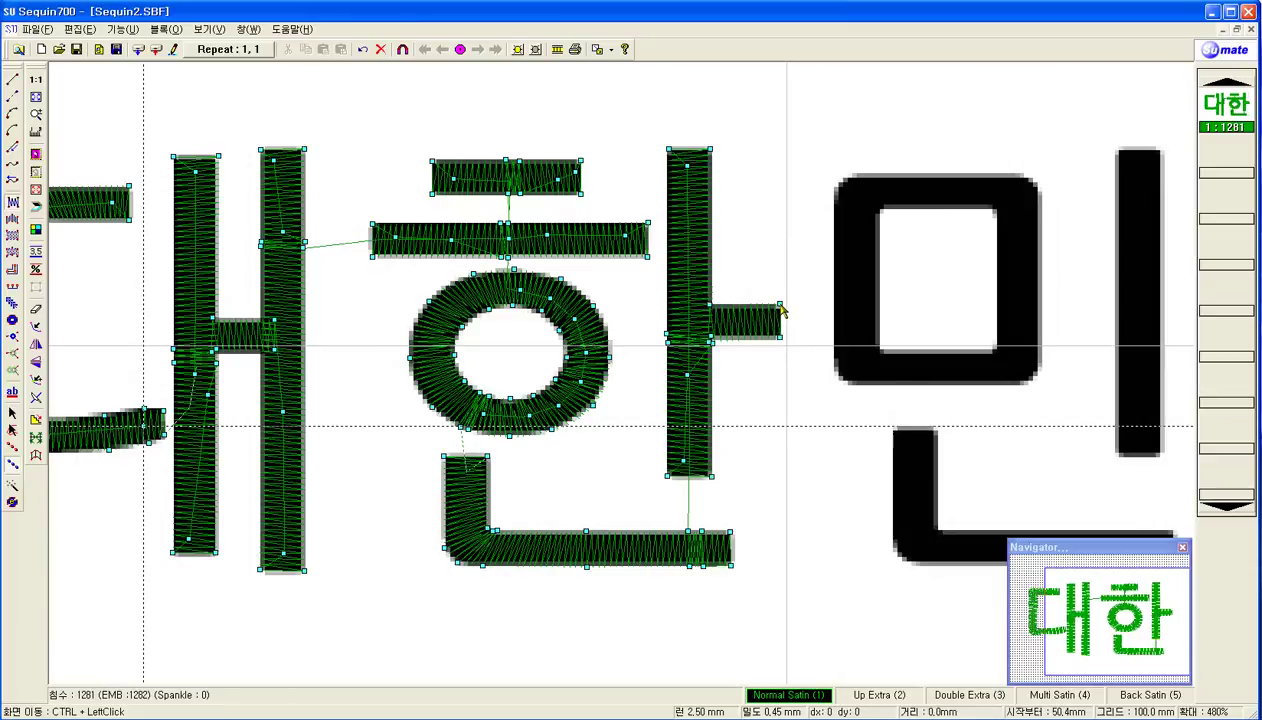
- Add a Jump Run from the end of ㅏ's short bar across to the left side of the ㅁ in 민
key(Right)
key(Right)
key(Right)
key(Right)
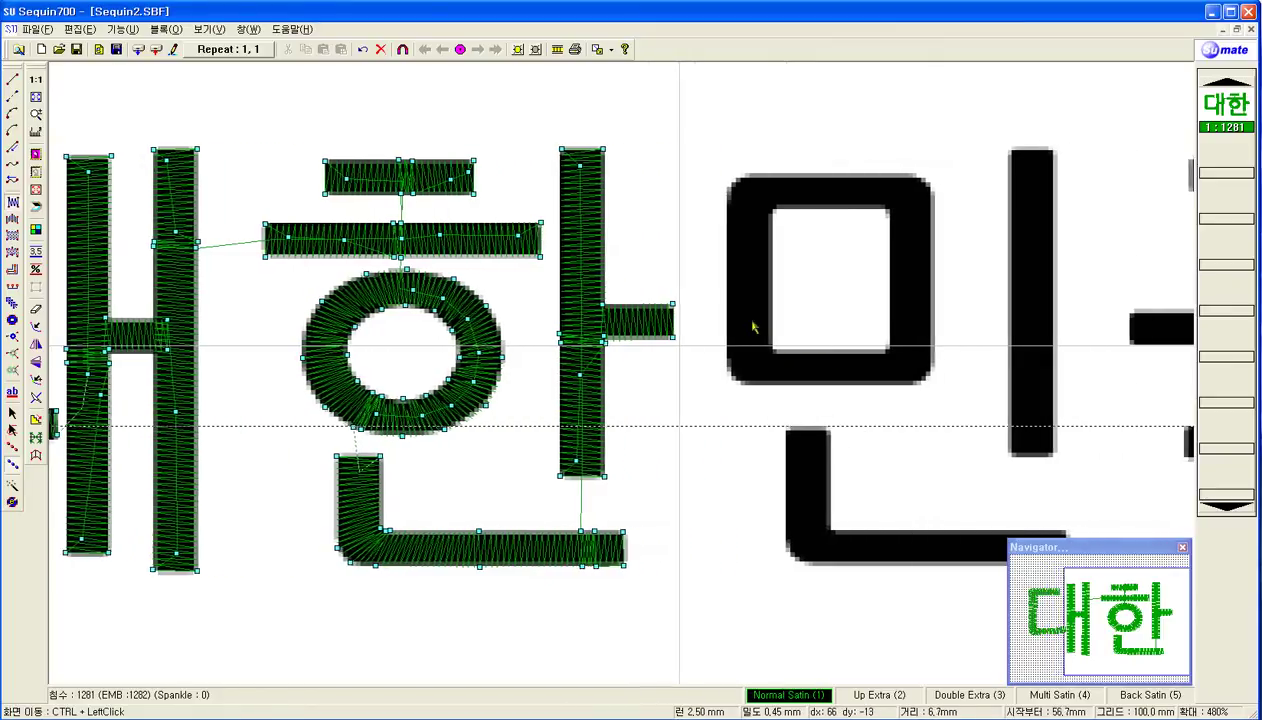
key(Right)
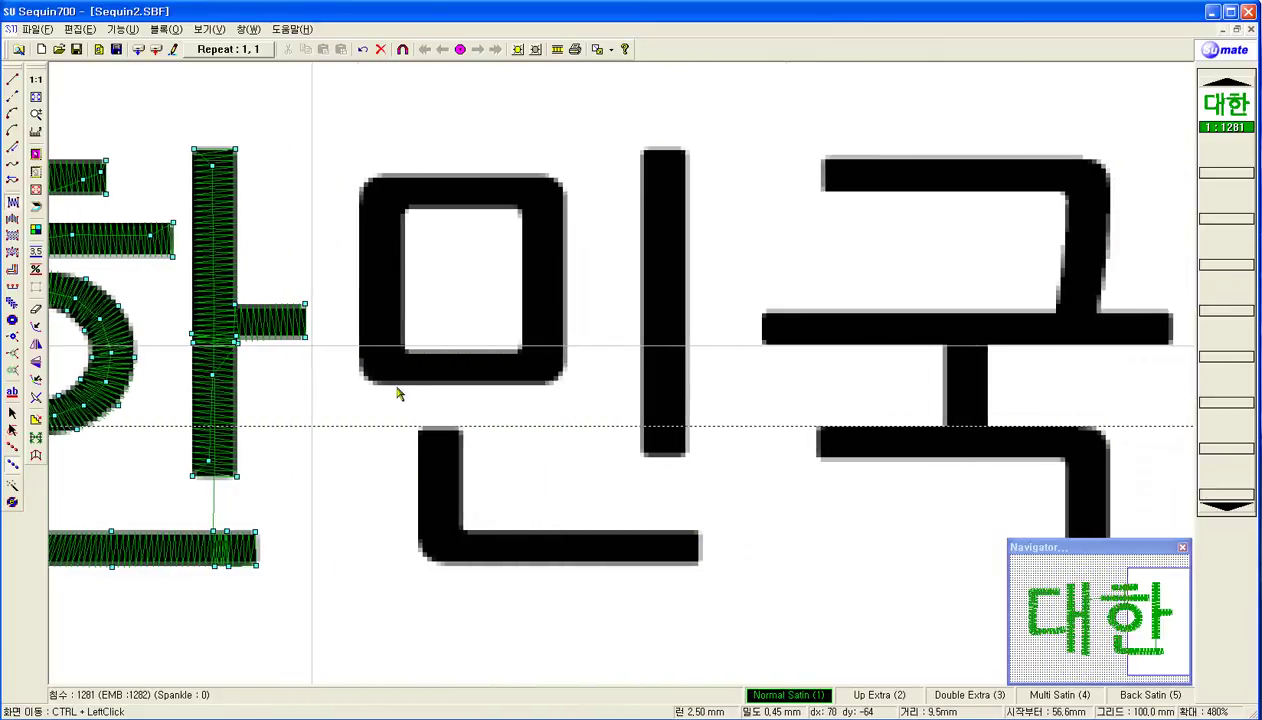
click(12, 98)
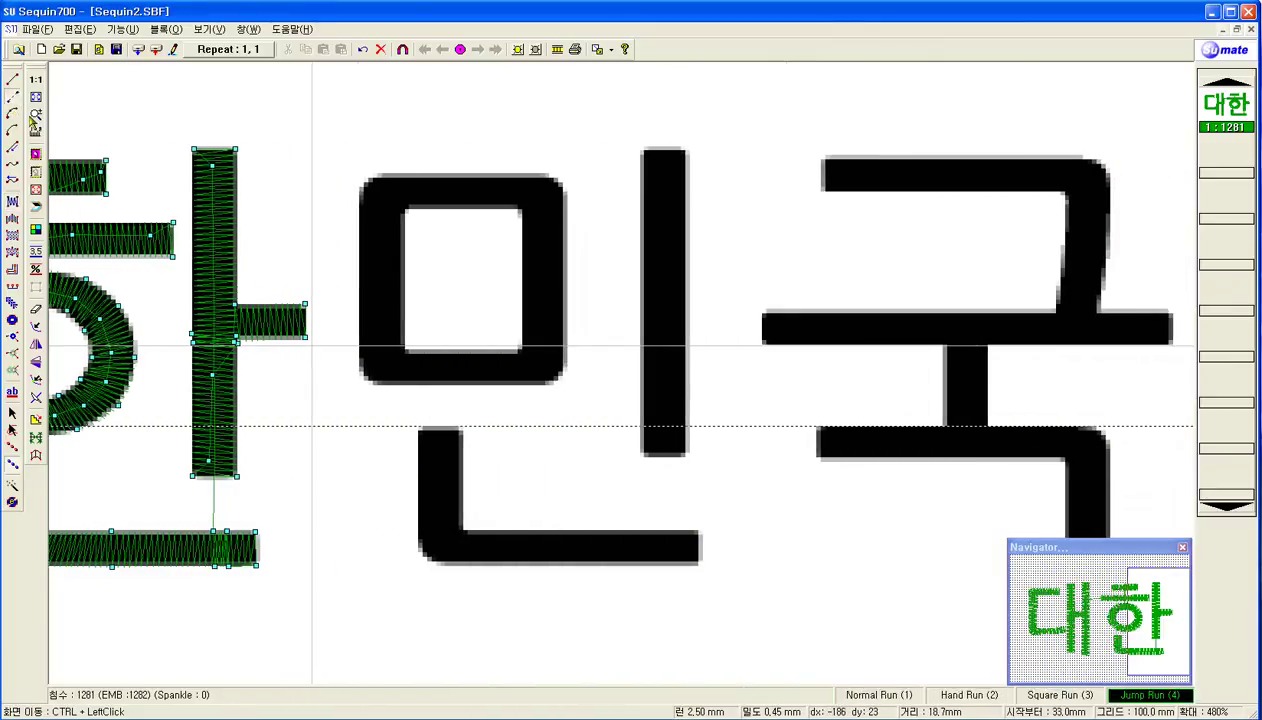
click(374, 317)
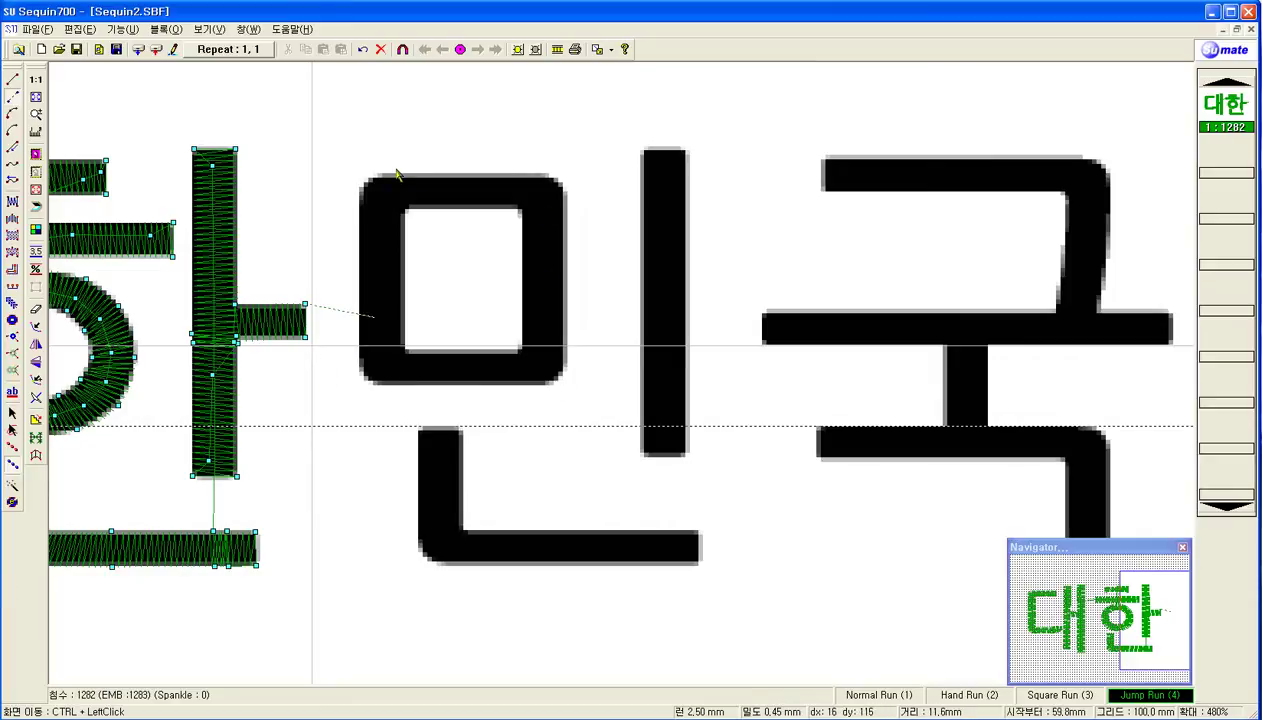
- Add a Normal Run clockwise inside ㅁ's outline from its left side over the top and right sides to the left part of its bottom side
click(12, 80)
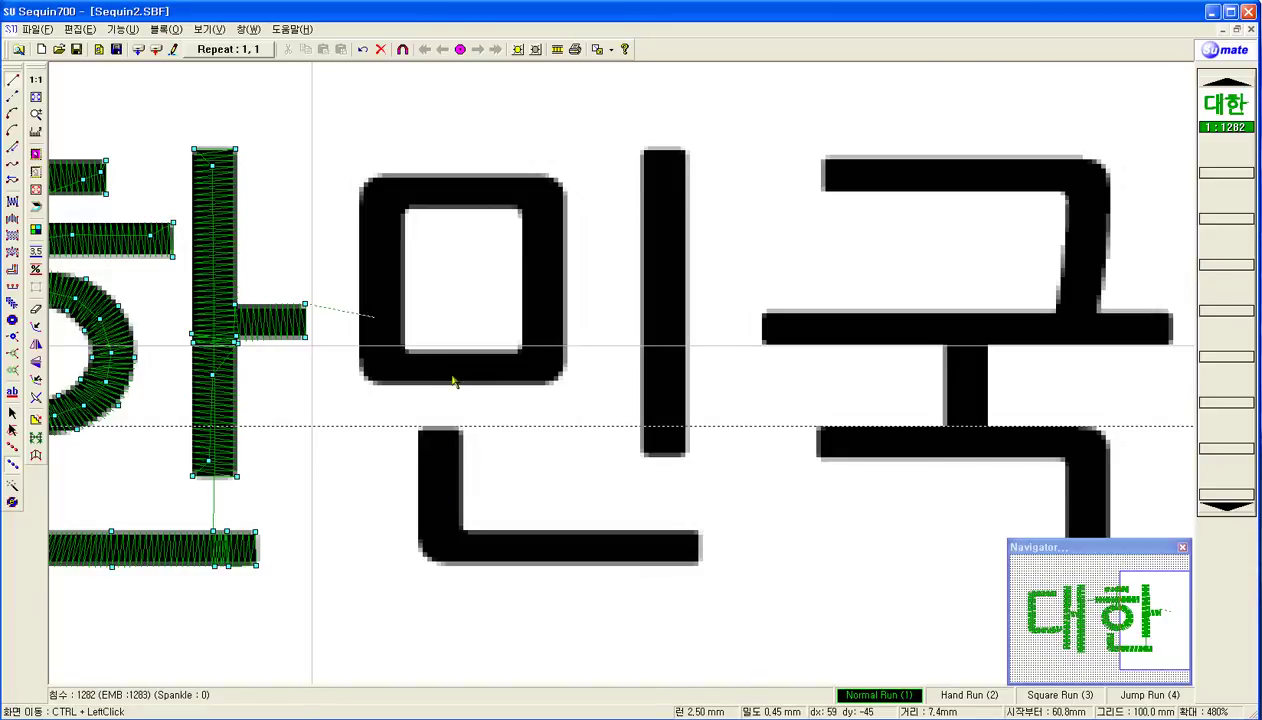
click(383, 293)
click(387, 199)
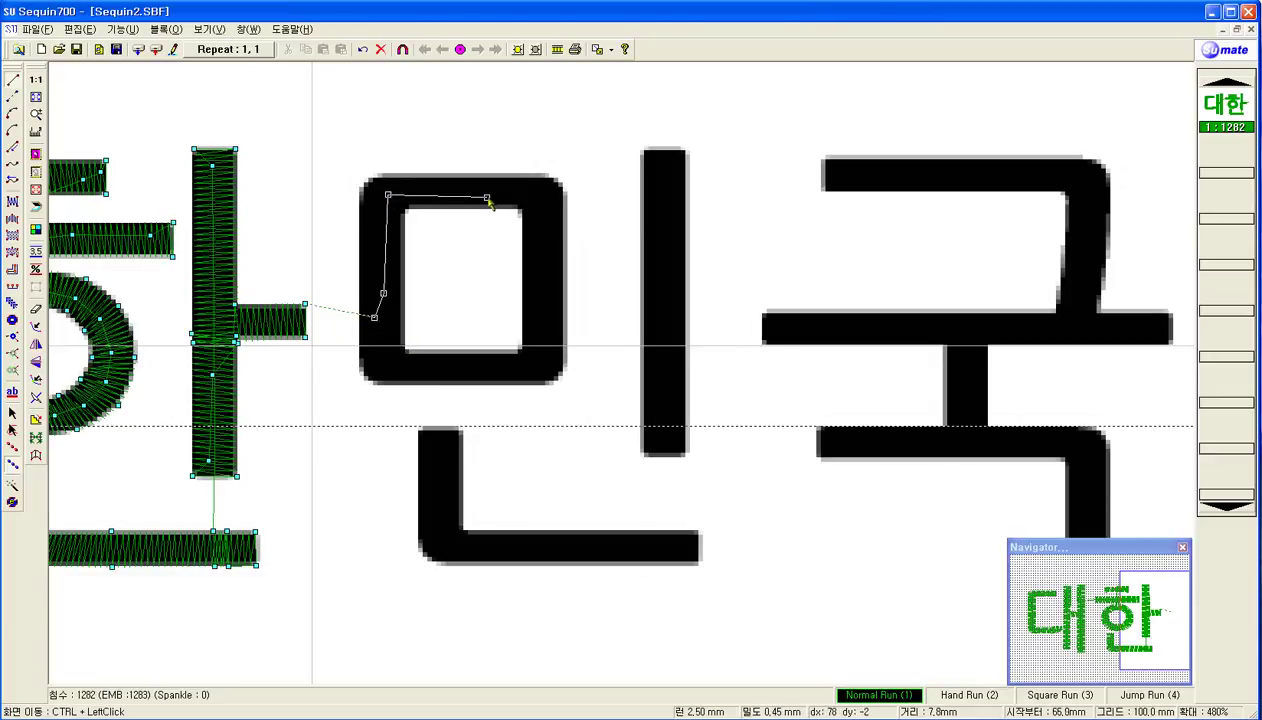
click(534, 195)
click(548, 282)
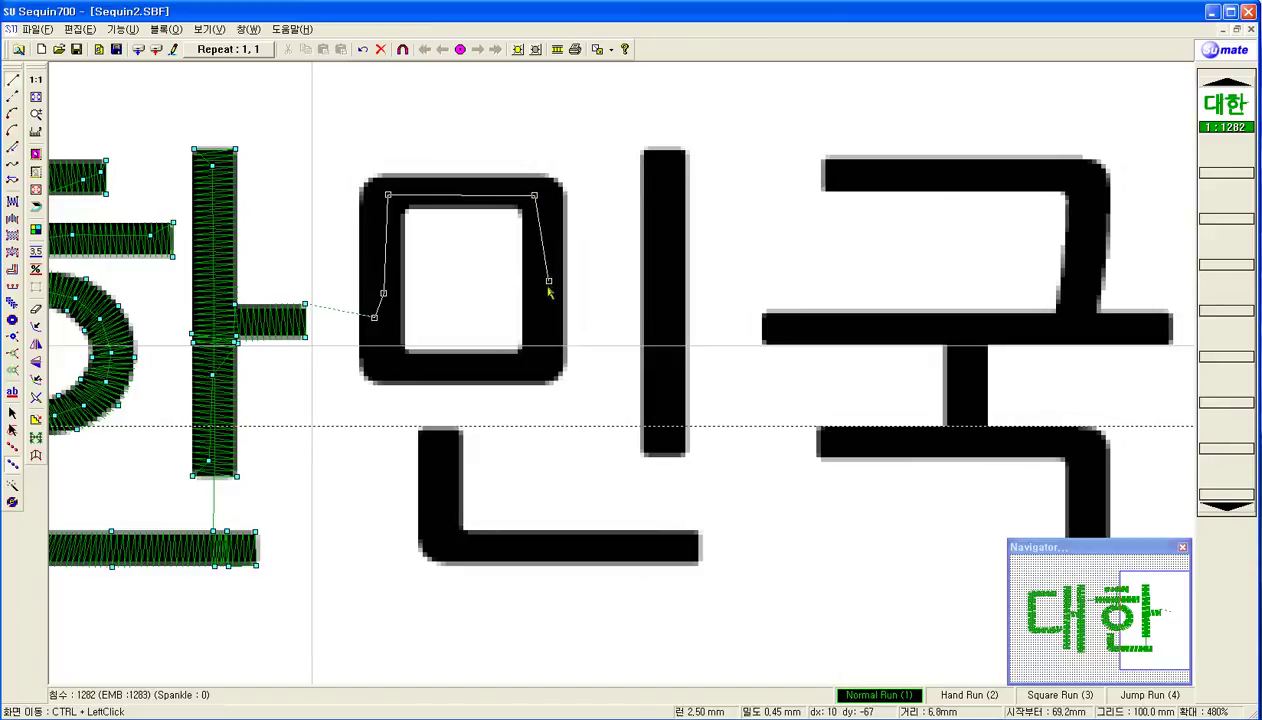
click(538, 367)
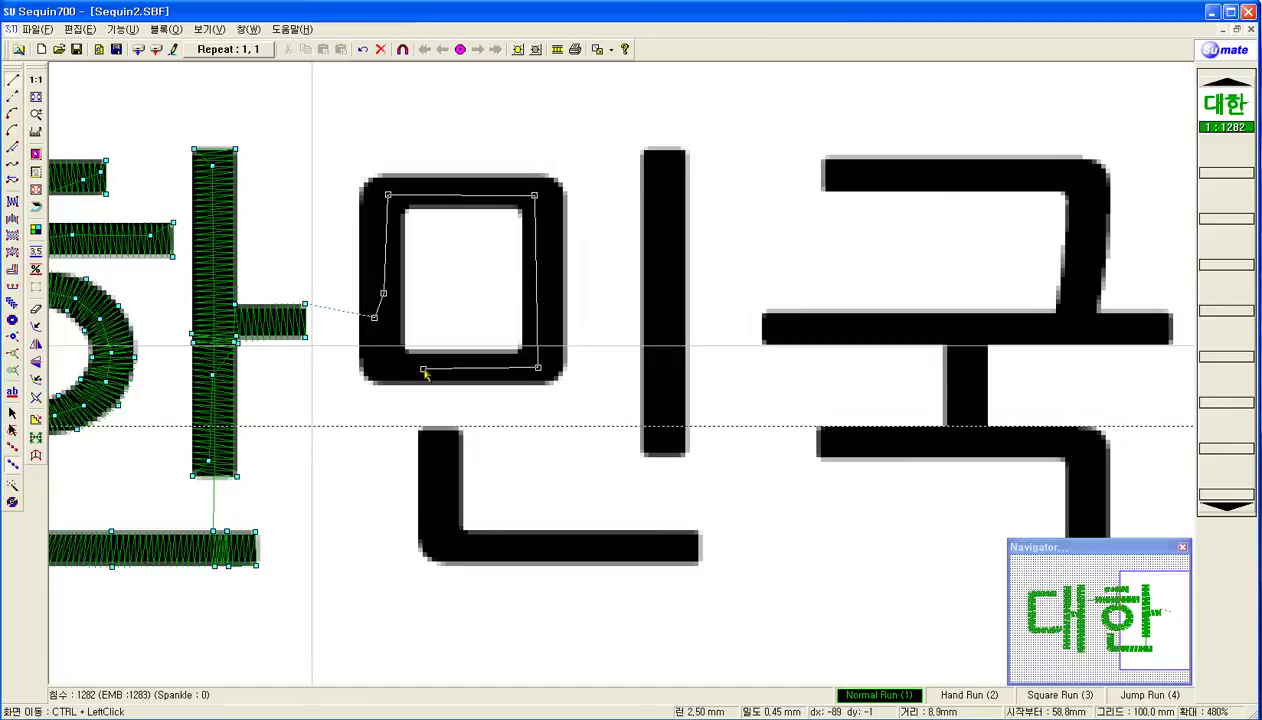
double_click(426, 370)
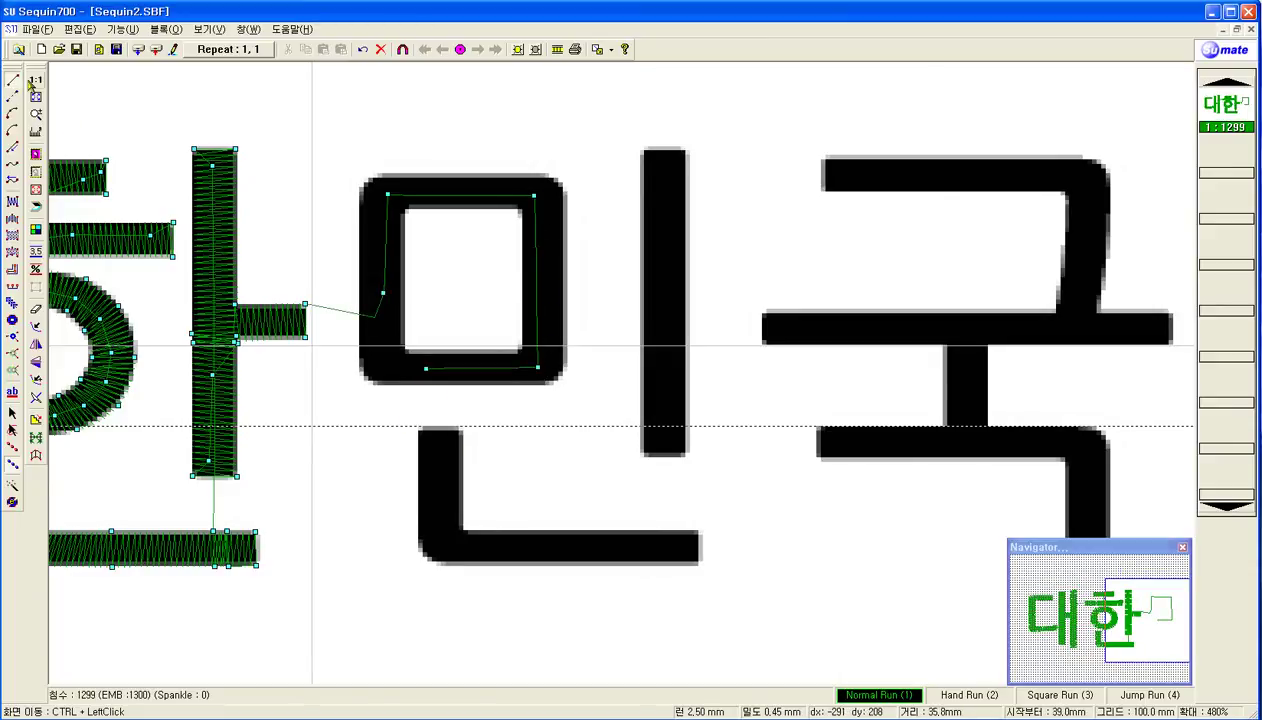
- Cover the whole ㅁ with a Normal Satin, going clockwise from the left part of its bottom side around all four corners back to the start
click(12, 201)
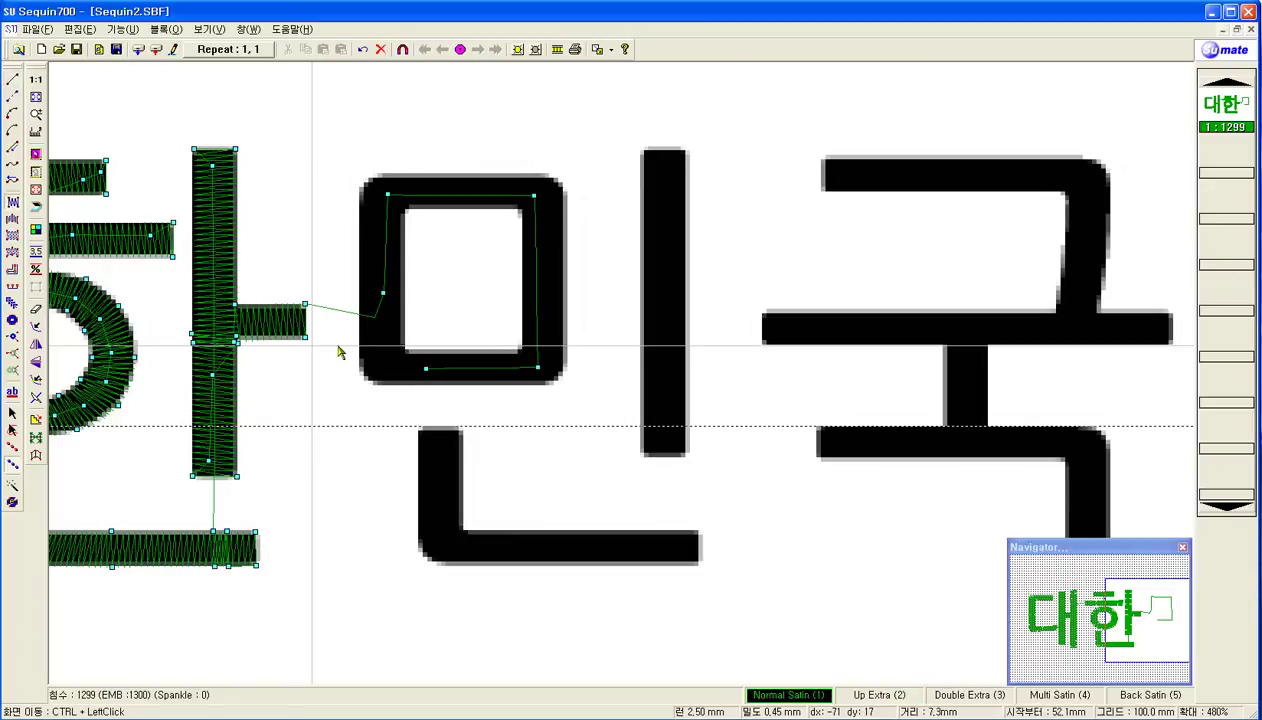
click(443, 352)
click(434, 385)
click(401, 350)
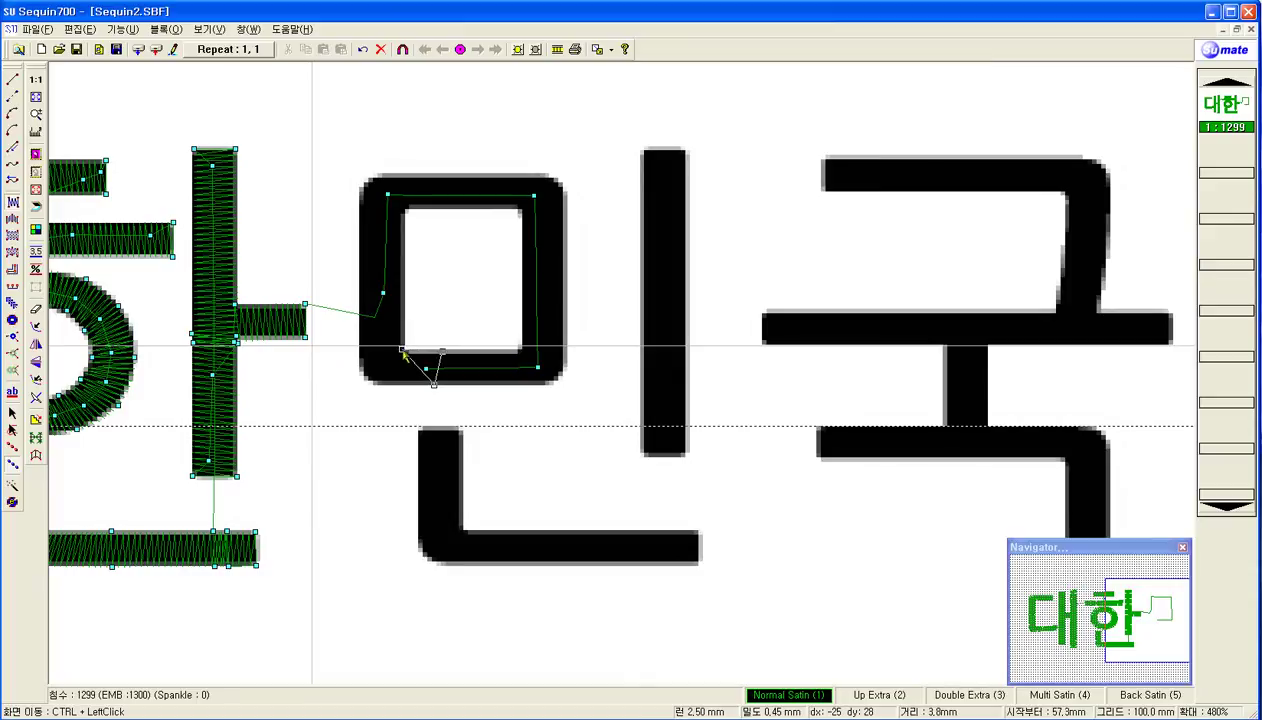
click(377, 388)
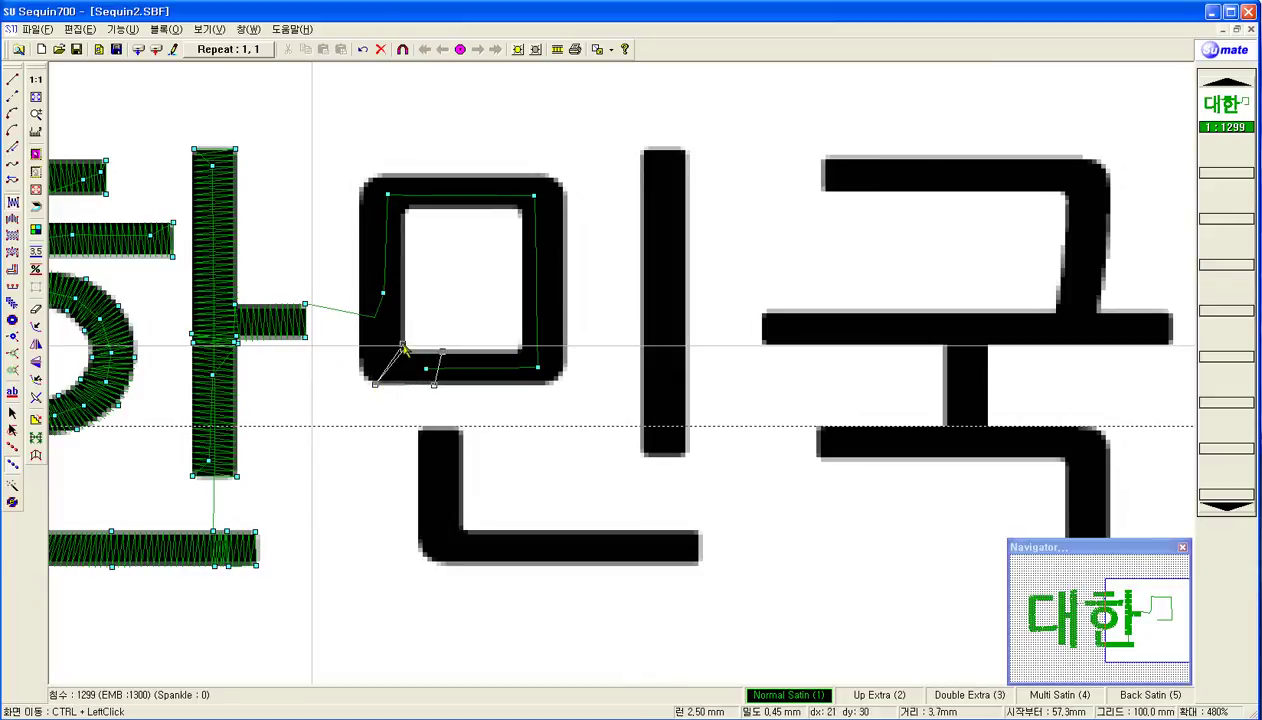
click(362, 376)
click(402, 343)
click(358, 349)
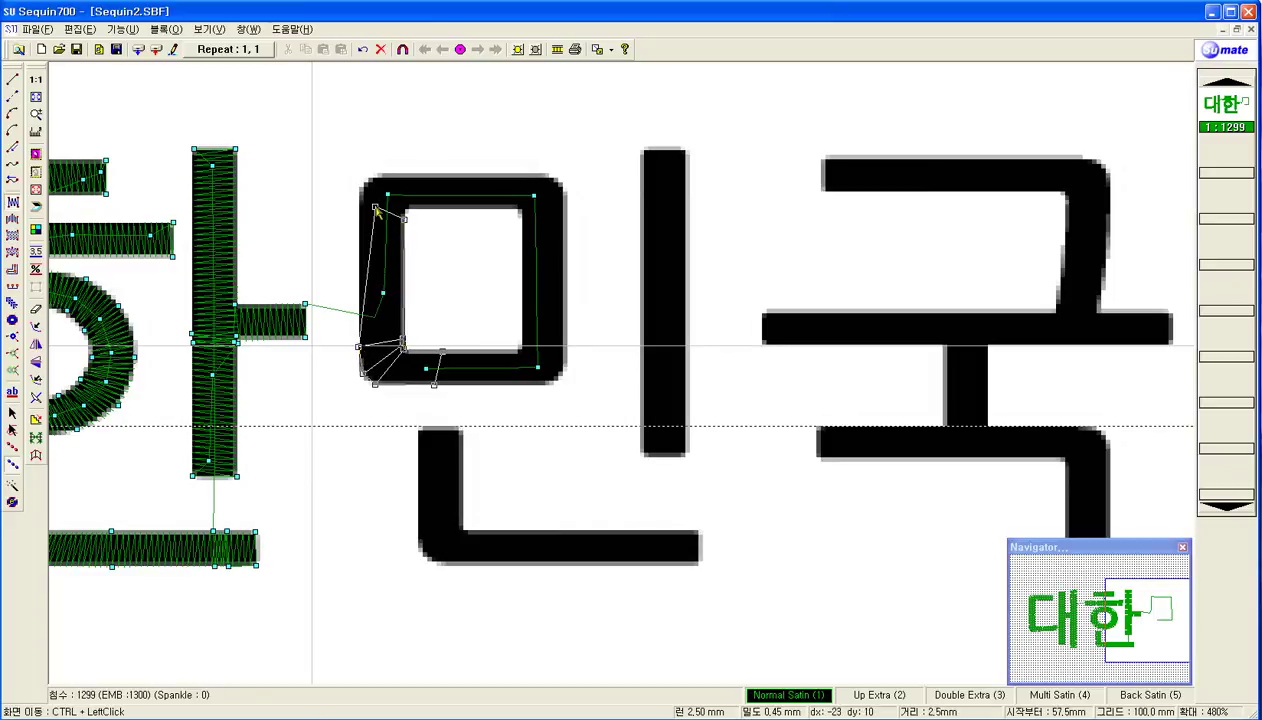
click(360, 202)
click(404, 210)
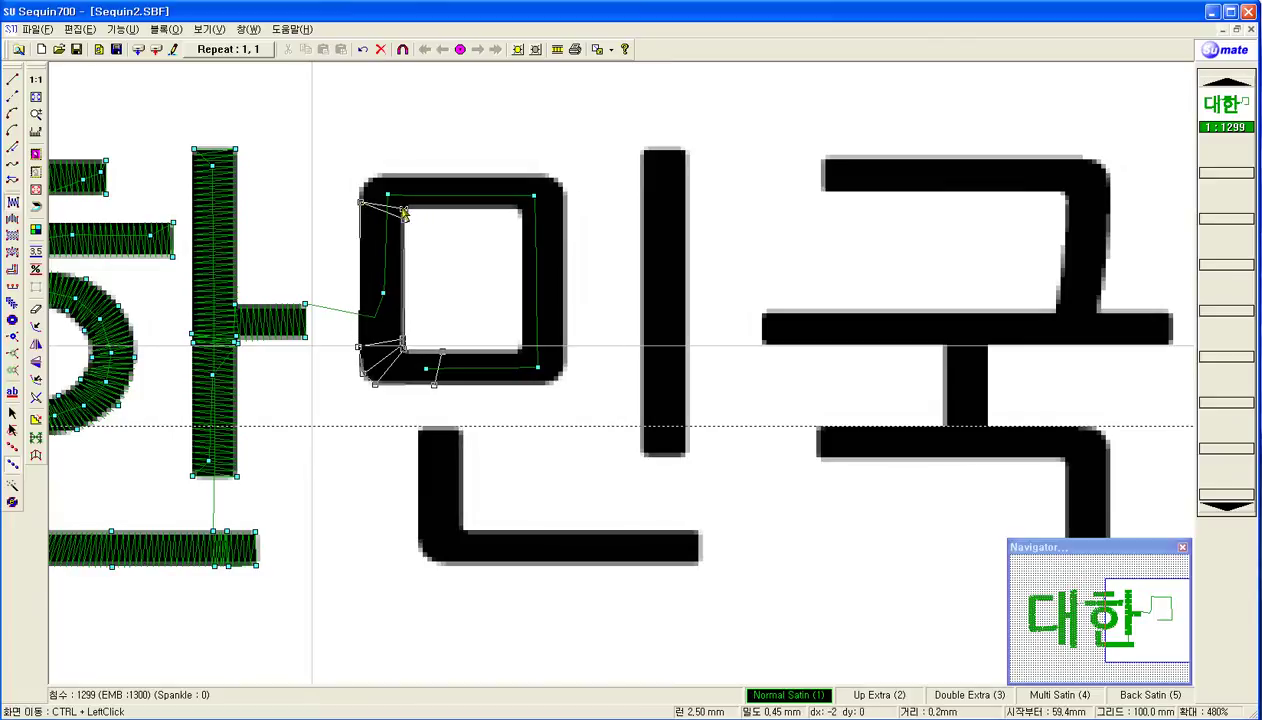
click(367, 185)
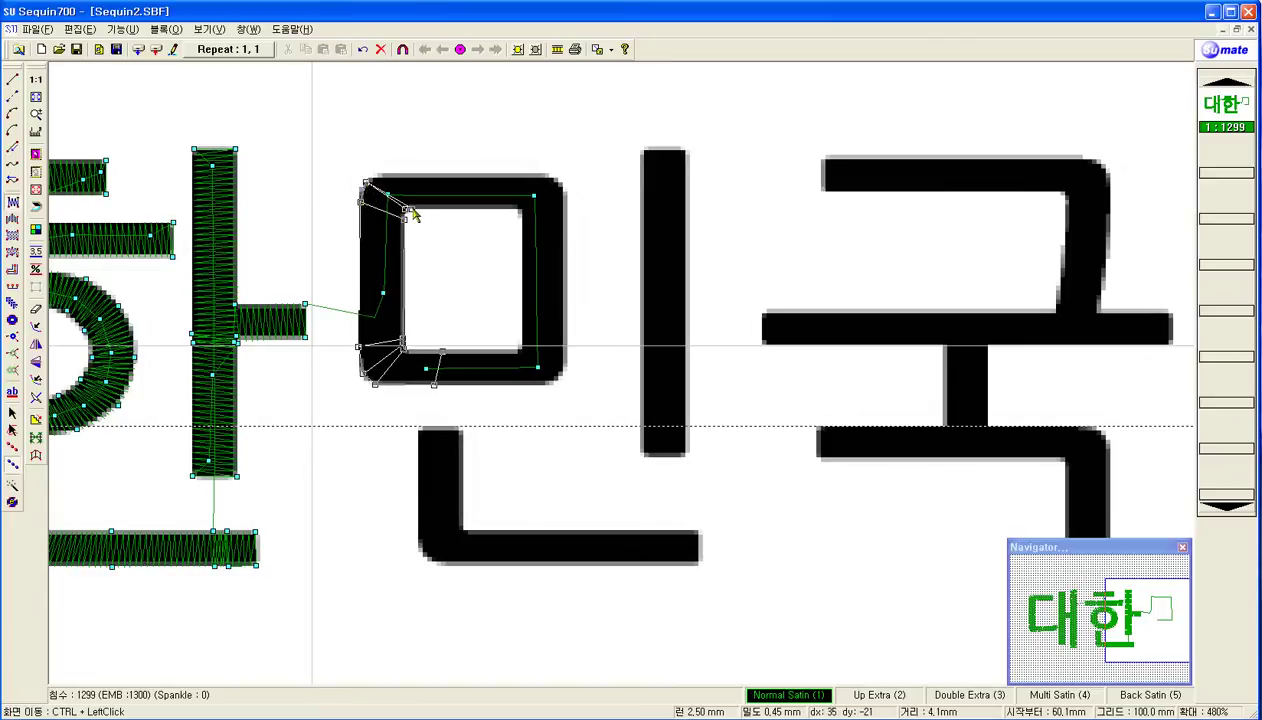
click(409, 209)
click(389, 175)
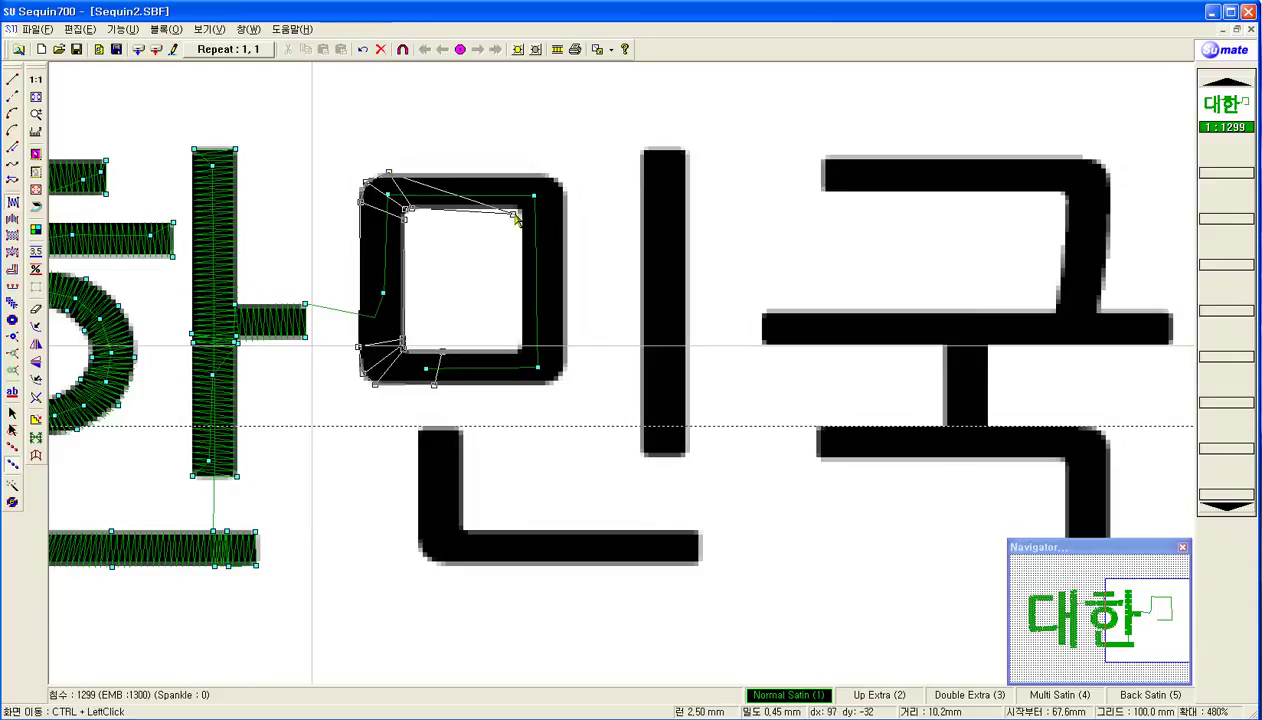
click(521, 208)
click(544, 183)
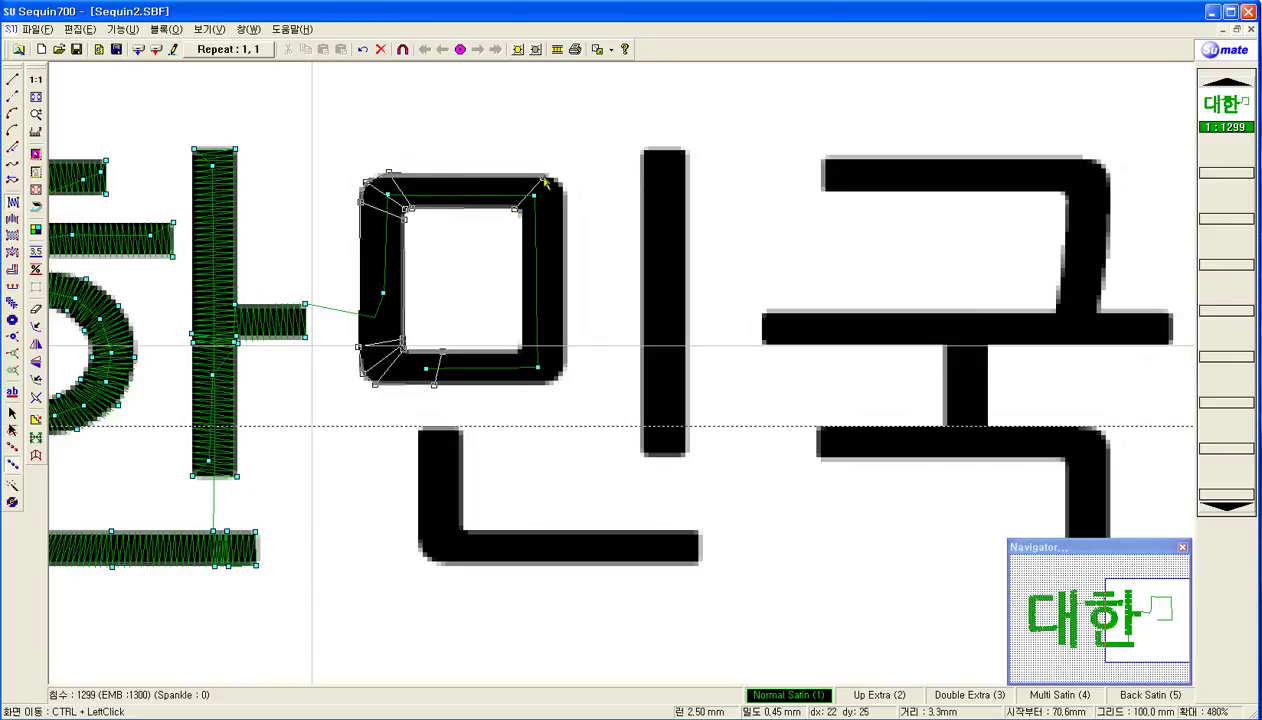
click(521, 213)
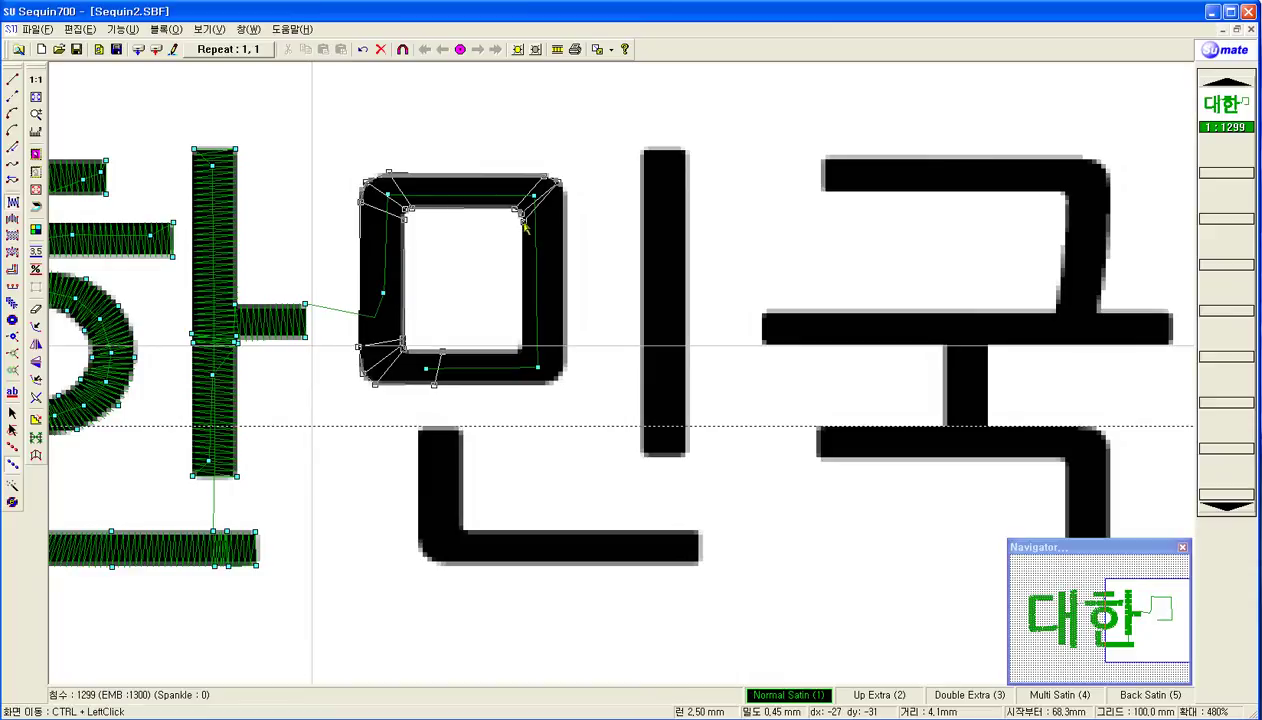
click(568, 200)
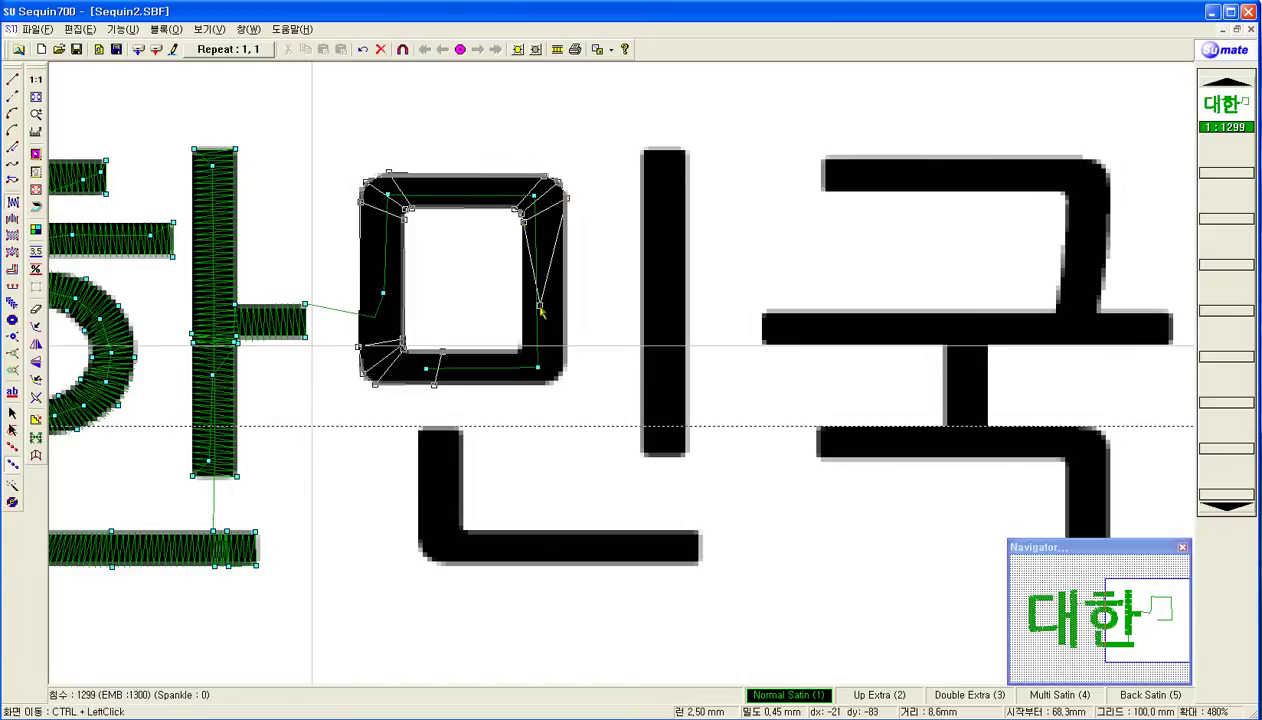
click(524, 347)
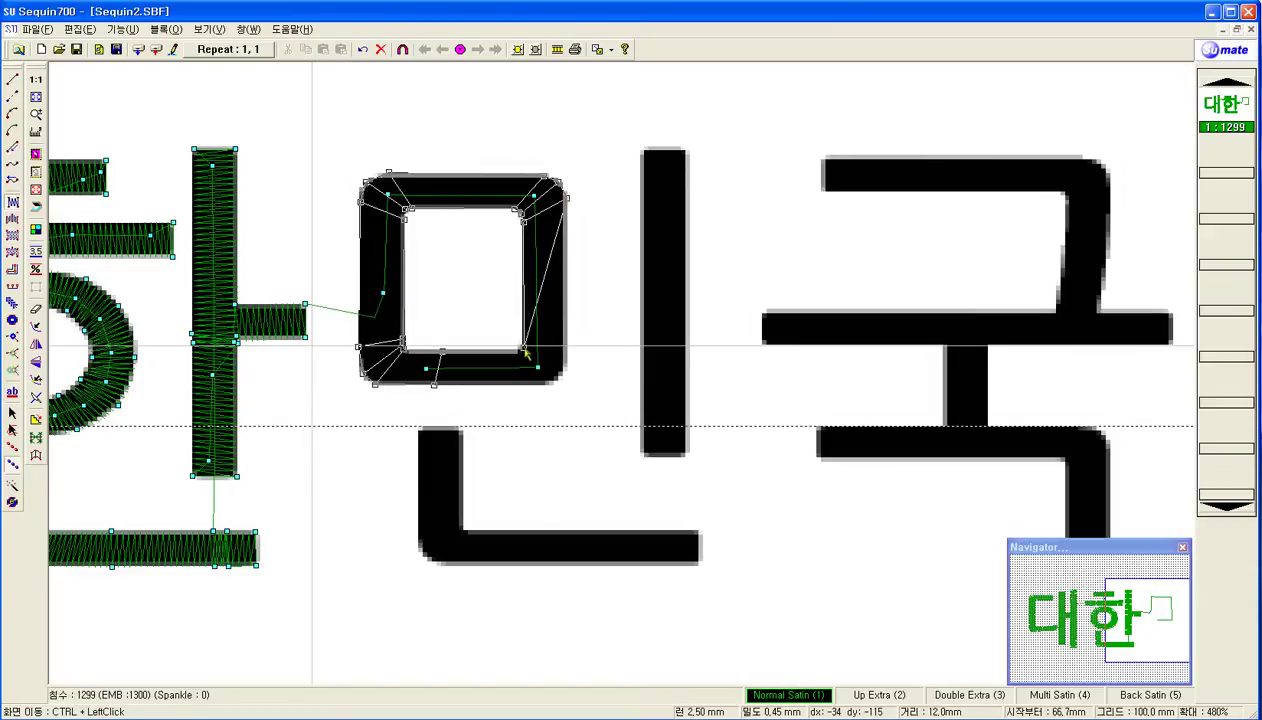
click(560, 368)
click(558, 382)
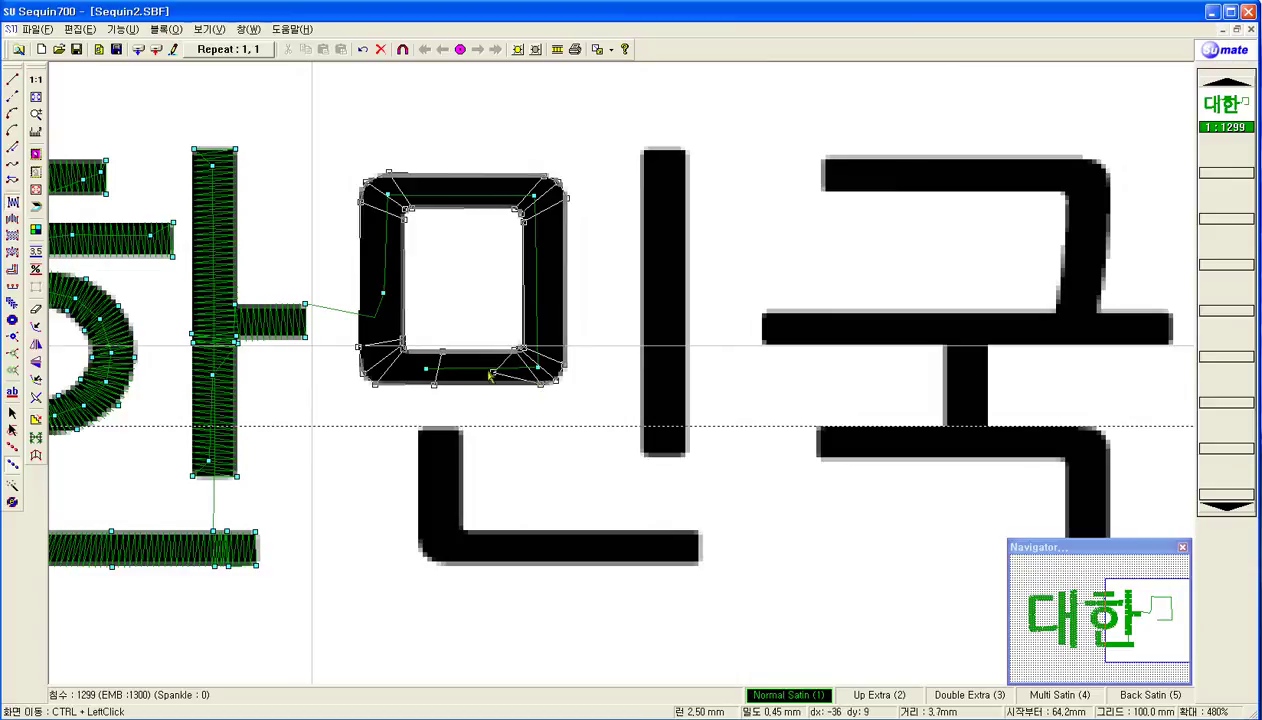
click(434, 352)
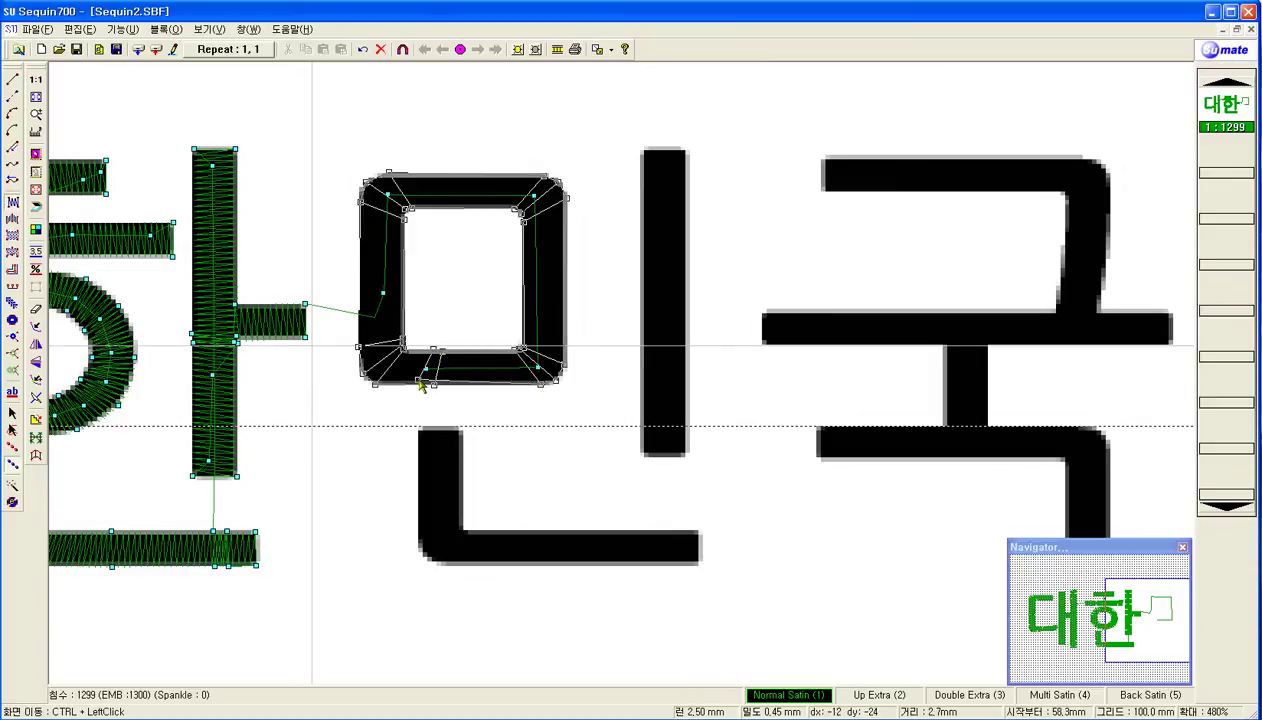
right_click(423, 396)
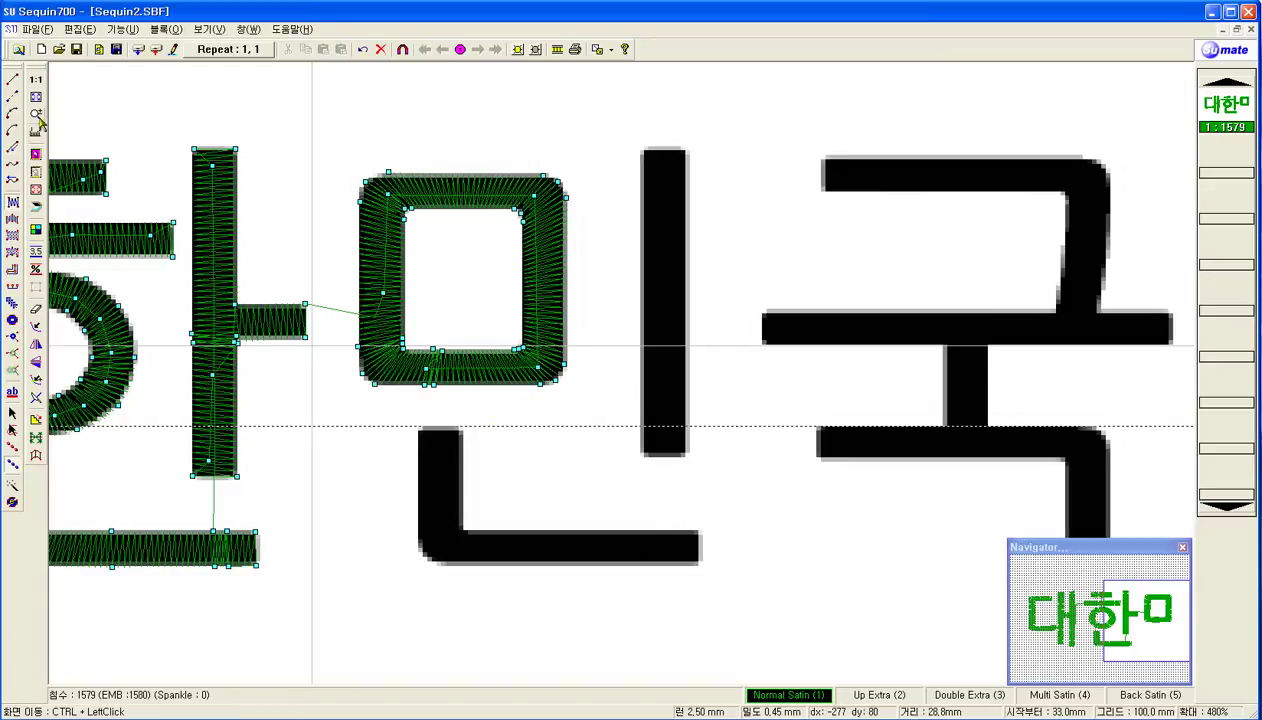
- Add a Jump Run from ㅁ down to the ㄴ in 민 and cover ㄴ with a Normal Satin from its upper end to just before its right end
click(12, 80)
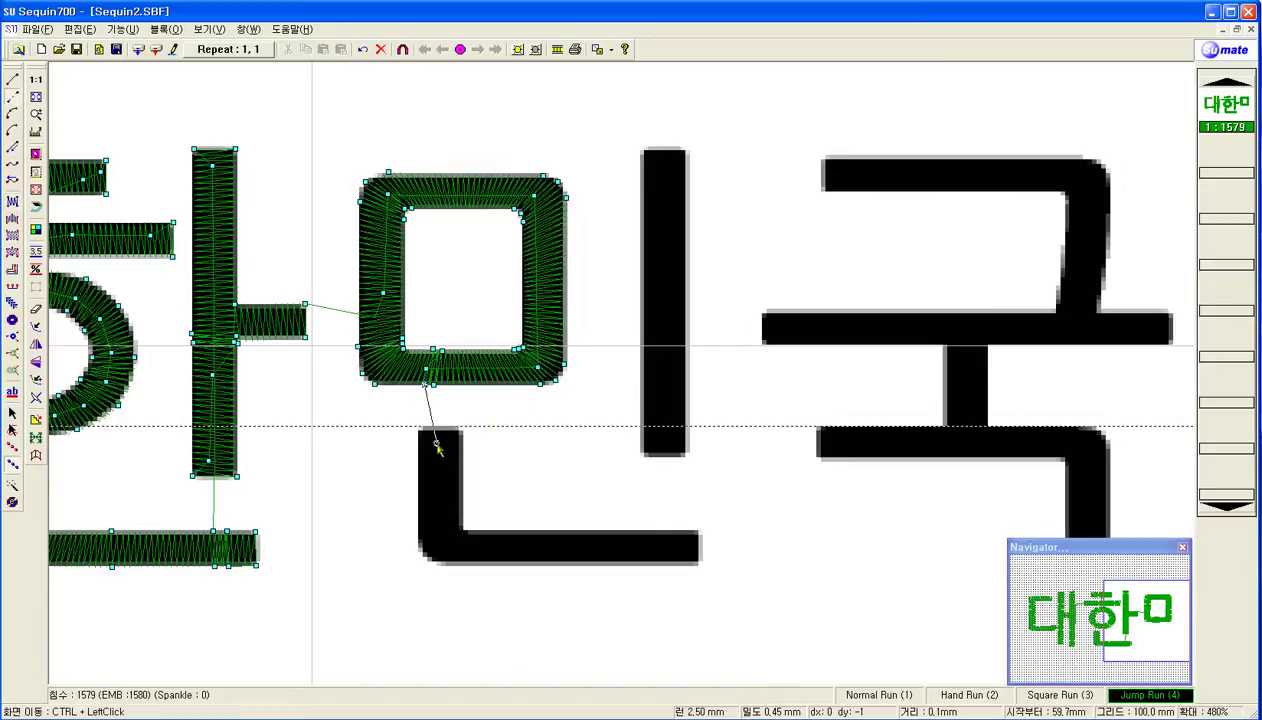
click(437, 448)
click(12, 201)
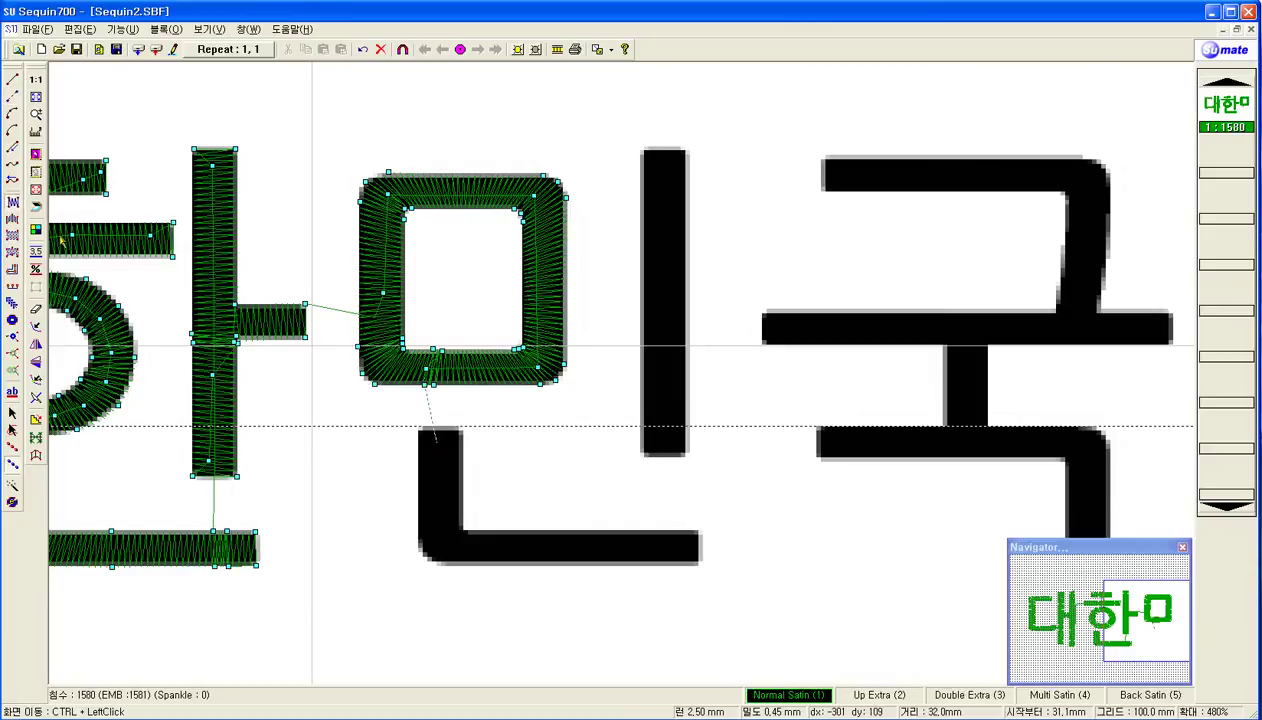
click(419, 429)
click(460, 430)
click(460, 528)
click(421, 545)
click(419, 544)
click(465, 531)
click(427, 558)
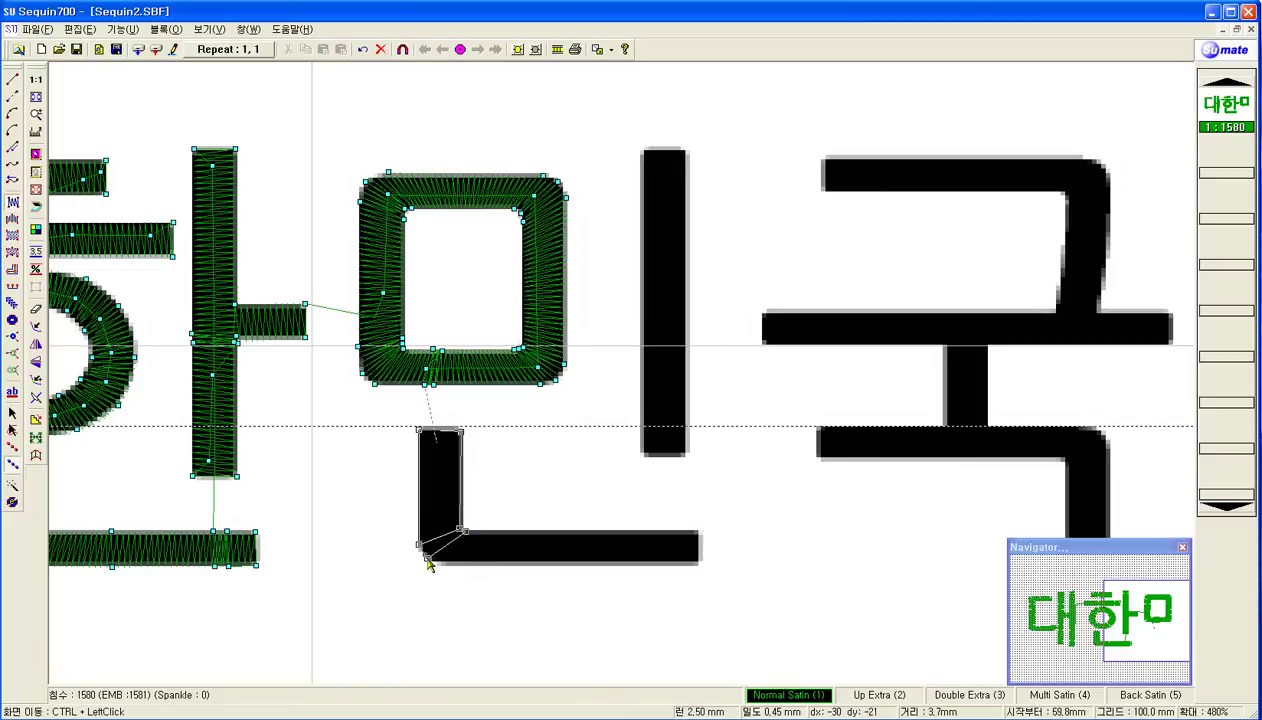
click(471, 533)
click(557, 557)
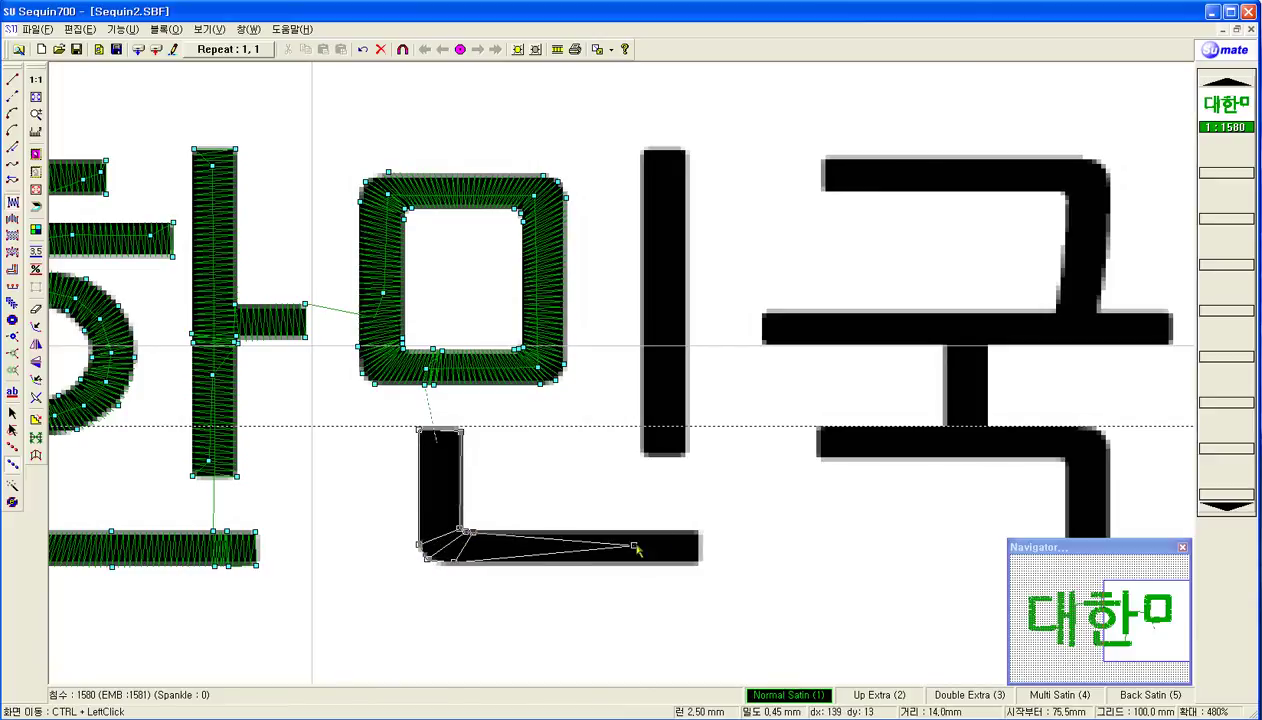
click(677, 535)
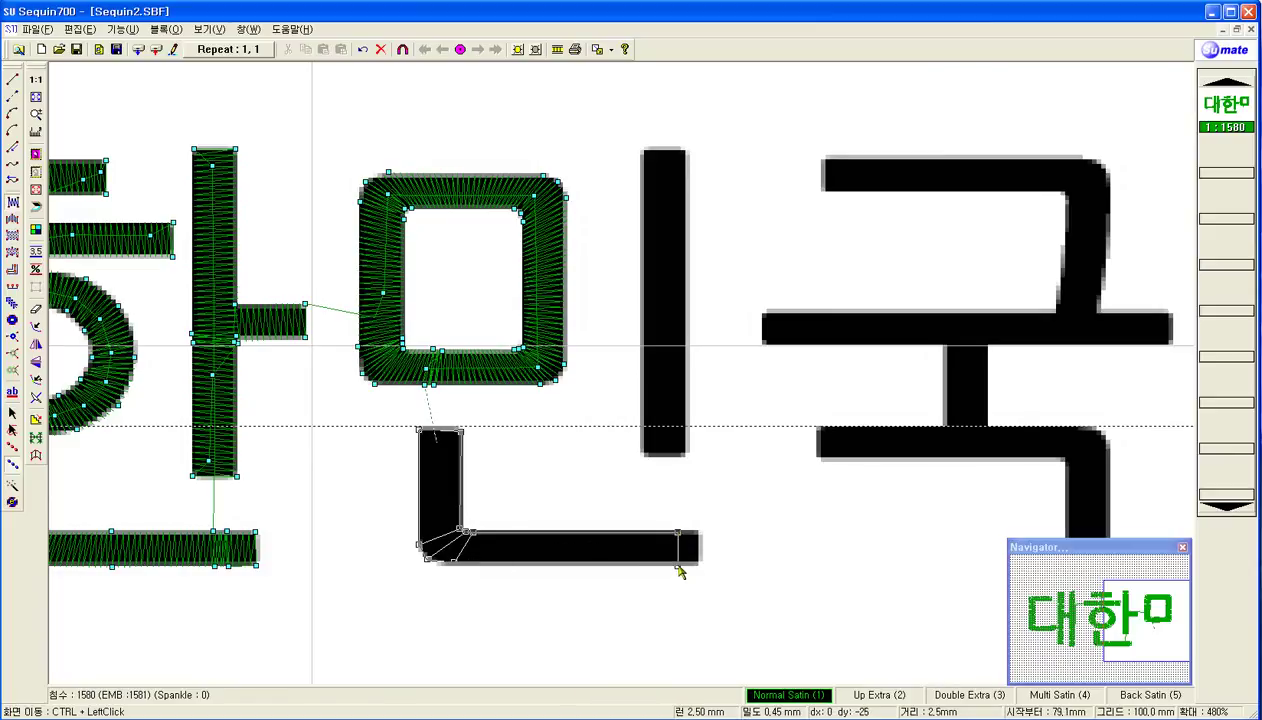
right_click(684, 565)
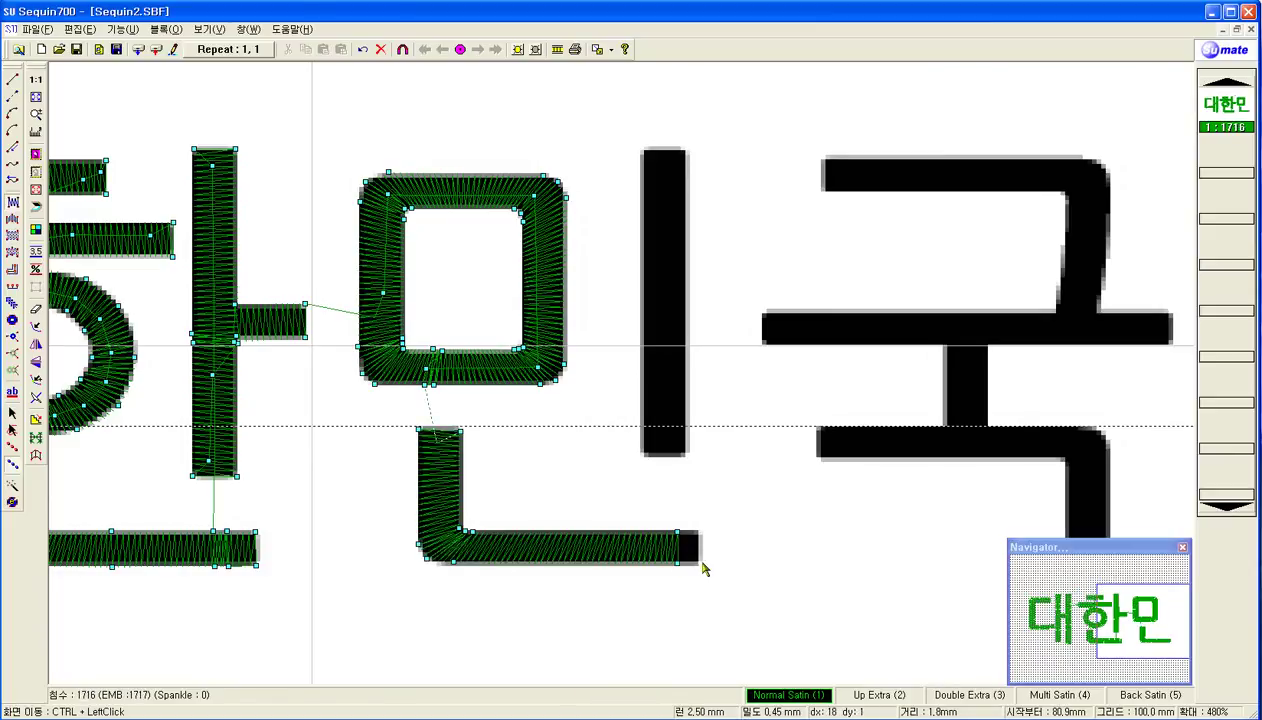
- Cover the remaining right end of ㄴ with a Normal Satin running back leftward to slightly overlap the previous satin
click(700, 562)
click(700, 534)
click(670, 562)
click(668, 534)
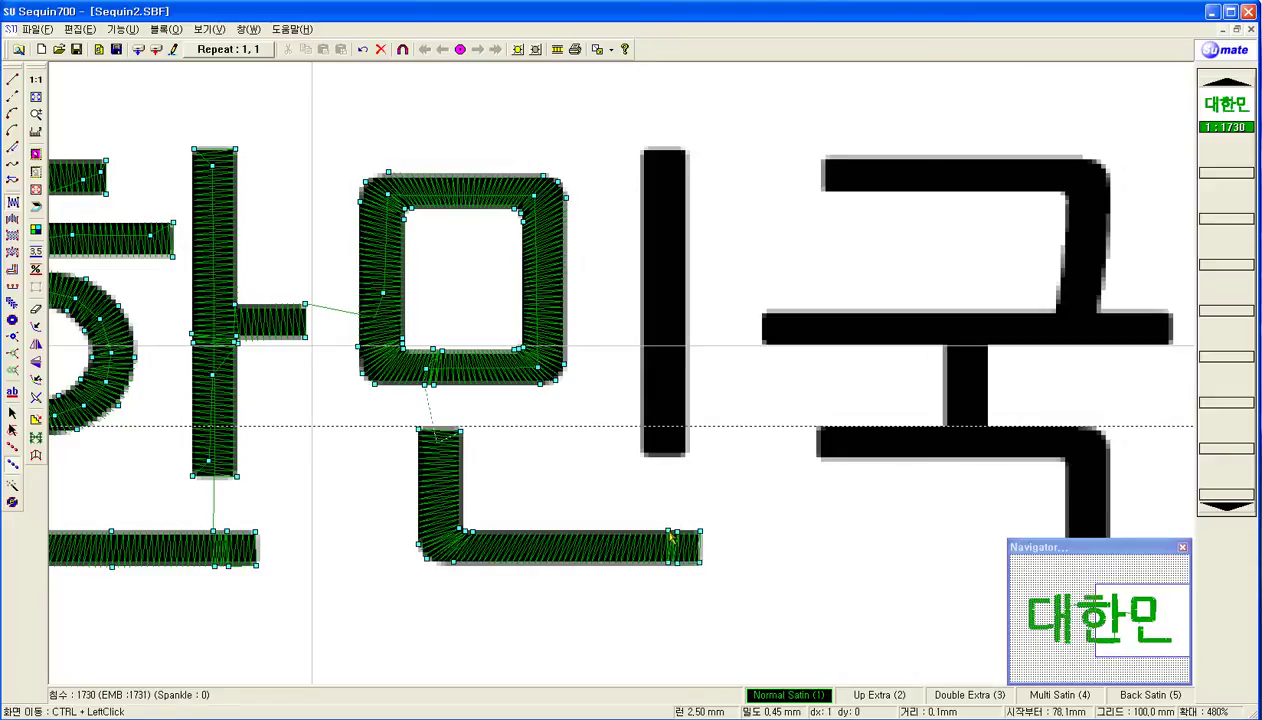
- Add a Jump Run from ㄴ up into the lower end of the ㅣ in 민, continued by a Normal Run to the stroke's upper end
click(669, 447)
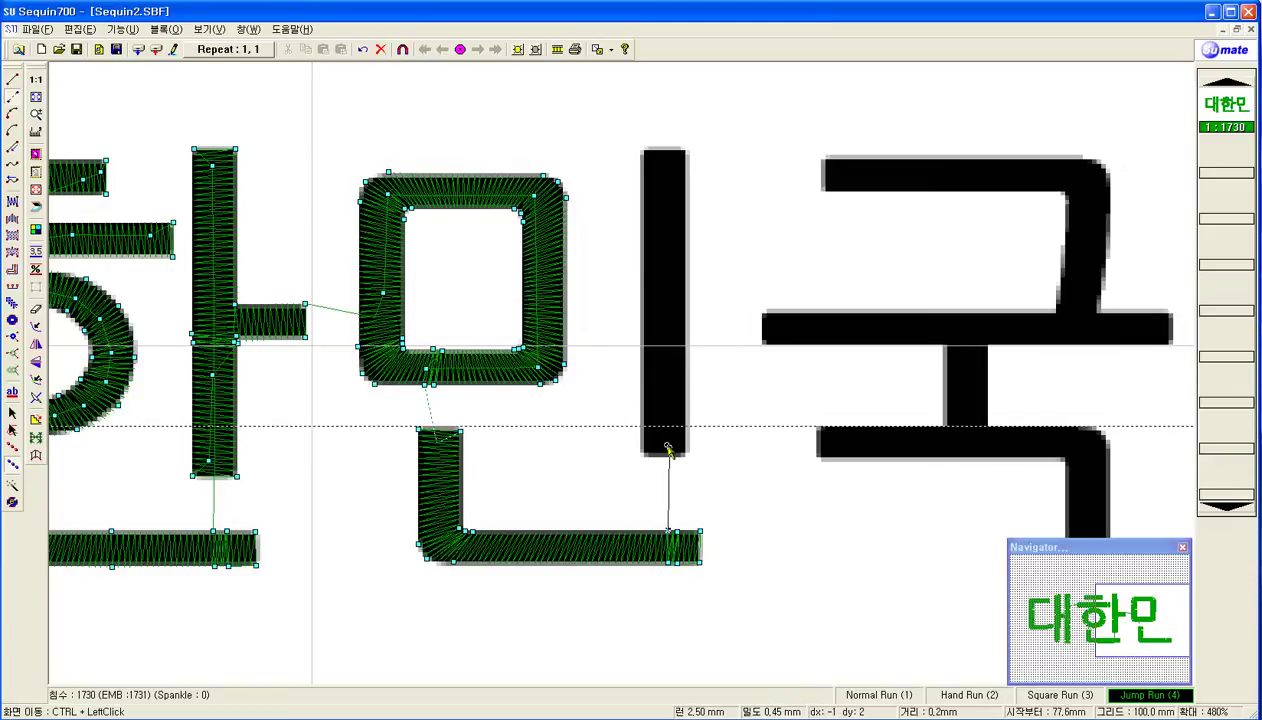
right_click(669, 379)
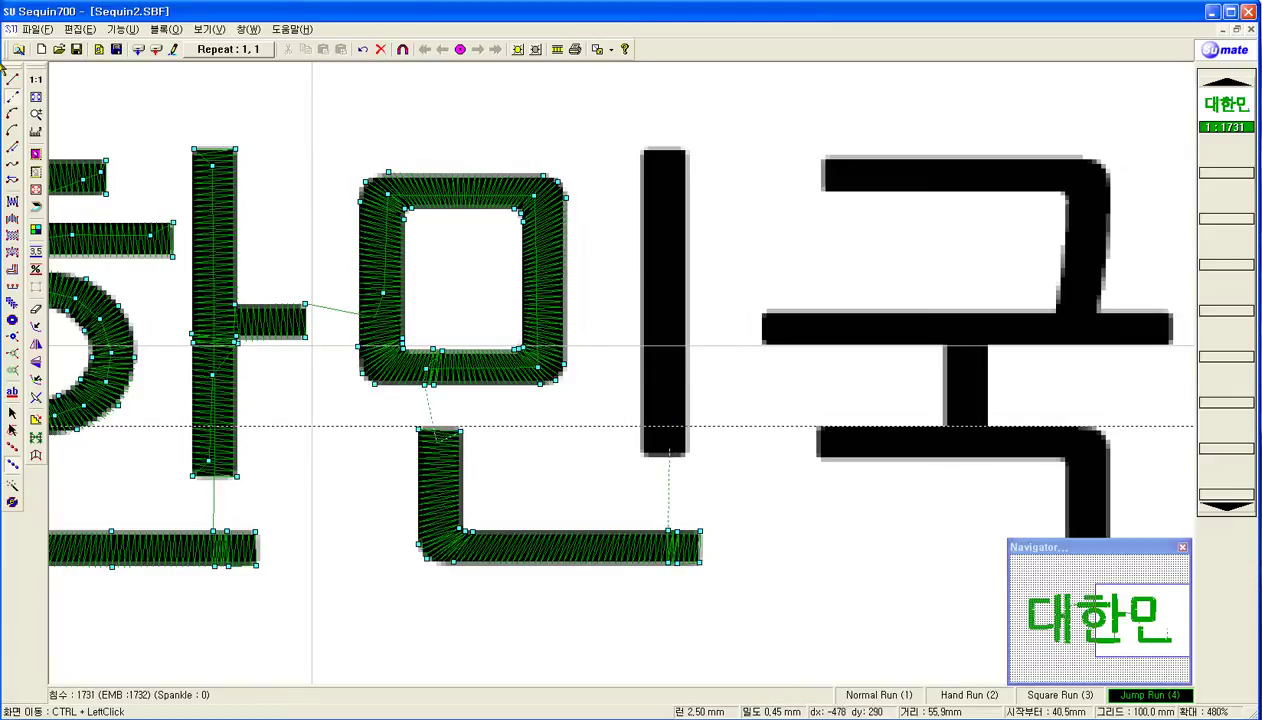
click(667, 168)
right_click(668, 169)
- Cover the upper part of ㅣ with a Normal Satin from its upper end down to the horizontal guide line
click(12, 217)
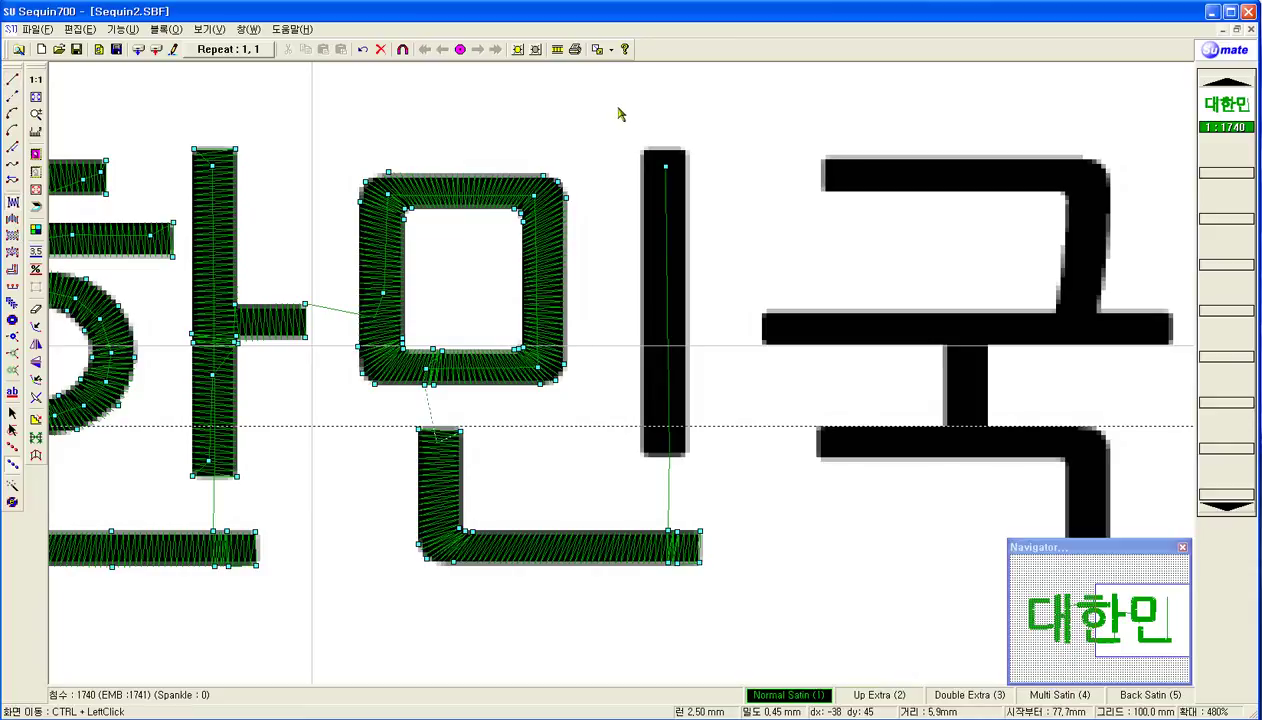
click(646, 151)
click(688, 172)
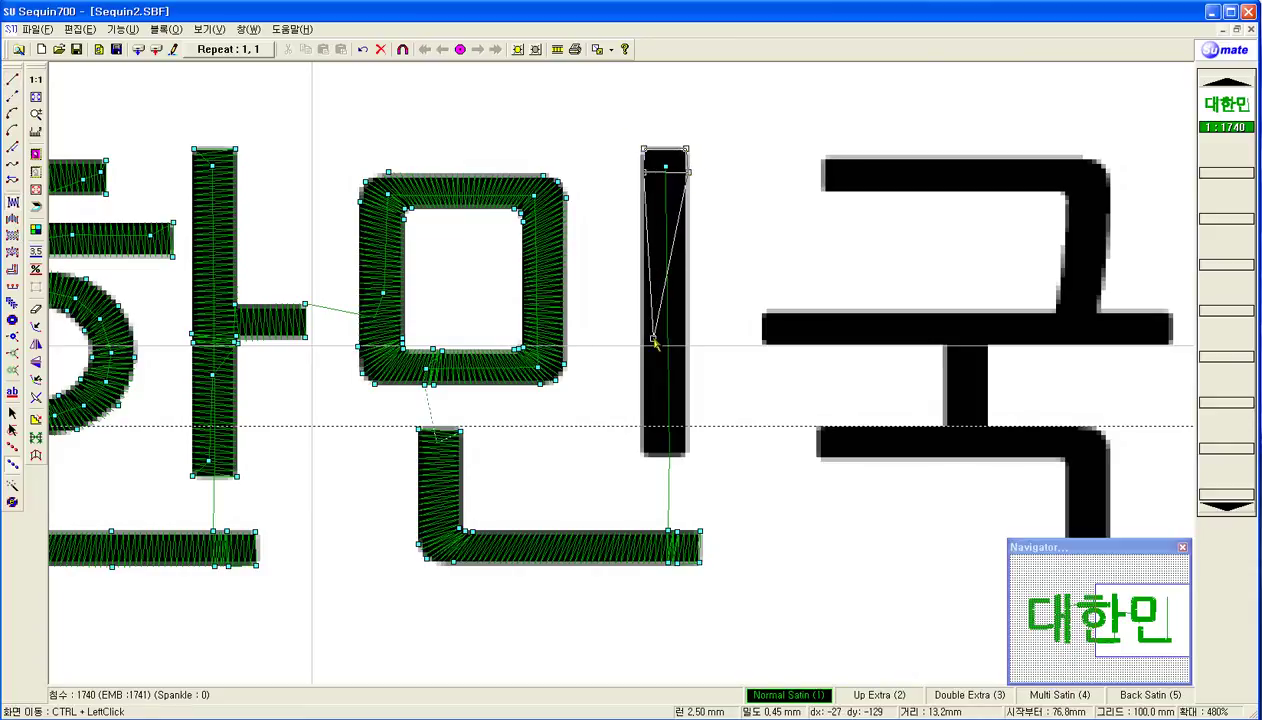
click(645, 352)
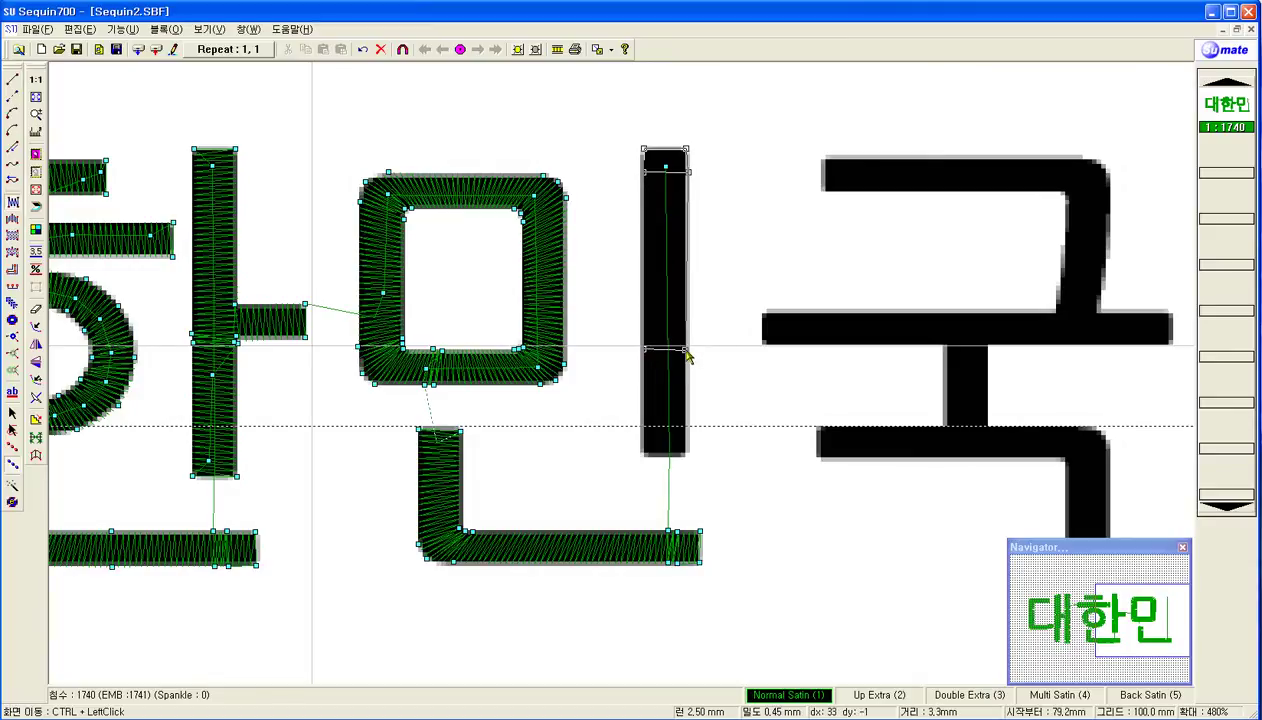
click(687, 352)
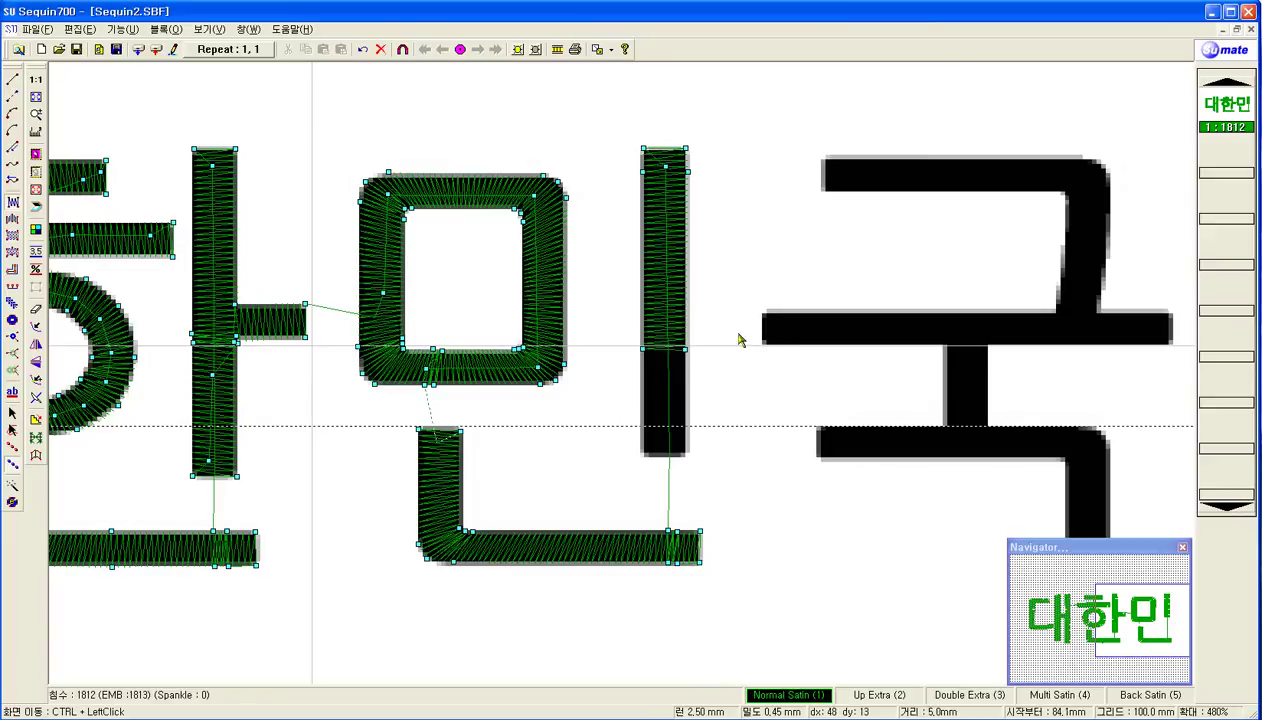
- Add a Normal Run down to the lower end of ㅣ and cover its lower part with a Normal Satin back up, overlapping the upper satin
click(12, 79)
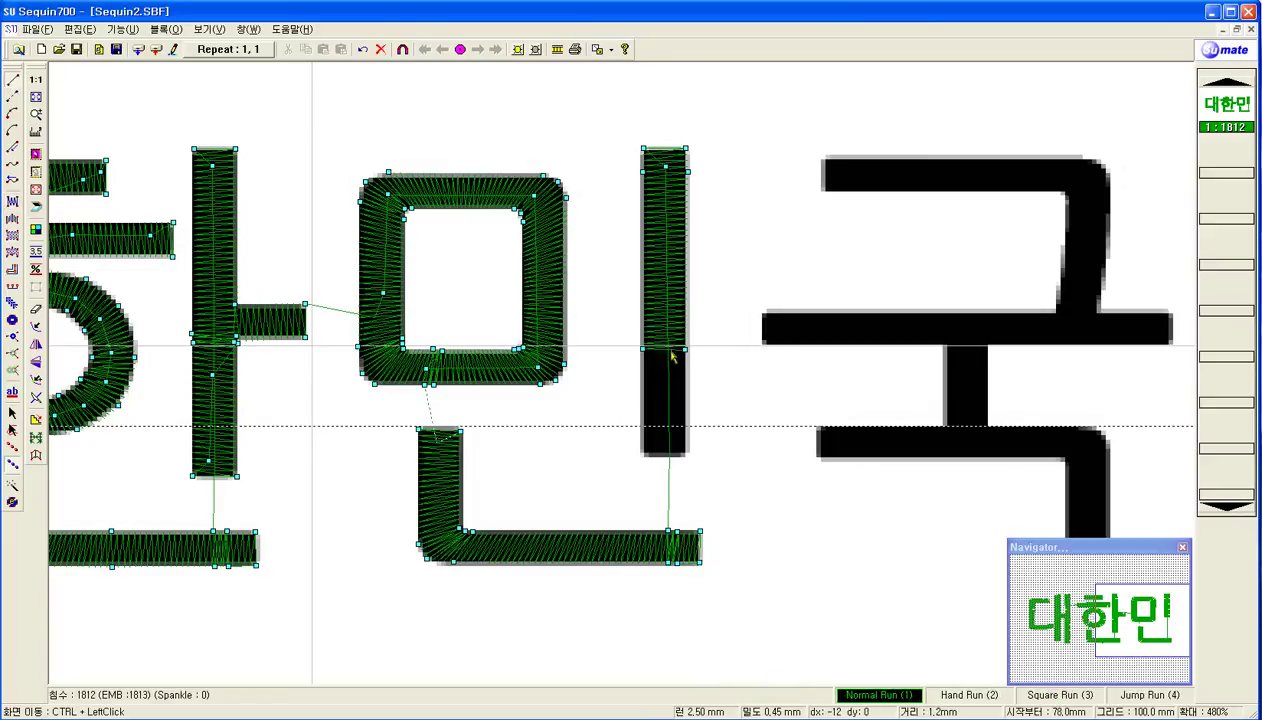
click(668, 386)
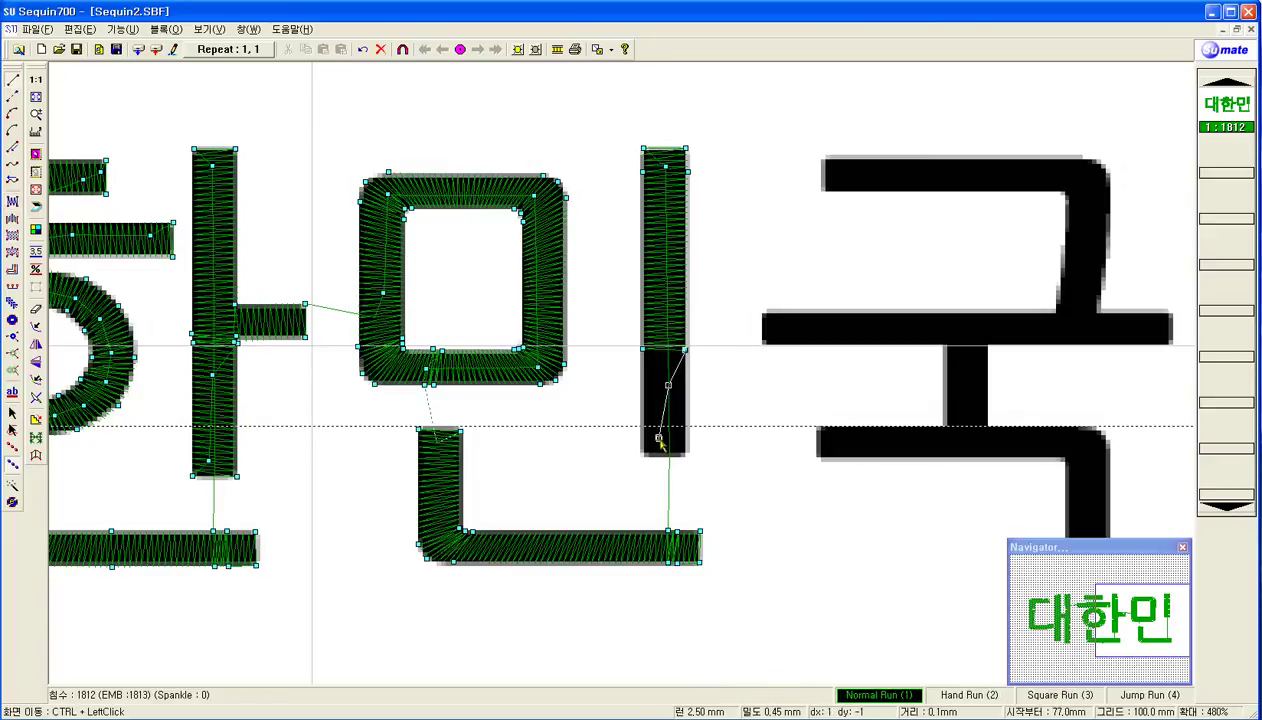
right_click(659, 436)
click(644, 456)
click(687, 457)
click(642, 340)
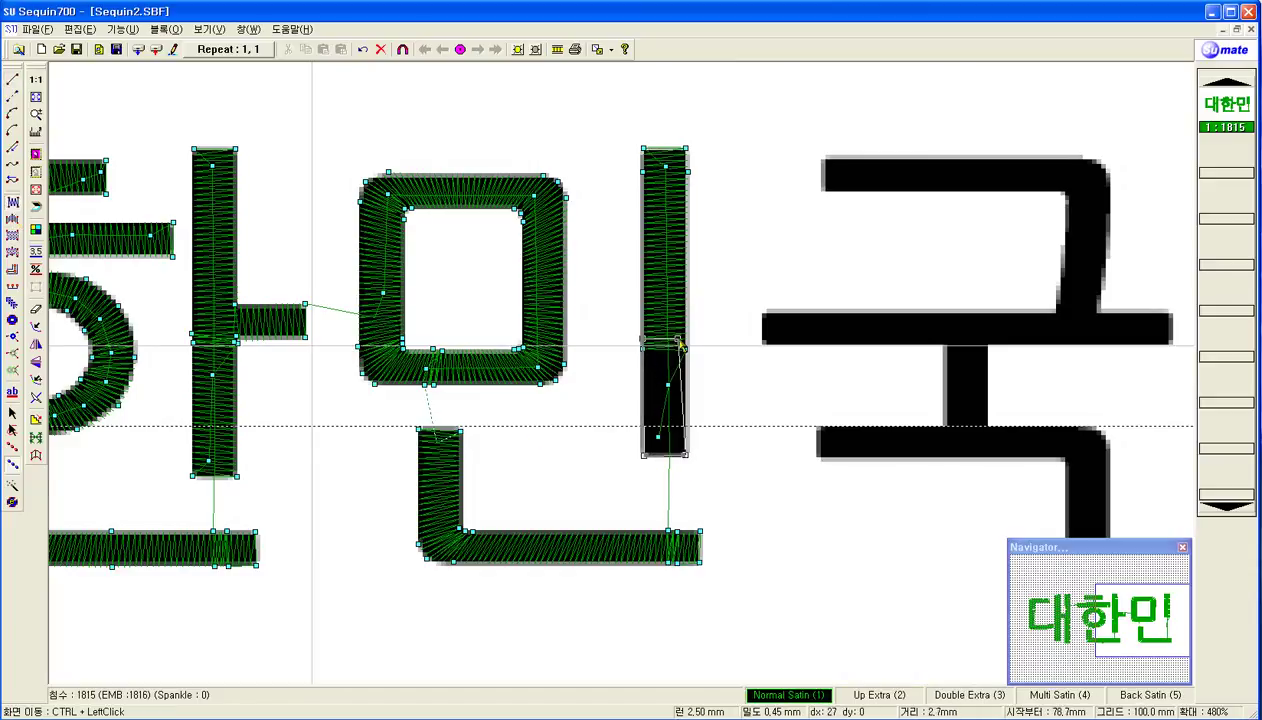
click(686, 343)
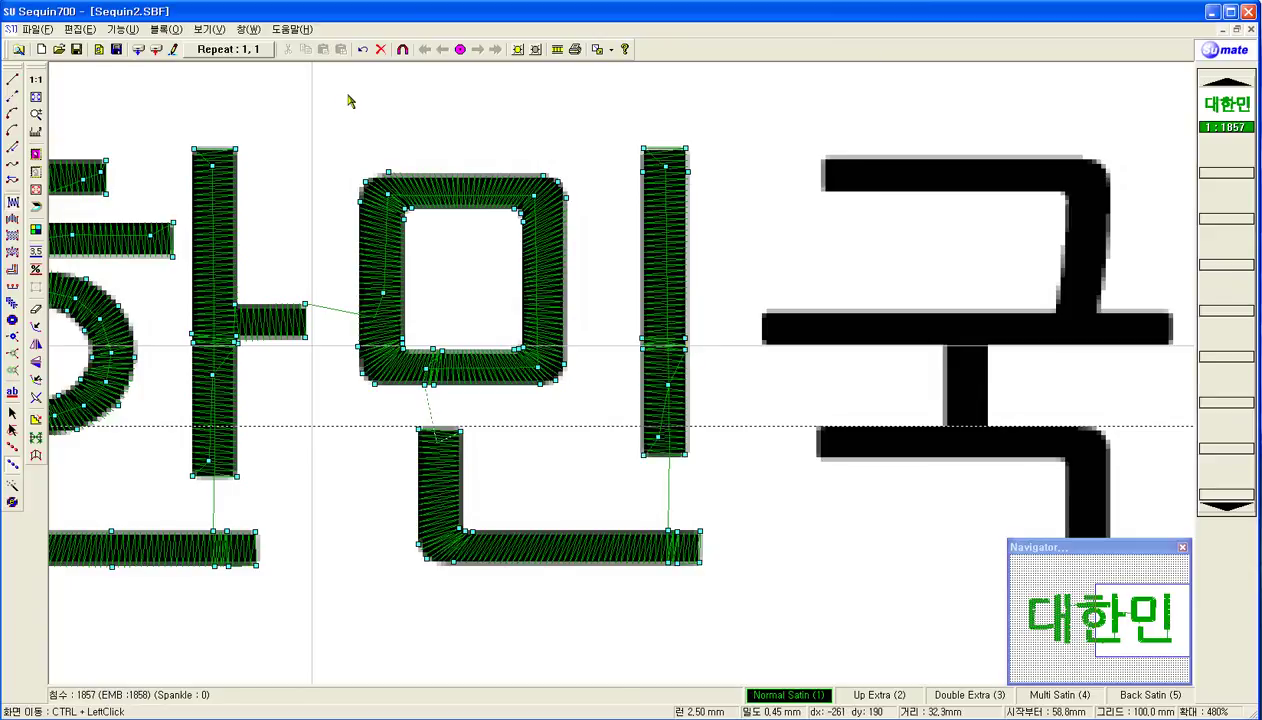
- Add a Jump Run to the left end of 국's horizontal bar, then a Normal Run along the bar, up and around the upper ㄱ to its left end
click(15, 98)
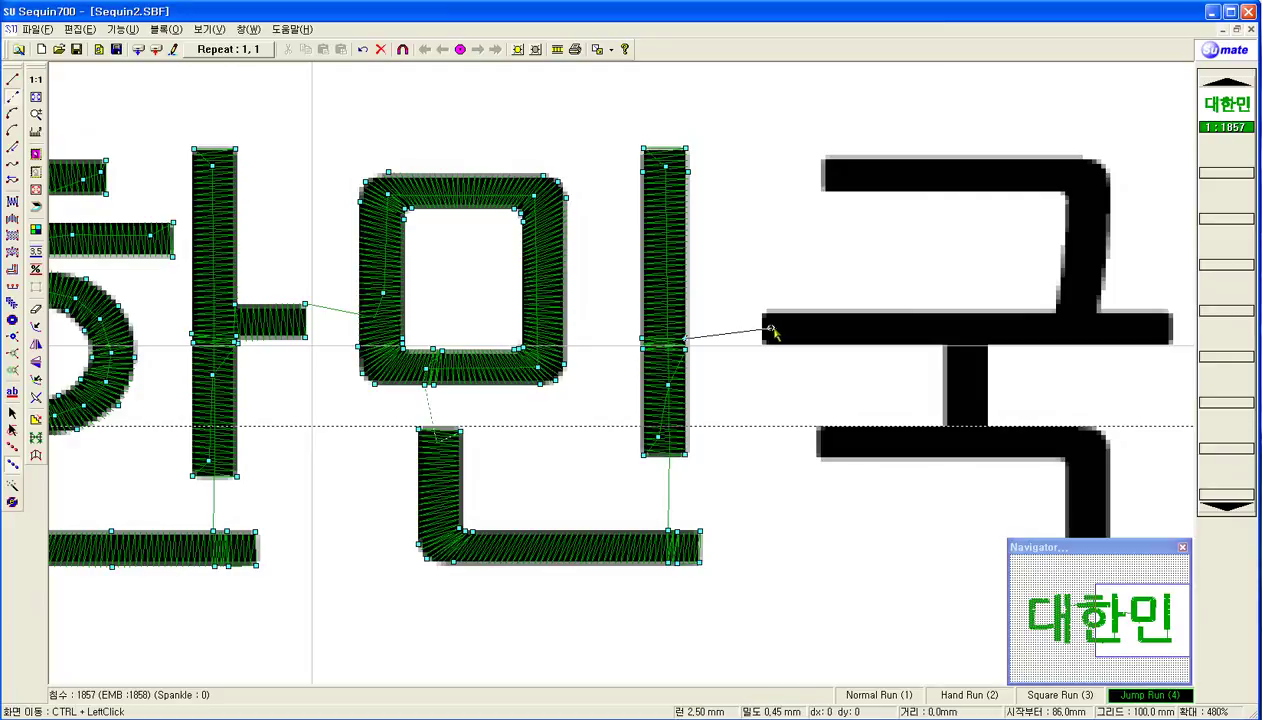
click(770, 329)
key(1)
click(792, 332)
click(1079, 330)
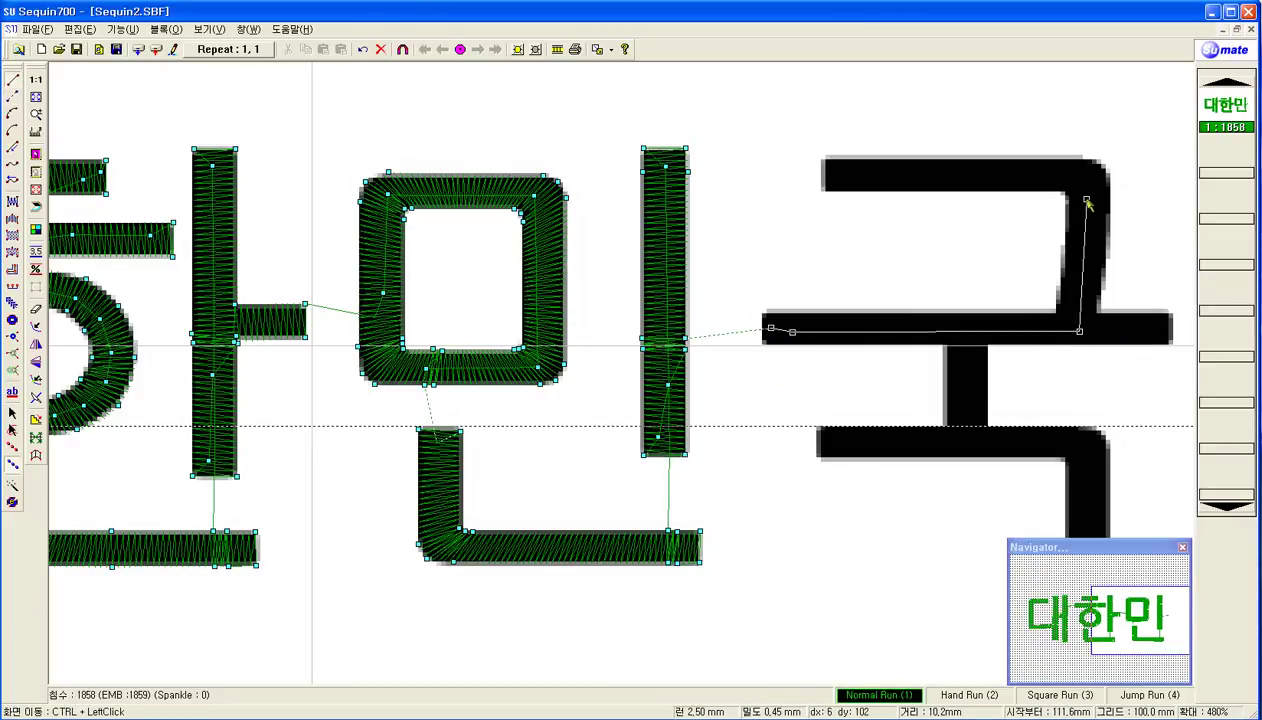
click(1087, 182)
click(1069, 176)
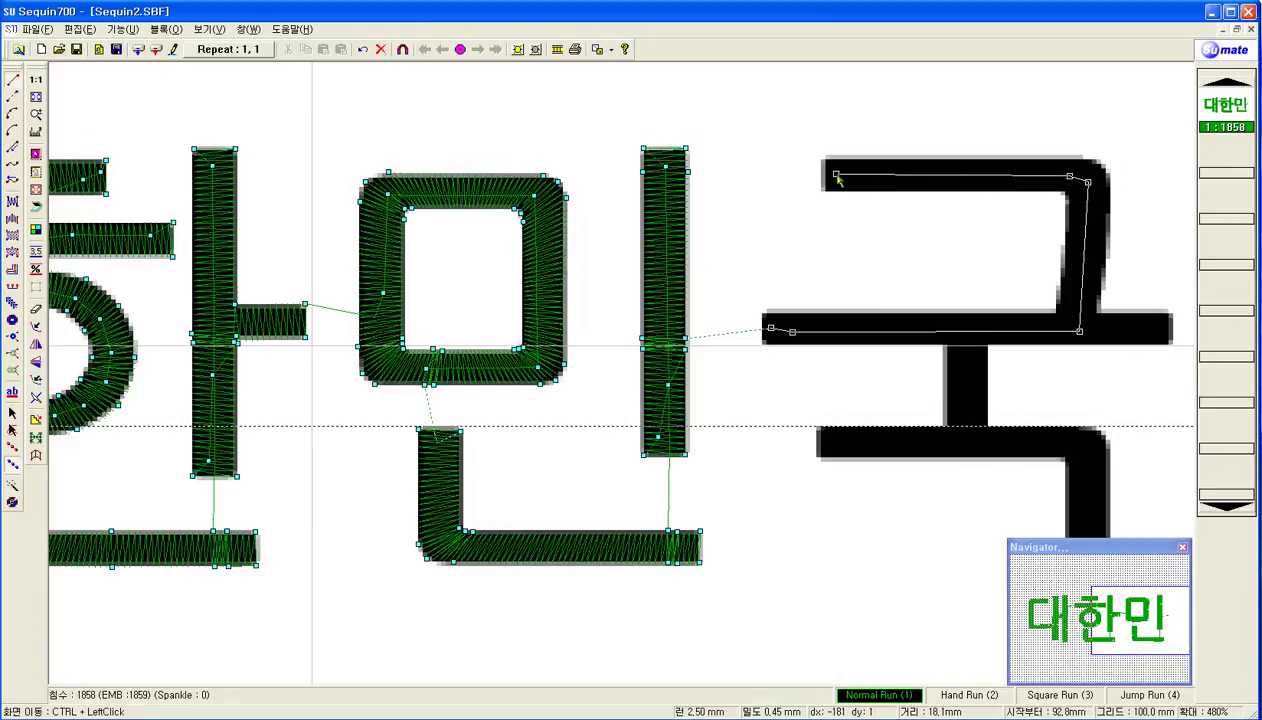
right_click(800, 174)
- Cover the upper ㄱ of 국 with a Normal Satin from its left end around the corner down into the horizontal bar
click(12, 201)
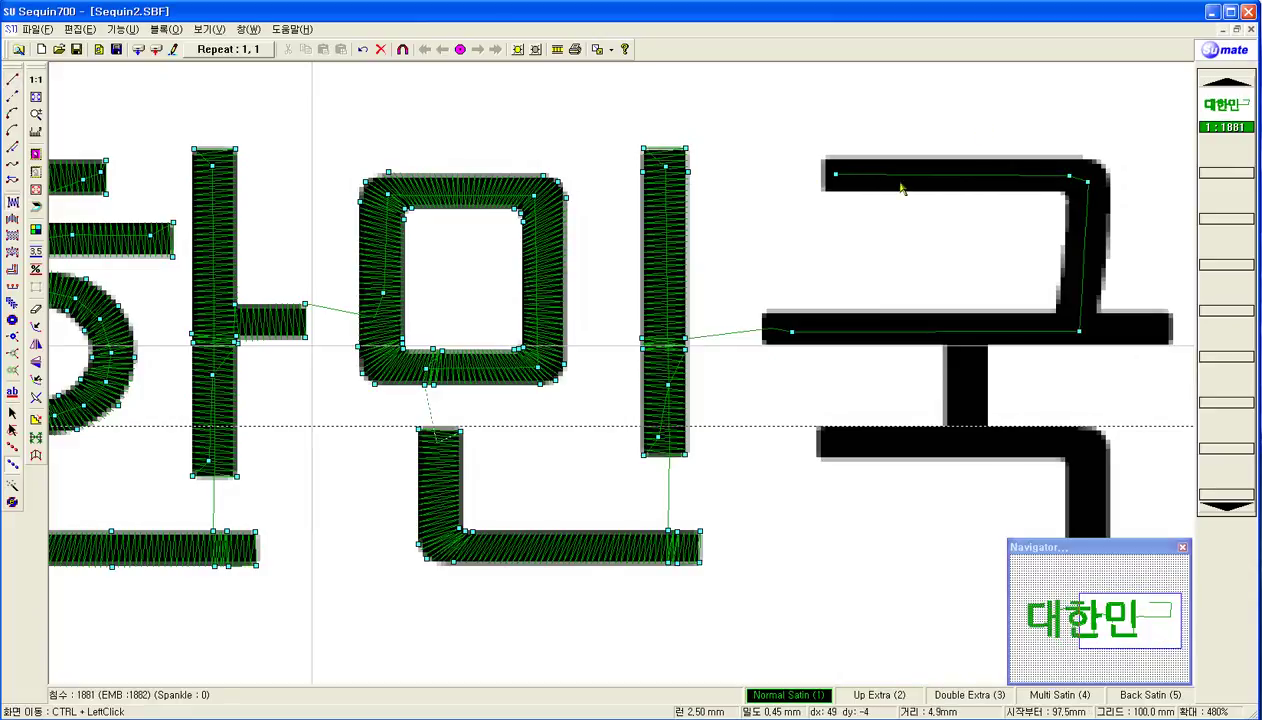
click(826, 192)
click(1063, 191)
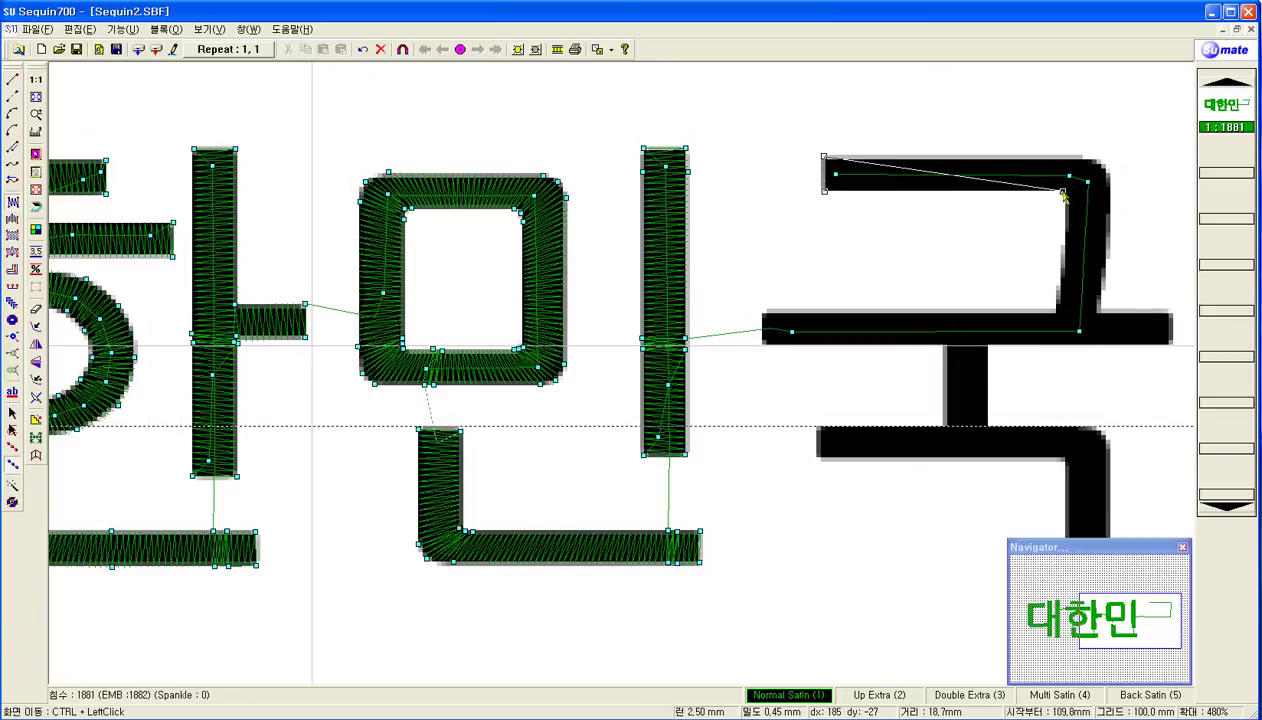
click(1086, 160)
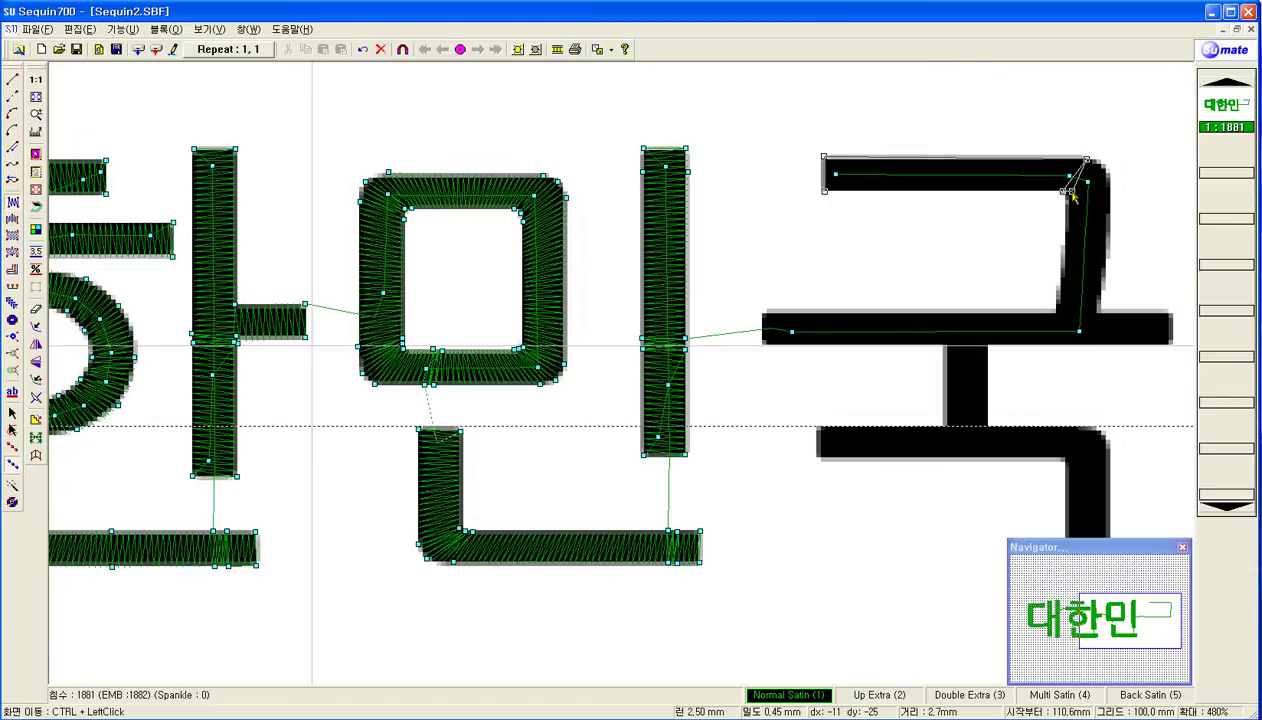
click(1103, 169)
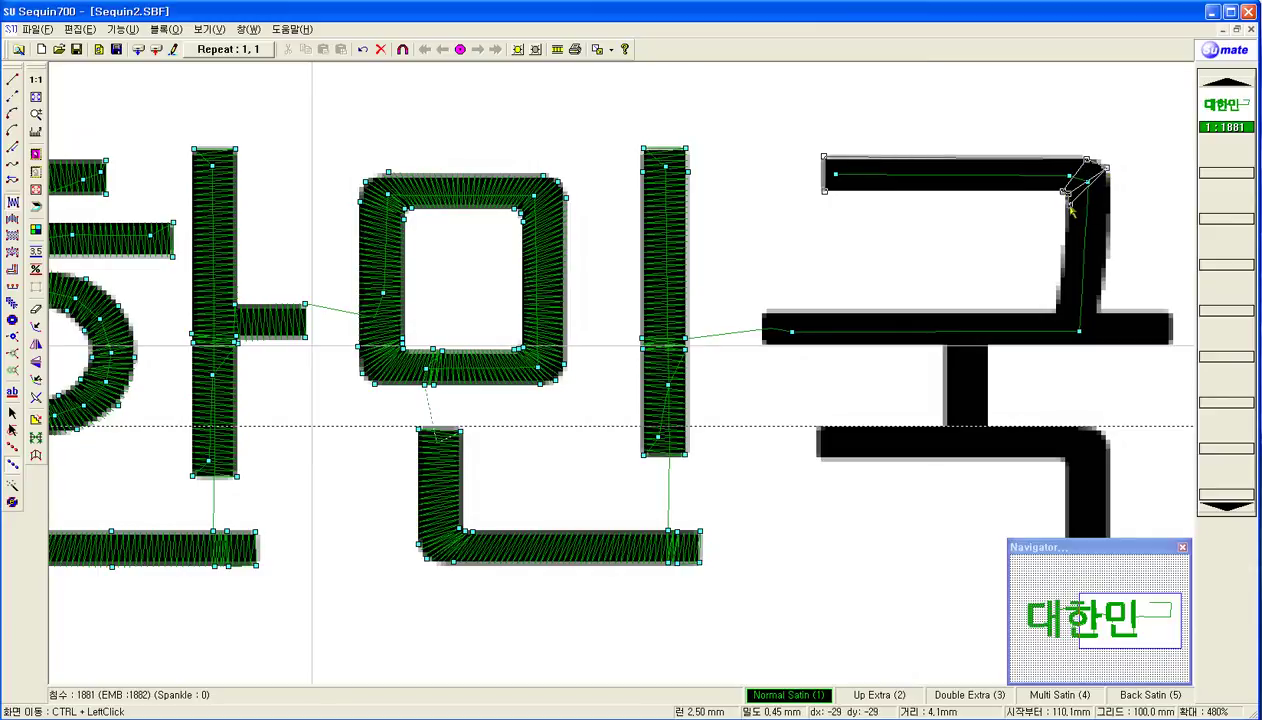
click(1113, 196)
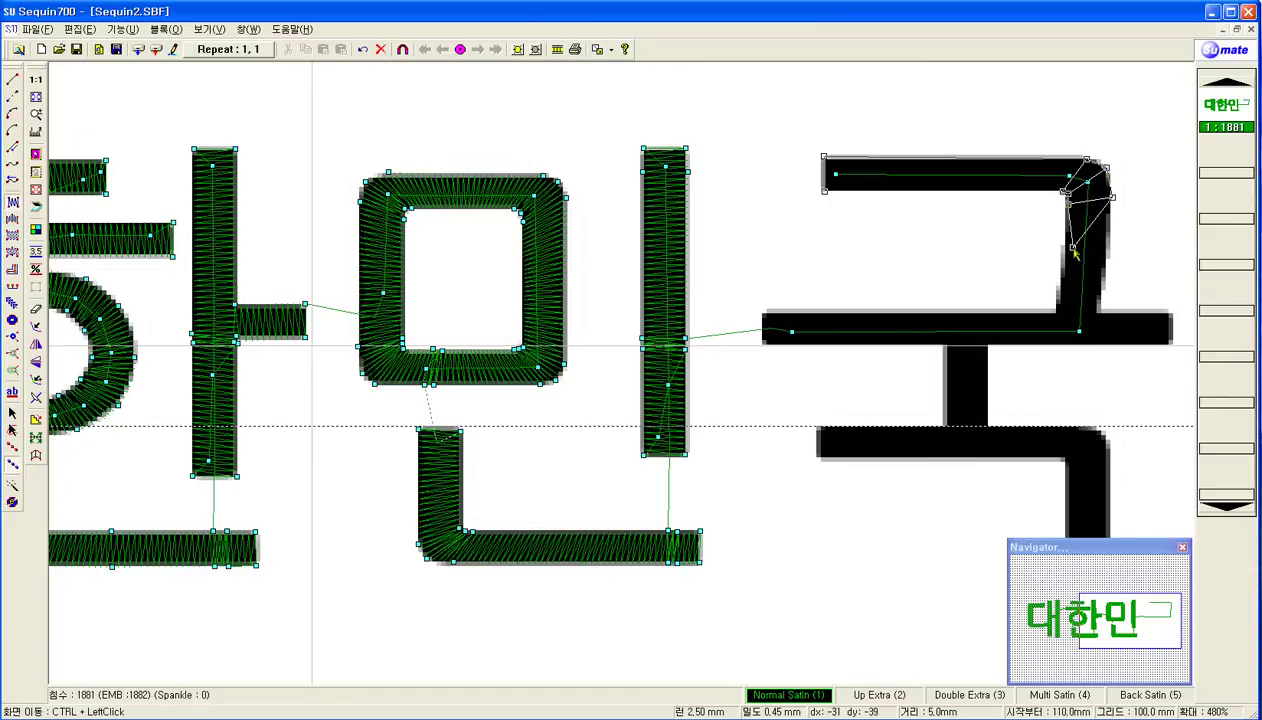
click(1068, 248)
click(1107, 248)
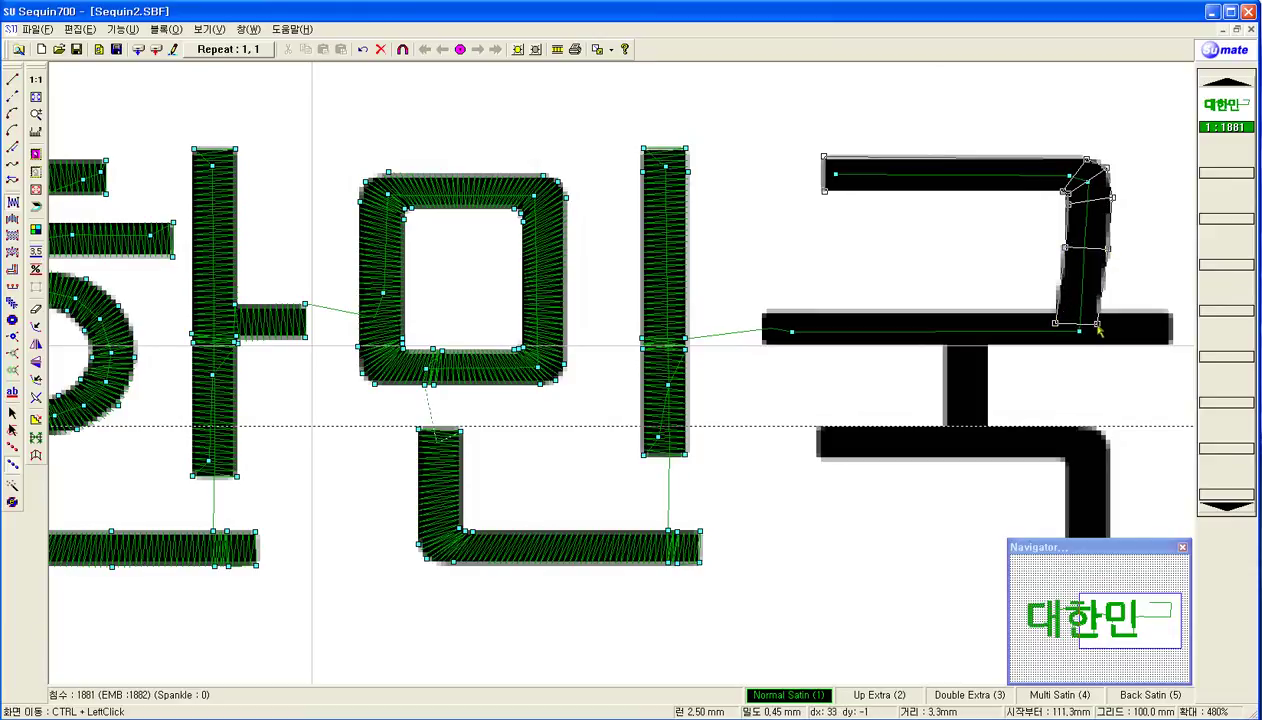
click(1097, 322)
key(Return)
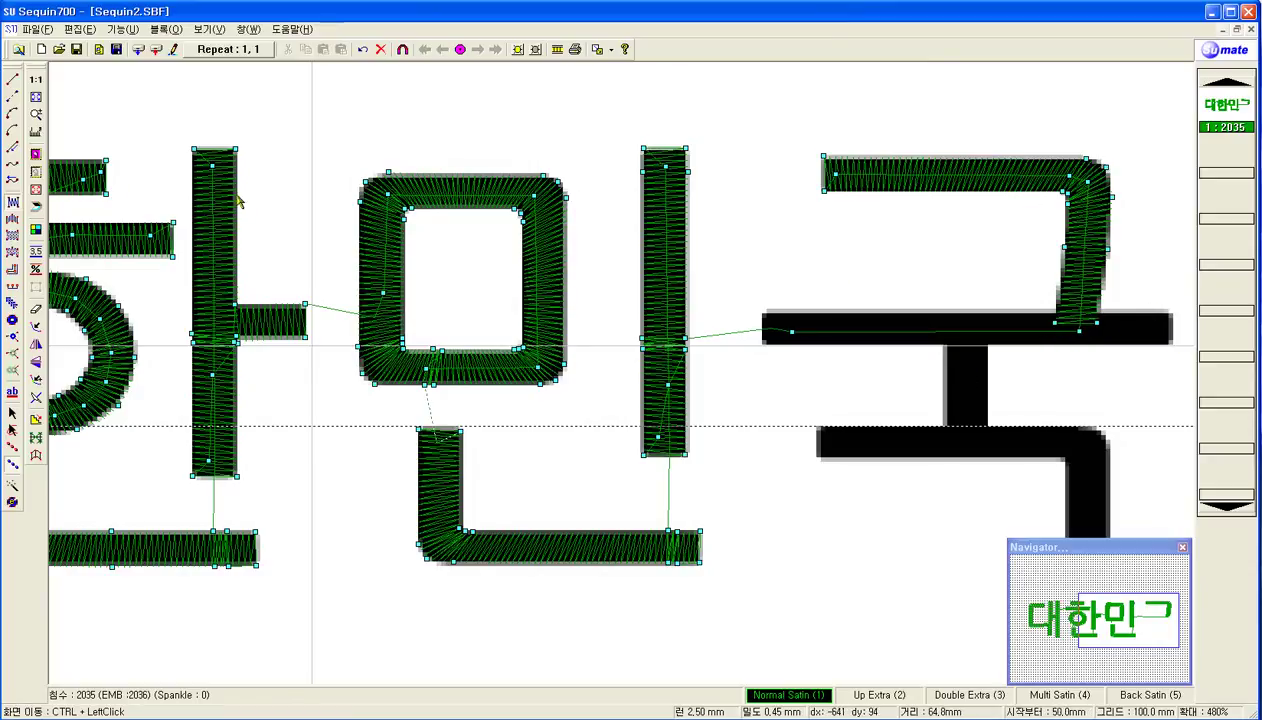
- Add a Normal Run from the lower end of ㄱ along the horizontal bar to the bar's right end
click(12, 80)
click(1120, 333)
click(1161, 329)
right_click(1163, 336)
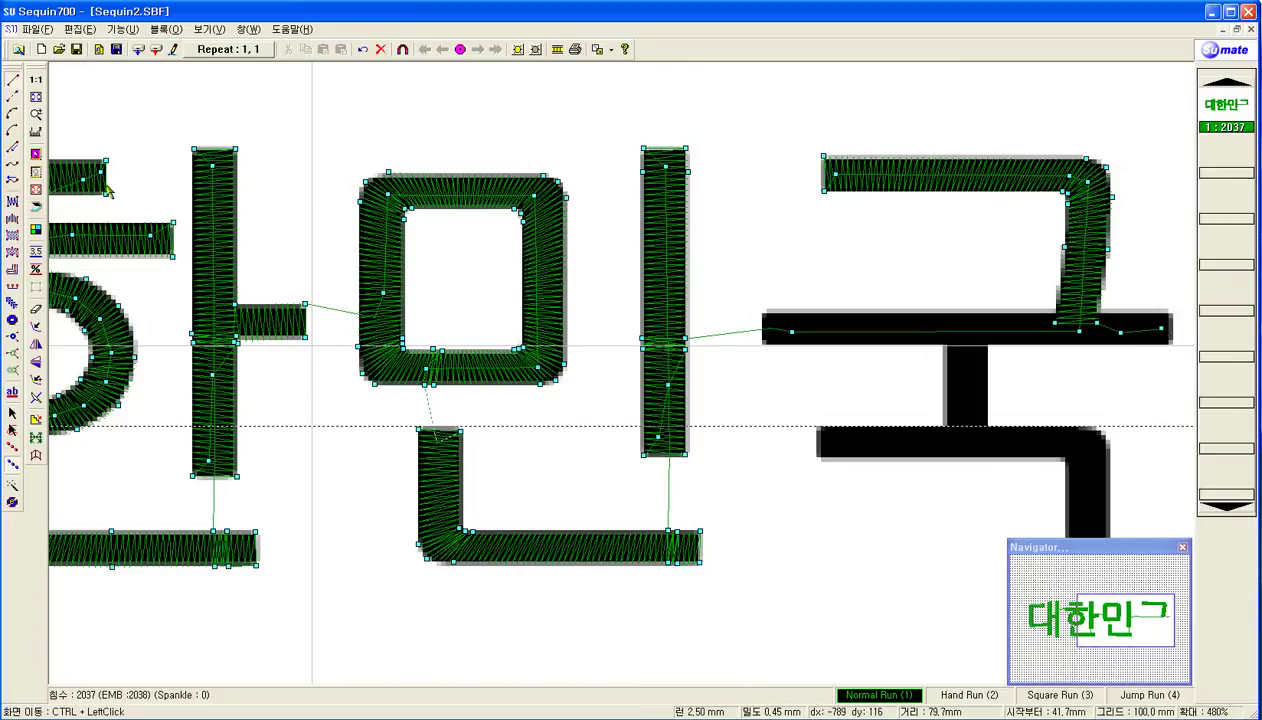
- Cover the right part of 국's horizontal bar with a Normal Satin from its right end to just left of the ㅜ stem
click(12, 203)
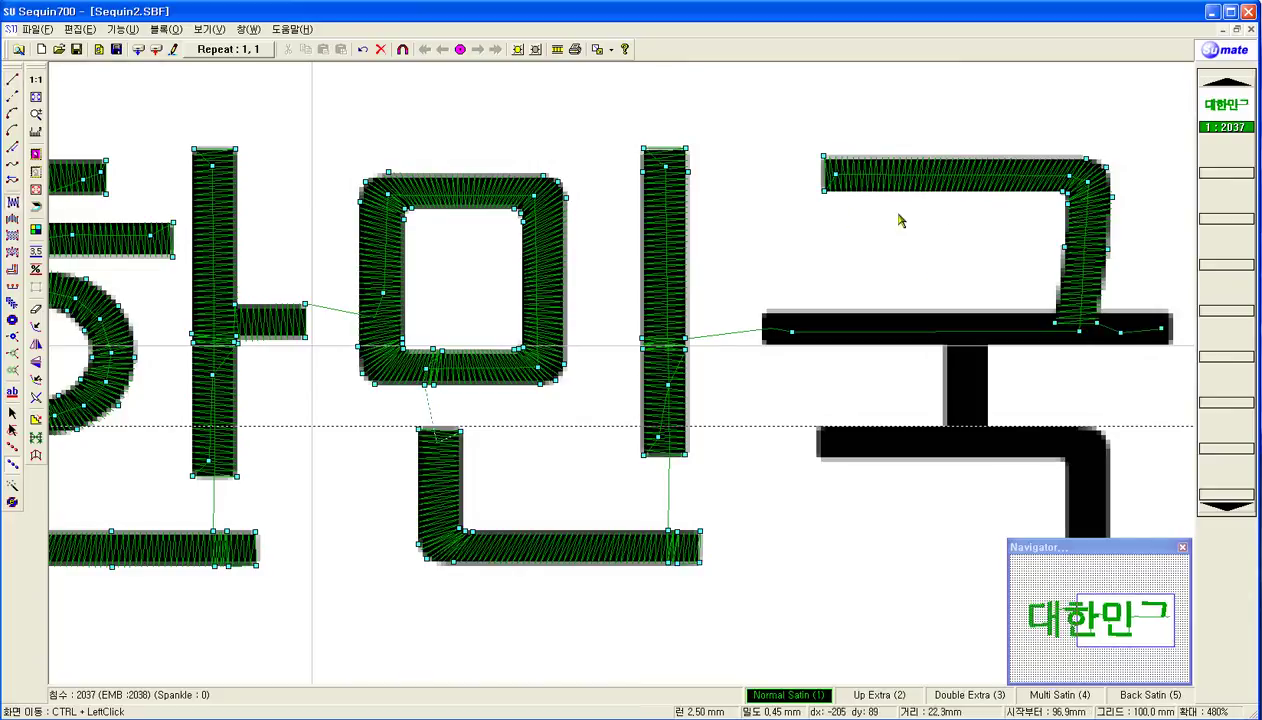
click(1169, 313)
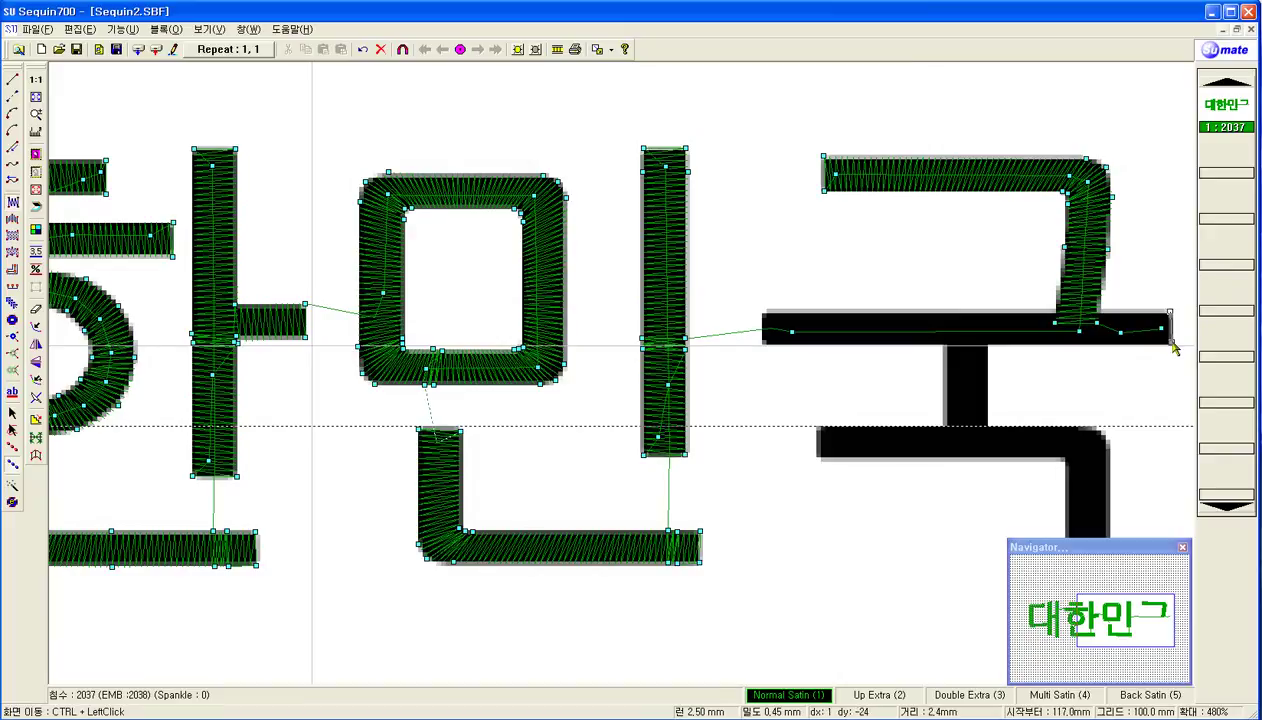
click(1172, 345)
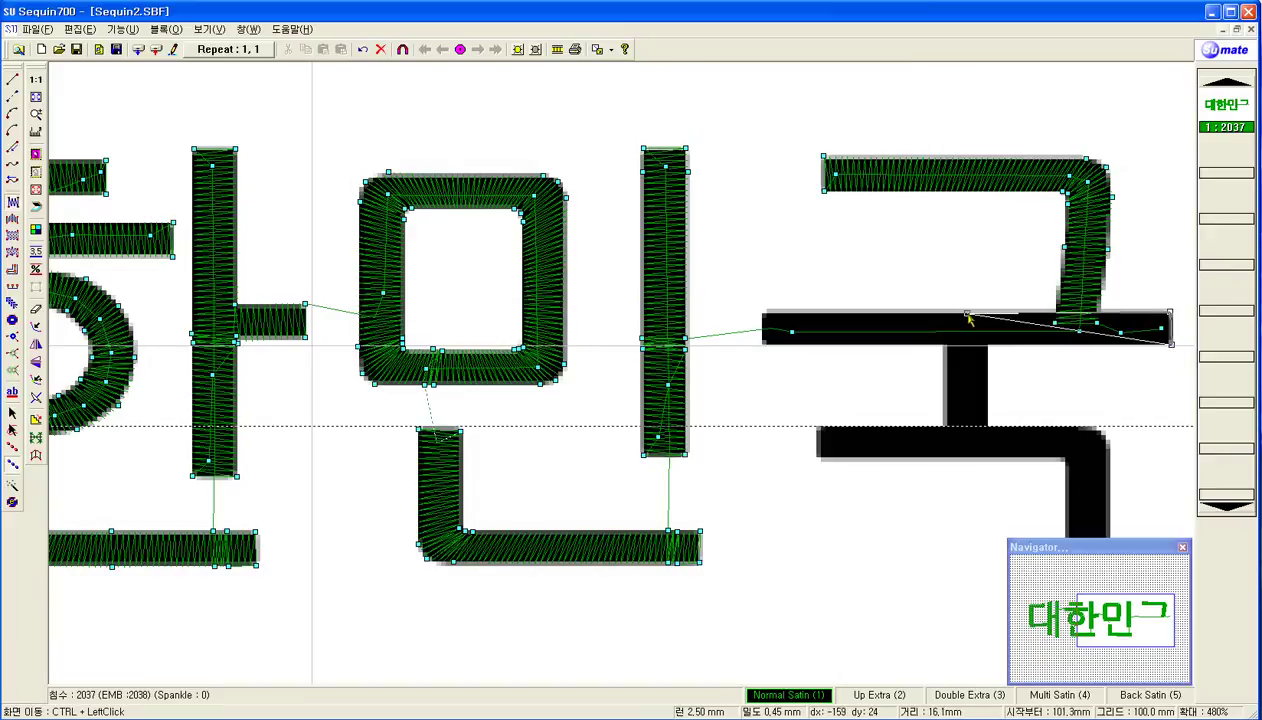
click(932, 314)
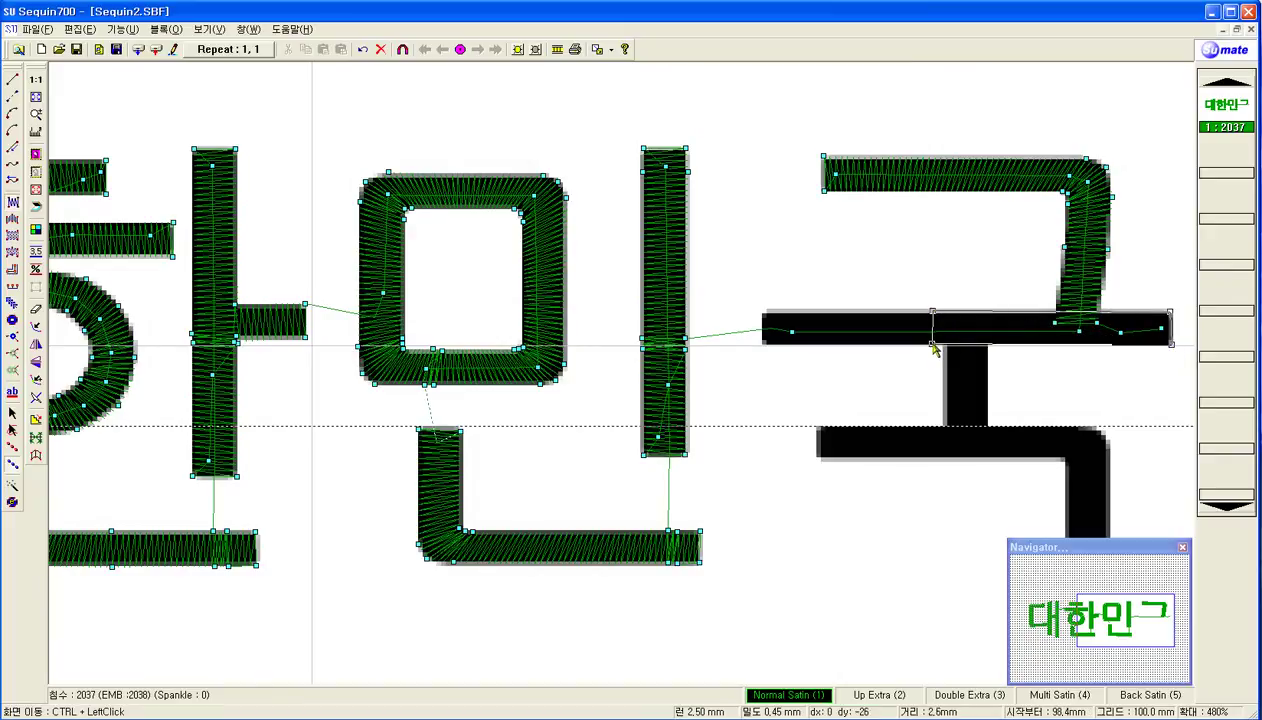
click(932, 345)
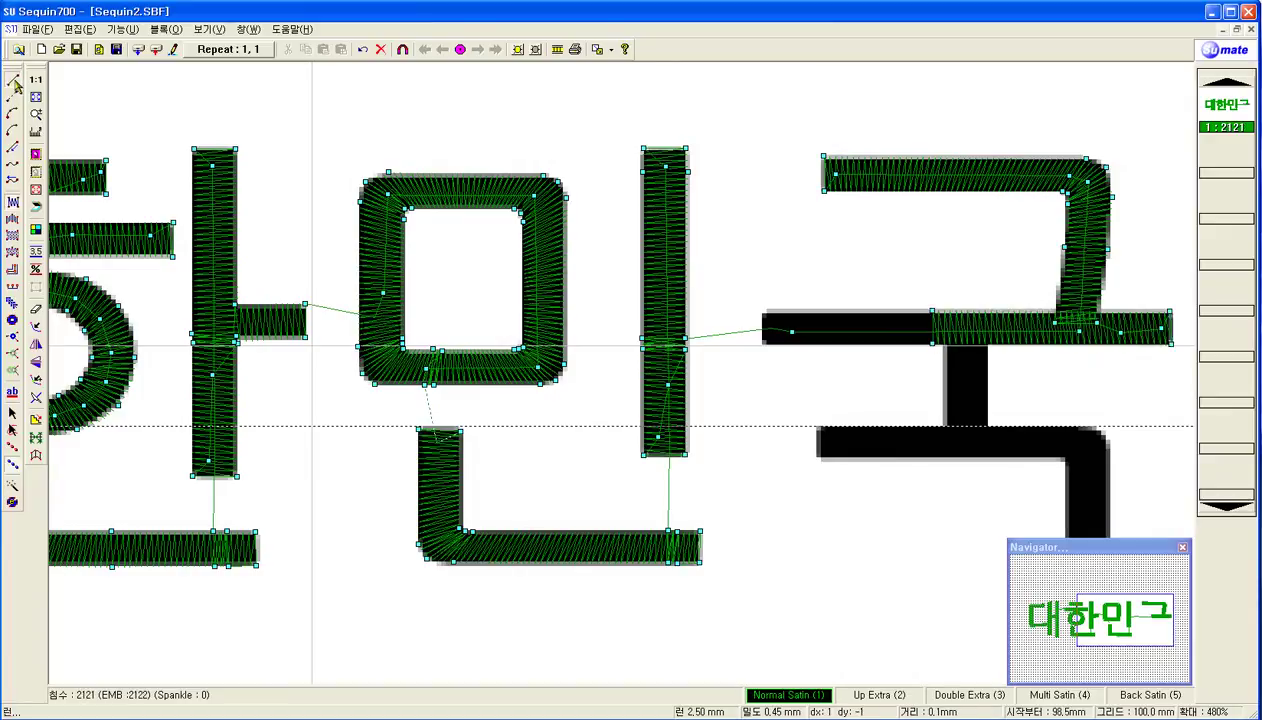
- Add a Normal Run to the bar's left end and cover its left part with a Normal Satin back to the ㅜ stem, overlapping the previous satin
click(808, 334)
click(770, 328)
right_click(768, 326)
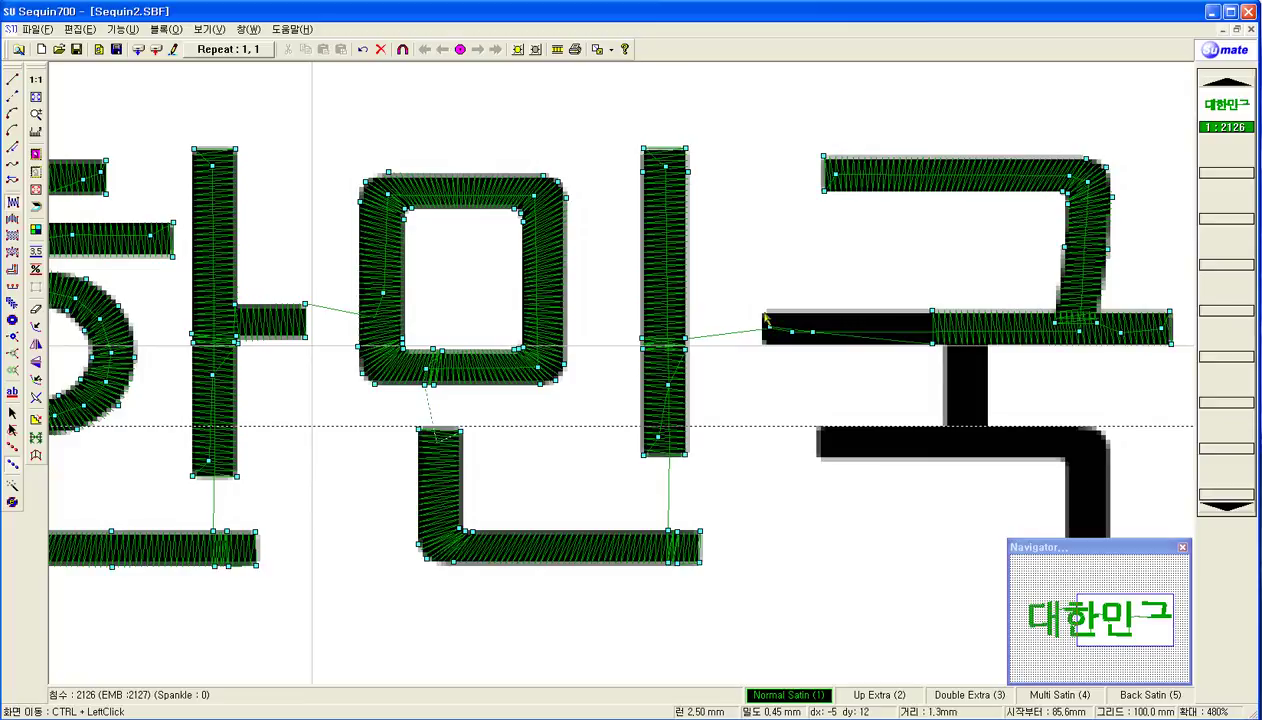
click(761, 347)
click(947, 314)
click(947, 340)
right_click(958, 357)
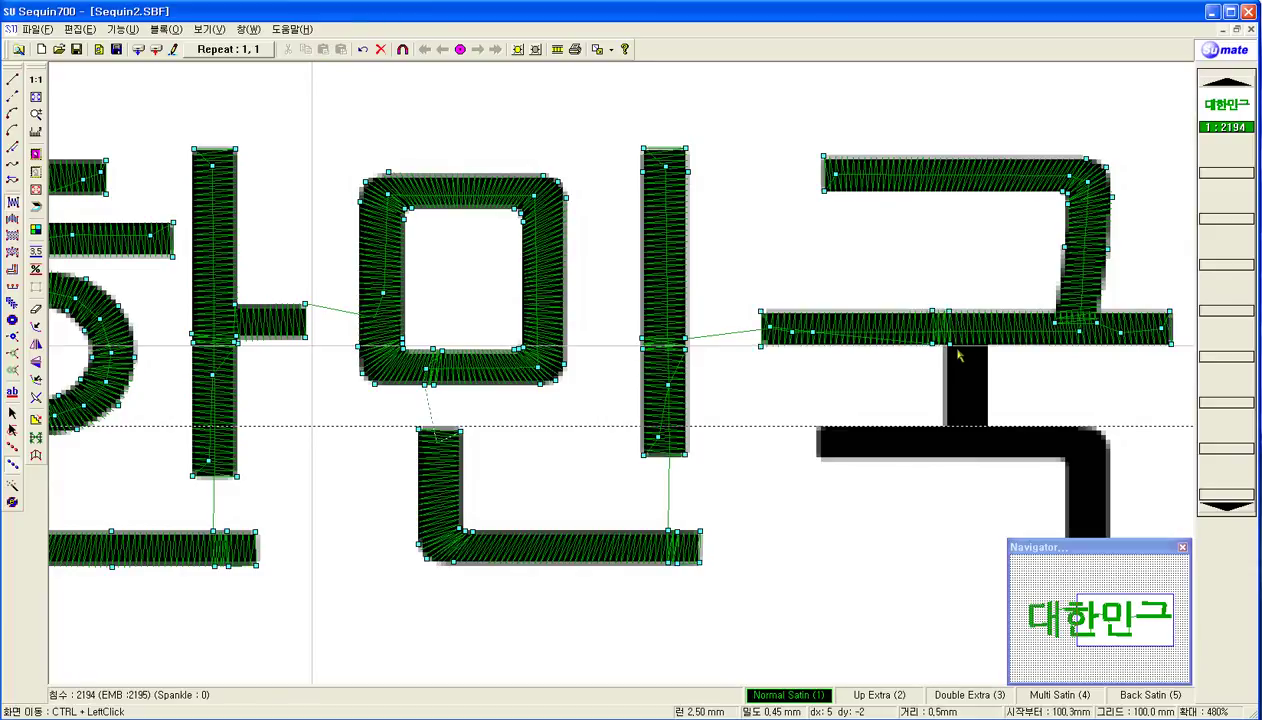
- Cover 국's ㅜ stem with a Normal Satin, and add a Normal Run from its lower end to the lower ㄱ's left end
click(944, 342)
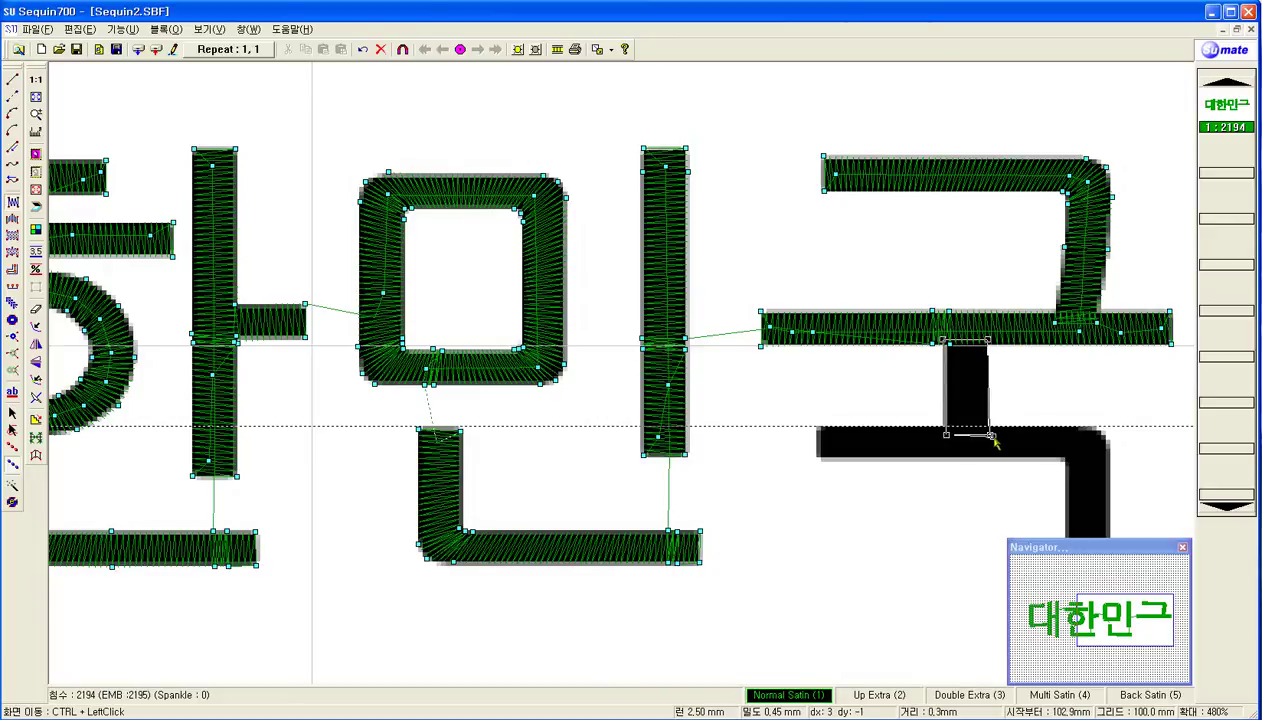
click(988, 438)
key(2)
click(11, 90)
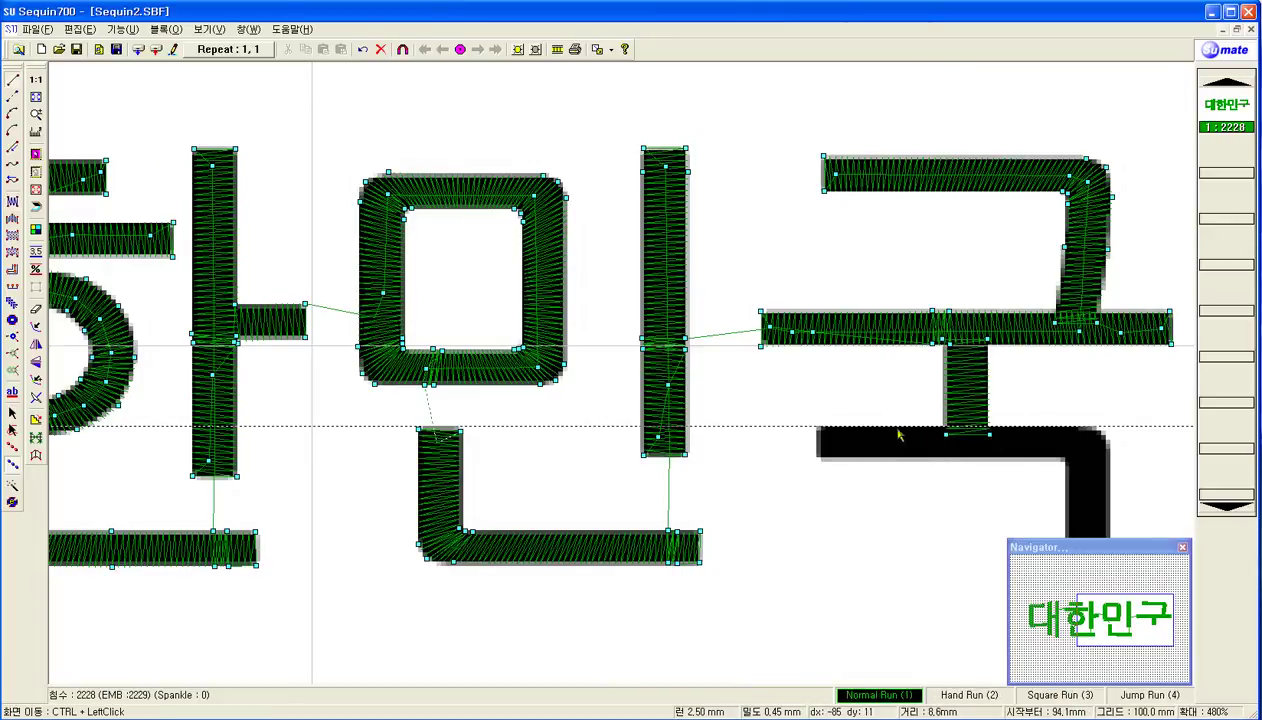
click(925, 445)
right_click(147, 308)
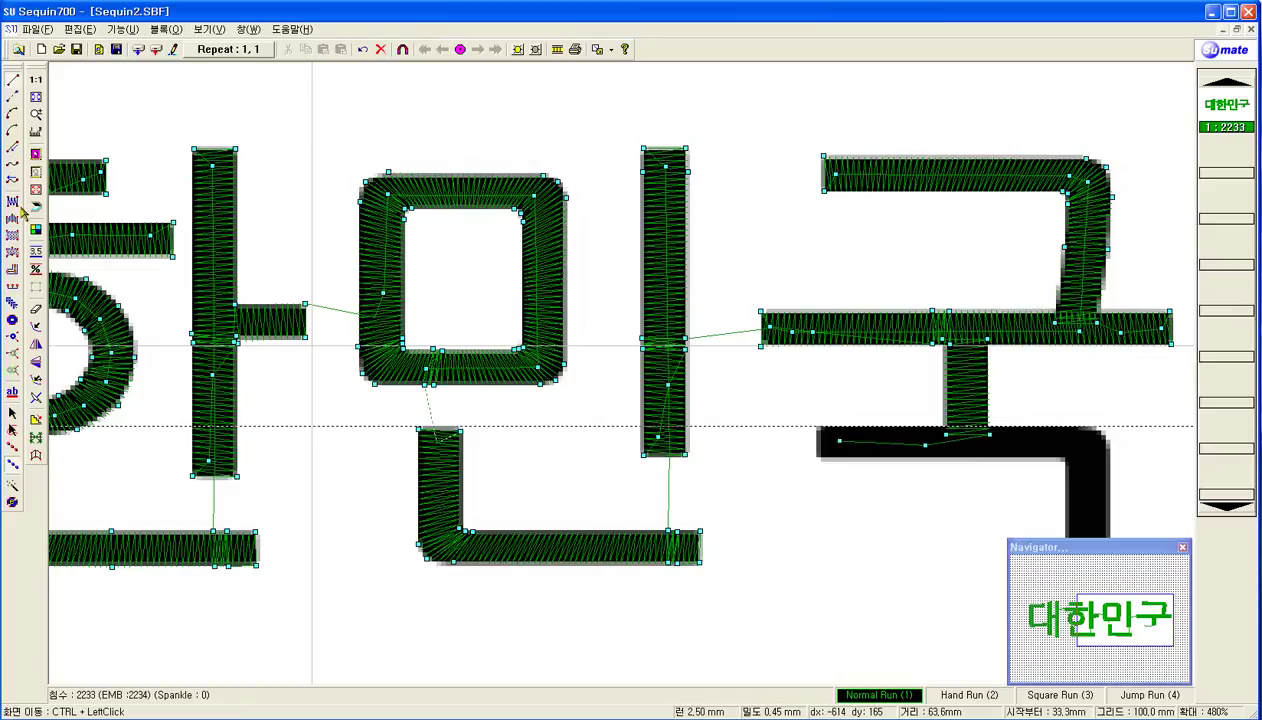
- Cover the lower ㄱ of 국 with a Normal Satin from its left end around the corner to the bottom of its vertical stroke
click(12, 201)
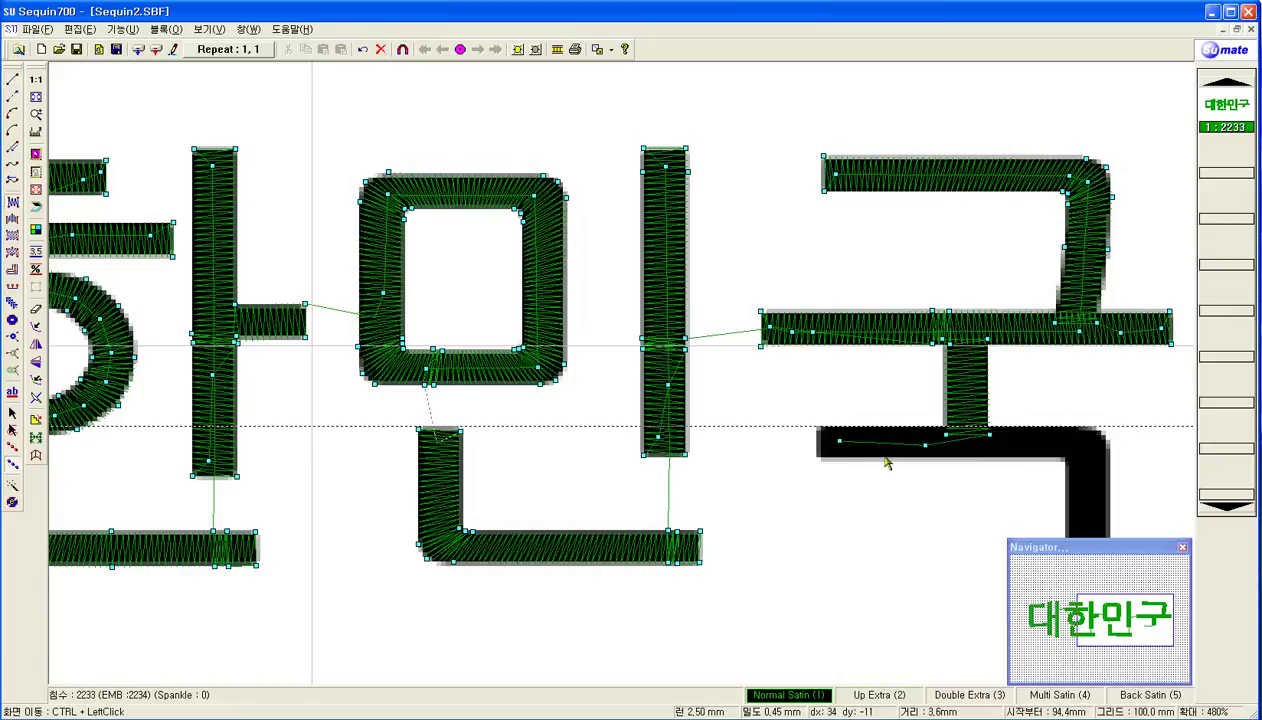
click(818, 460)
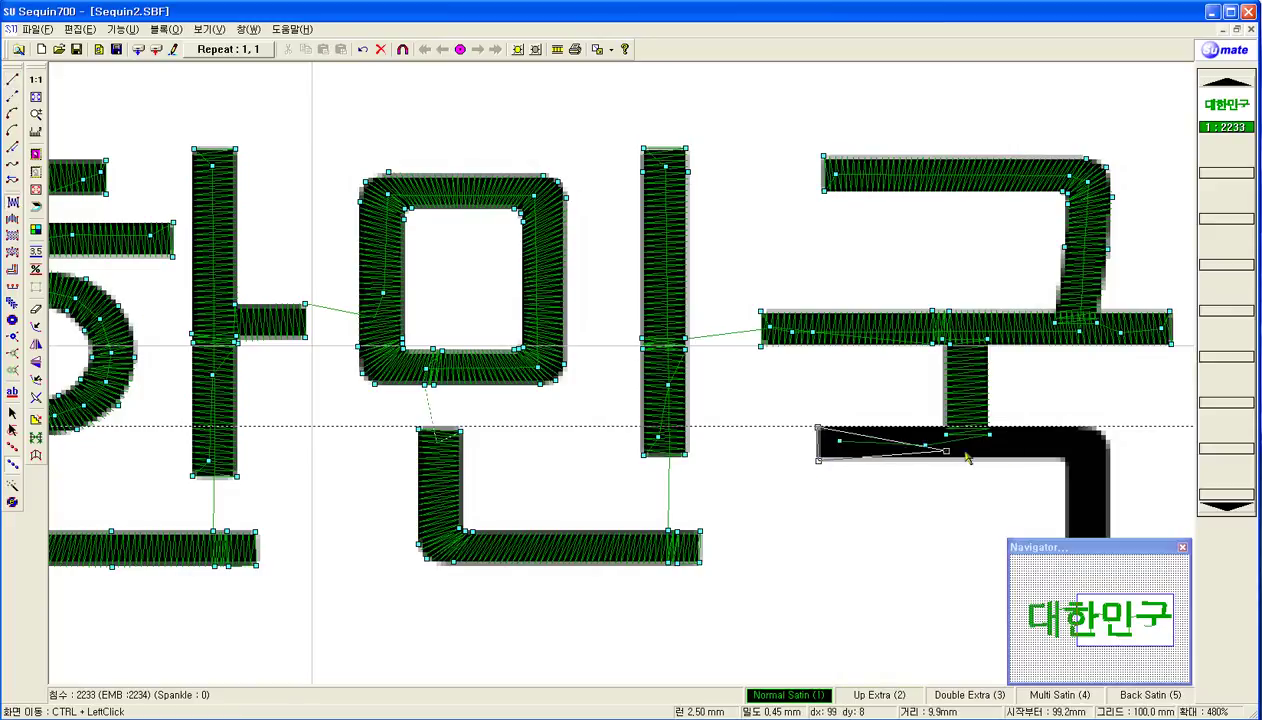
click(1091, 428)
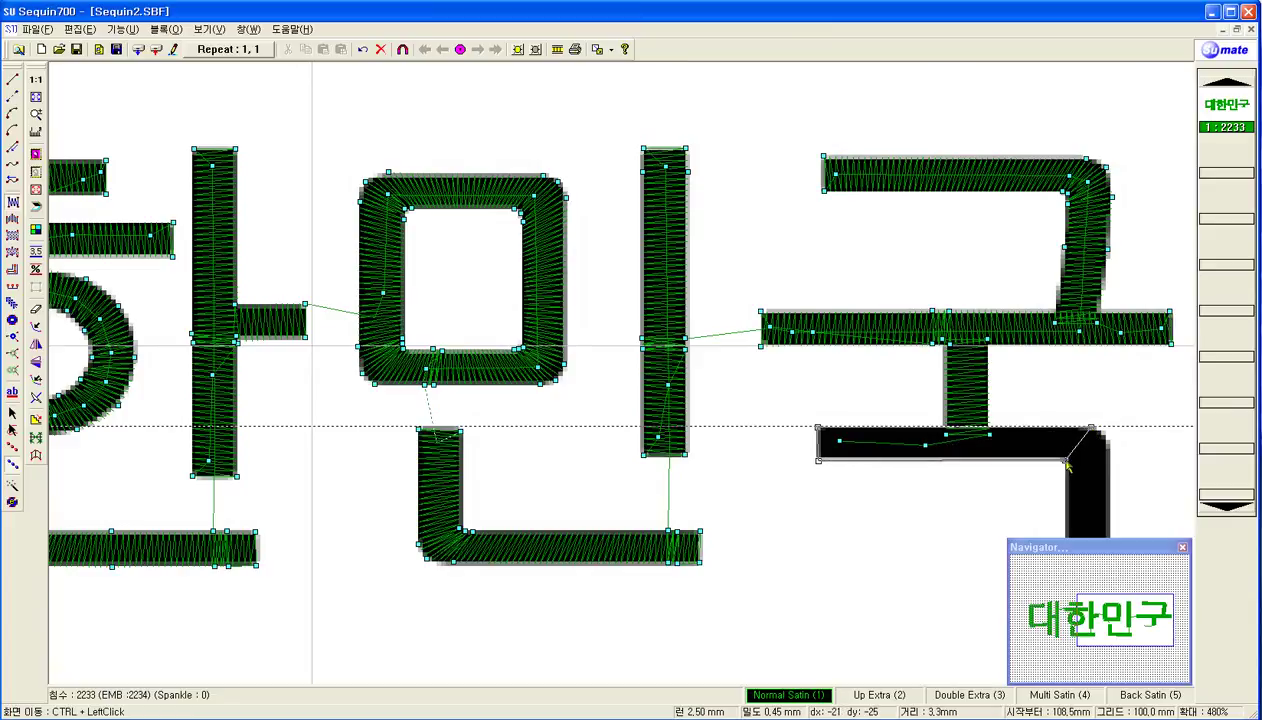
click(1104, 436)
click(1110, 451)
scroll(1065, 480, down, 3)
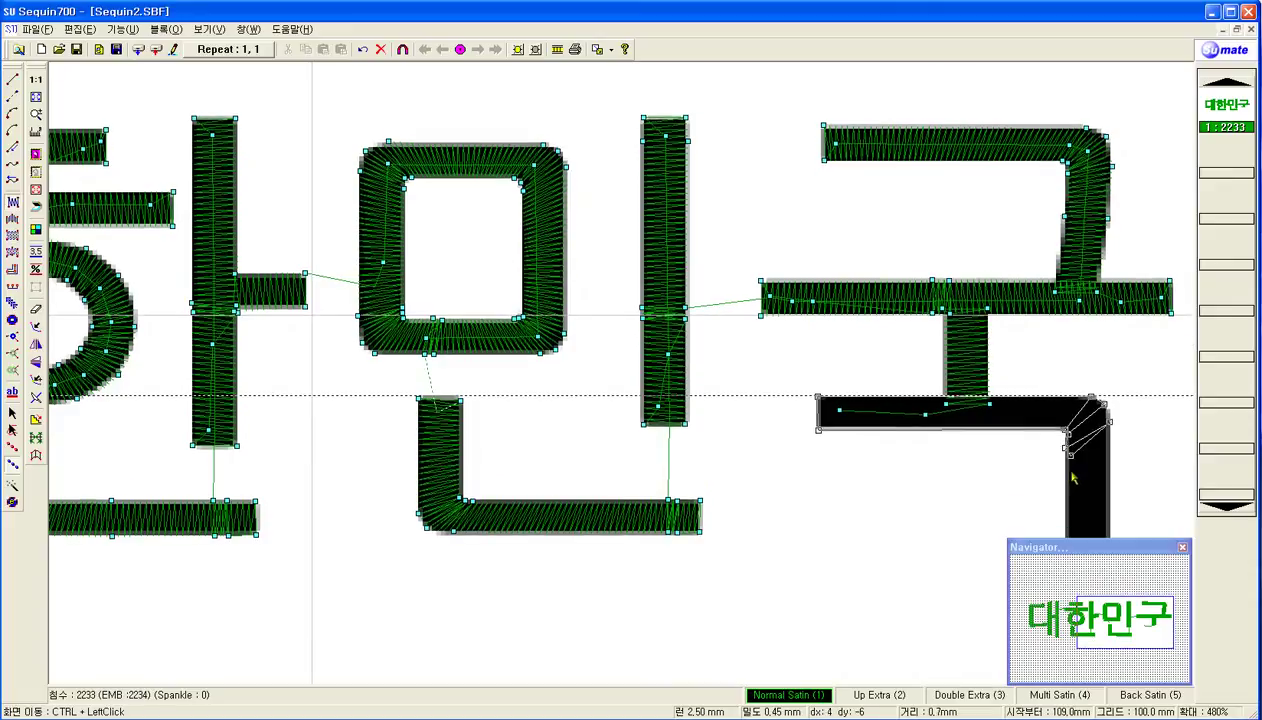
click(1112, 473)
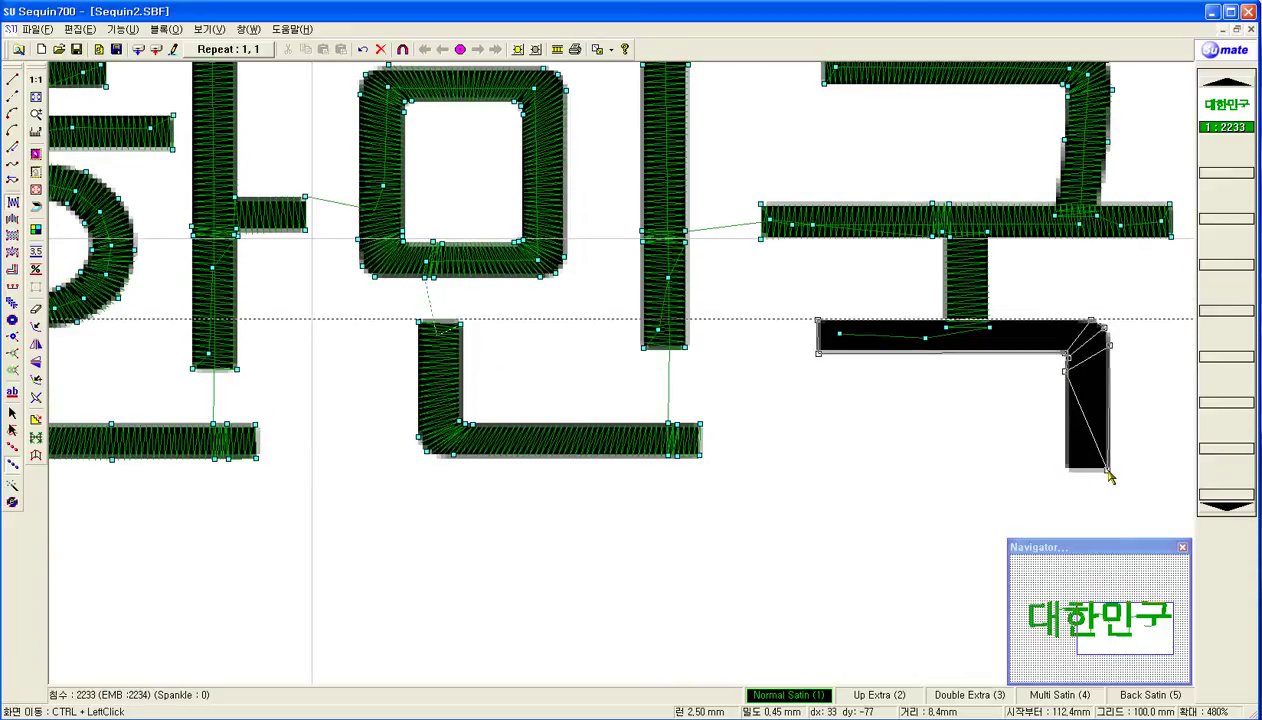
right_click(1107, 479)
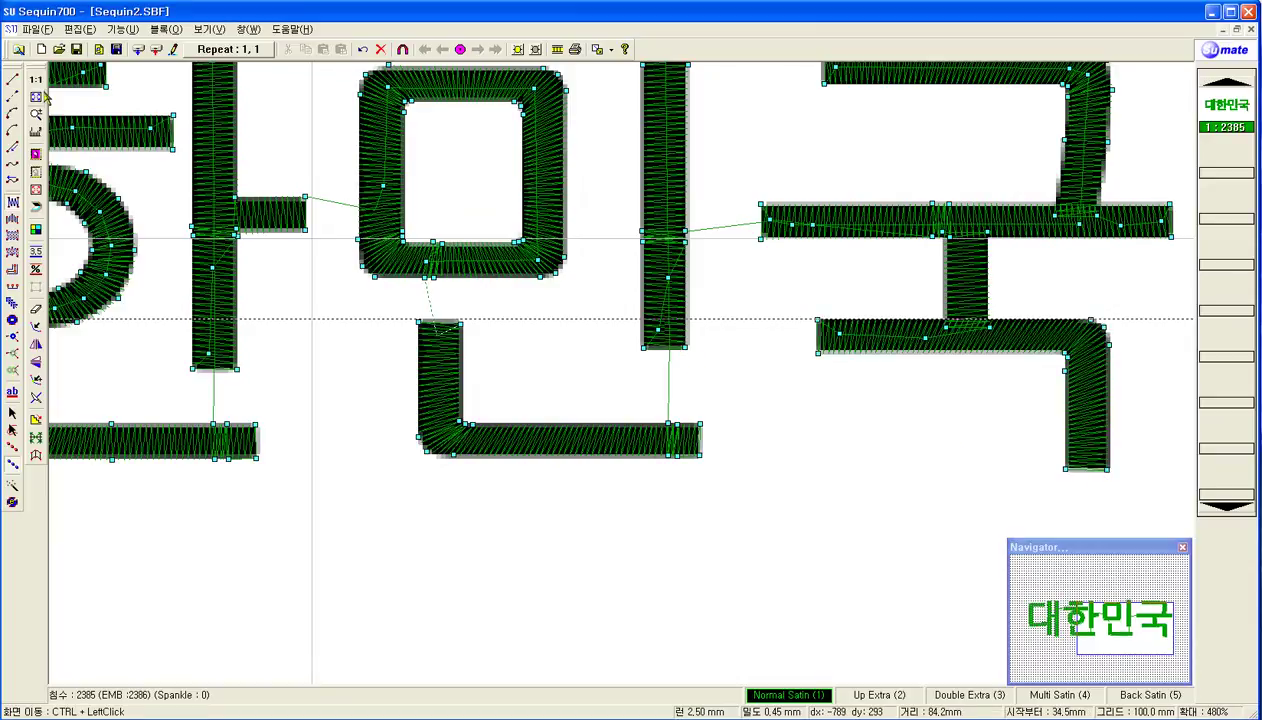
click(36, 98)
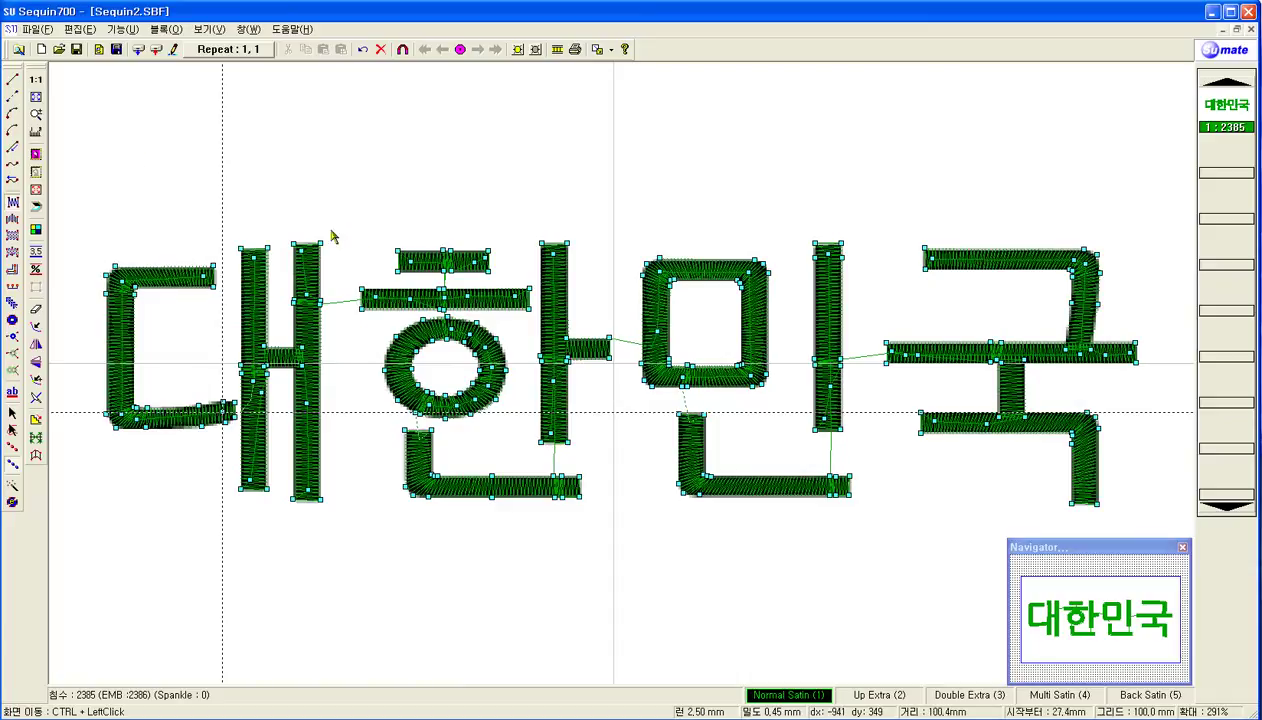
- Save the design as a DST embroidery file in the EMBdata folder
click(36, 30)
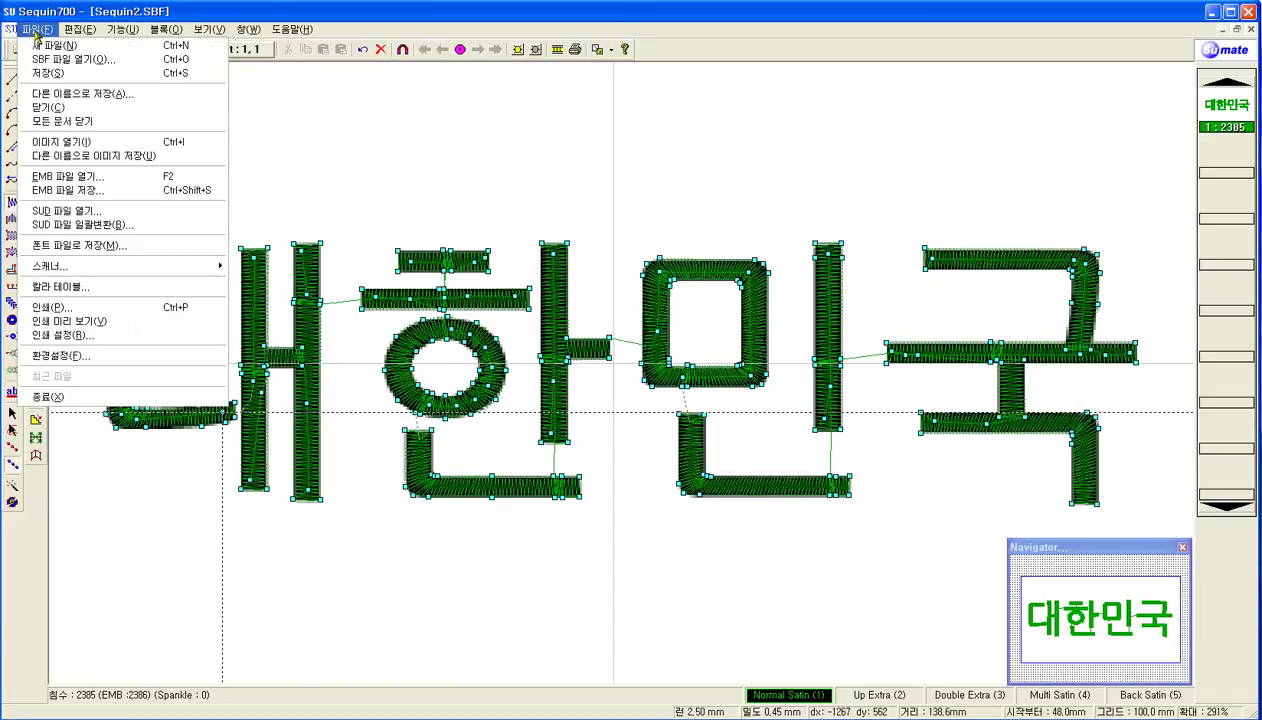
click(92, 191)
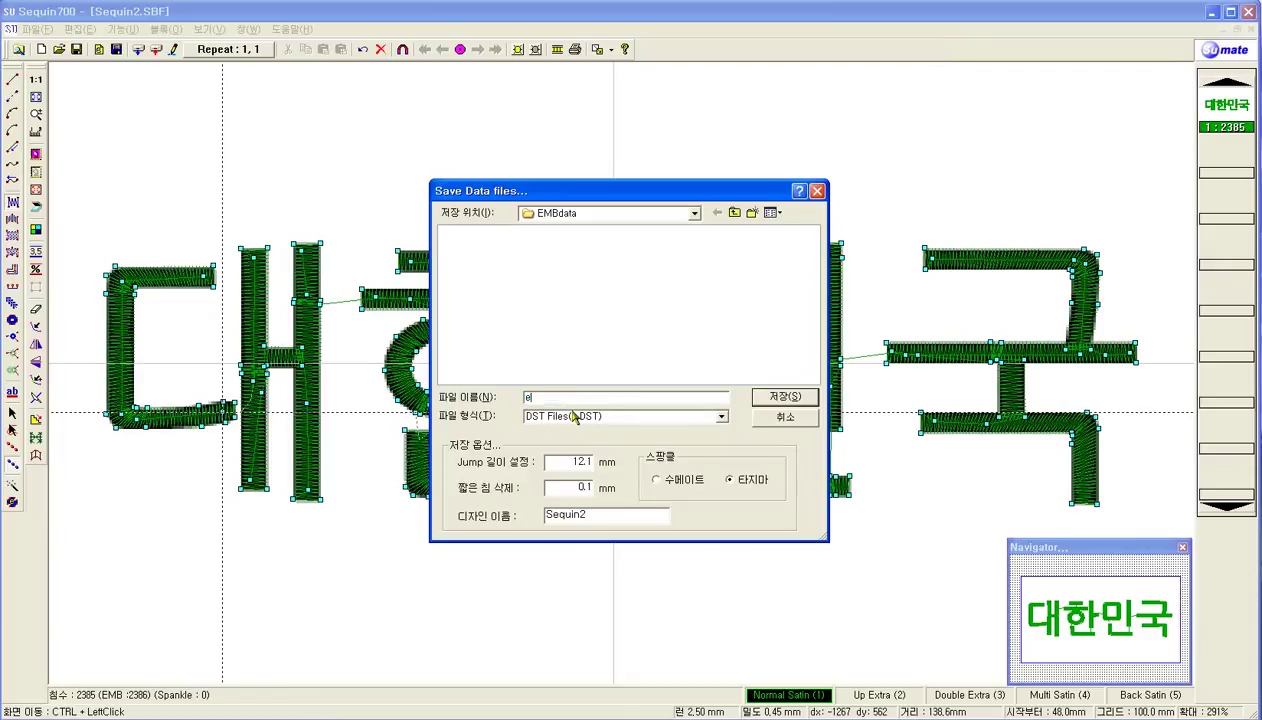
key(BackSpace)
key(BackSpace)
key(BackSpace)
click(799, 398)
click(652, 418)
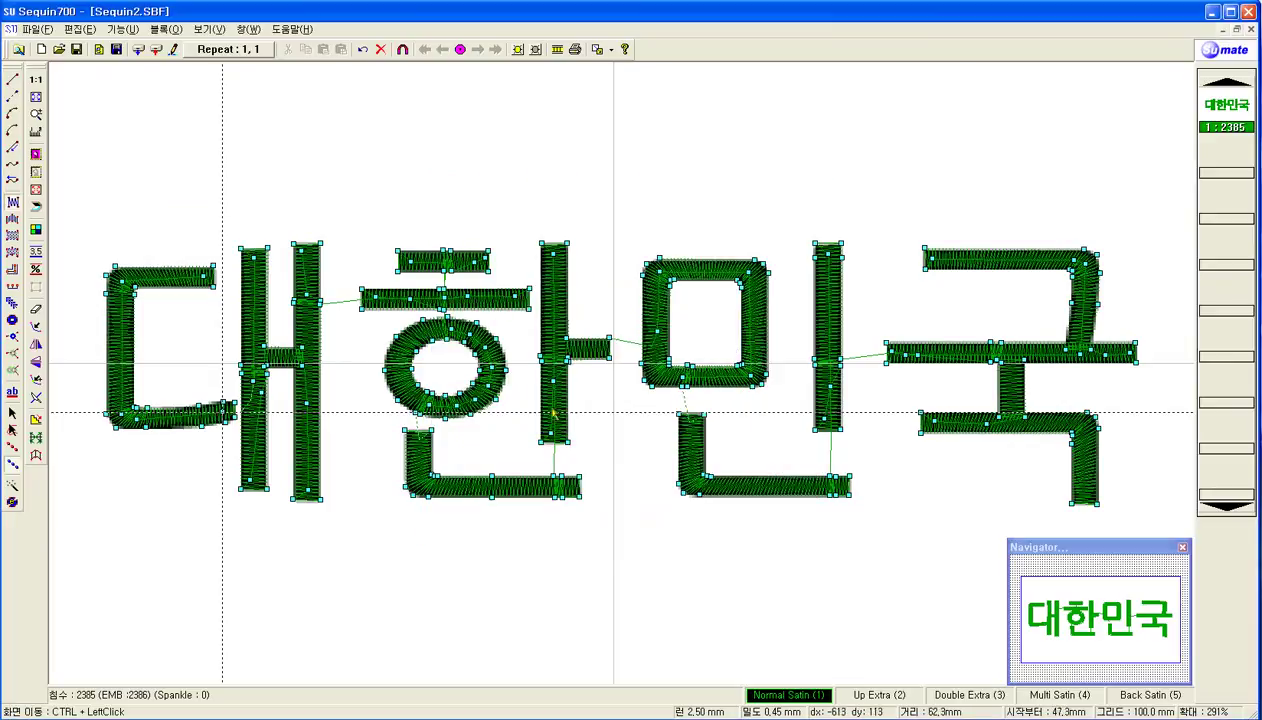
- Save the design as Sequin2 in SBF format in the SBFdata folder, with the background image set to load along with it
click(37, 29)
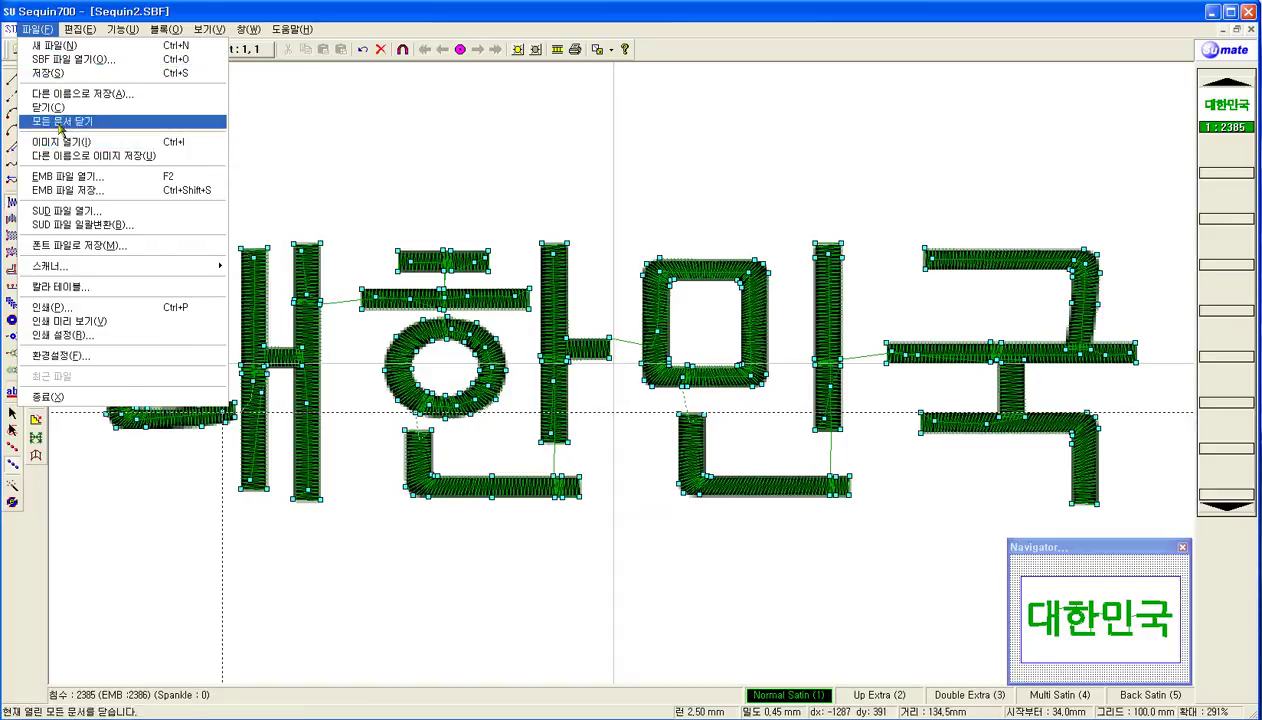
click(65, 75)
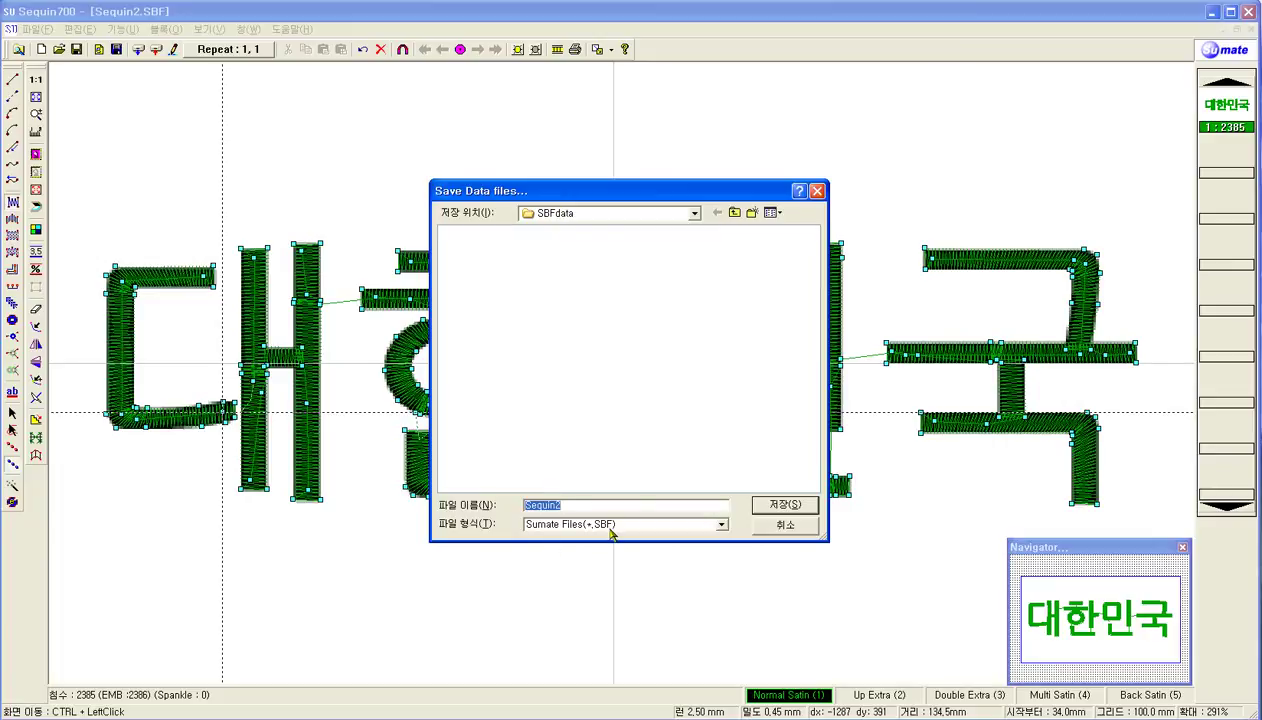
click(785, 505)
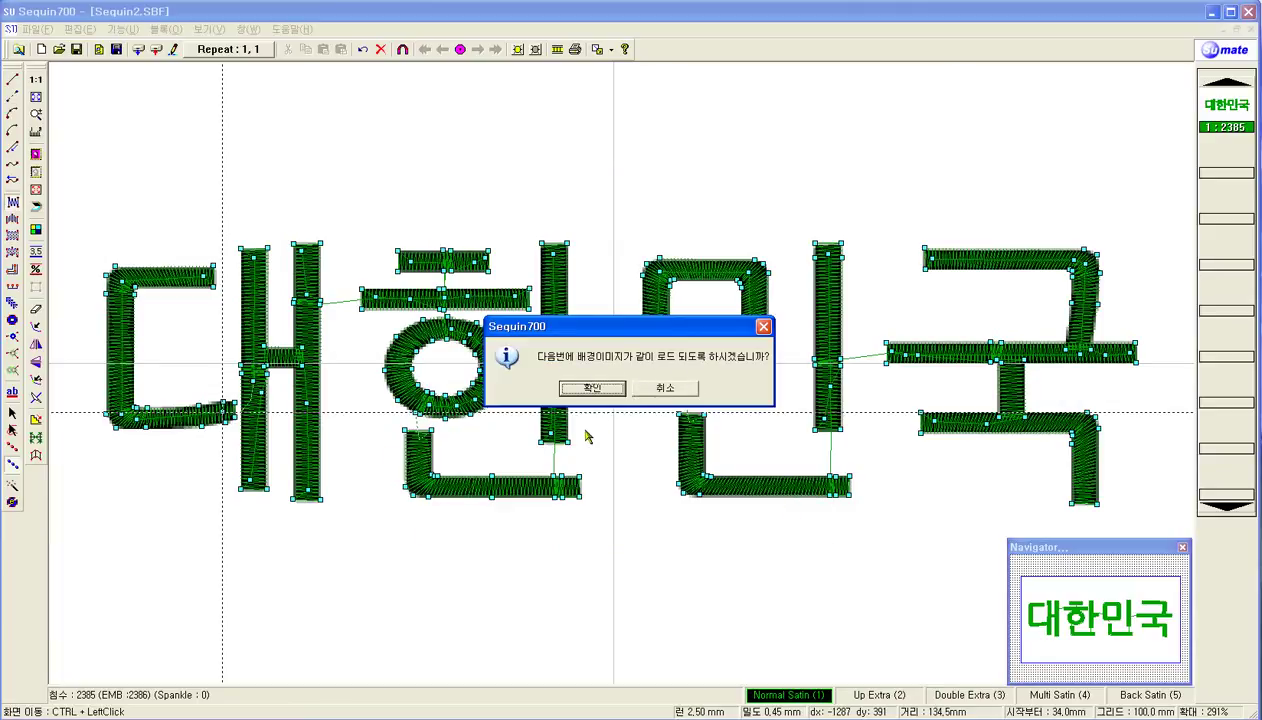
click(590, 388)
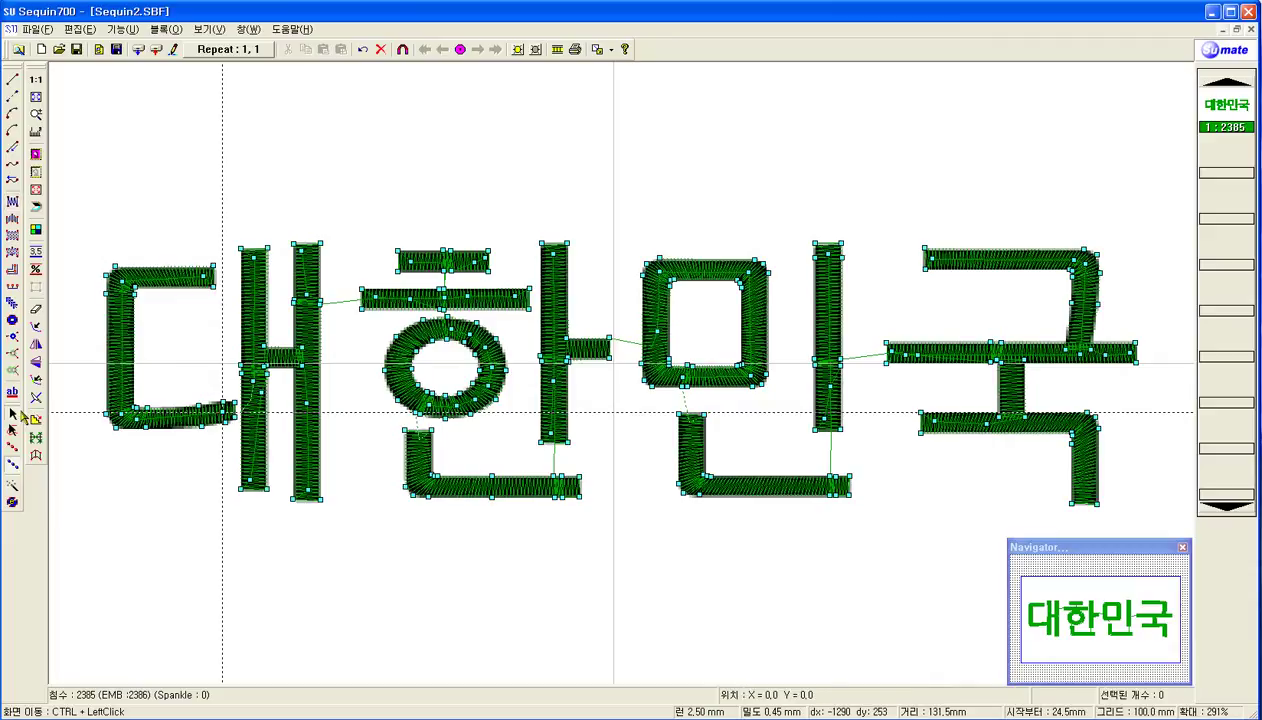
- Select the ㄷ satin of 대, move a node below its inner upper corner down about 2.2 mm, and return it to its place
click(34, 112)
drag(90, 243, 301, 450)
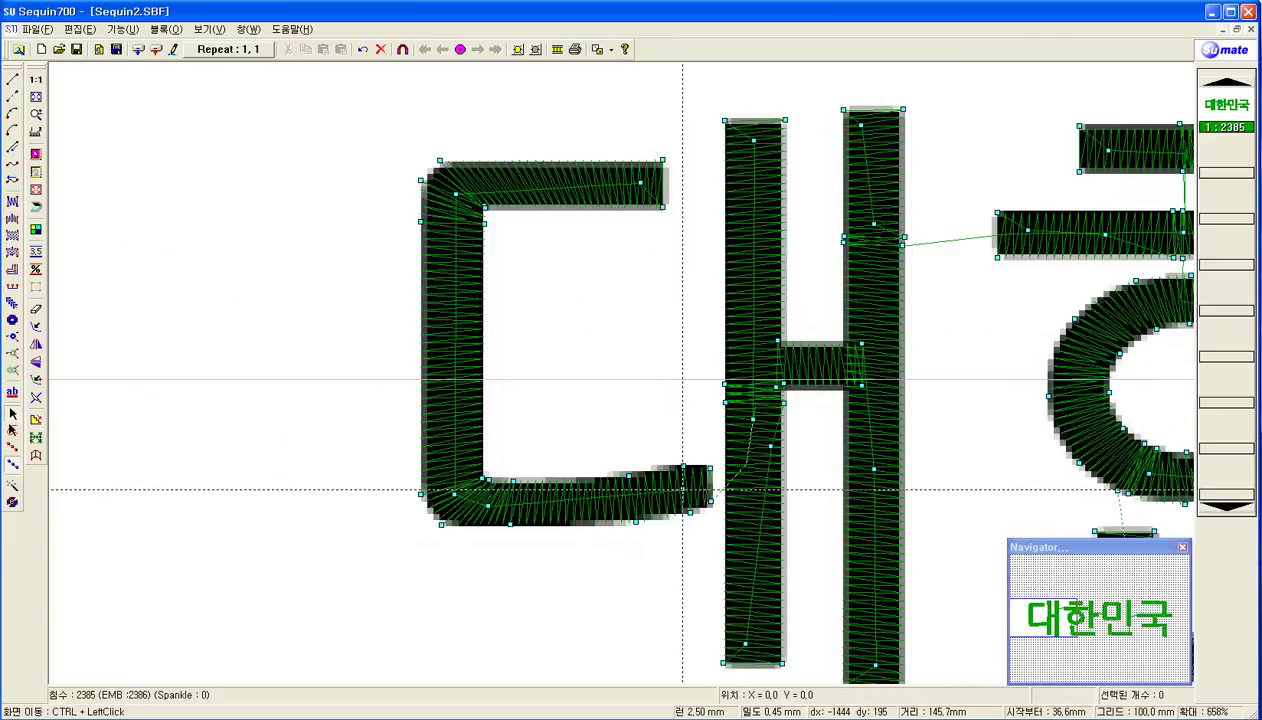
click(36, 155)
click(481, 266)
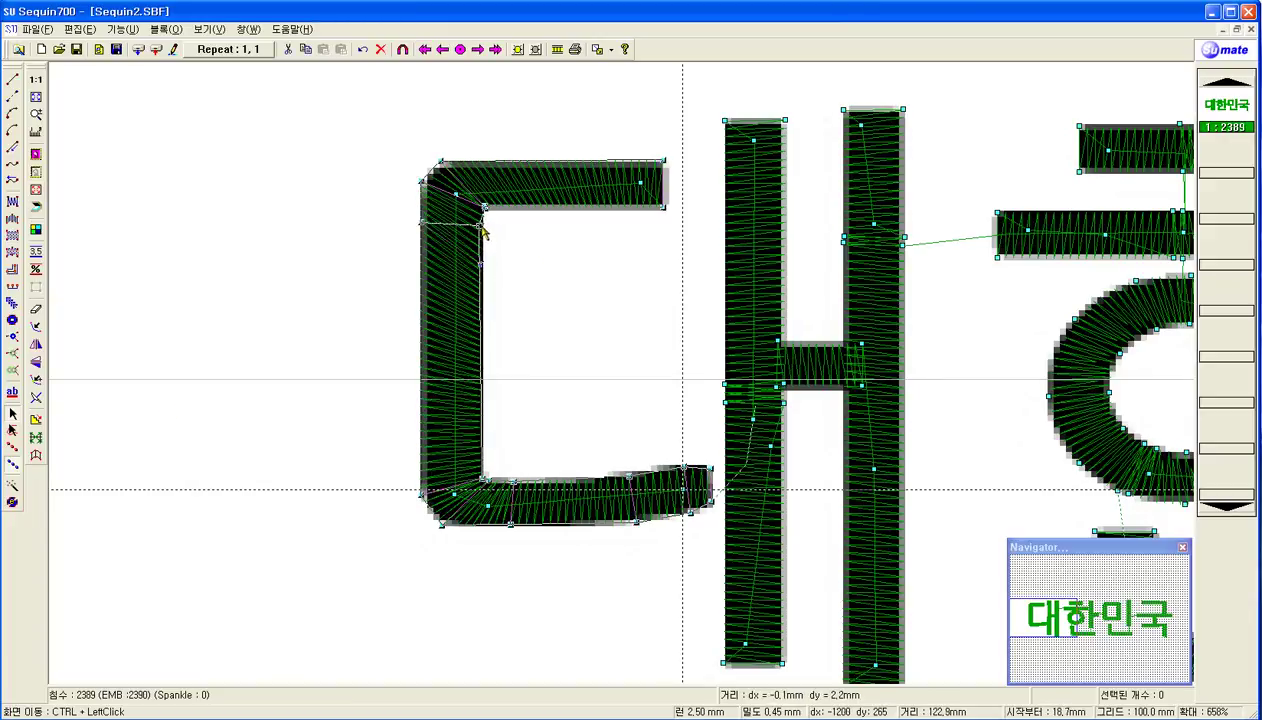
click(484, 226)
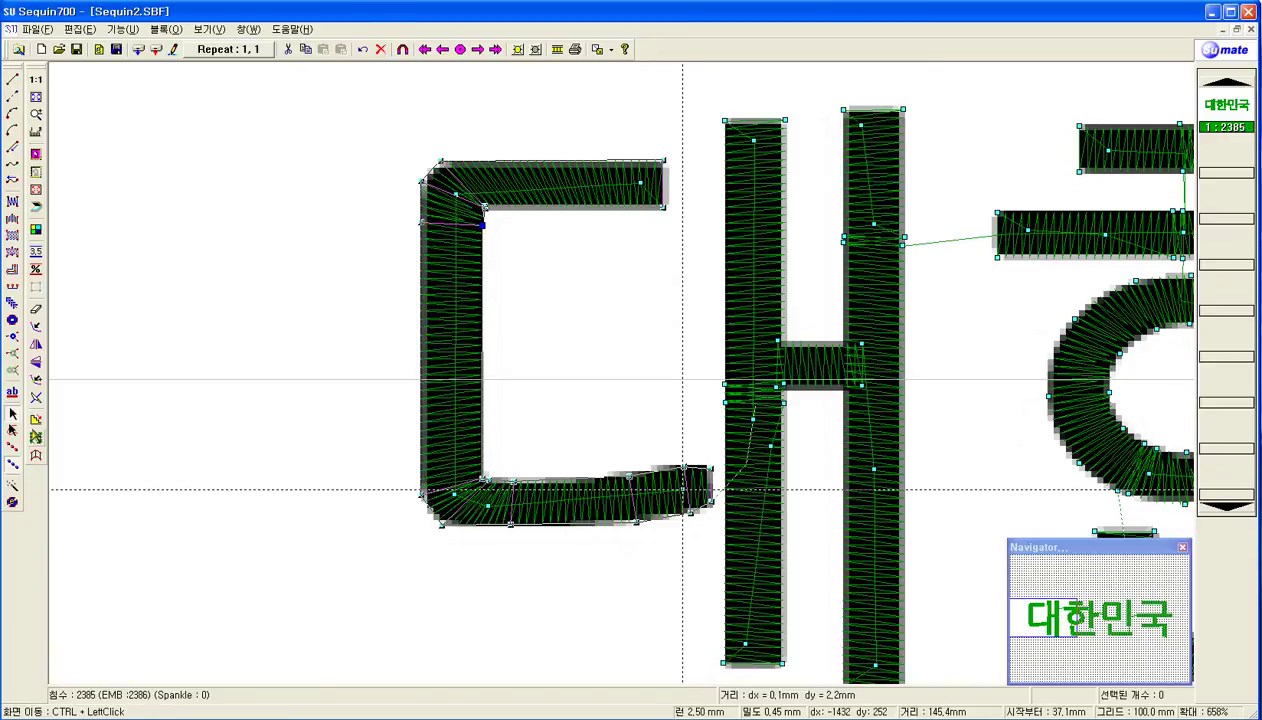
- Display all individual stitch points of the design instead of only the input nodes
click(13, 465)
click(14, 449)
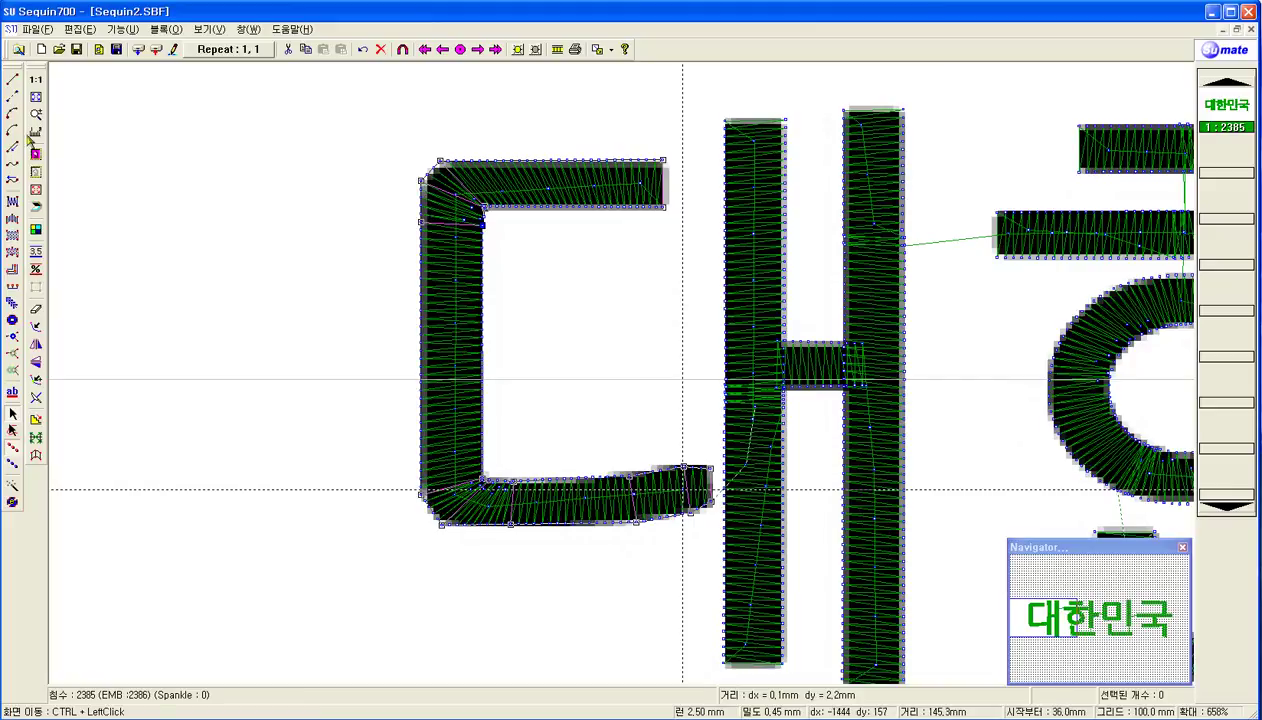
click(34, 29)
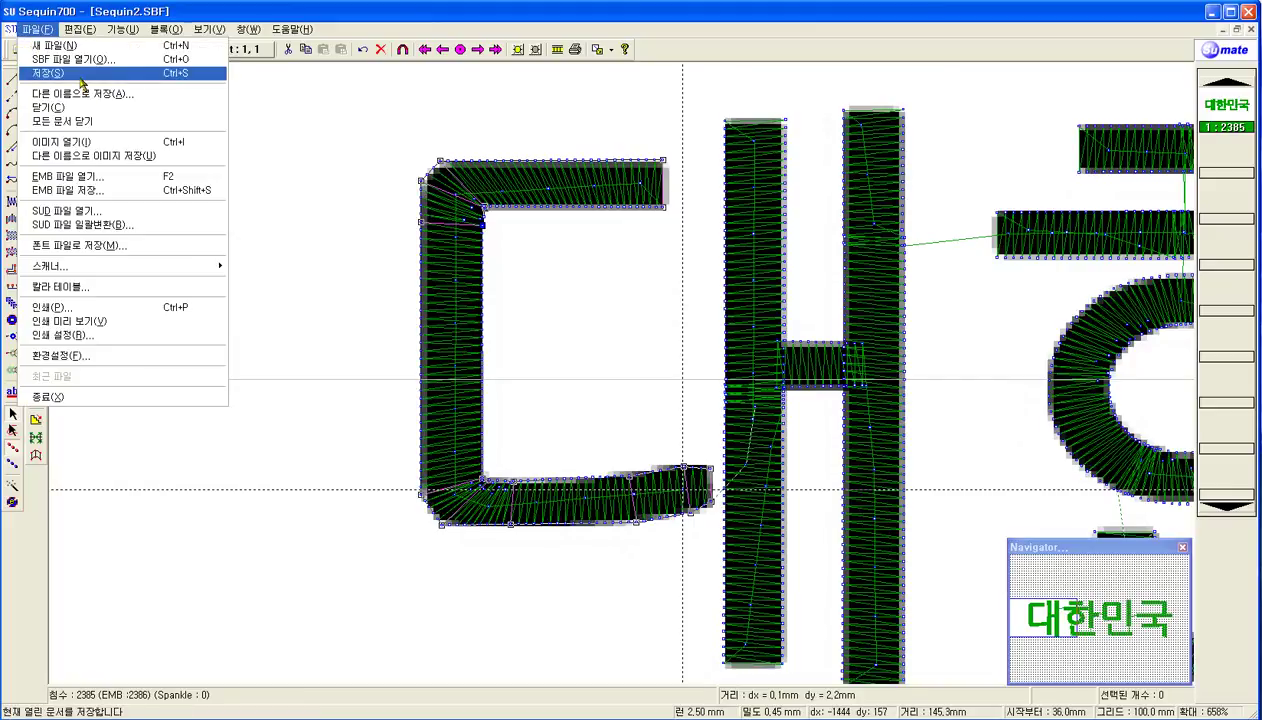
click(198, 47)
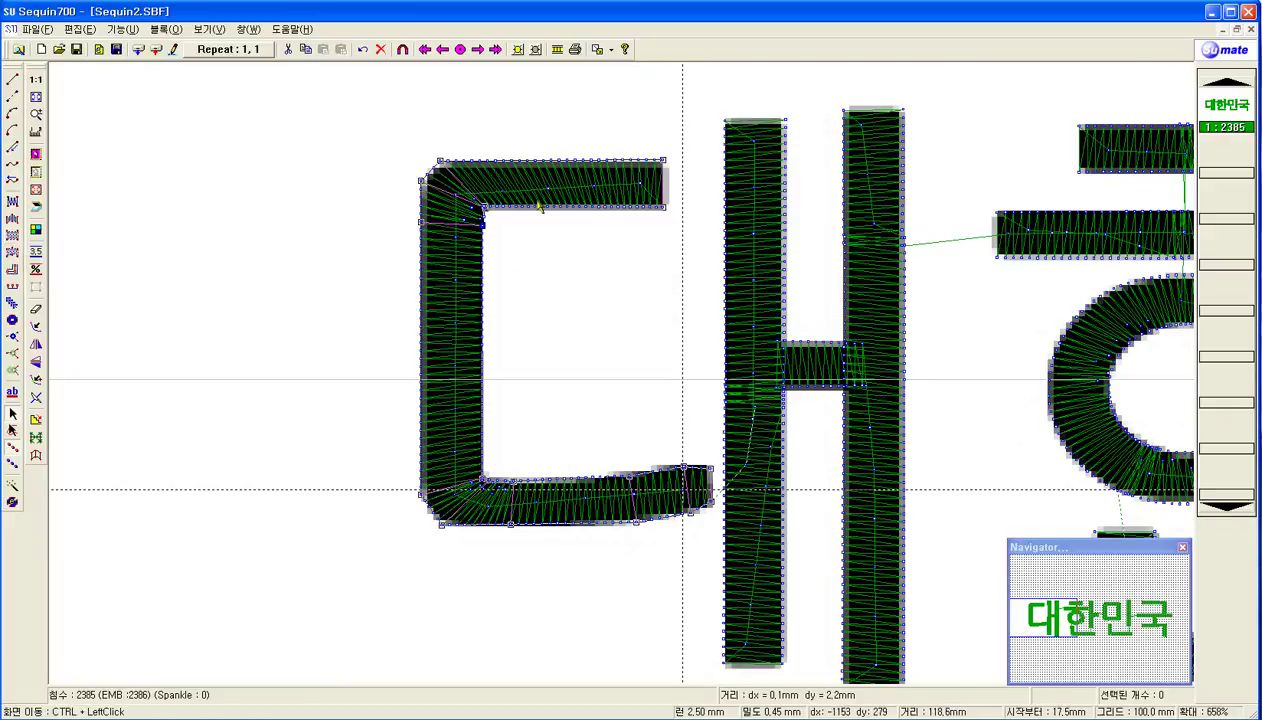
- Start a new blank design and browse to the desktop folder (바탕 화면) for a background image
click(44, 50)
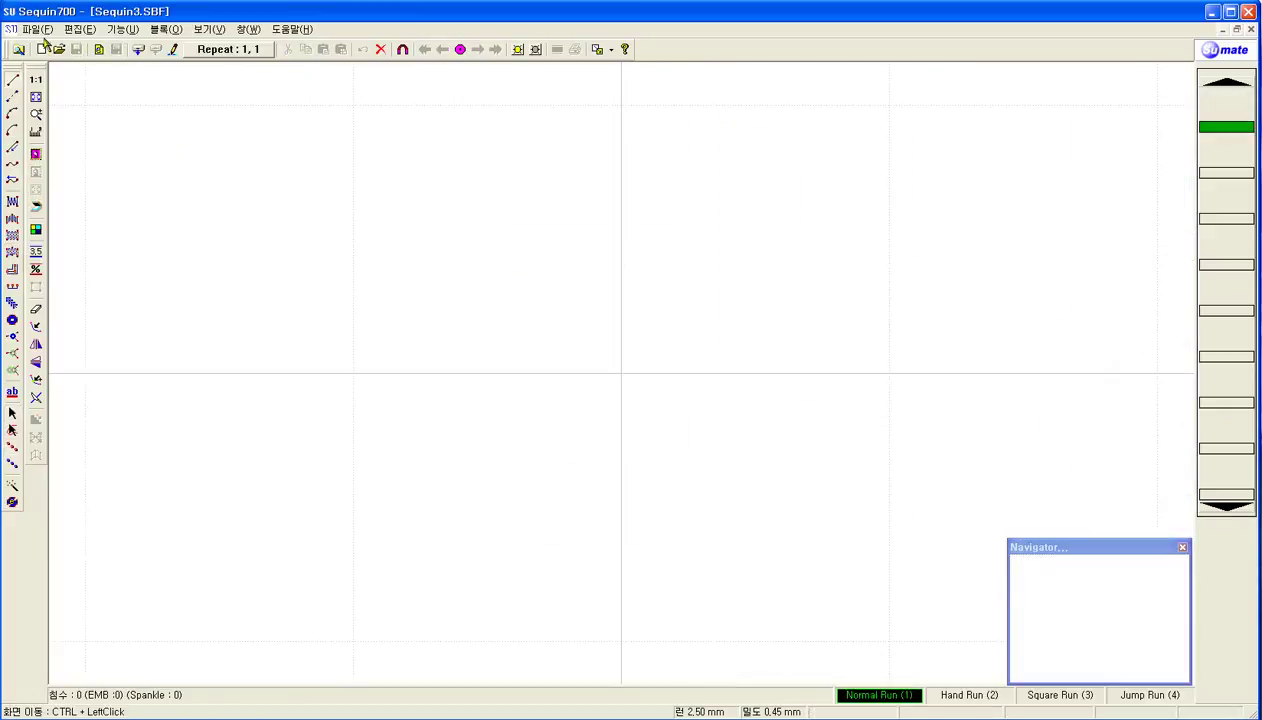
click(35, 29)
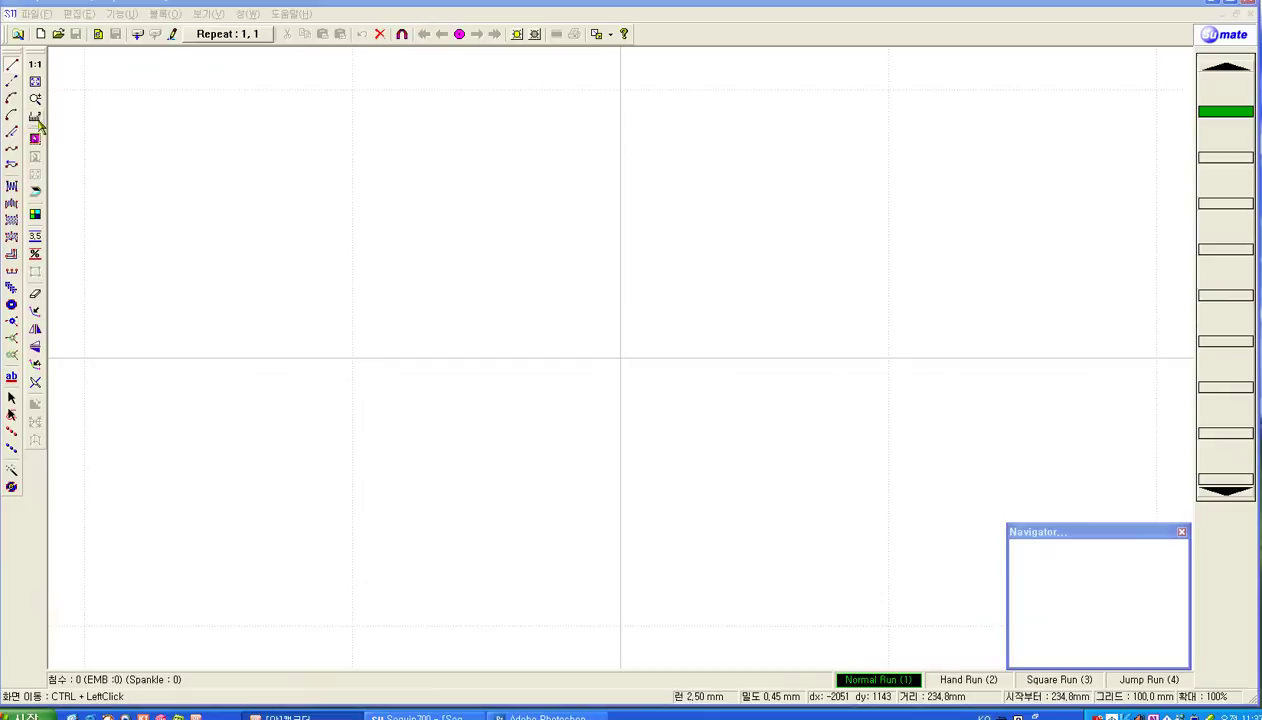
click(35, 138)
click(676, 216)
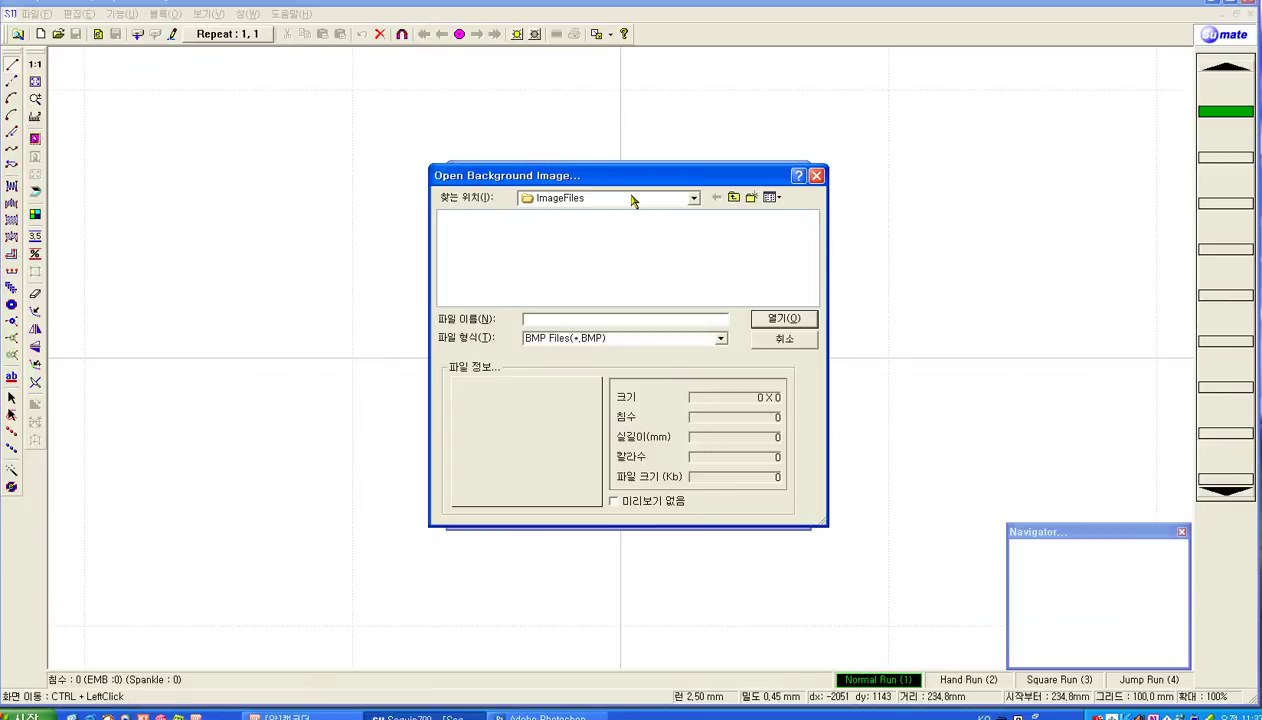
click(631, 200)
scroll(550, 218, up, 3)
click(550, 218)
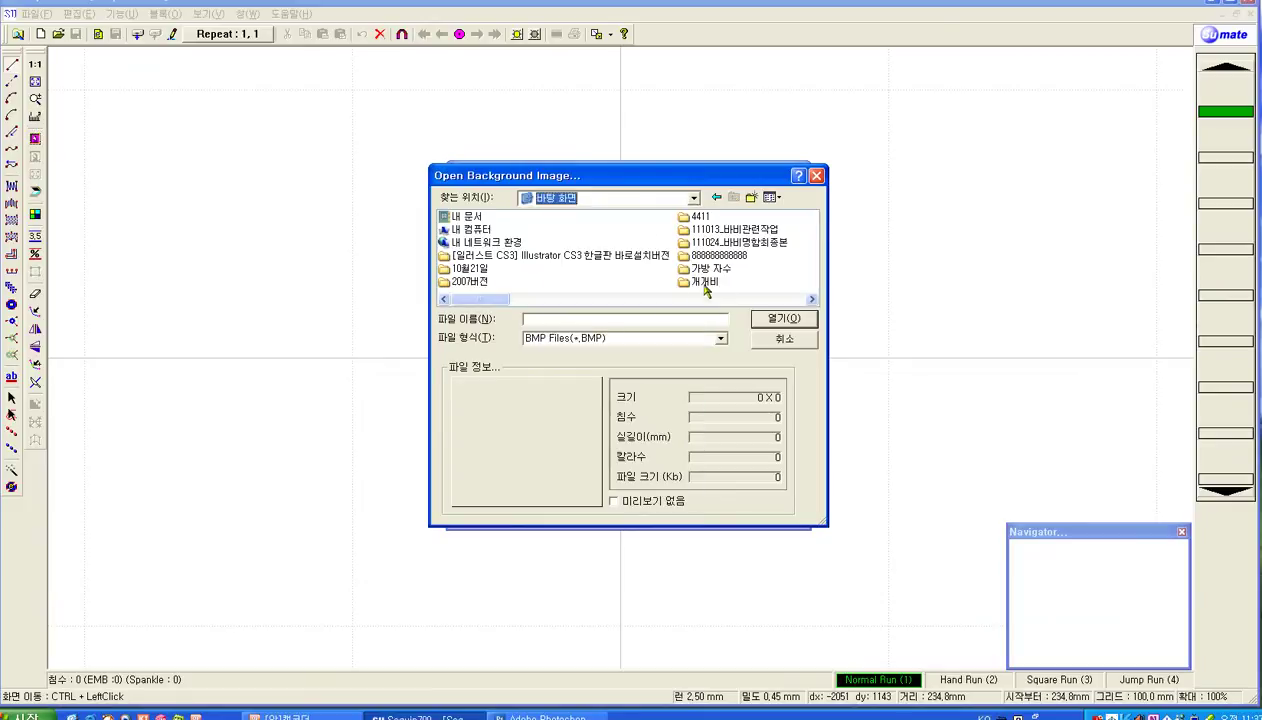
click(811, 299)
click(811, 299)
click(811, 299)
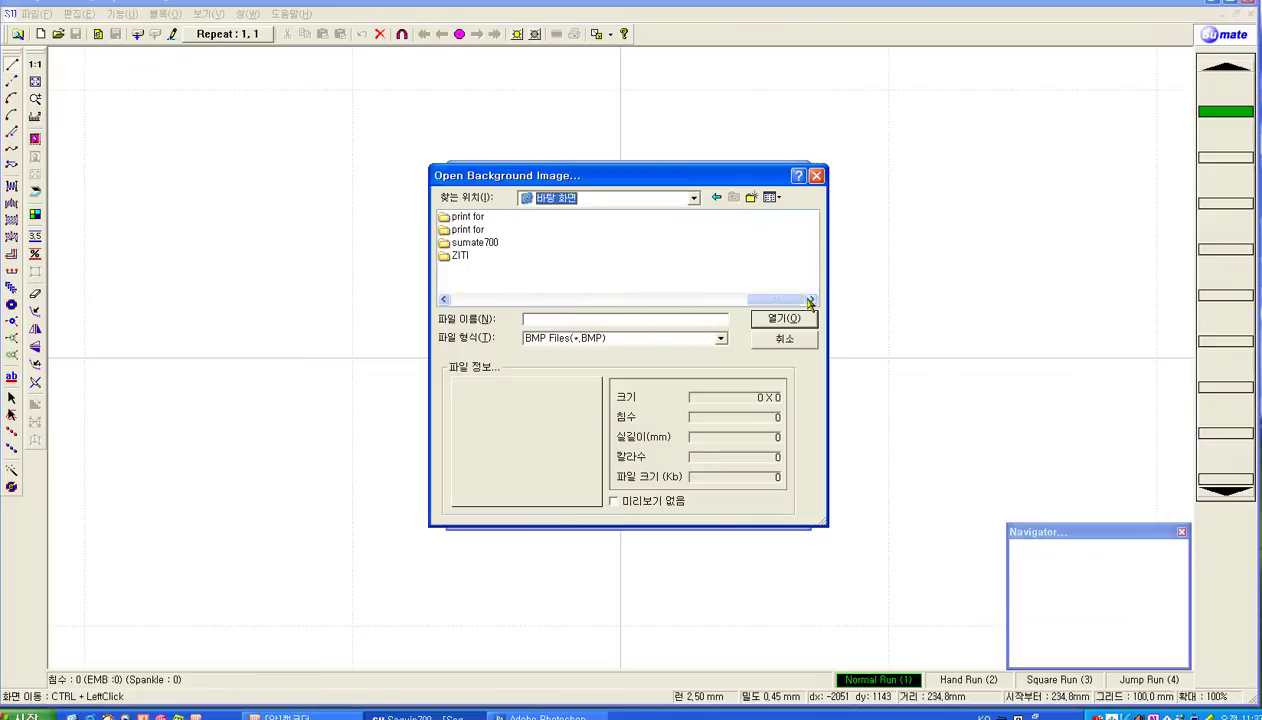
- Switch the file type filter to JPEG and load 대한민국.jpg as the background image
click(678, 339)
click(600, 360)
click(811, 299)
click(811, 299)
click(811, 299)
click(811, 299)
double_click(715, 217)
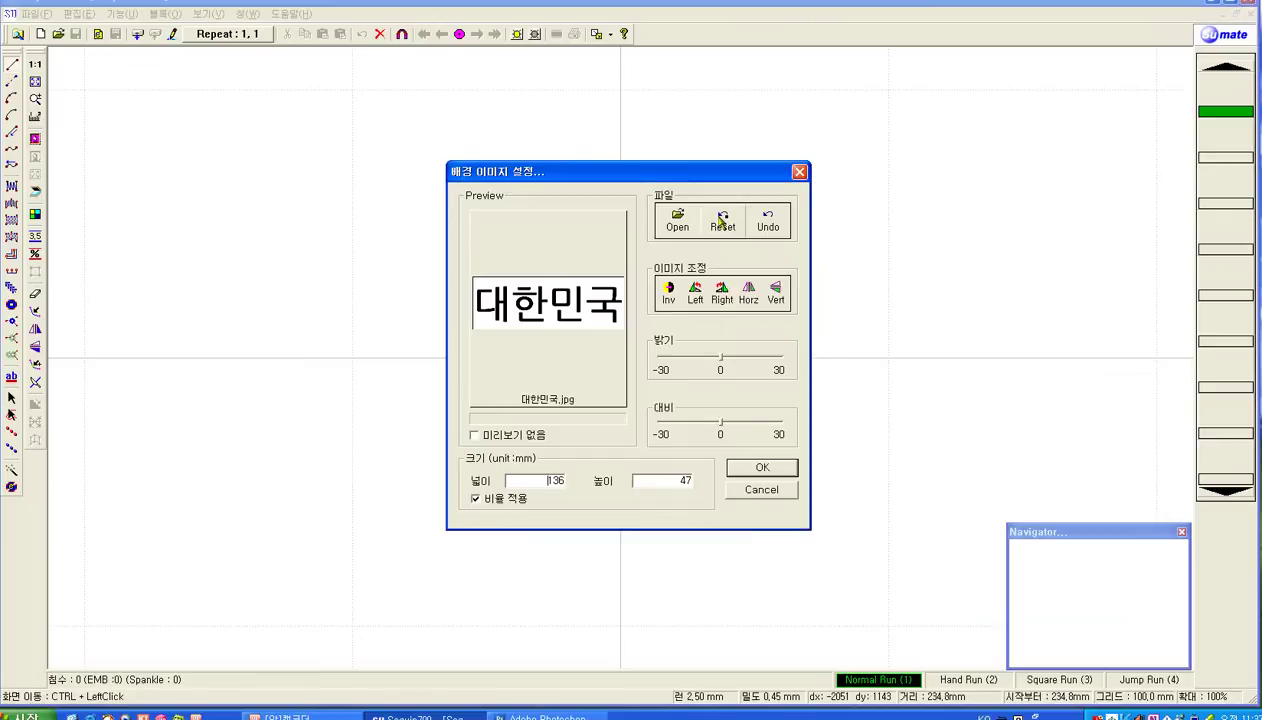
click(746, 468)
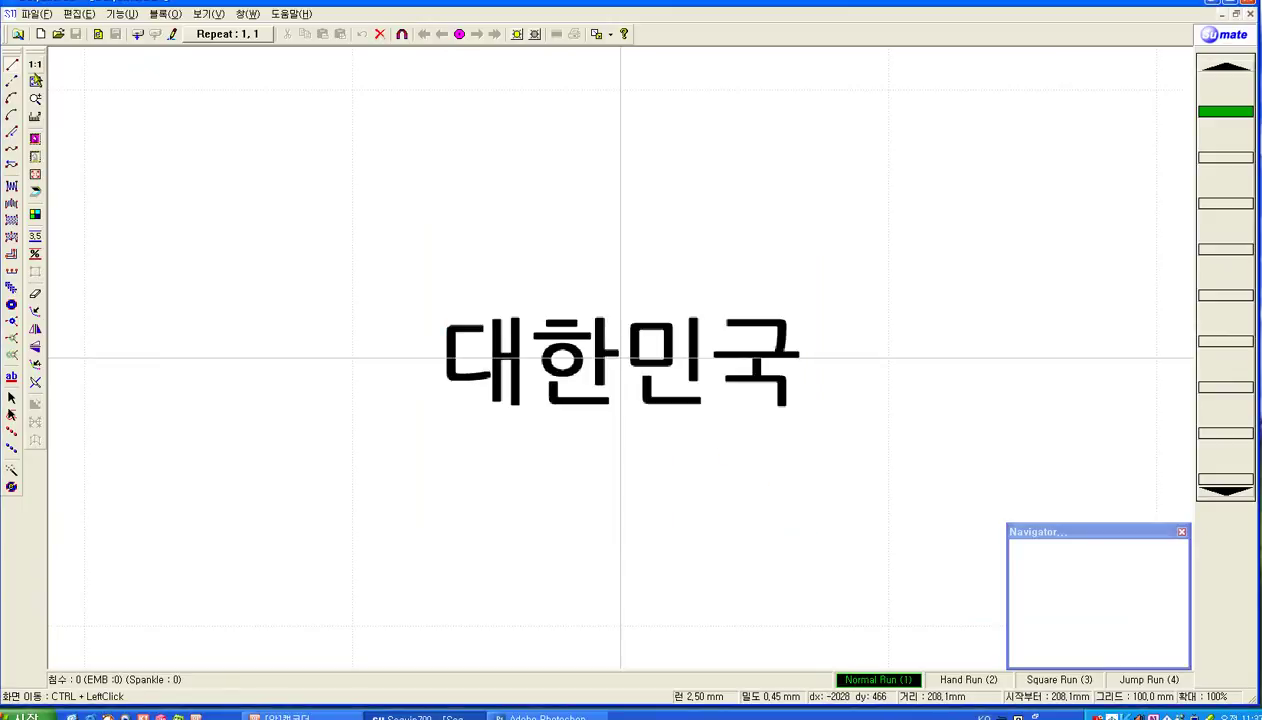
- Start a Normal Fill outline on the ㄷ of 대, from the upper bar's right end around the upper corner
click(35, 99)
drag(414, 292, 572, 428)
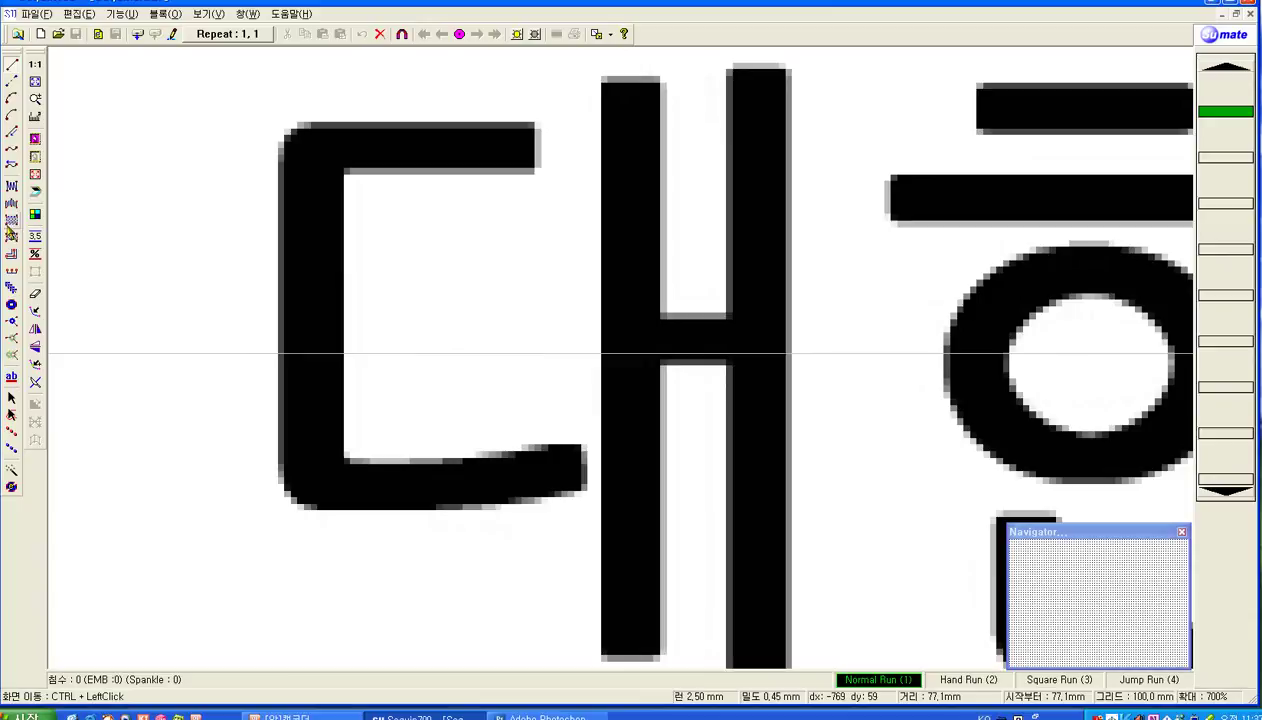
click(11, 219)
click(534, 172)
click(534, 125)
click(344, 171)
click(305, 121)
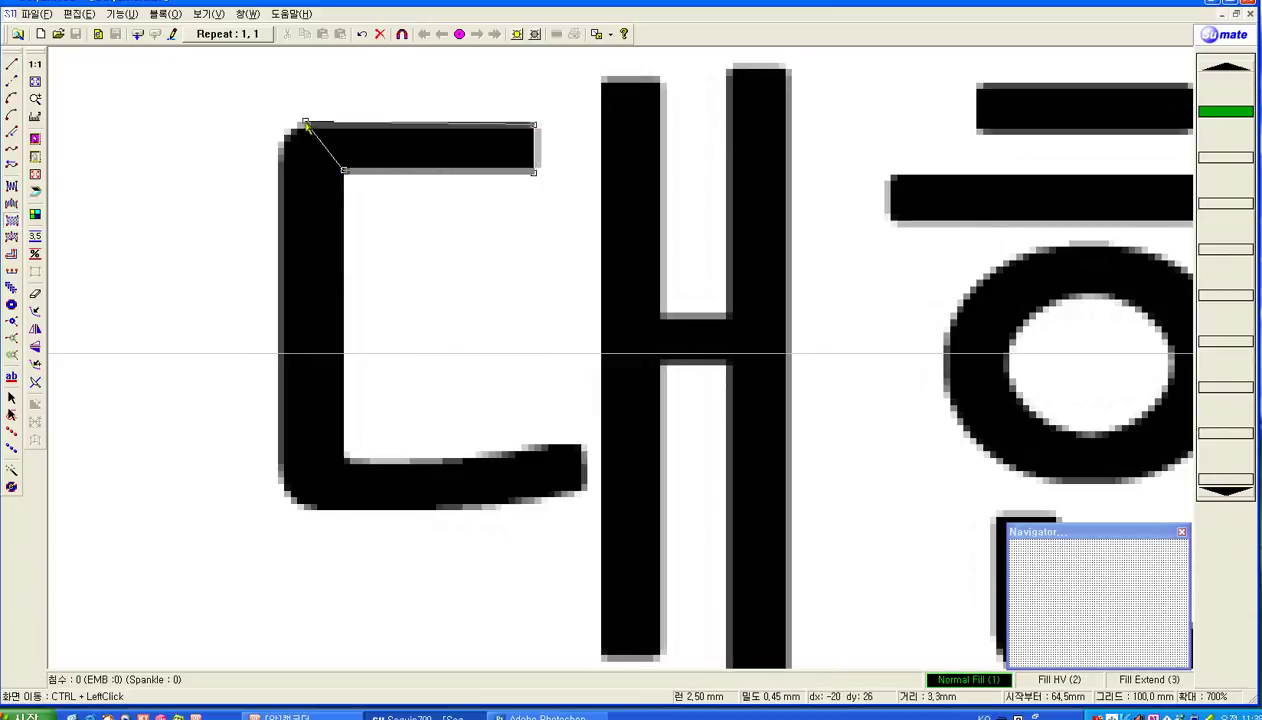
click(284, 137)
click(342, 183)
click(345, 206)
- Continue the Normal Fill outline down ㄷ's vertical stroke to the lower bar's right end, generate the stitches, and display their stitch points
click(276, 189)
click(287, 468)
click(344, 455)
click(291, 499)
click(330, 509)
click(499, 453)
click(493, 497)
click(495, 509)
click(580, 446)
click(585, 487)
key(Return)
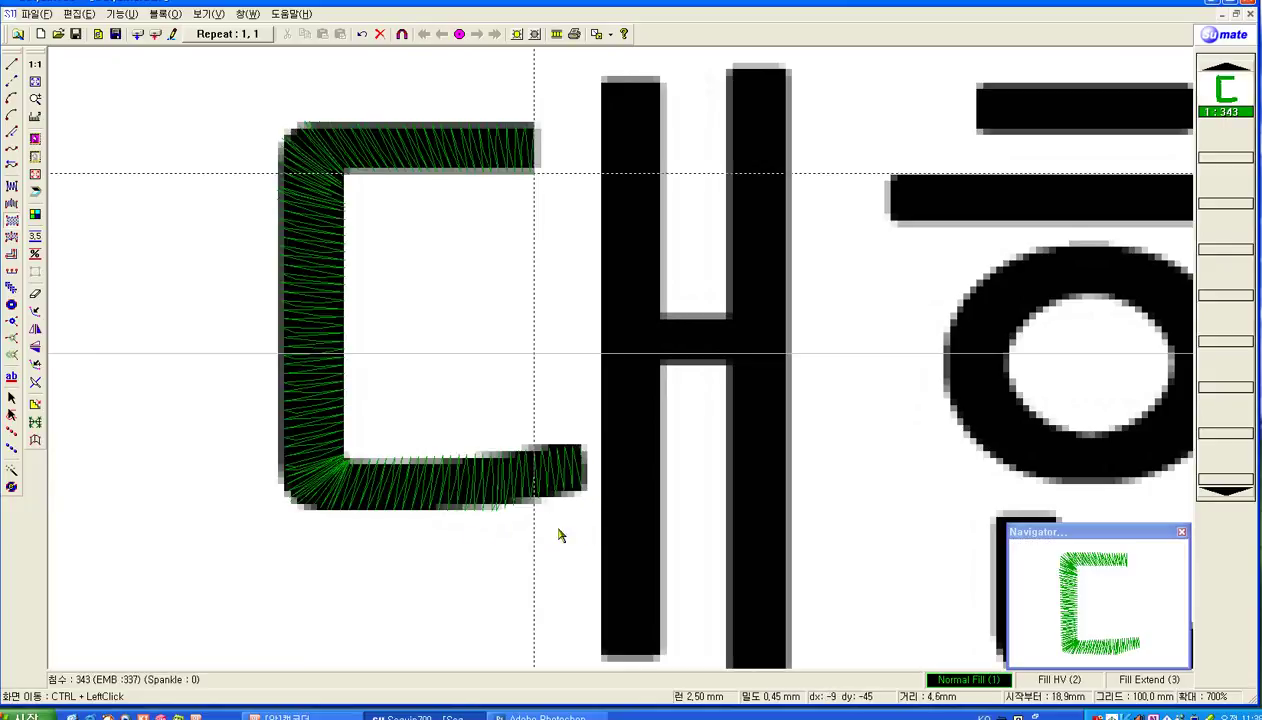
click(11, 438)
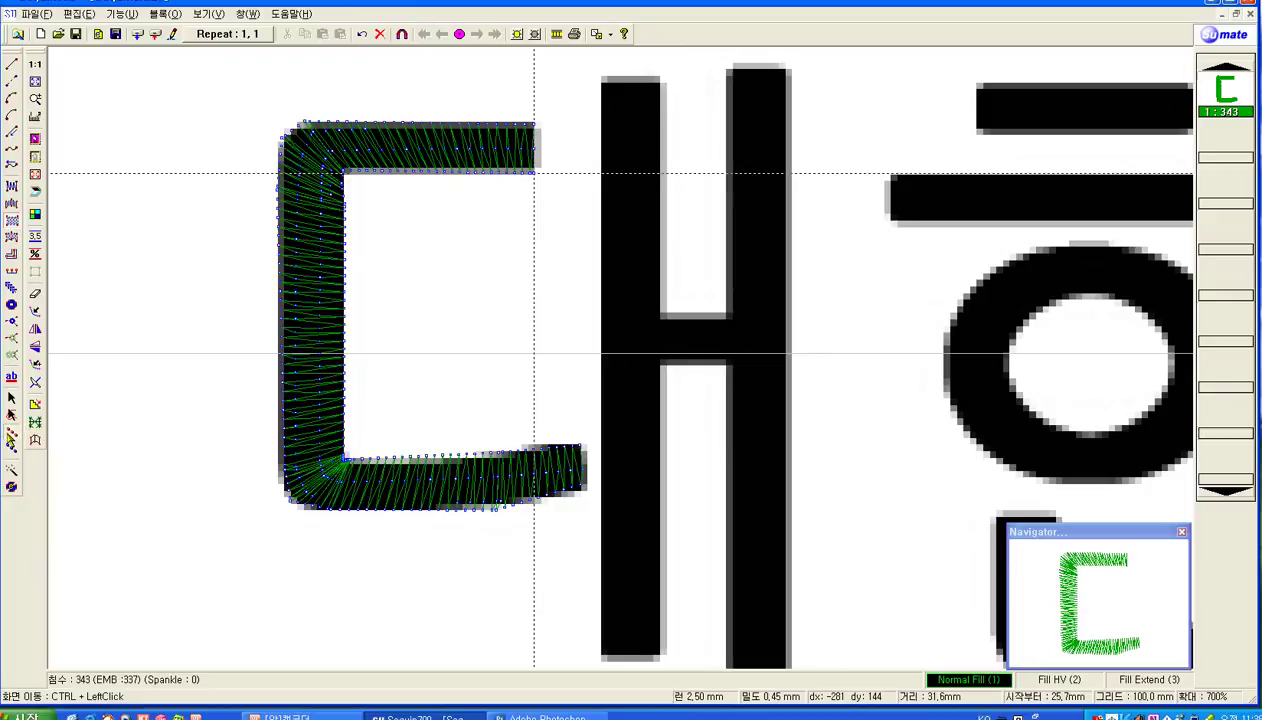
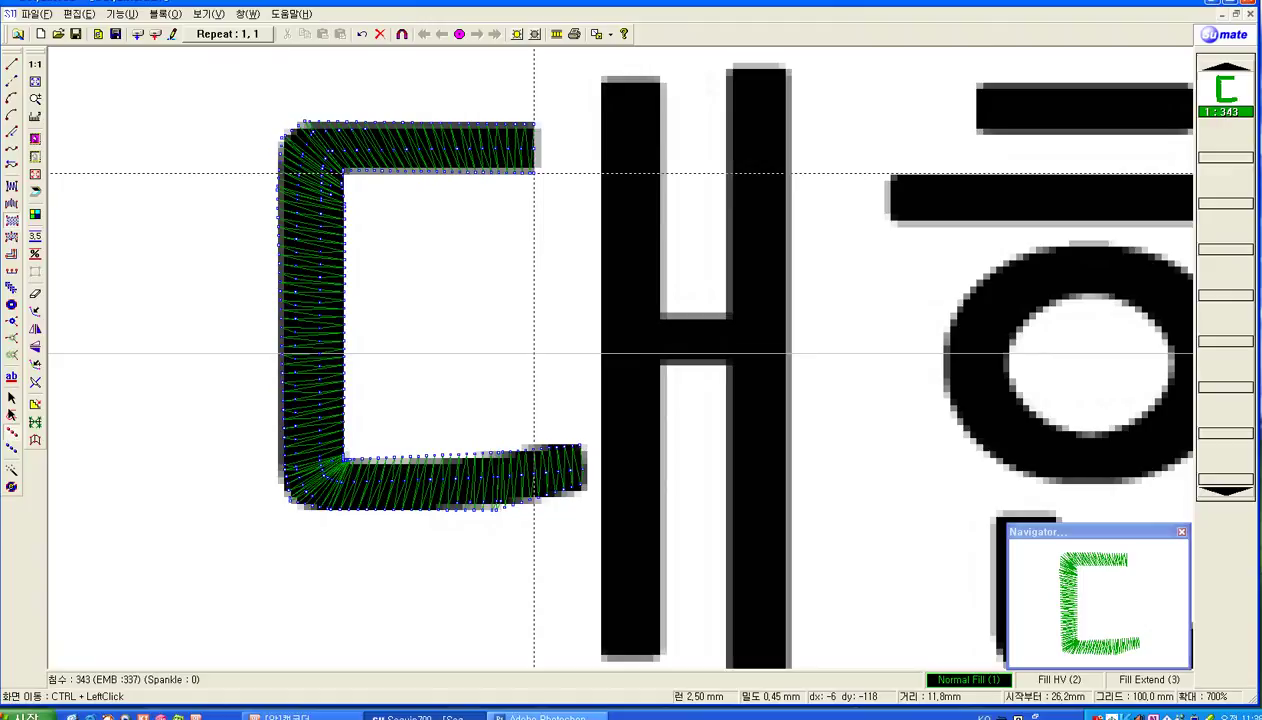
- Switch to Photoshop, close the 대한민국 image without saving, and create a new blank document
click(548, 716)
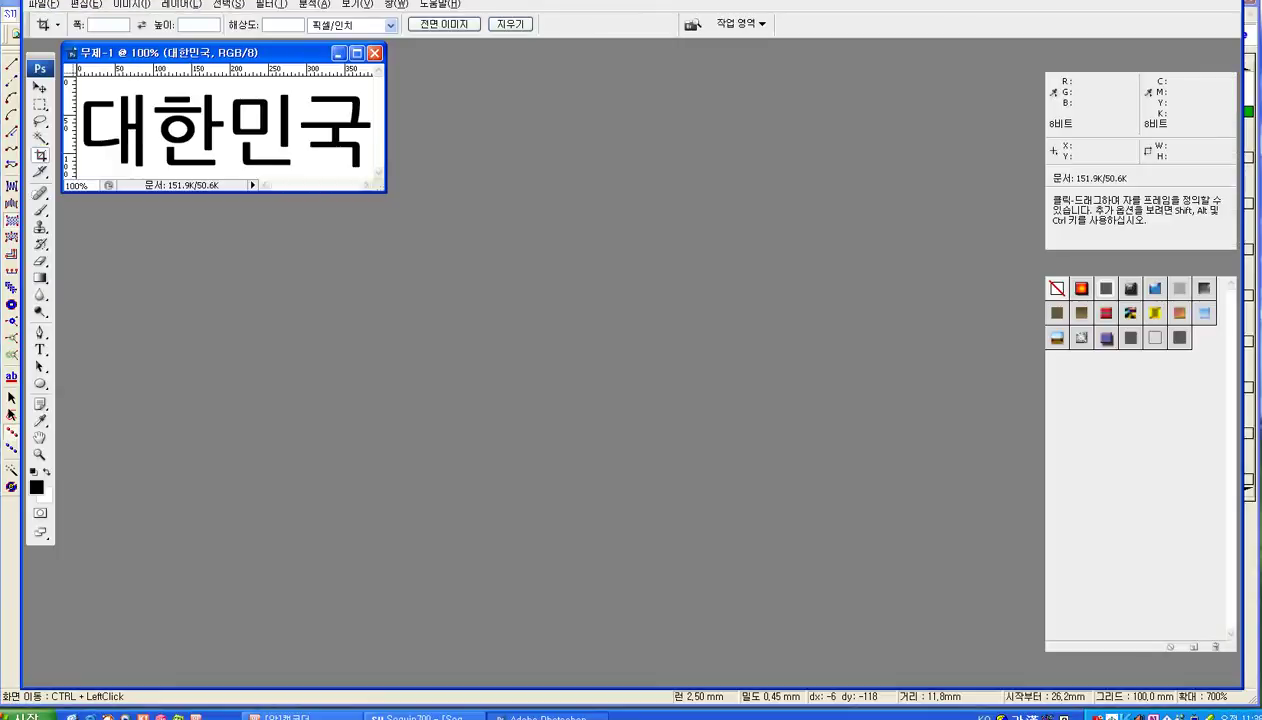
click(377, 55)
click(635, 256)
click(43, 4)
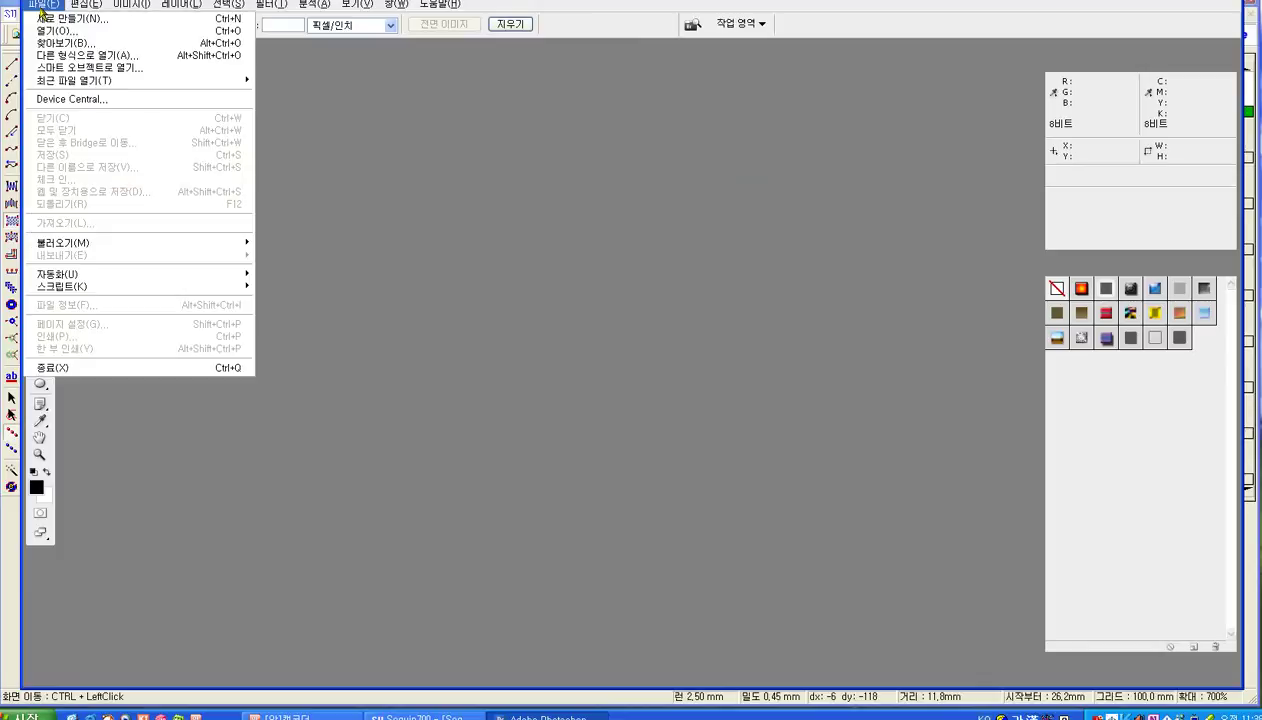
click(50, 17)
click(1136, 285)
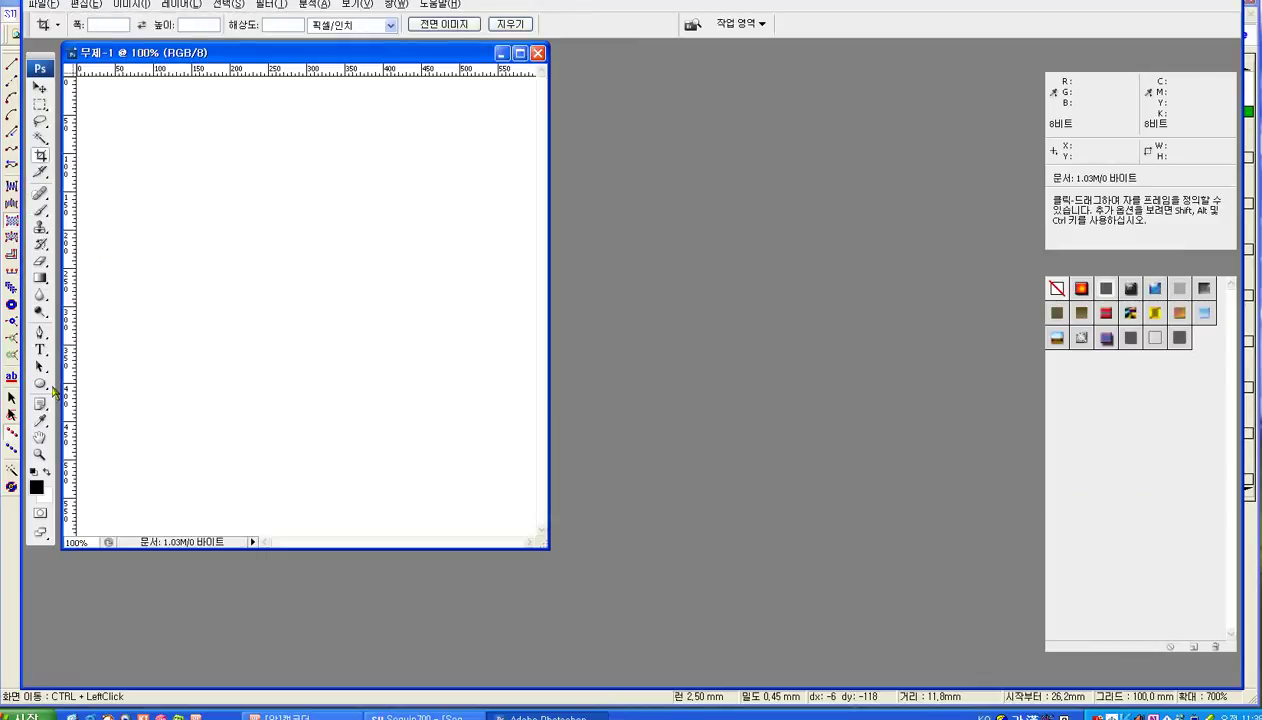
- Draw a five-sided polygon path, undo it, and redraw it larger in the document's upper-left area
click(40, 384)
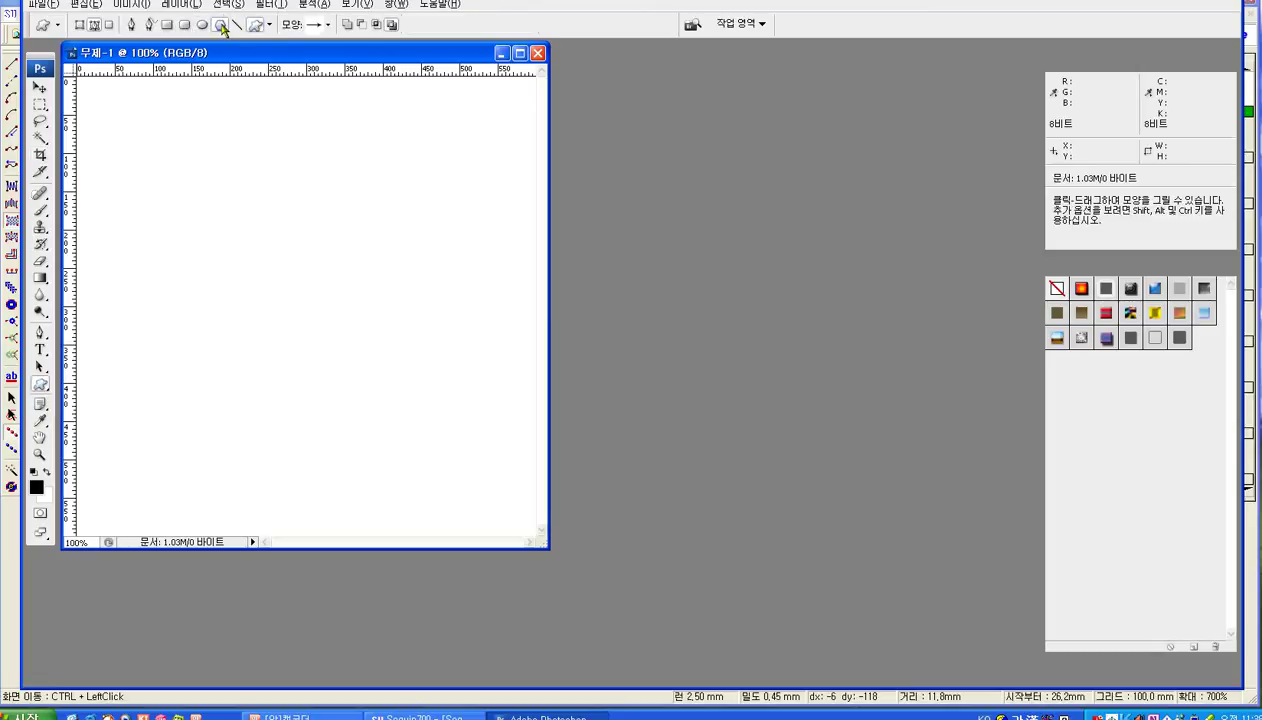
click(220, 25)
drag(191, 157, 260, 181)
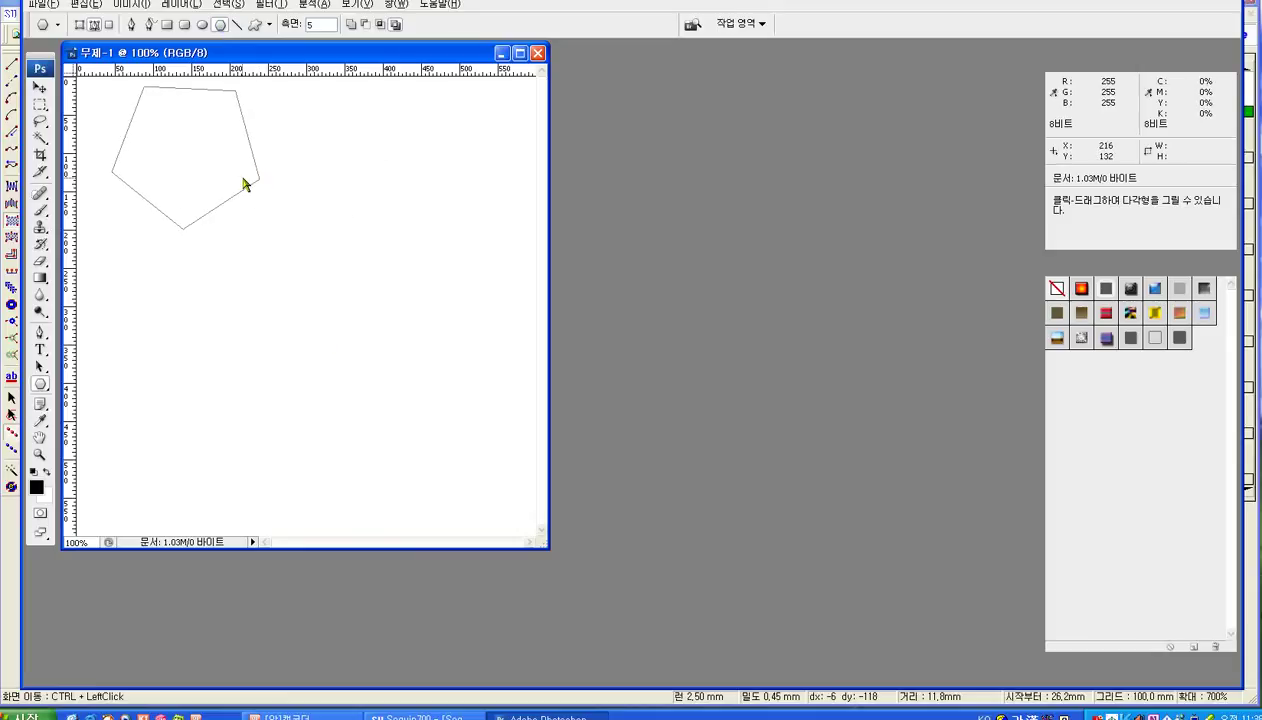
key(ctrl+z)
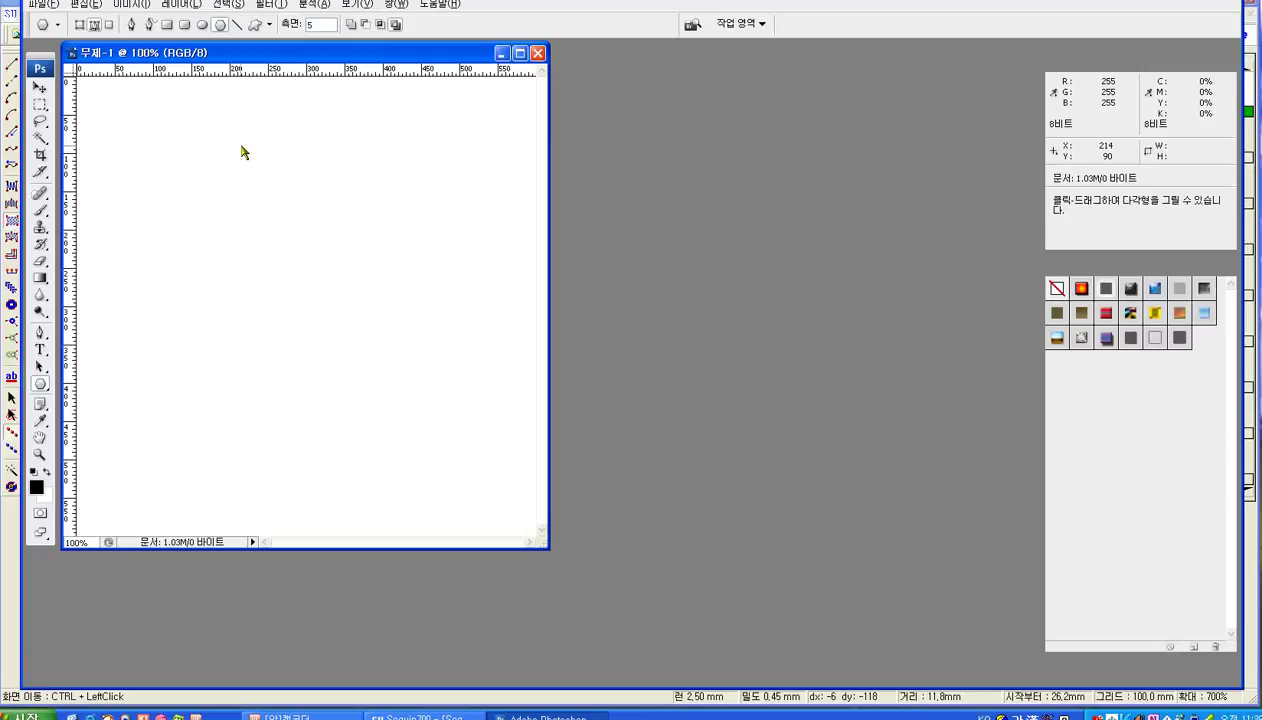
drag(191, 222, 278, 268)
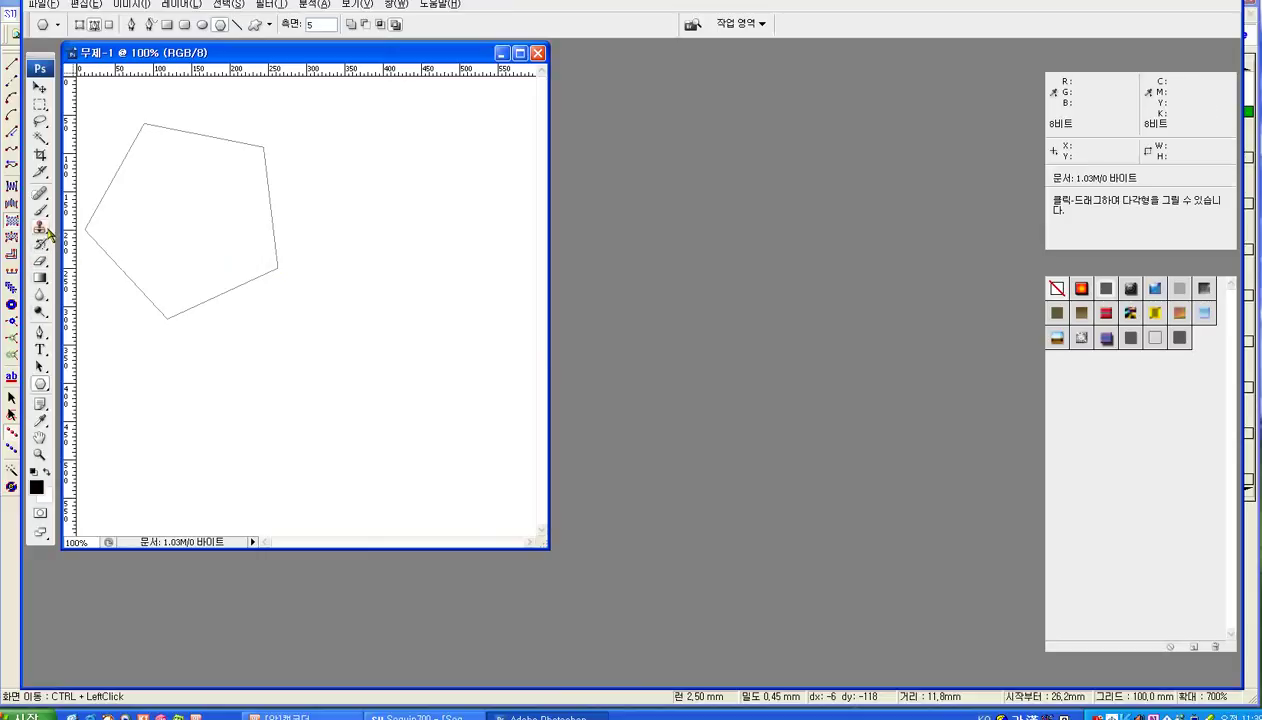
- Try to fill the pentagon with the Paint Bucket tool using a bright red foreground color
drag(41, 278, 88, 292)
click(36, 487)
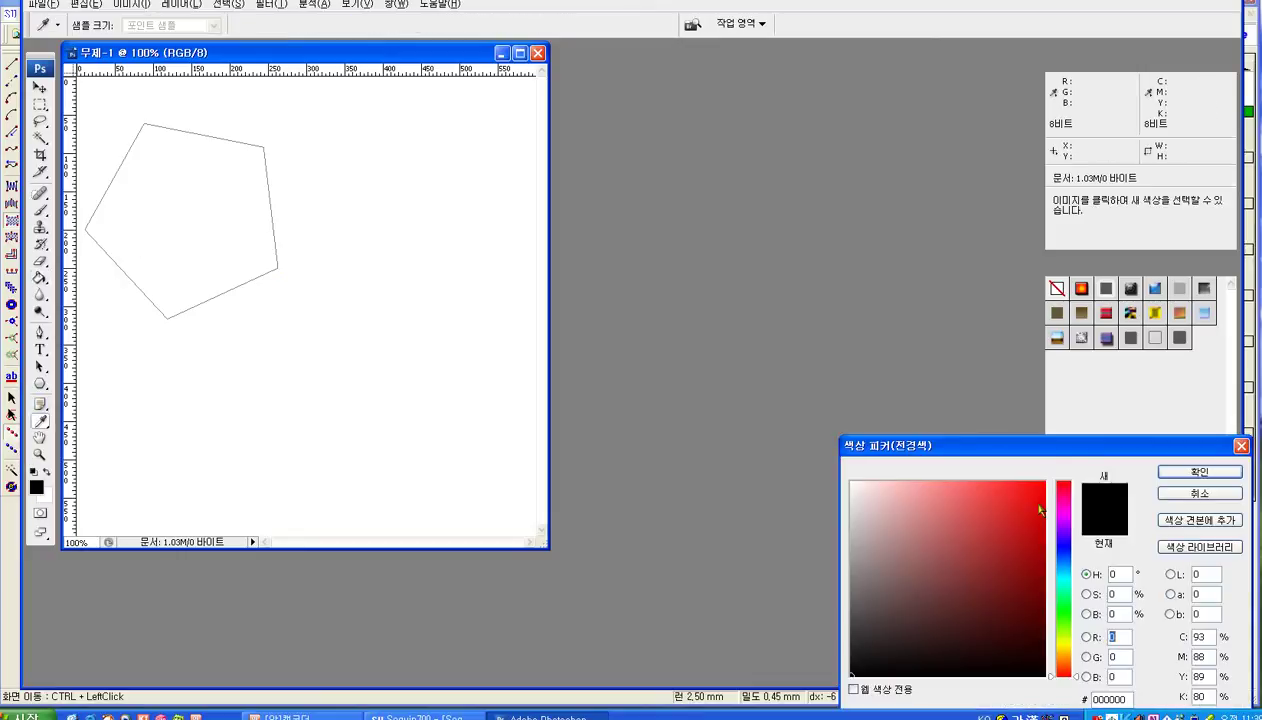
click(1040, 520)
click(1199, 471)
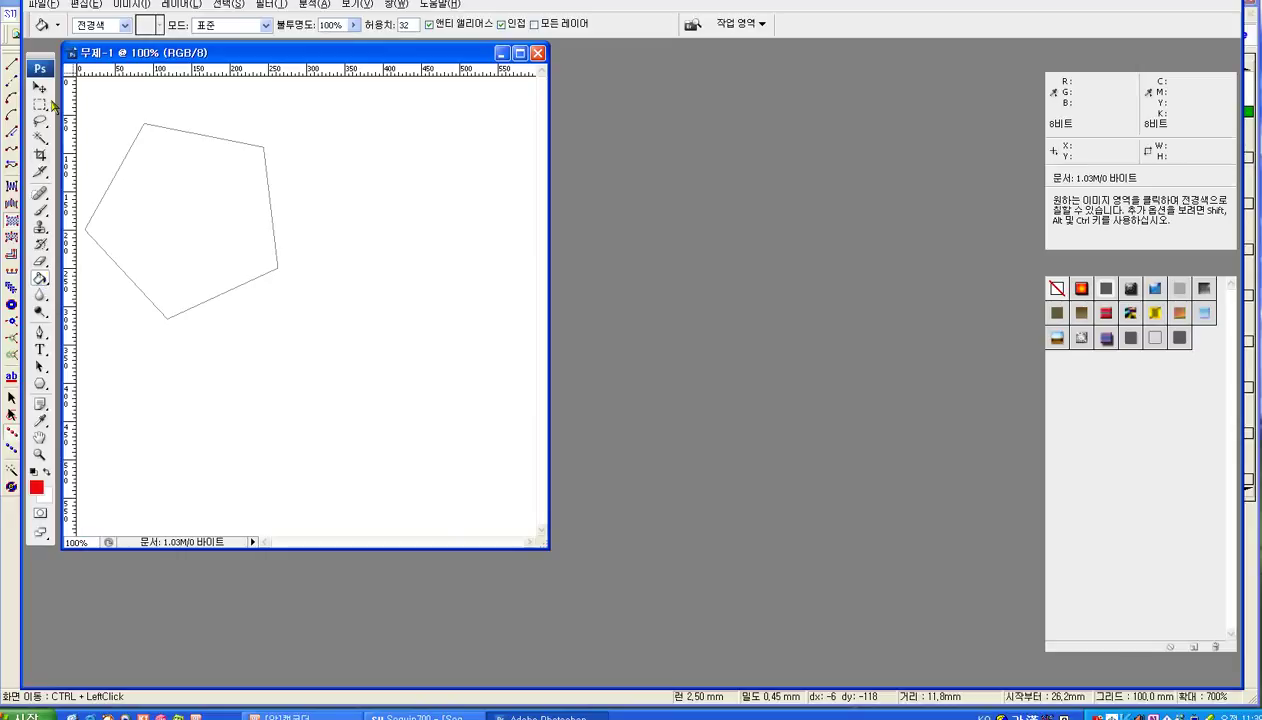
right_click(170, 181)
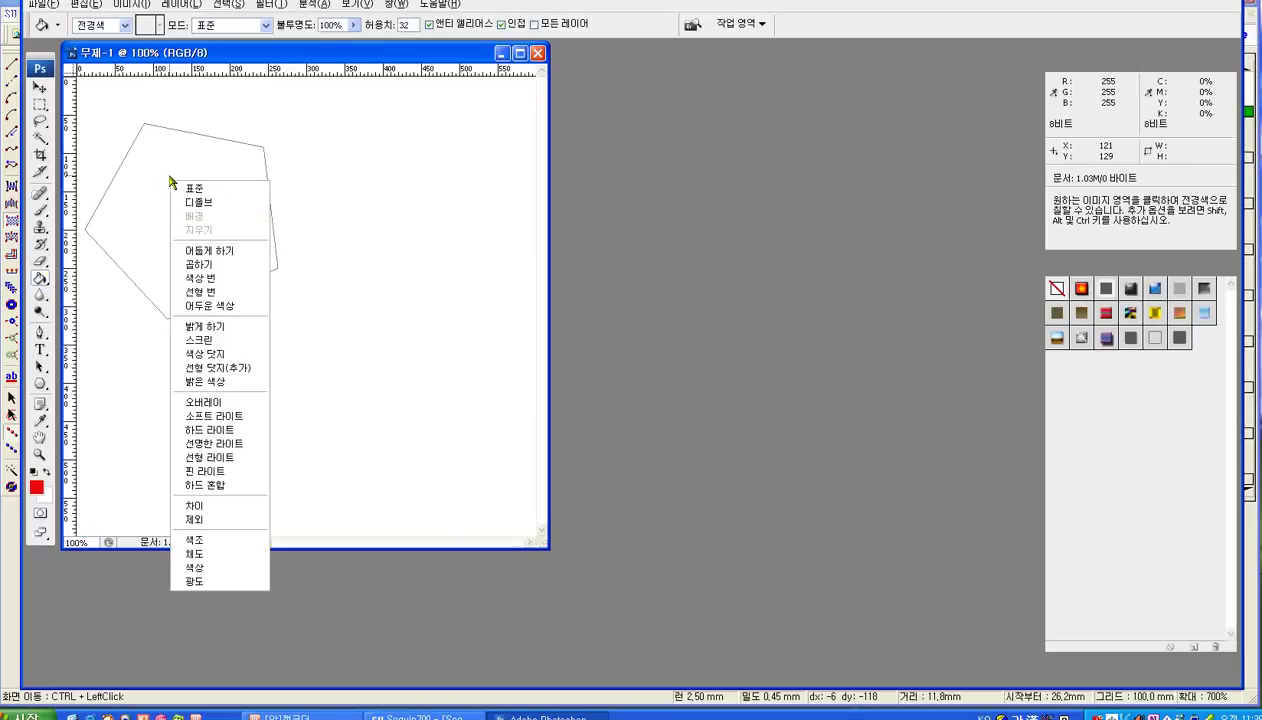
click(168, 181)
click(169, 183)
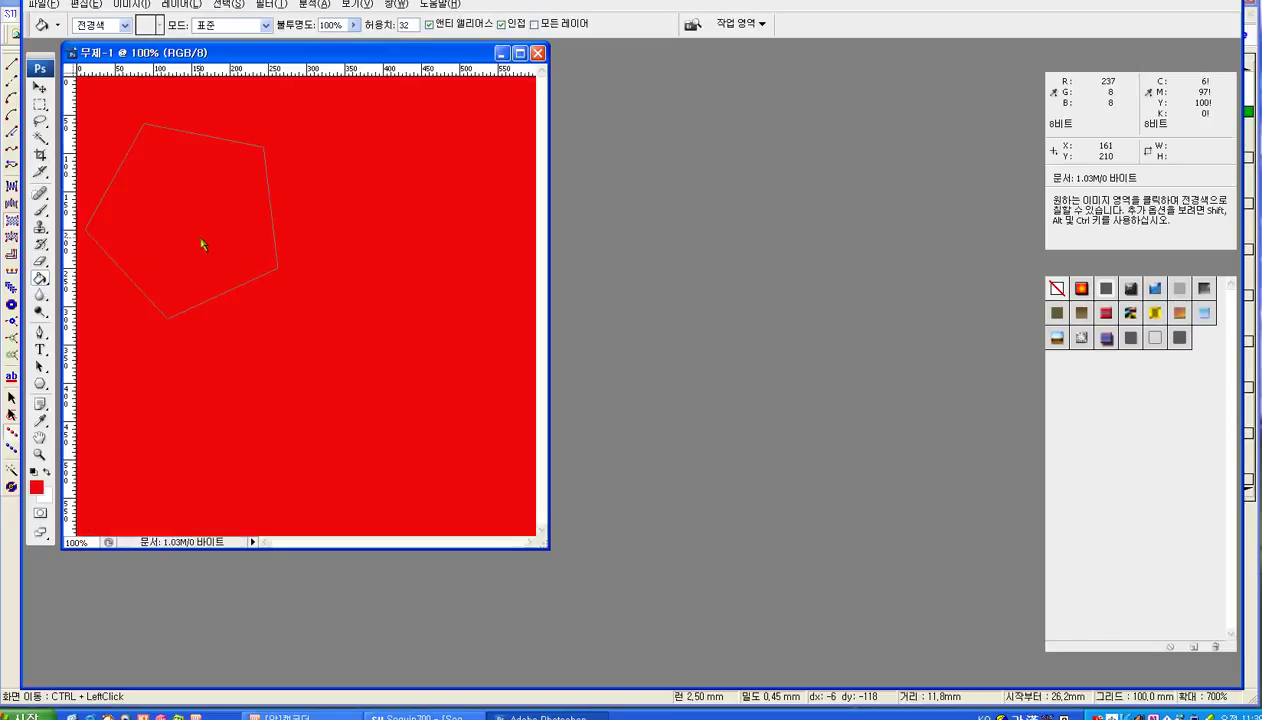
key(ctrl)
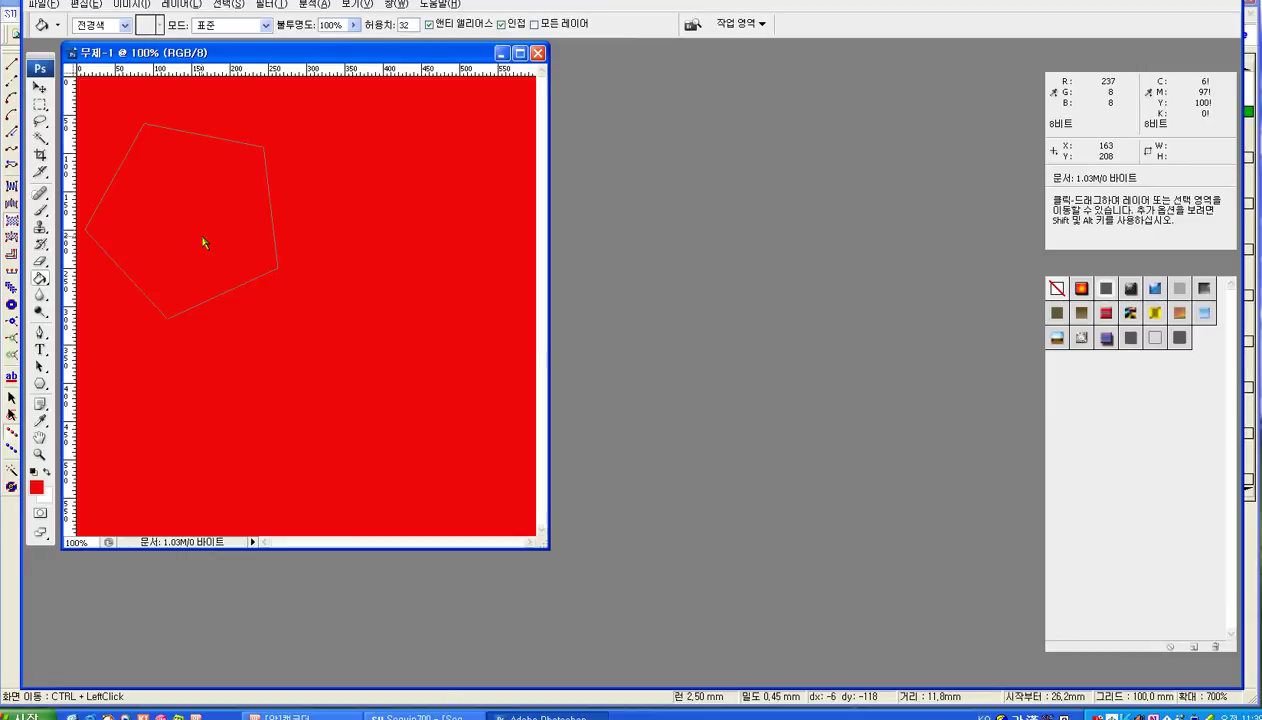
- Close the red-filled document without saving and create another new blank document
click(540, 54)
click(634, 257)
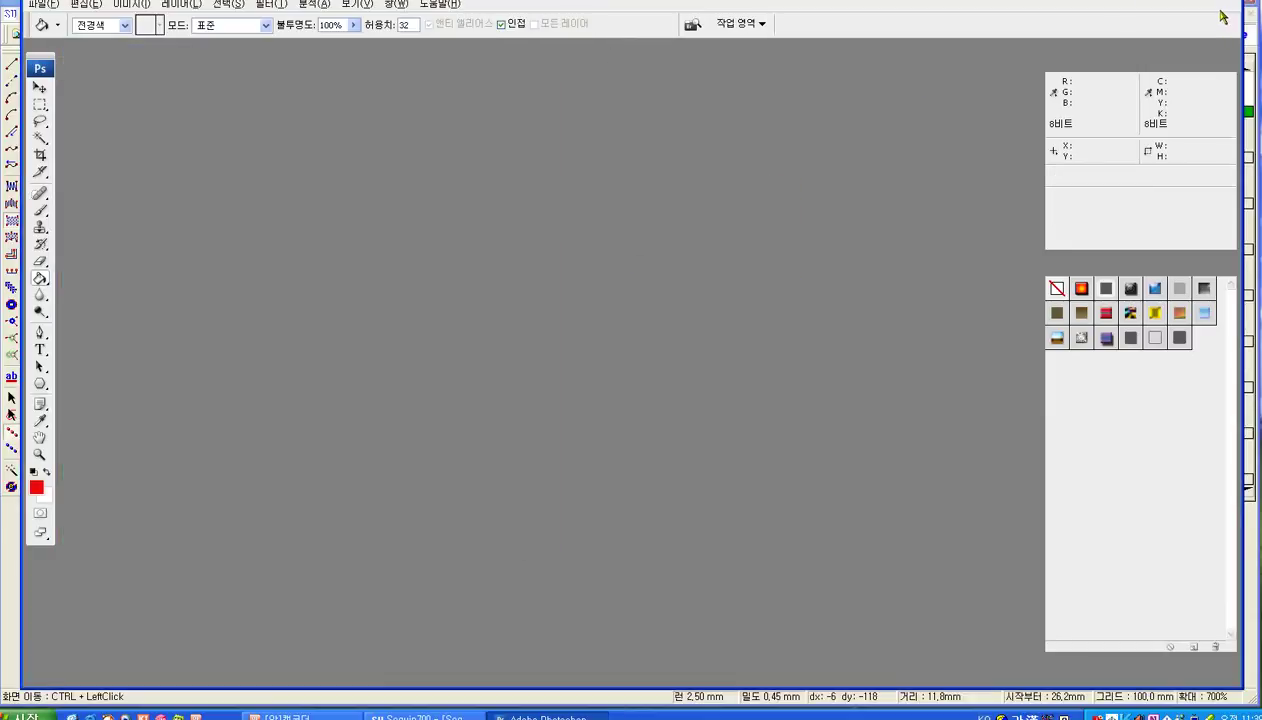
click(43, 4)
click(55, 18)
click(1135, 284)
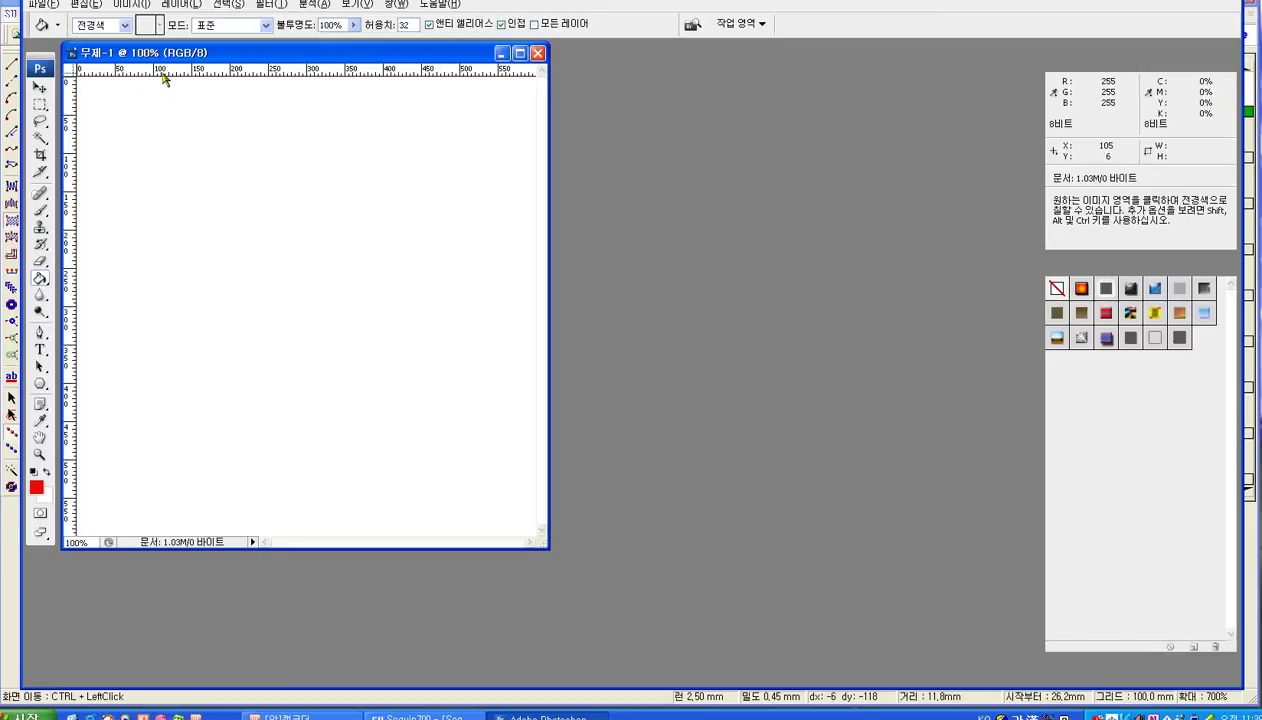
drag(170, 52, 243, 85)
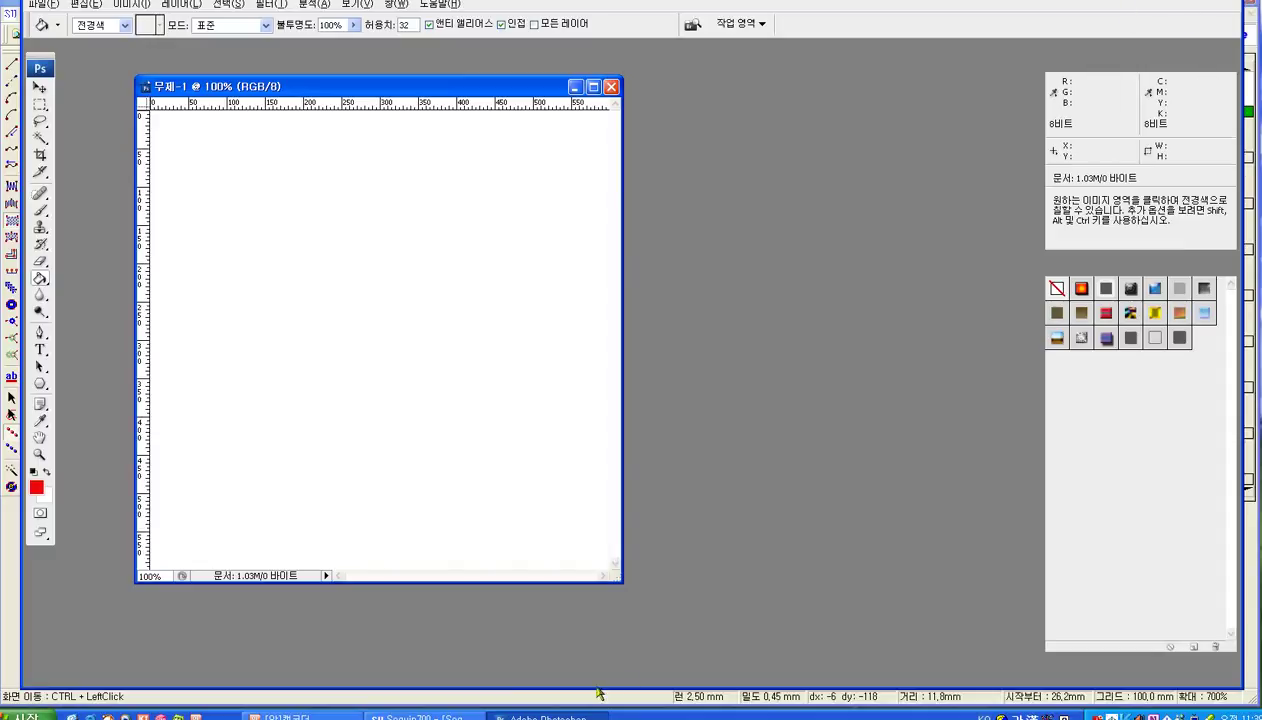
- Minimize Photoshop and launch Paint (그림판) from the Windows accessories (보조프로그램)
click(575, 716)
click(22, 716)
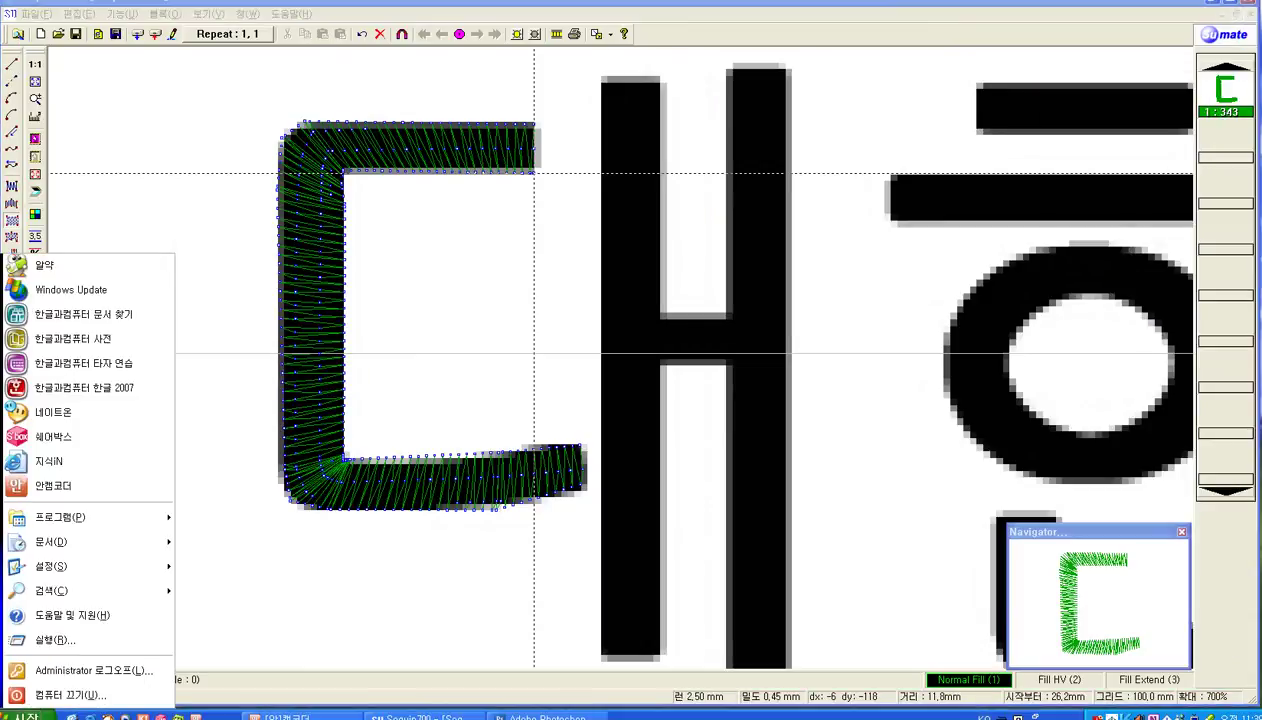
mouse_move(120, 517)
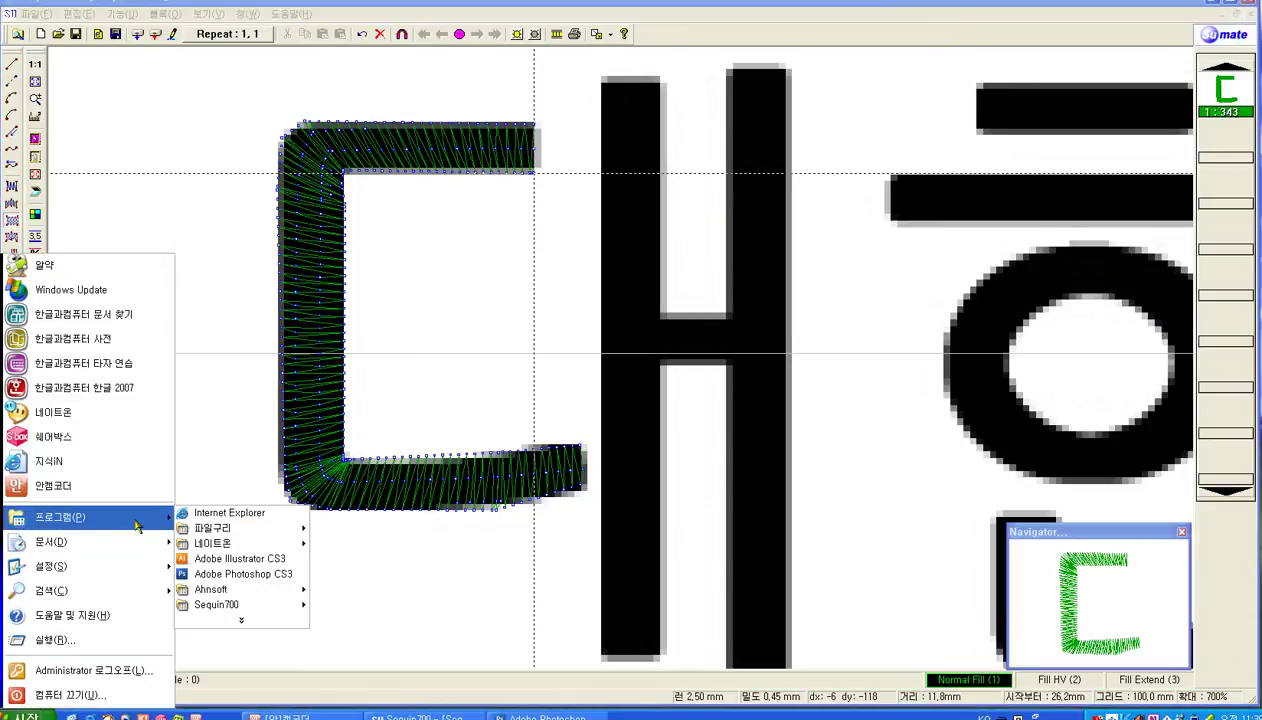
click(257, 626)
mouse_move(221, 93)
mouse_move(372, 108)
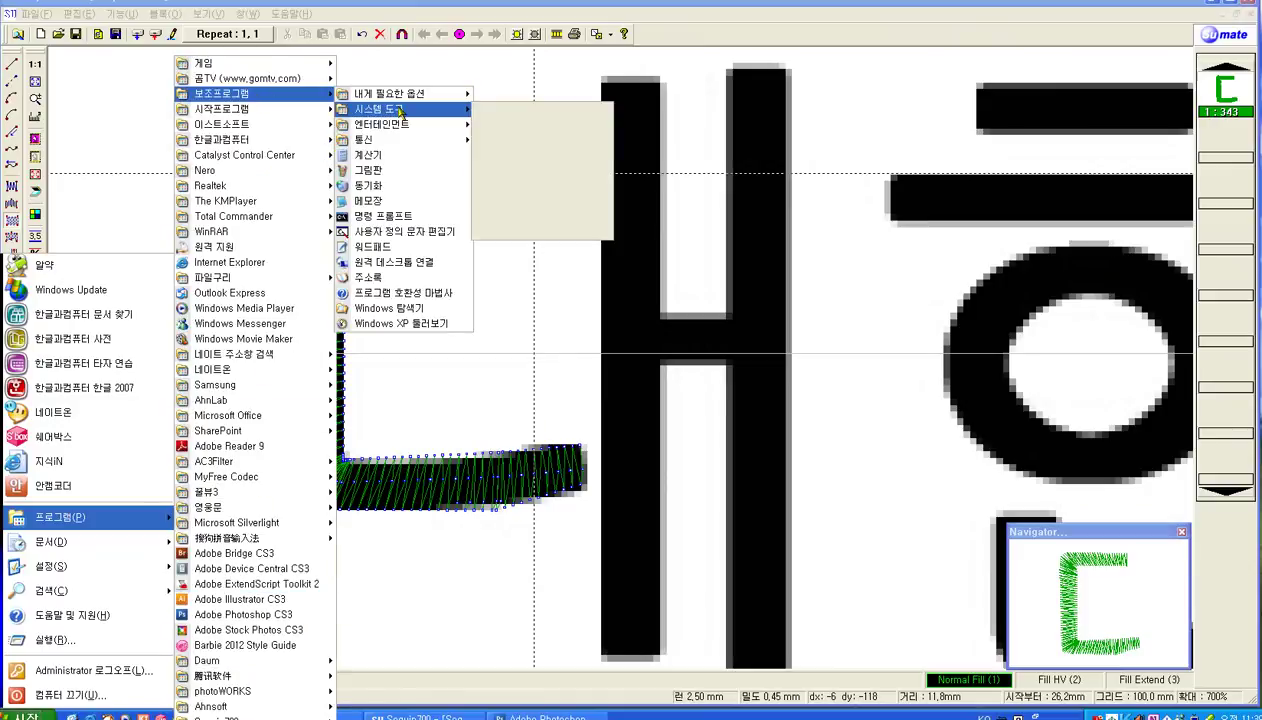
click(368, 170)
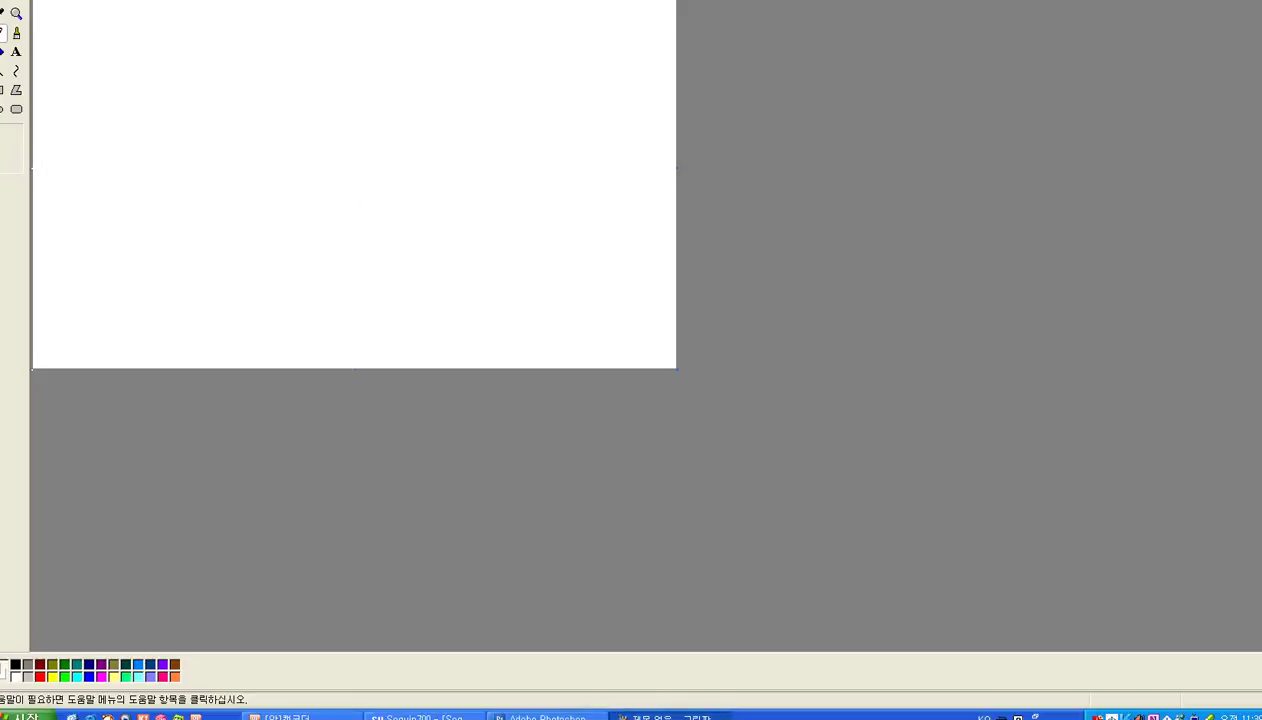
- Restore the Paint window from full screen, reposition it over the Sequin700 design, and enlarge it to show the whole canvas
click(425, 717)
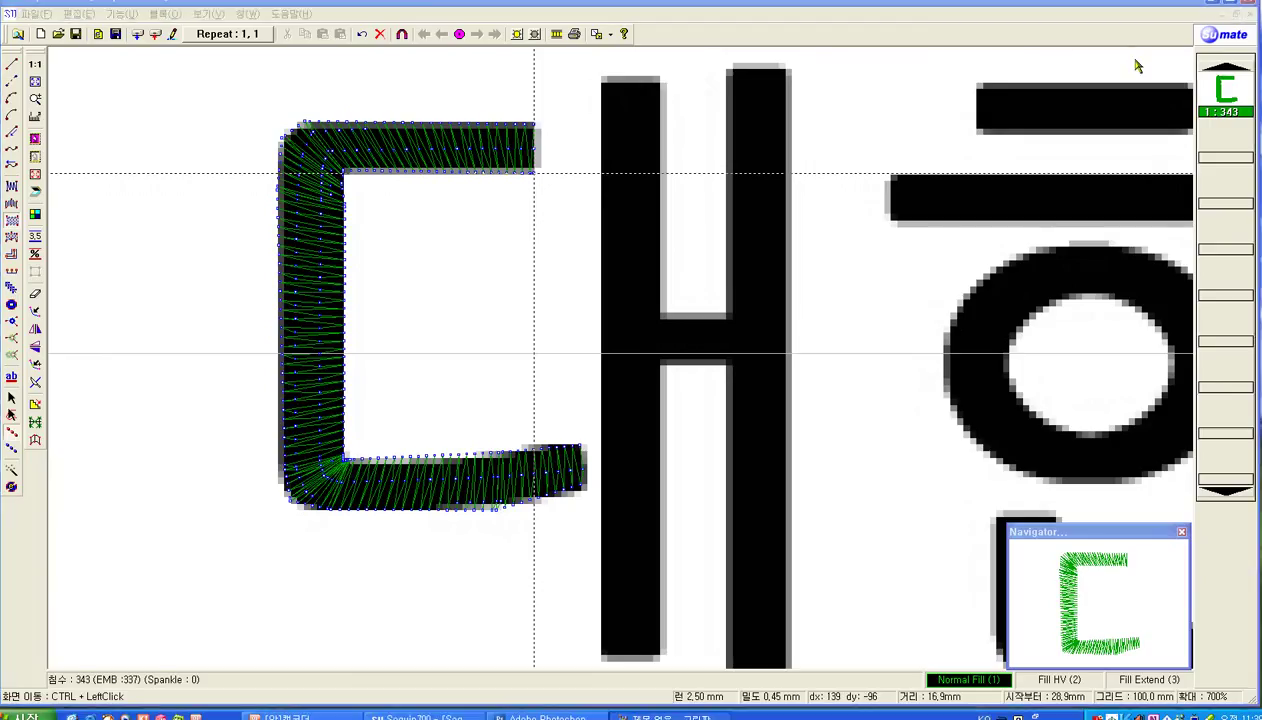
click(668, 717)
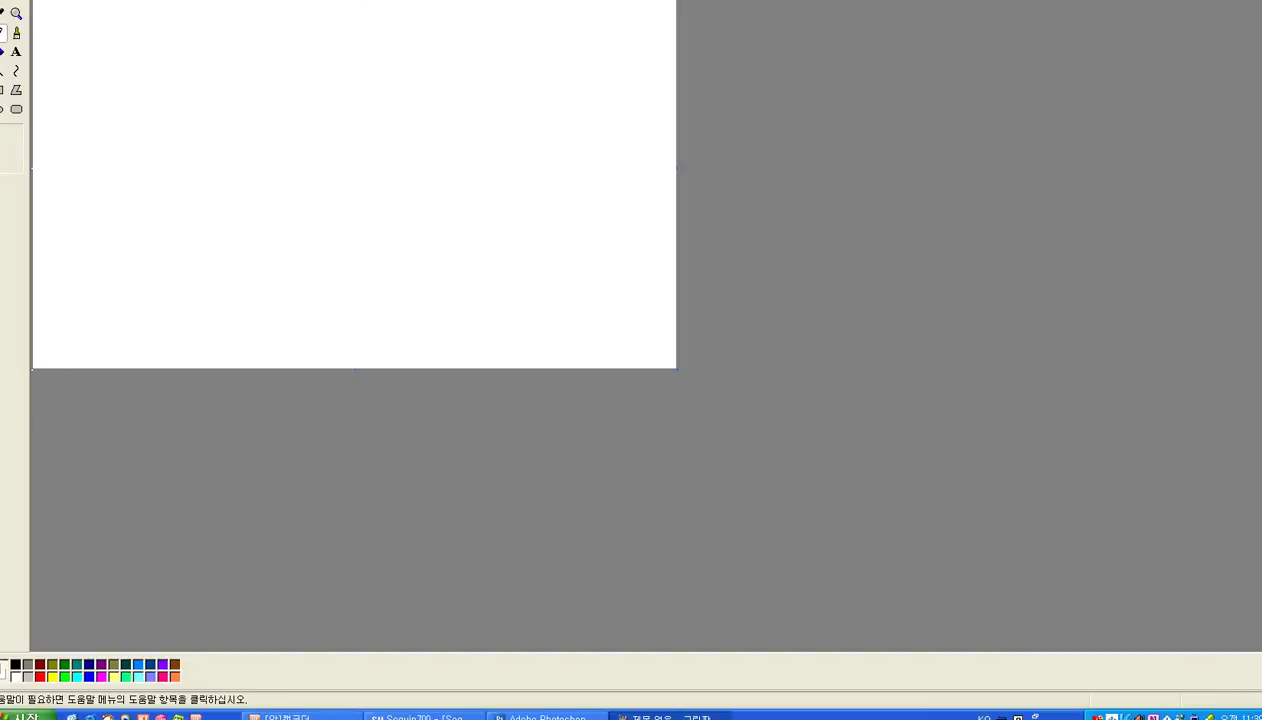
double_click(866, 1)
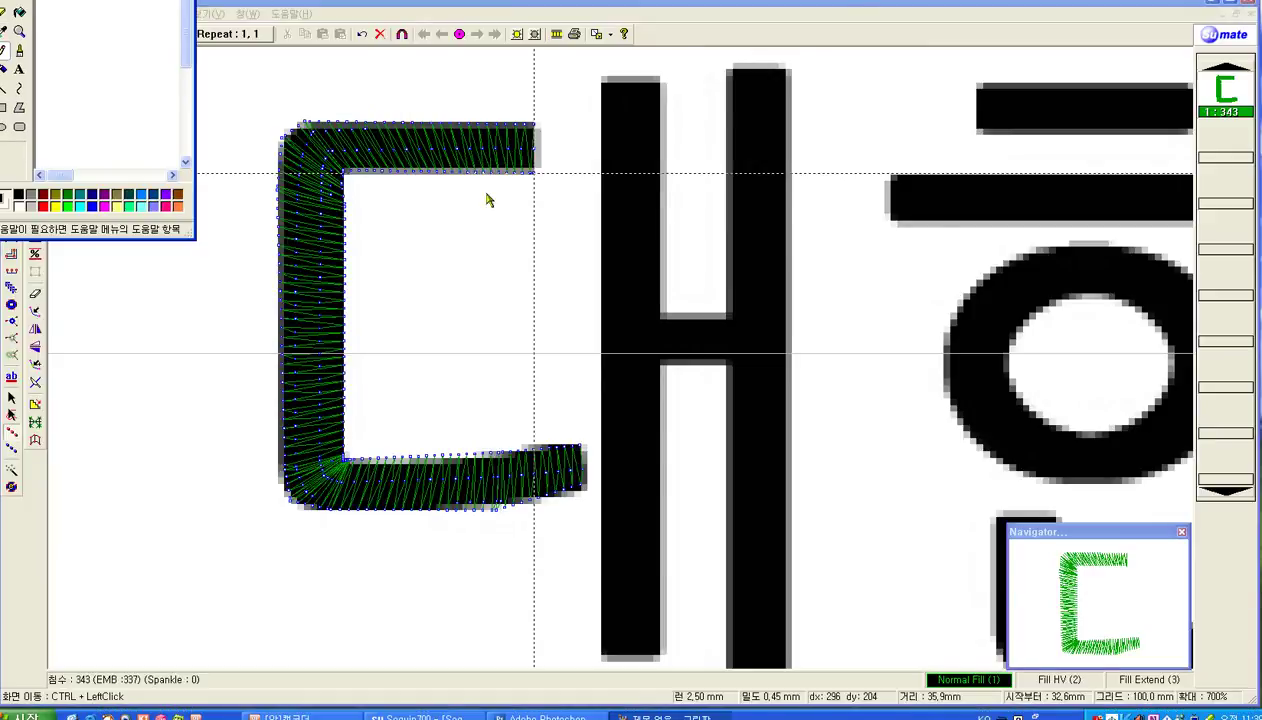
drag(367, 93, 482, 275)
click(300, 717)
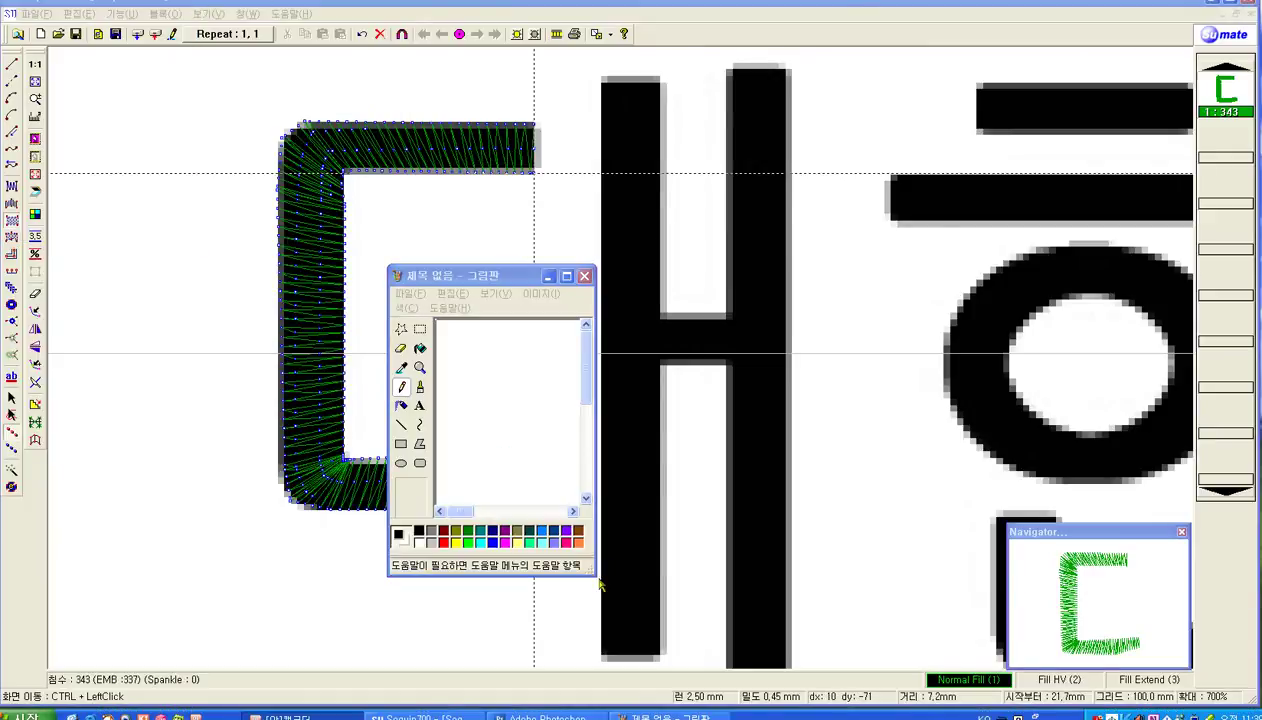
drag(506, 276, 346, 111)
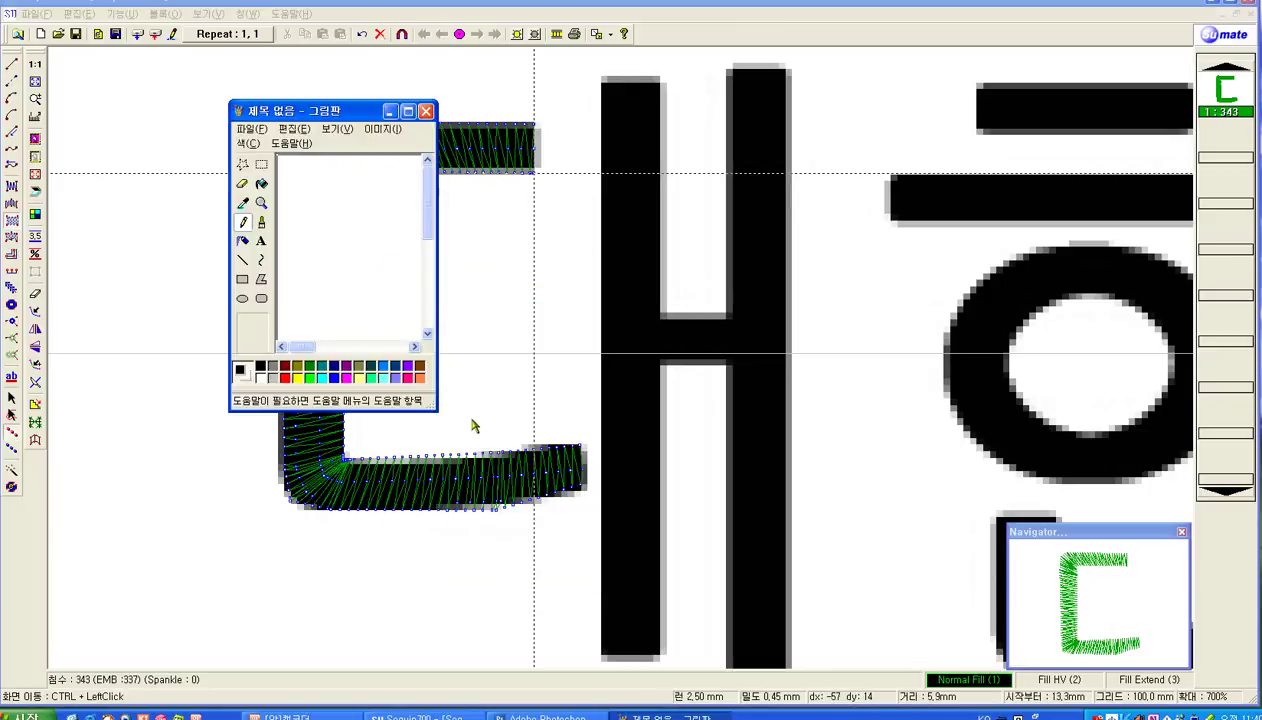
drag(480, 441, 937, 630)
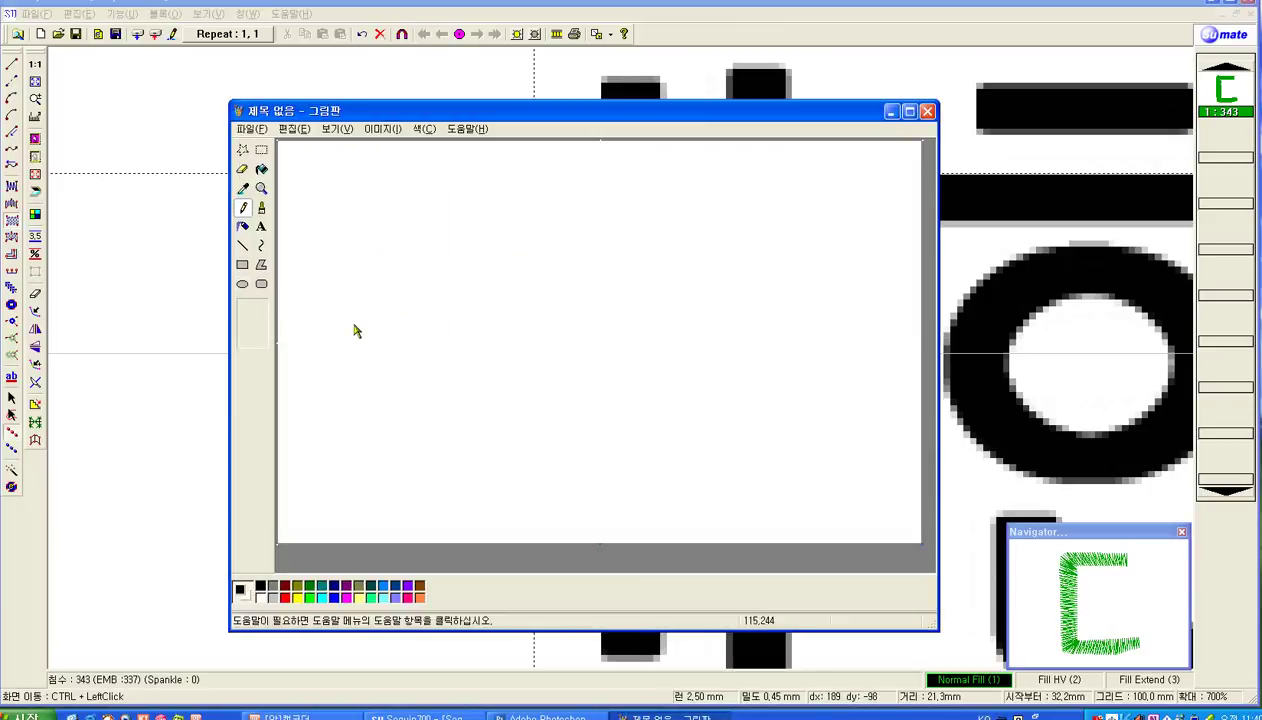
- Draw a wide rounded rectangle left of the canvas center and fill it with black
click(261, 284)
mouse_move(375, 286)
mouse_down()
mouse_move(583, 392)
mouse_move(628, 430)
mouse_up()
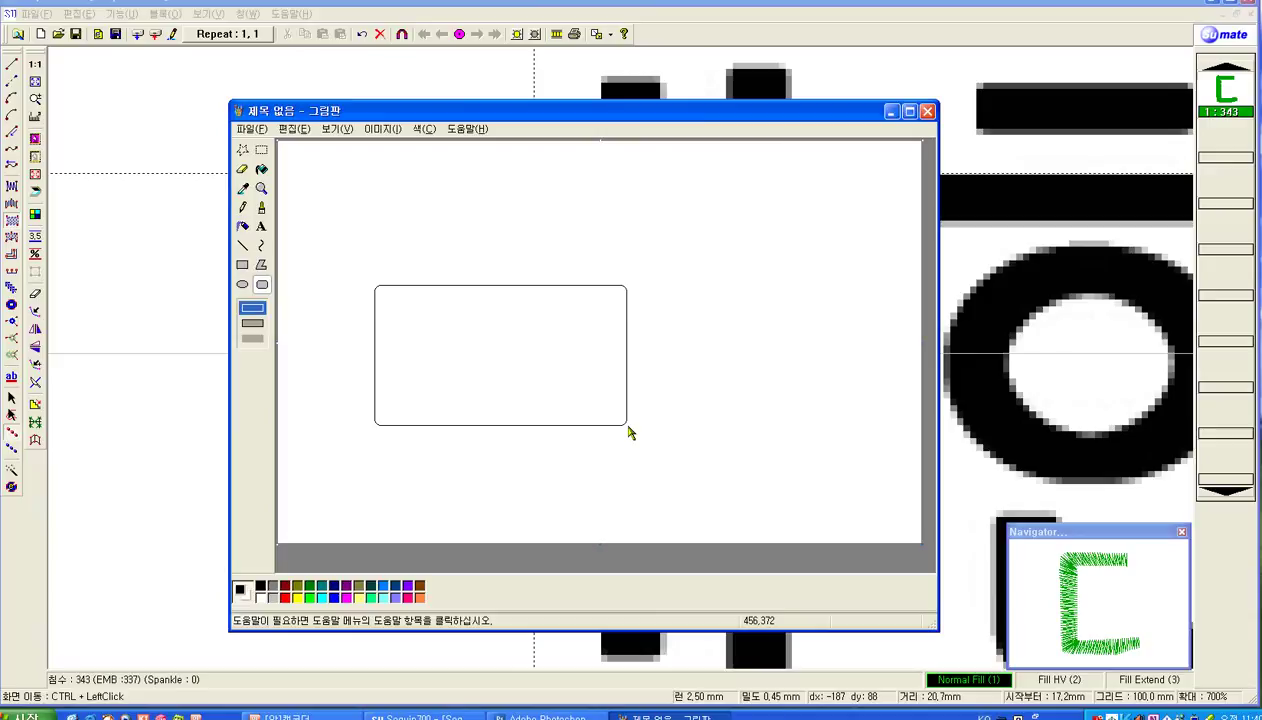
double_click(260, 585)
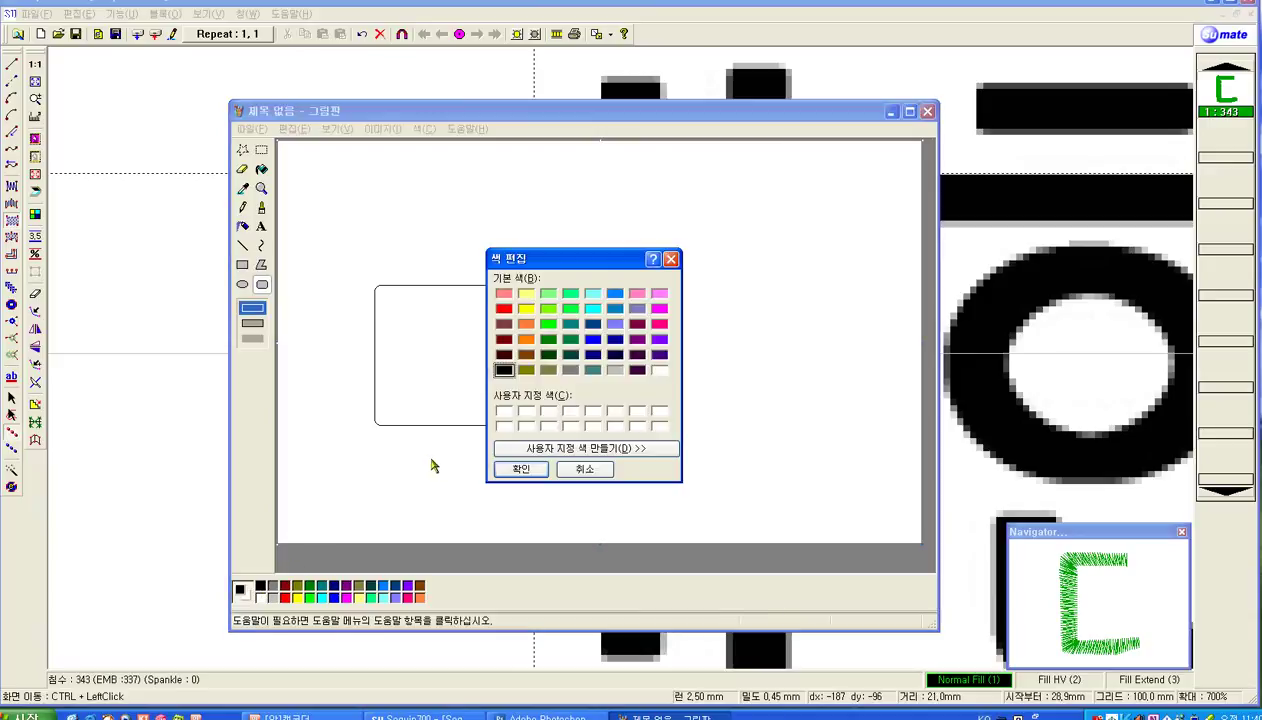
click(541, 467)
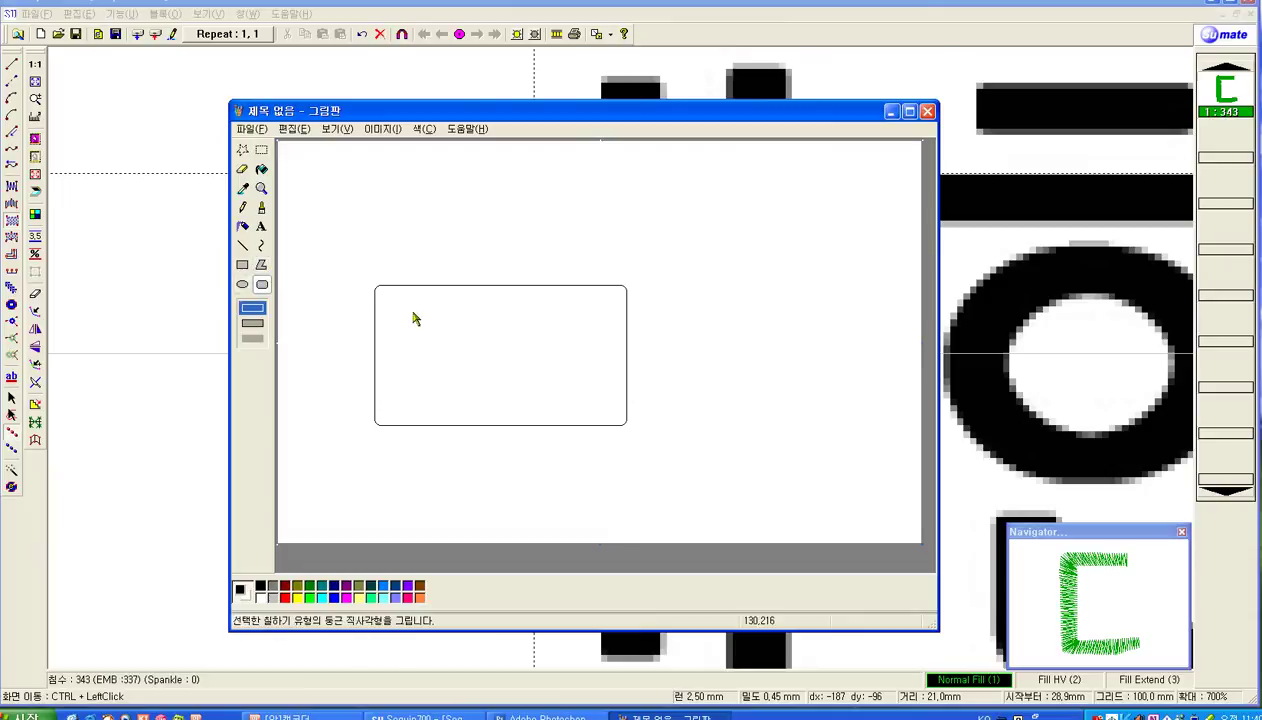
click(261, 169)
click(443, 368)
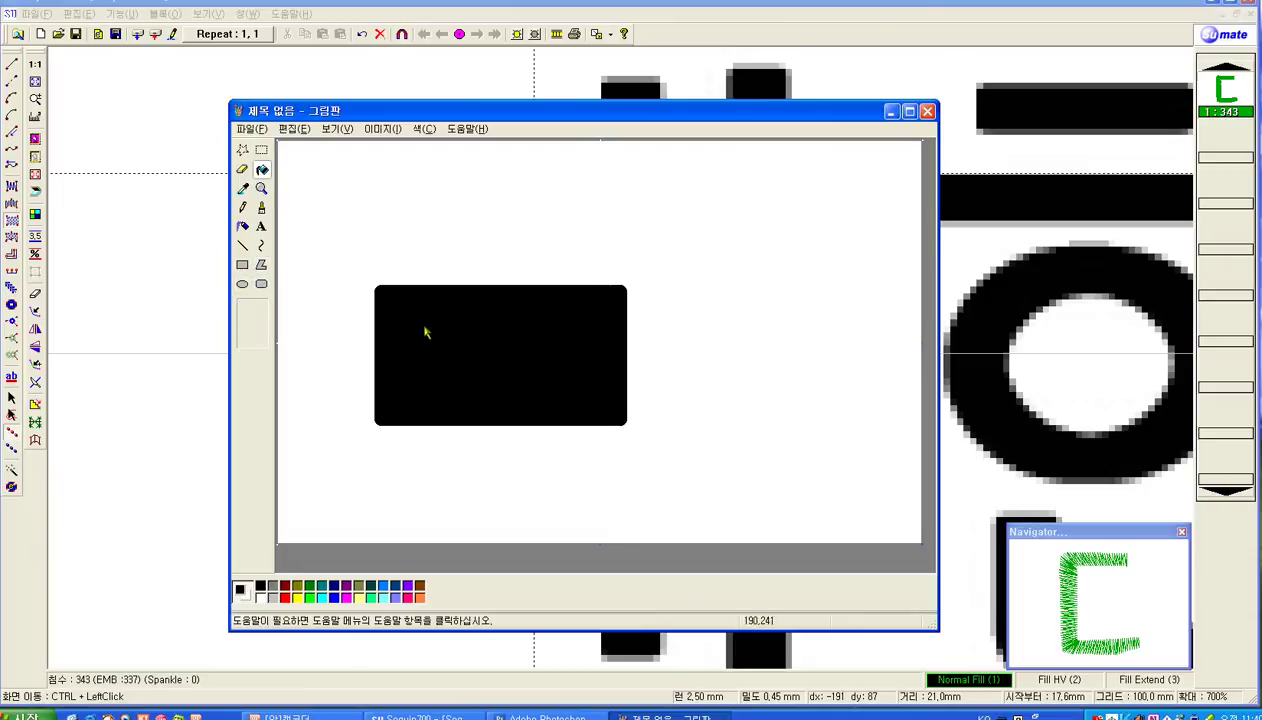
- Select an area of about 370 x 228 pixels around the black rounded rectangle and save it to the desktop (바탕 화면) as 24-bit bitmap 1121
click(261, 150)
mouse_move(361, 266)
mouse_down()
mouse_move(396, 340)
mouse_move(645, 453)
mouse_move(645, 441)
mouse_up()
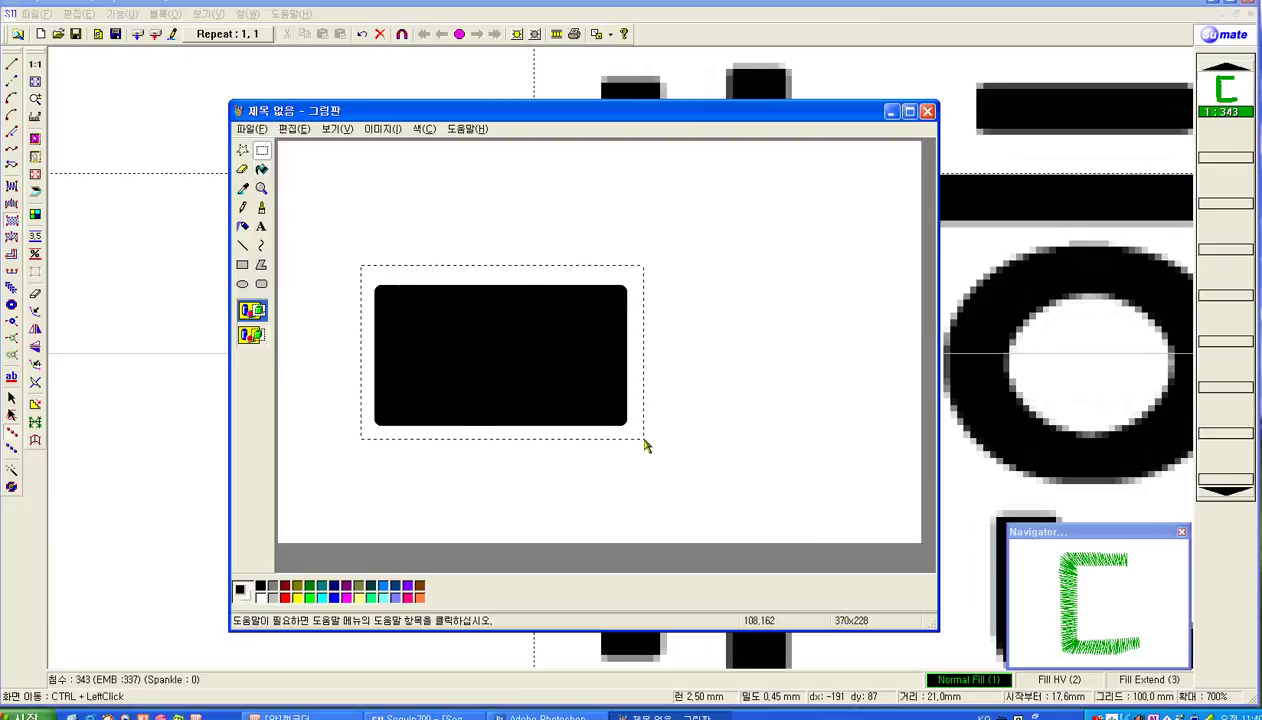
right_click(590, 378)
click(641, 463)
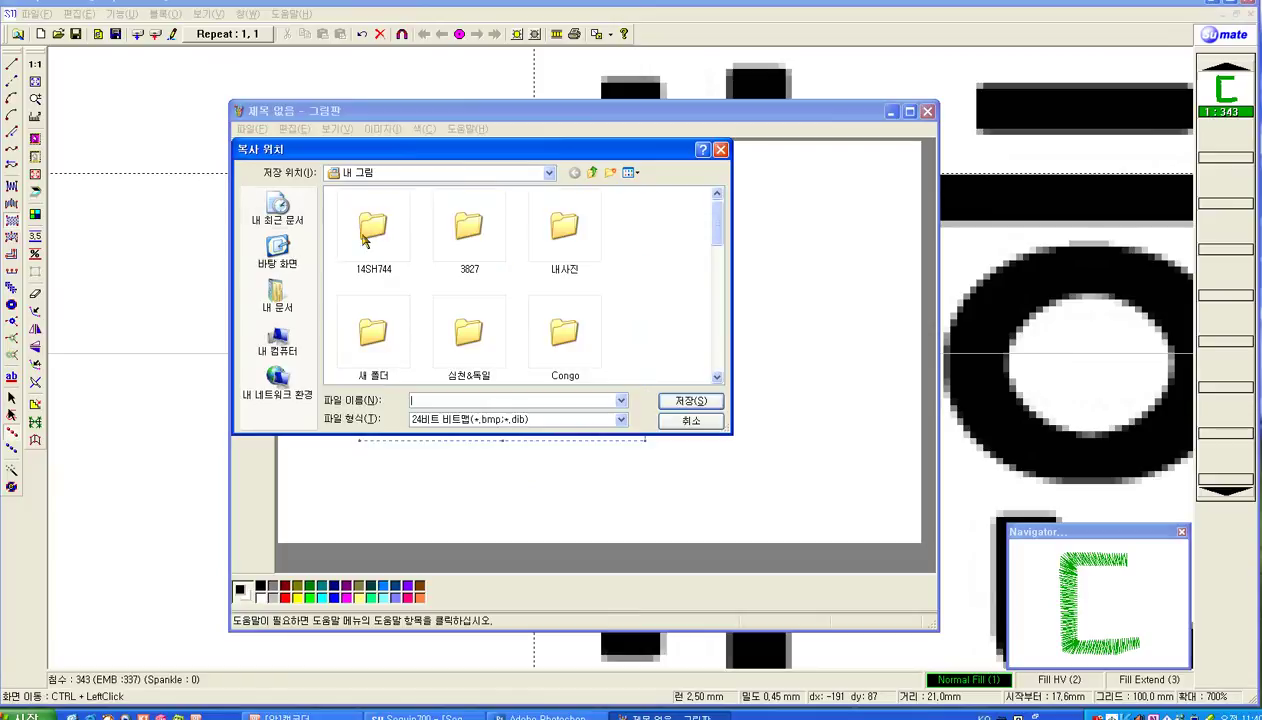
click(278, 250)
click(442, 402)
text(1121)
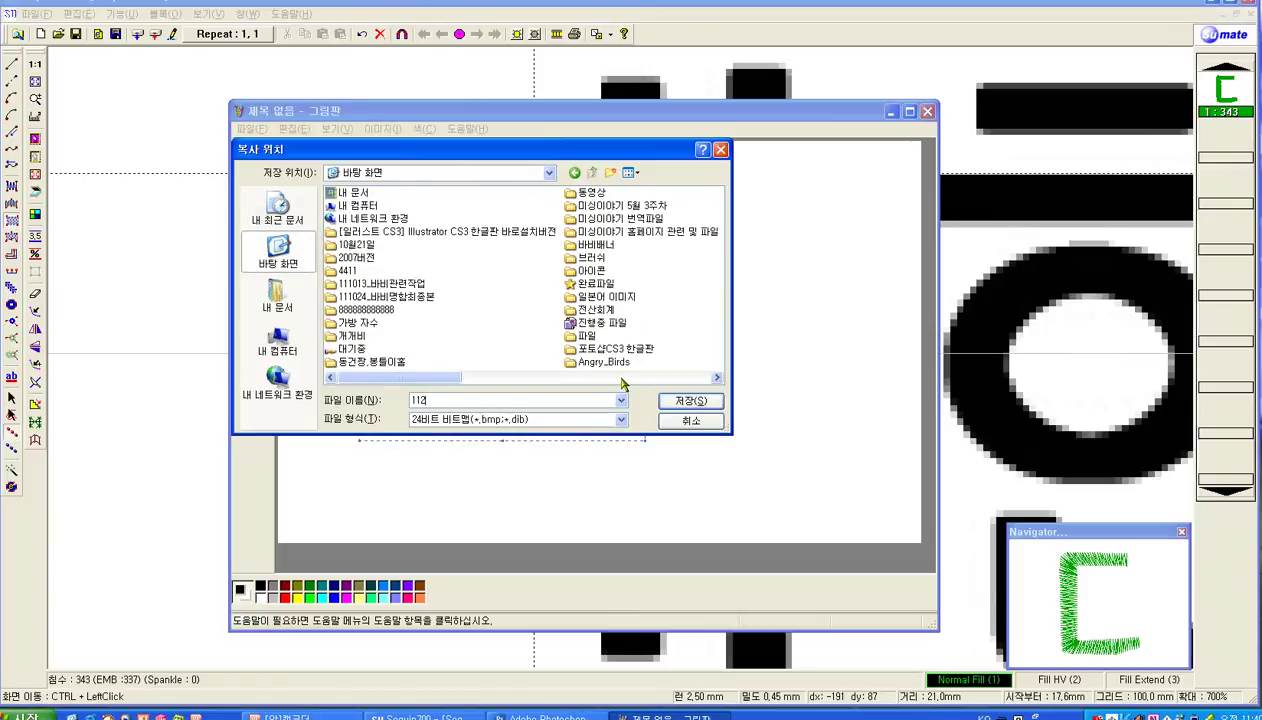
click(666, 405)
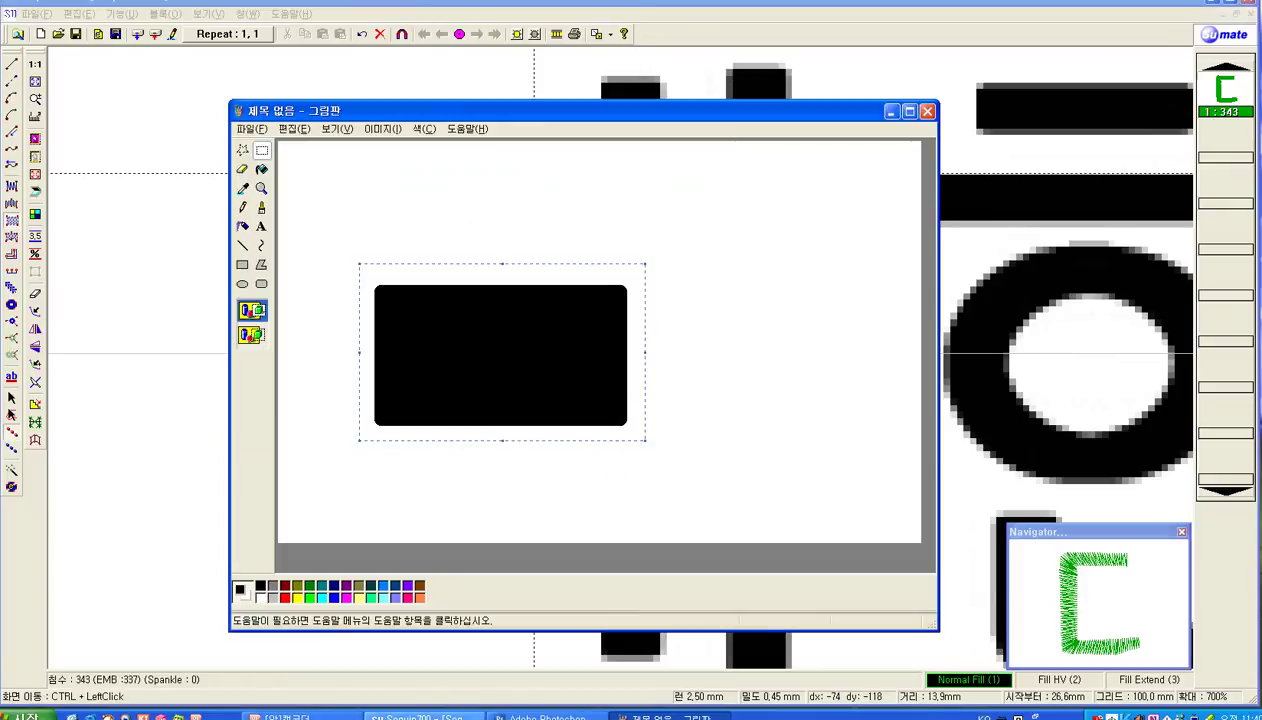
- Switch to Sequin700, start a new design, and load 1121.bmp from the desktop (바탕 화면) as the background image
click(415, 716)
click(40, 33)
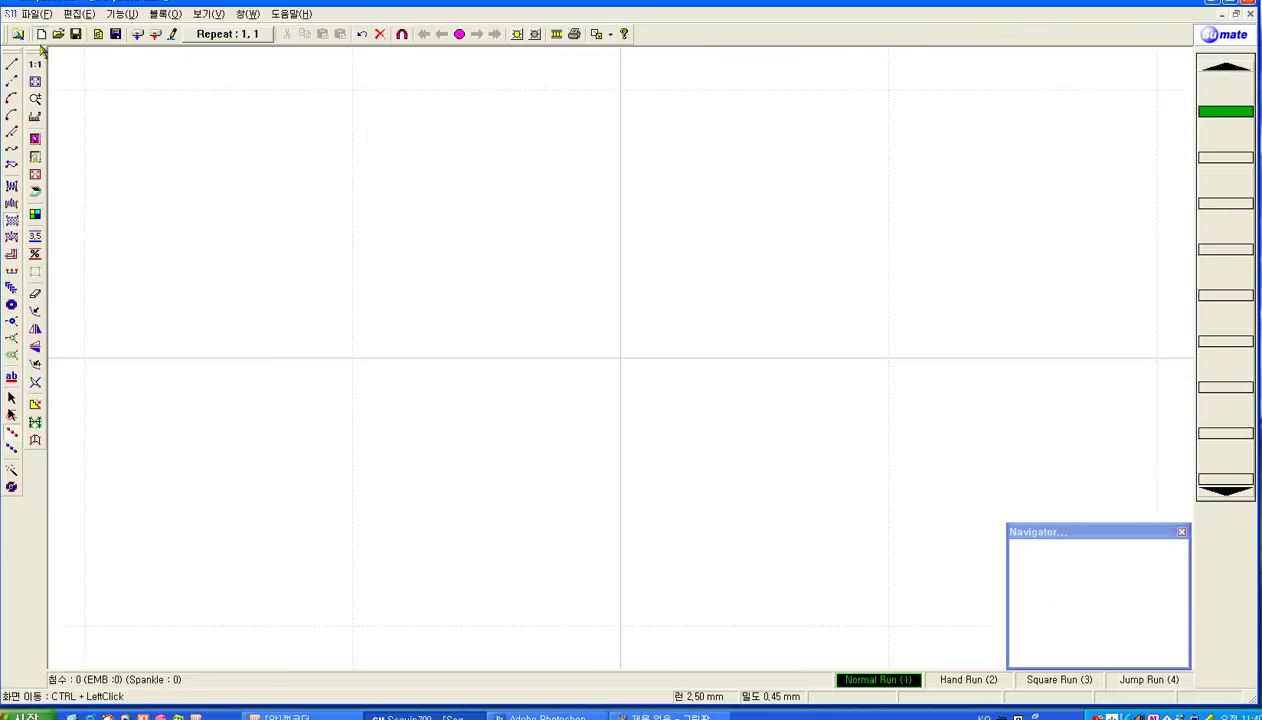
click(36, 151)
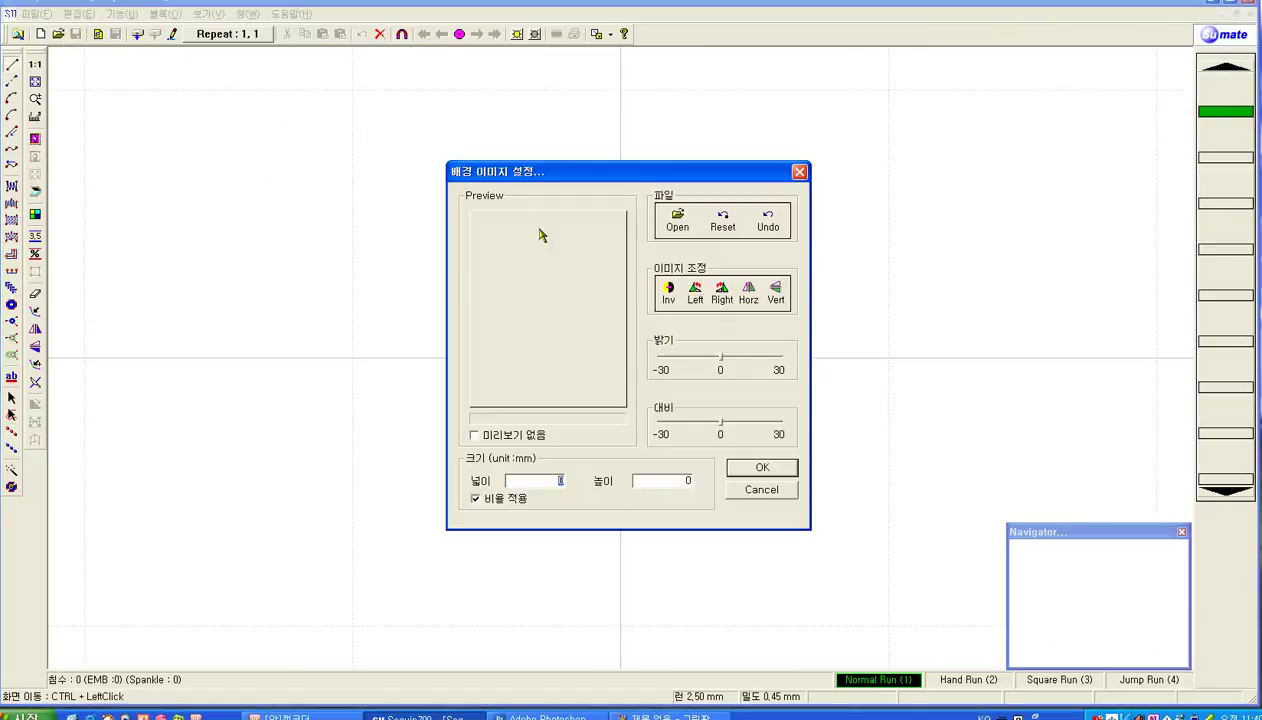
click(659, 228)
click(602, 202)
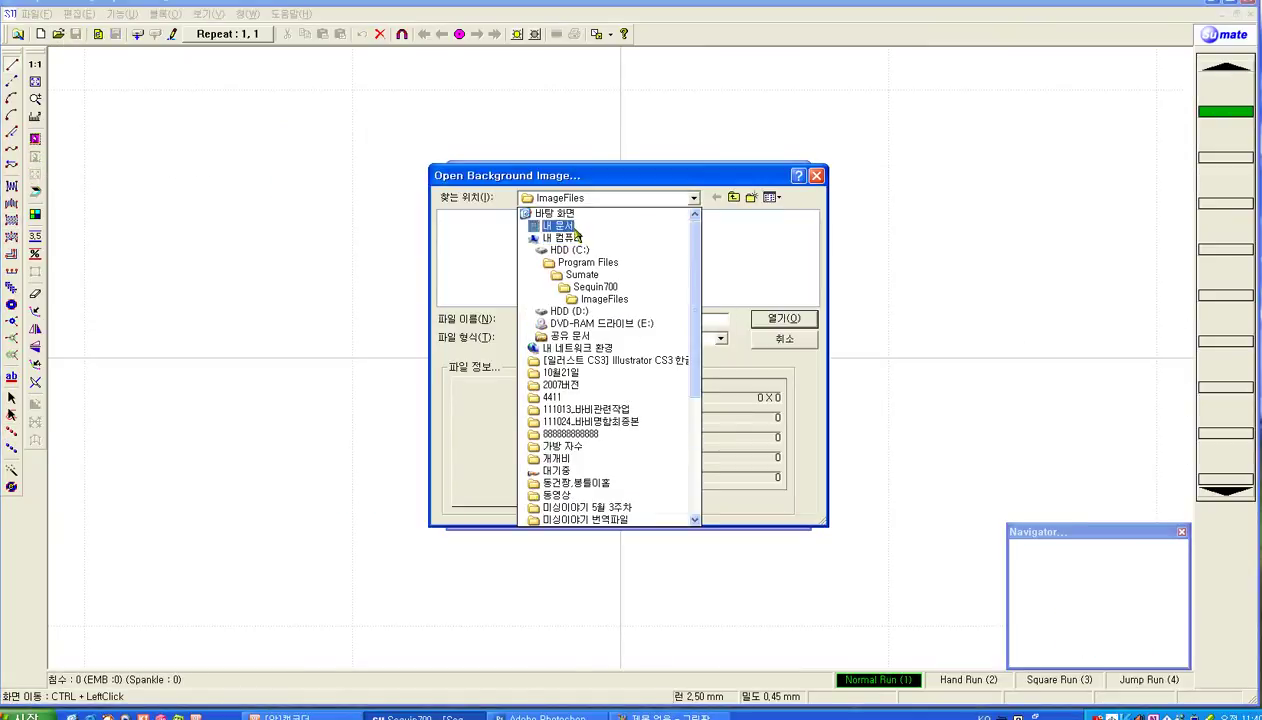
click(558, 213)
click(811, 300)
click(811, 300)
click(712, 269)
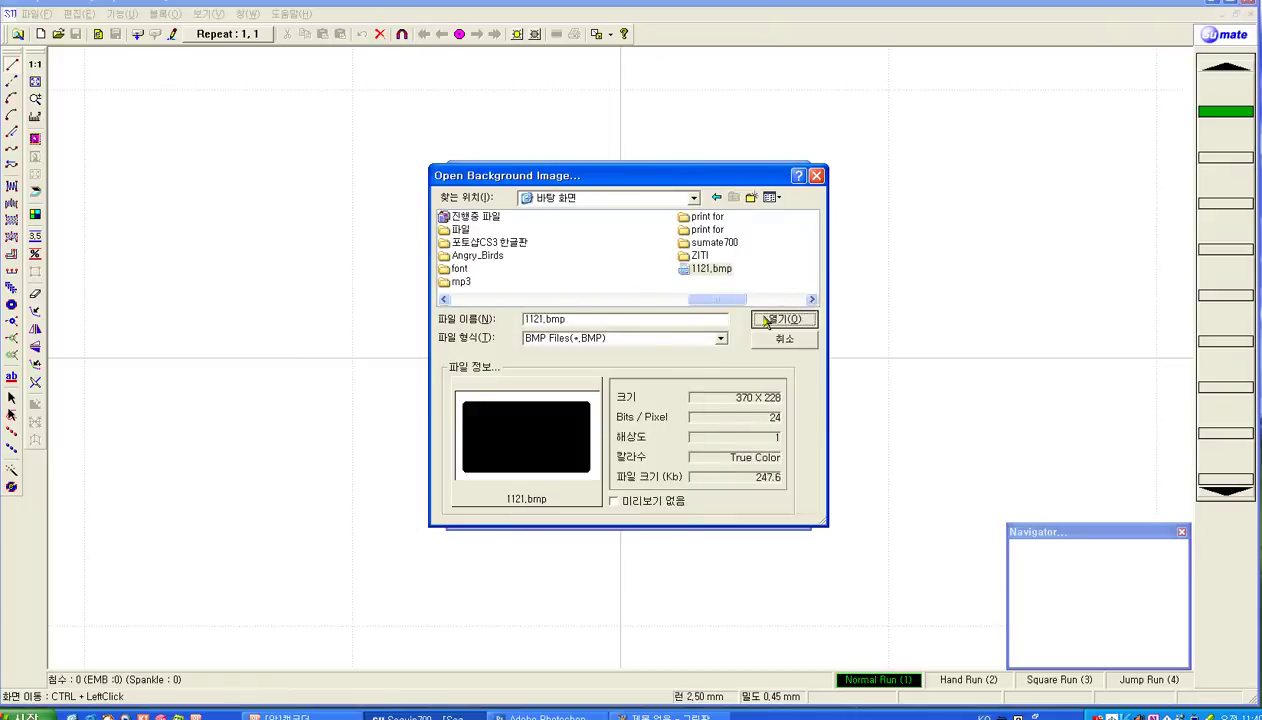
click(767, 318)
click(736, 465)
- Digitize the black rounded rectangle with Normal Fill, placing opposite upper and lower edge points in pairs from its left end to its right end
click(34, 98)
drag(437, 251, 801, 487)
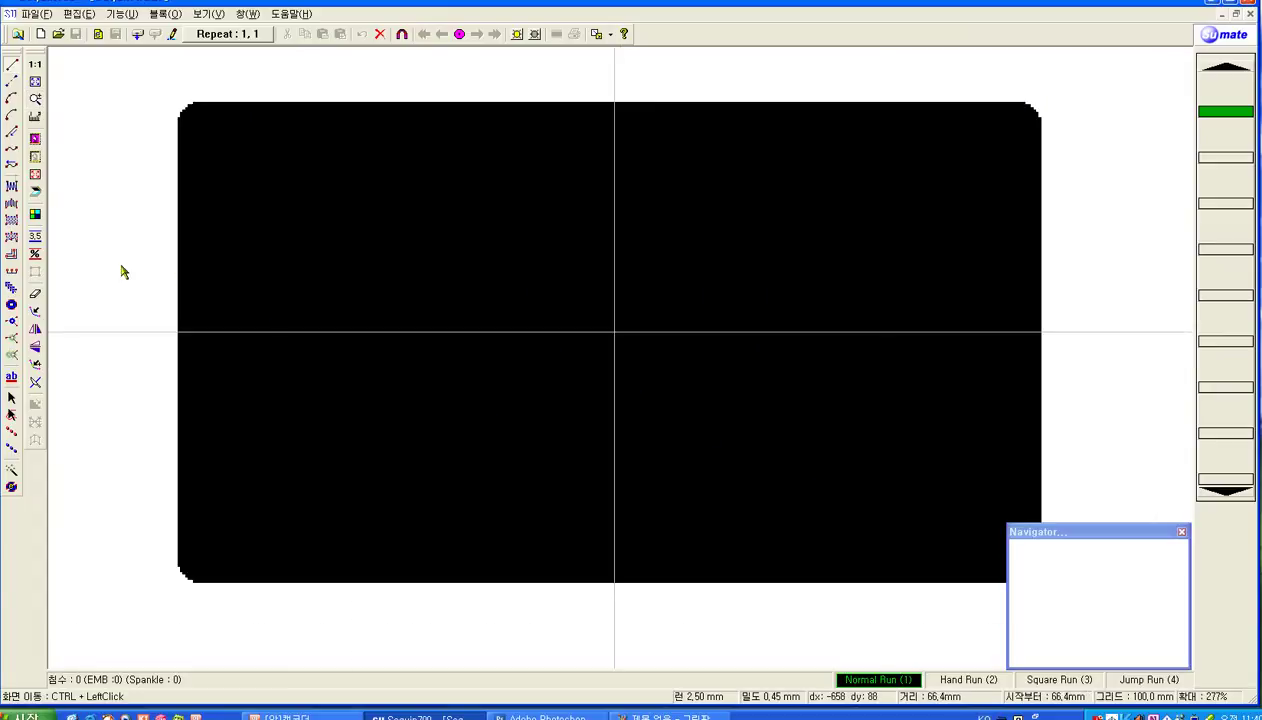
click(11, 220)
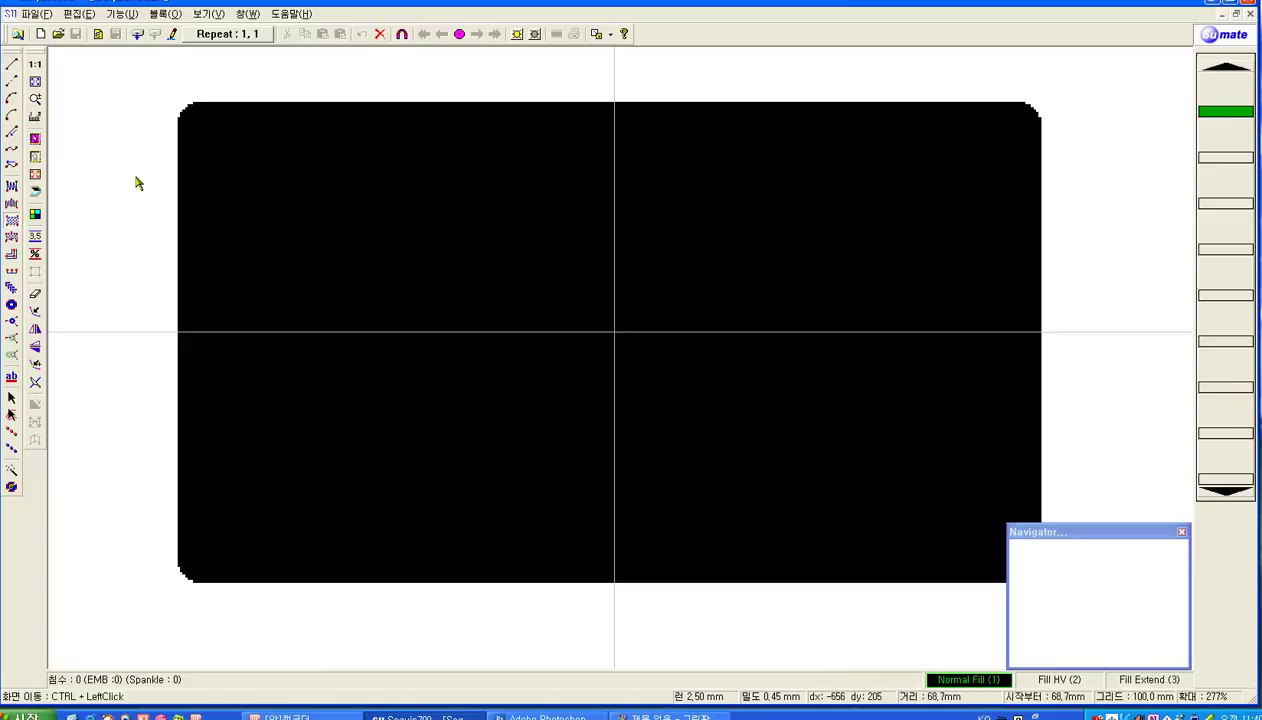
click(178, 116)
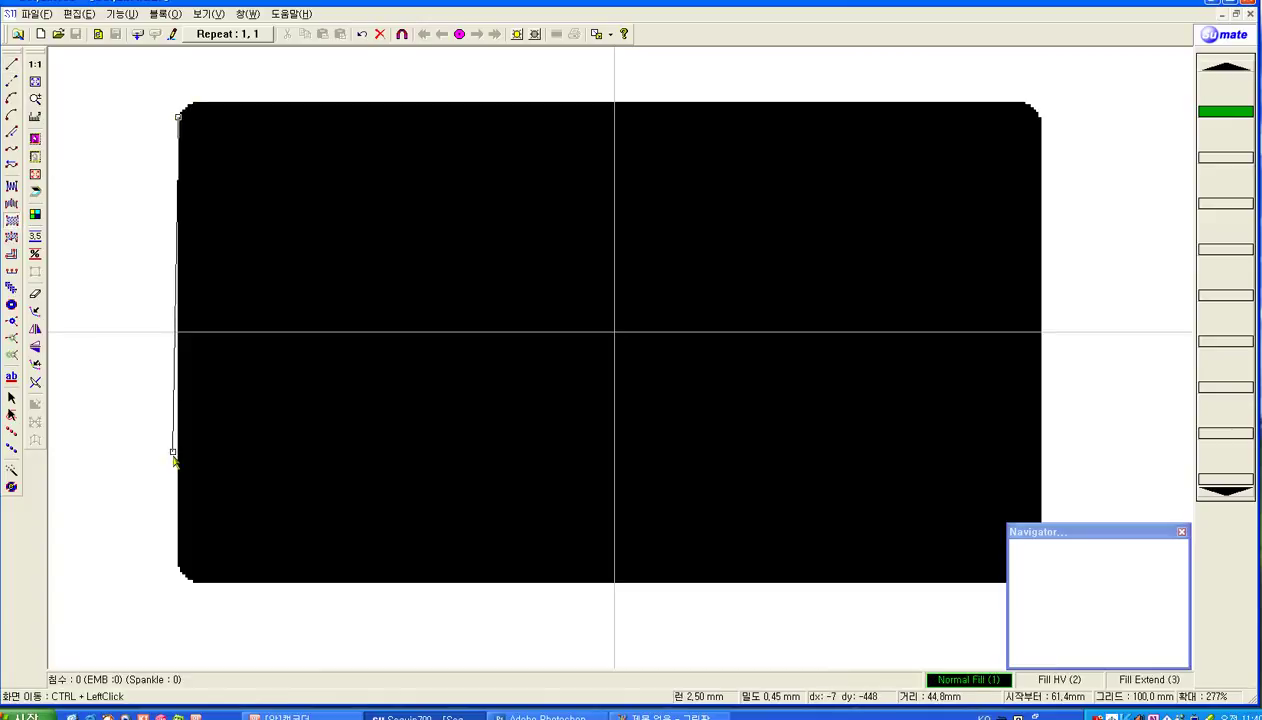
click(178, 568)
click(194, 104)
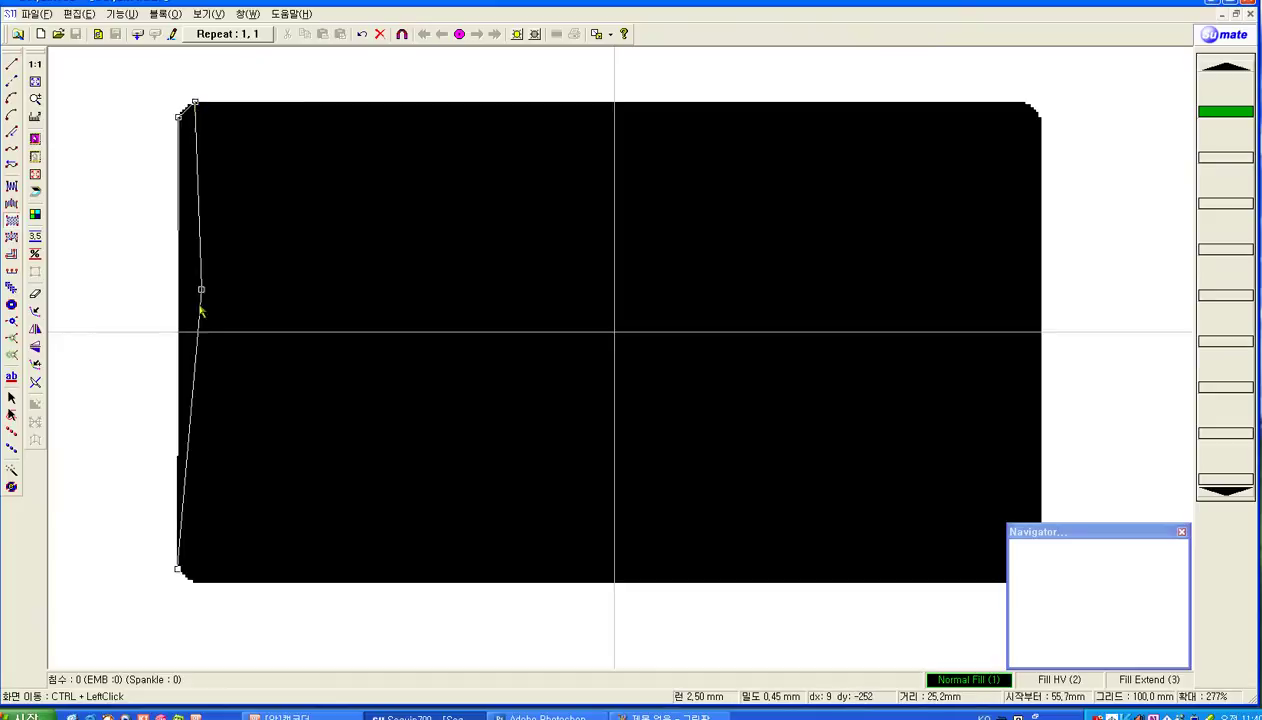
click(193, 581)
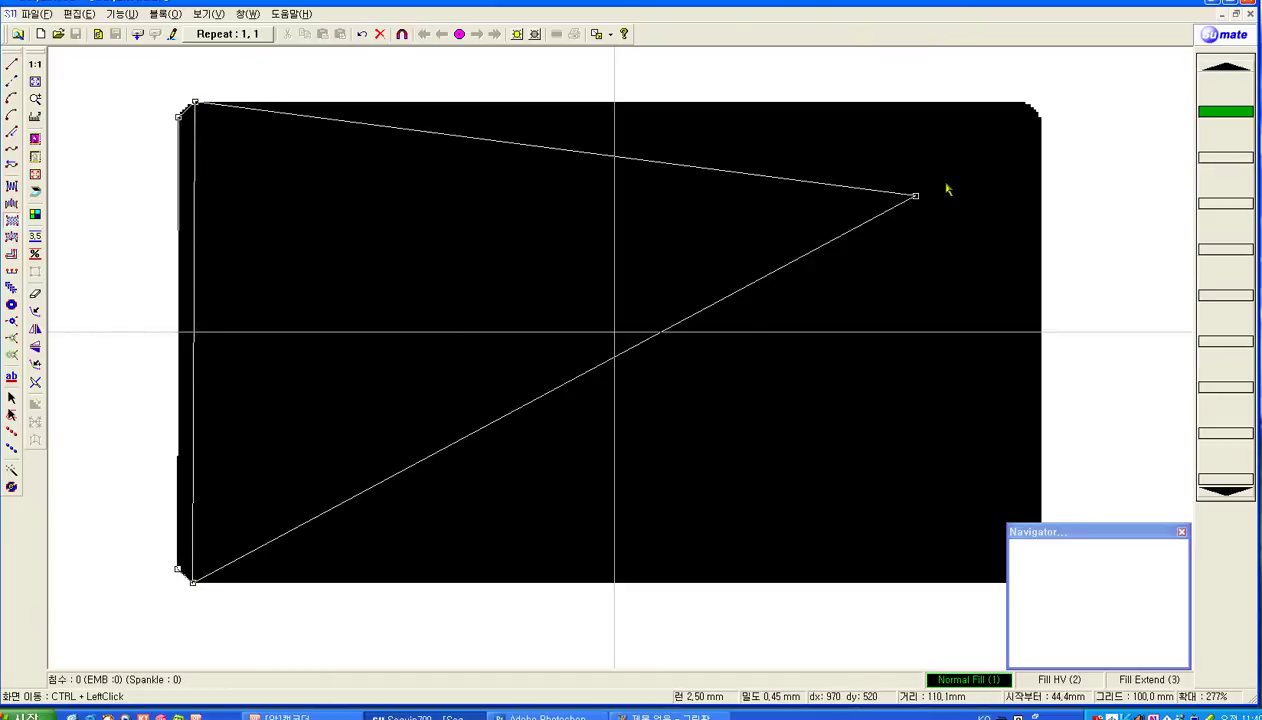
click(1026, 104)
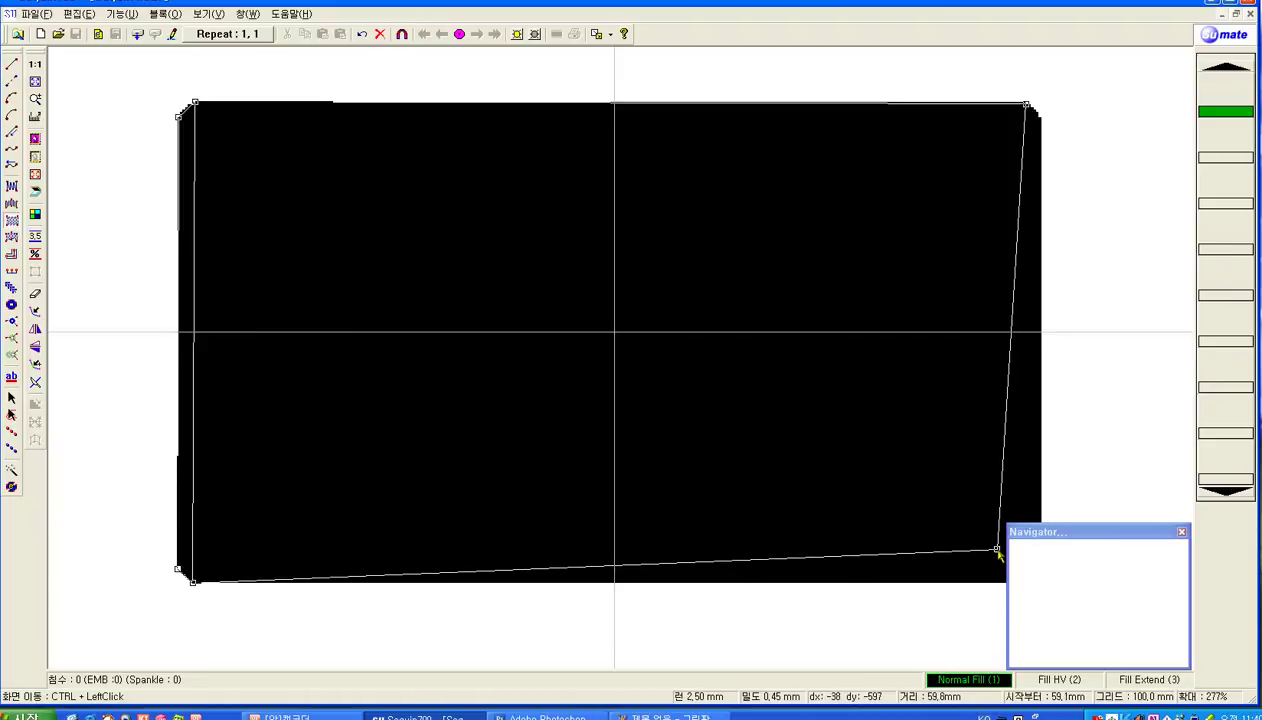
key(Right)
key(Right)
key(Right)
key(Right)
click(968, 583)
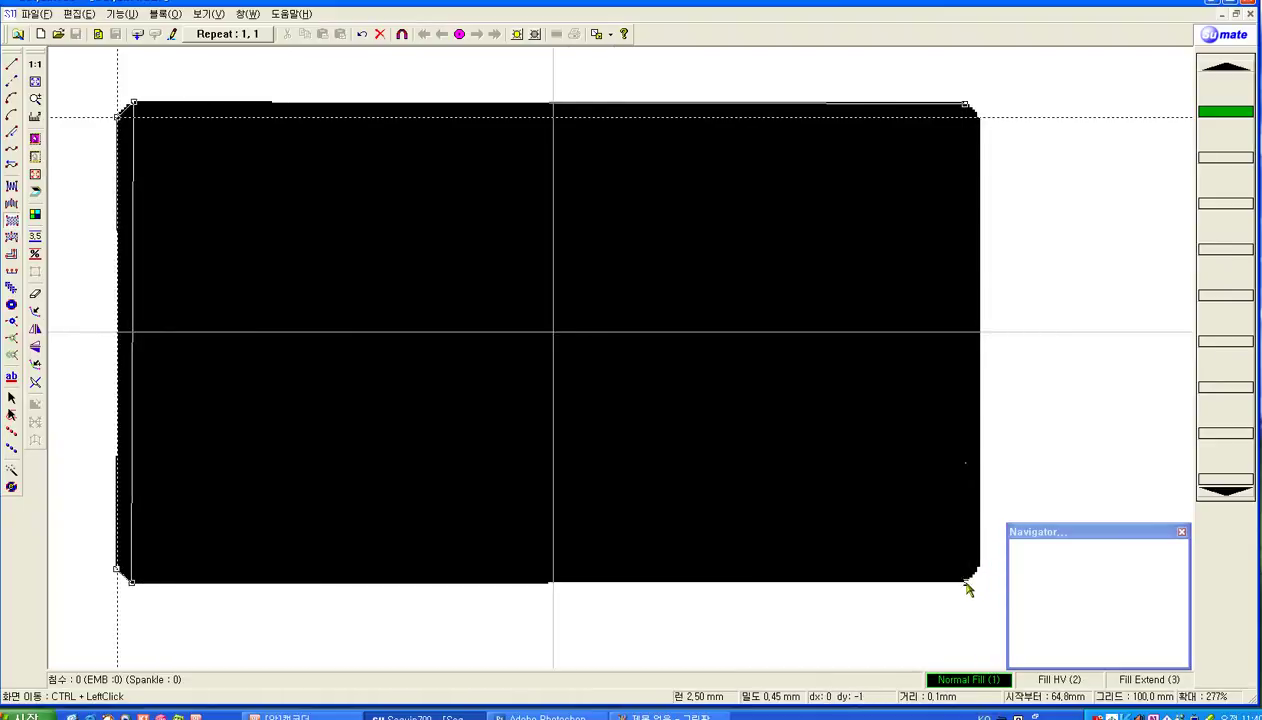
click(978, 119)
click(981, 570)
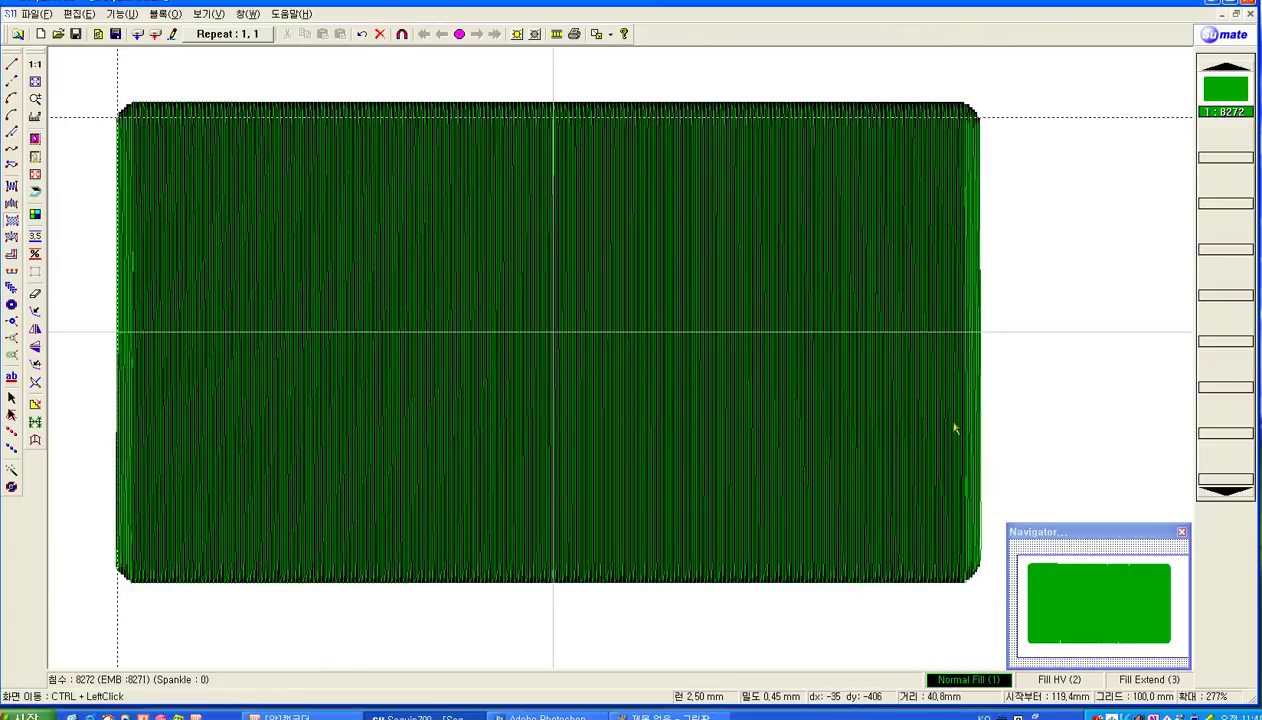
- Undo the Normal Fill and all of its placed points on the rounded rectangle
drag(952, 430, 458, 292)
key(ctrl+z)
key(ctrl+z)
key(ctrl+z)
key(ctrl+z)
key(ctrl+z)
key(ctrl+z)
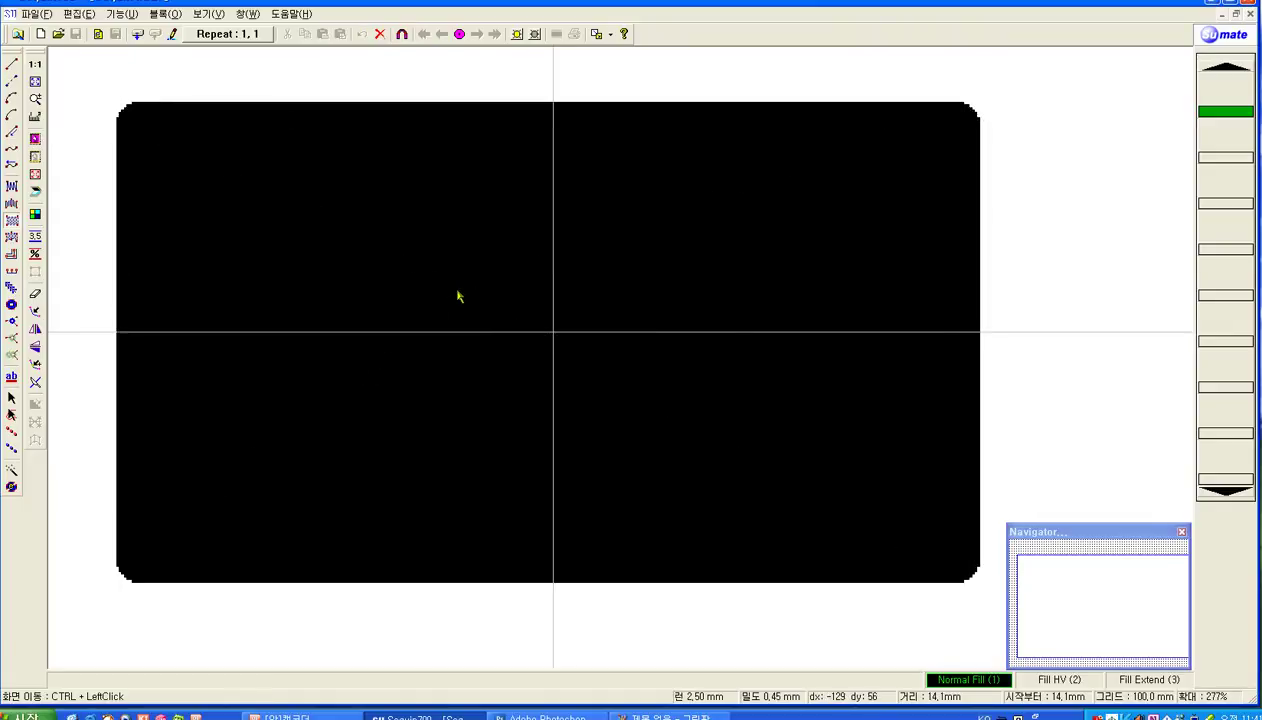
- Start a Hole Fill and define a horizontal stitch direction line above the black rounded rectangle
click(12, 307)
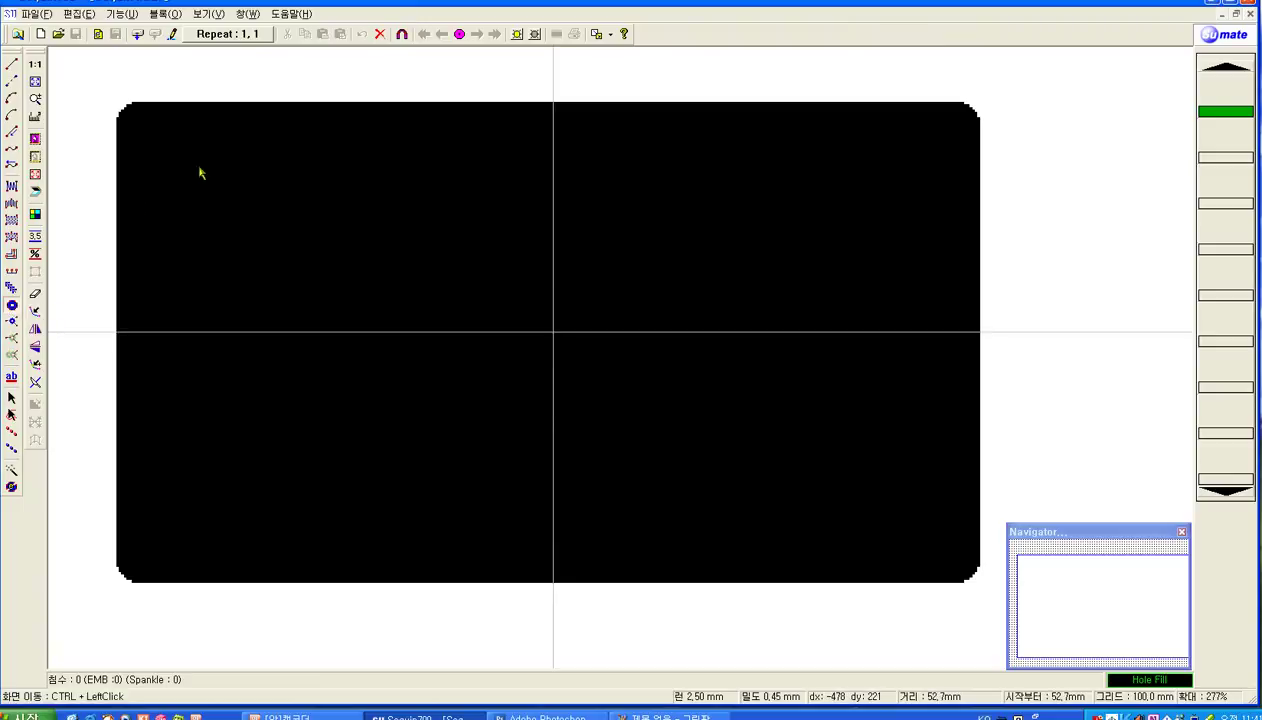
click(198, 72)
click(484, 72)
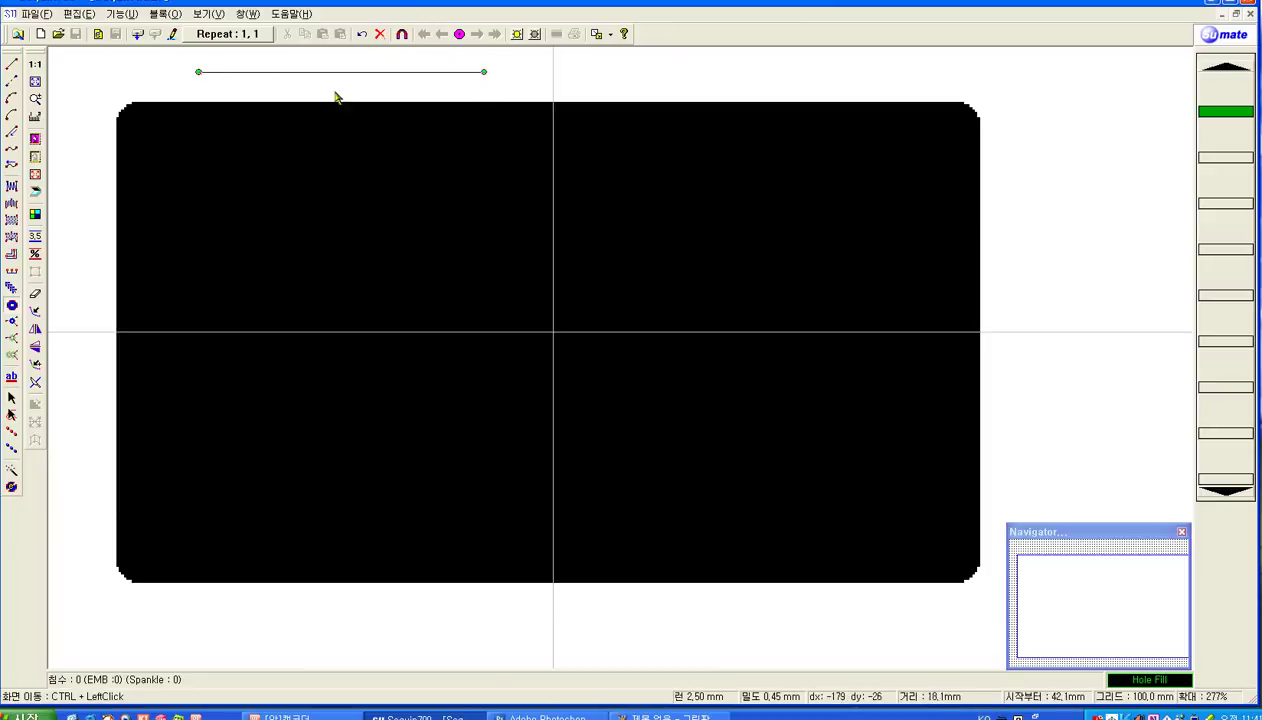
- Trace the rounded rectangle's outline counterclockwise from its upper-left corner, close it to generate the Hole Fill, and display the stitch points
click(133, 103)
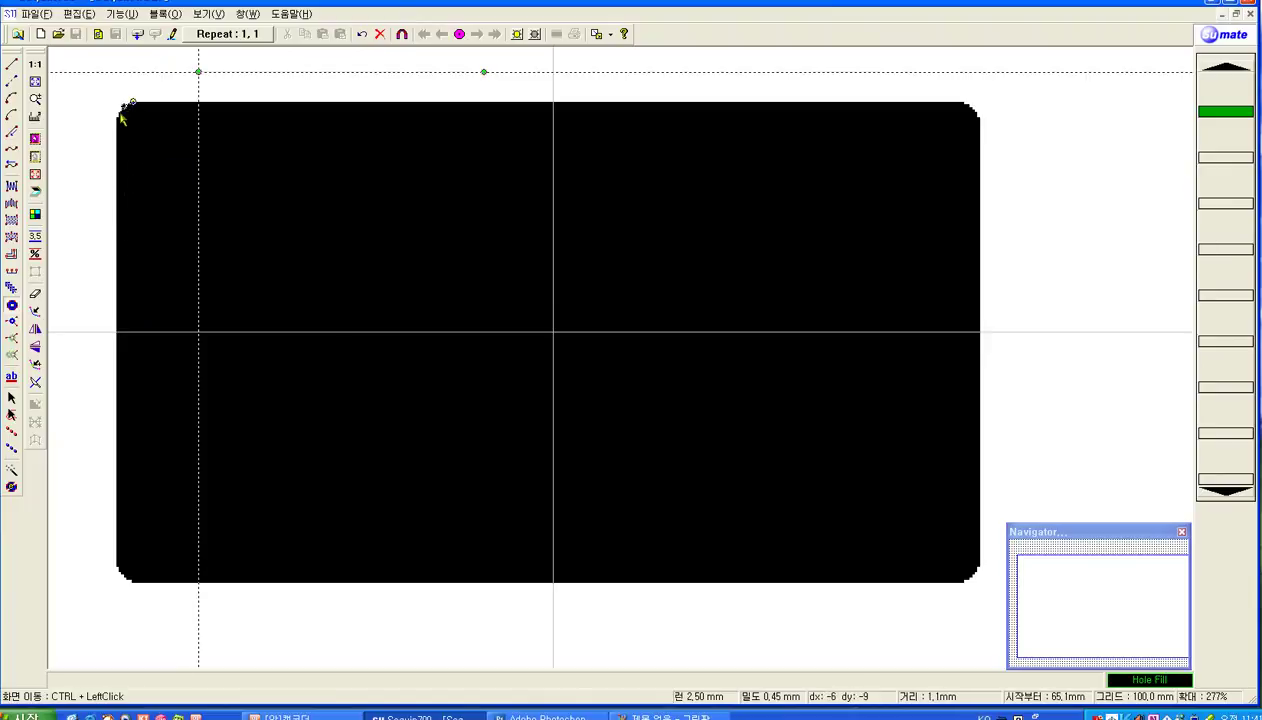
click(118, 570)
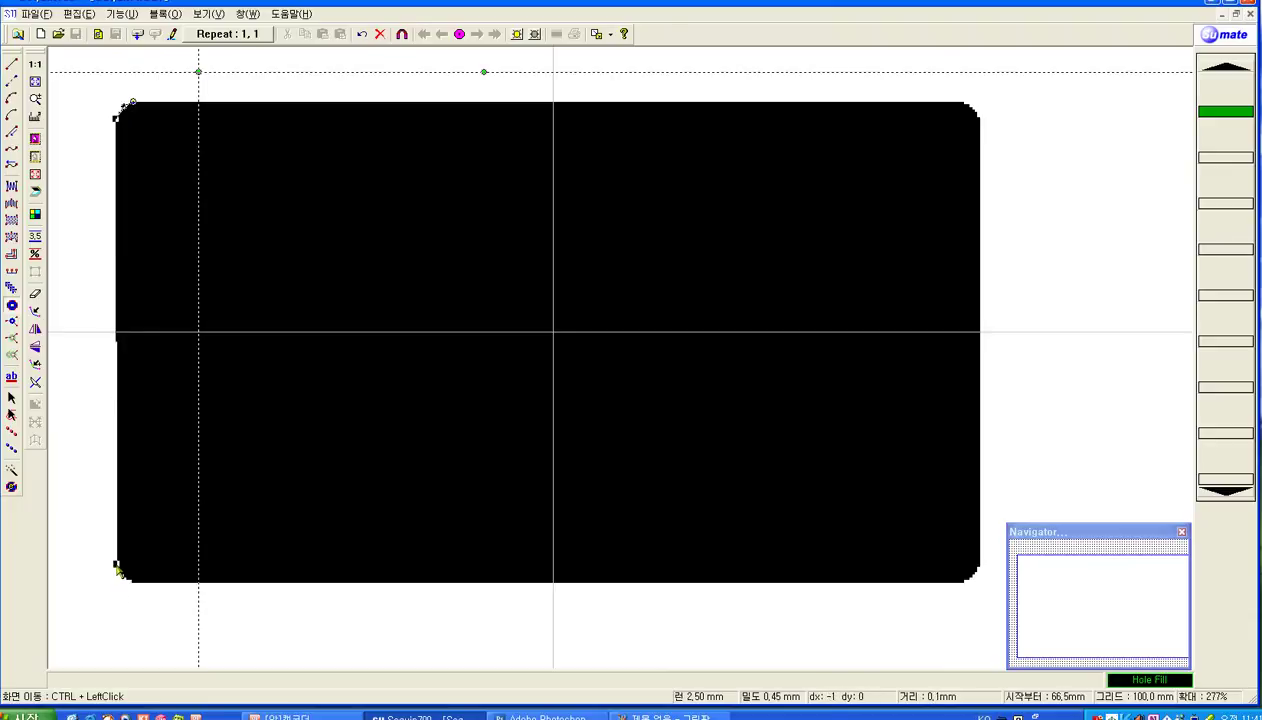
click(124, 582)
click(963, 586)
click(972, 578)
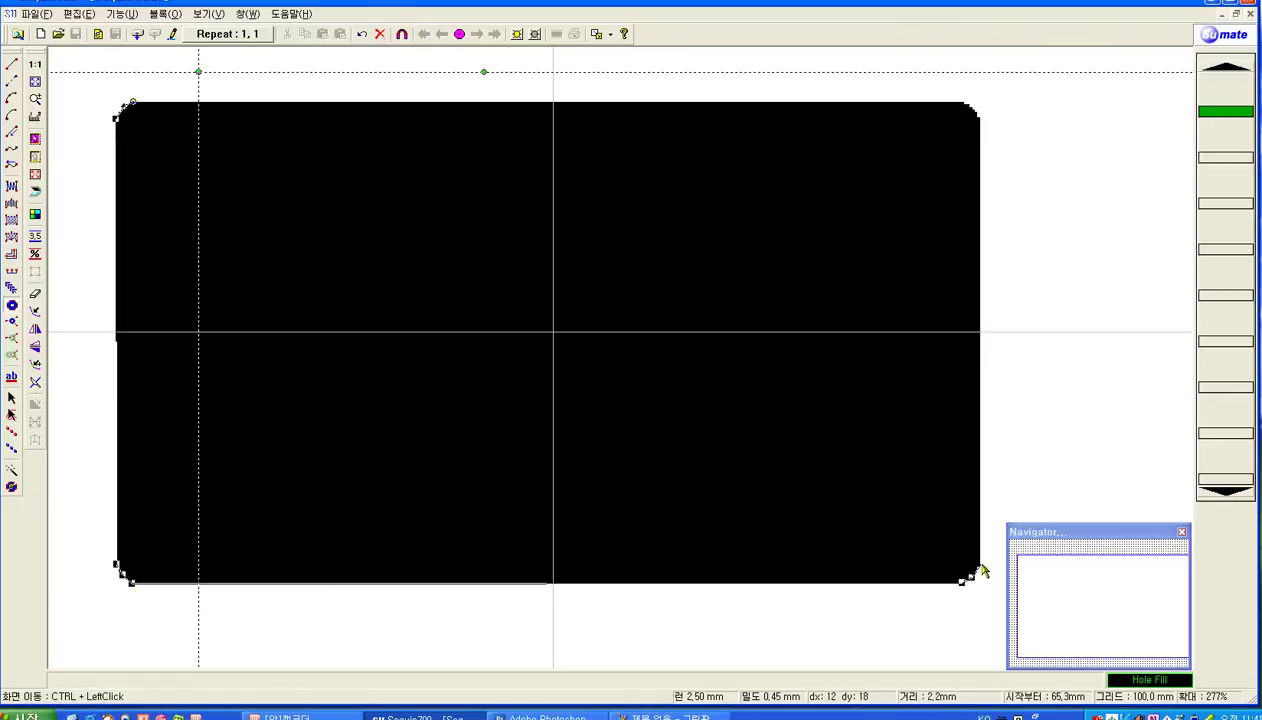
click(981, 125)
click(964, 104)
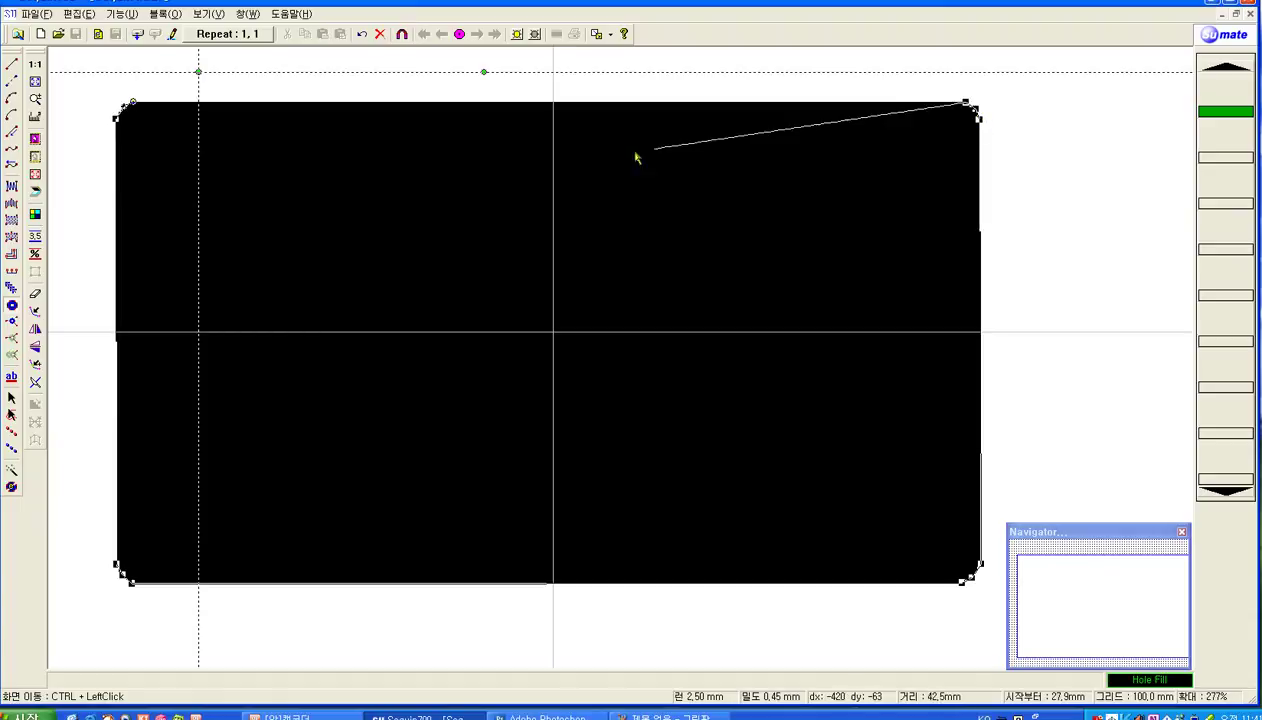
click(133, 106)
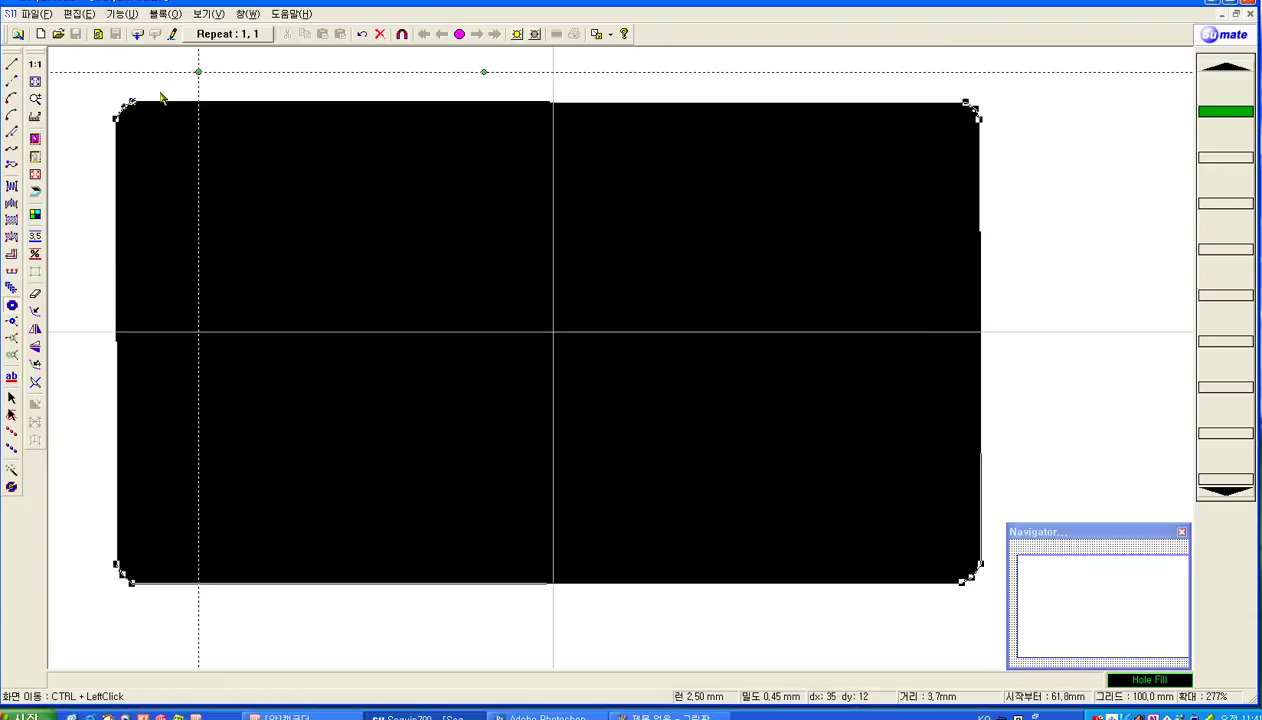
right_click(160, 96)
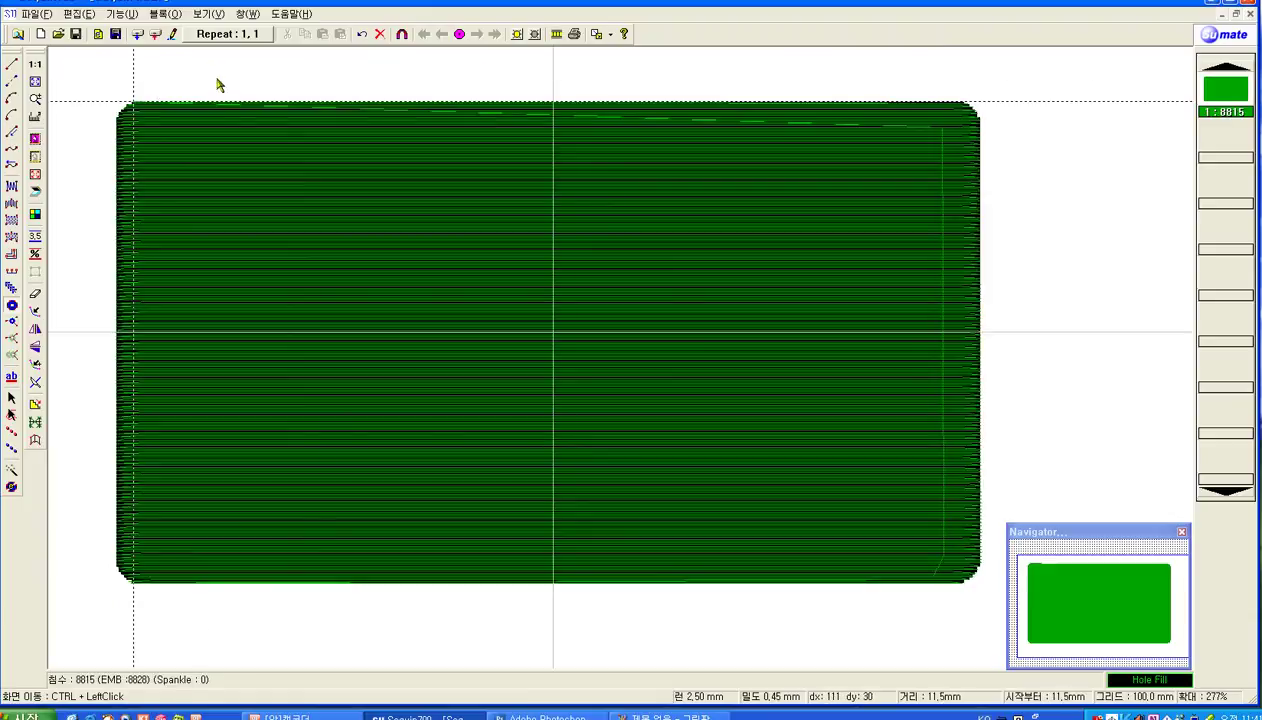
click(14, 448)
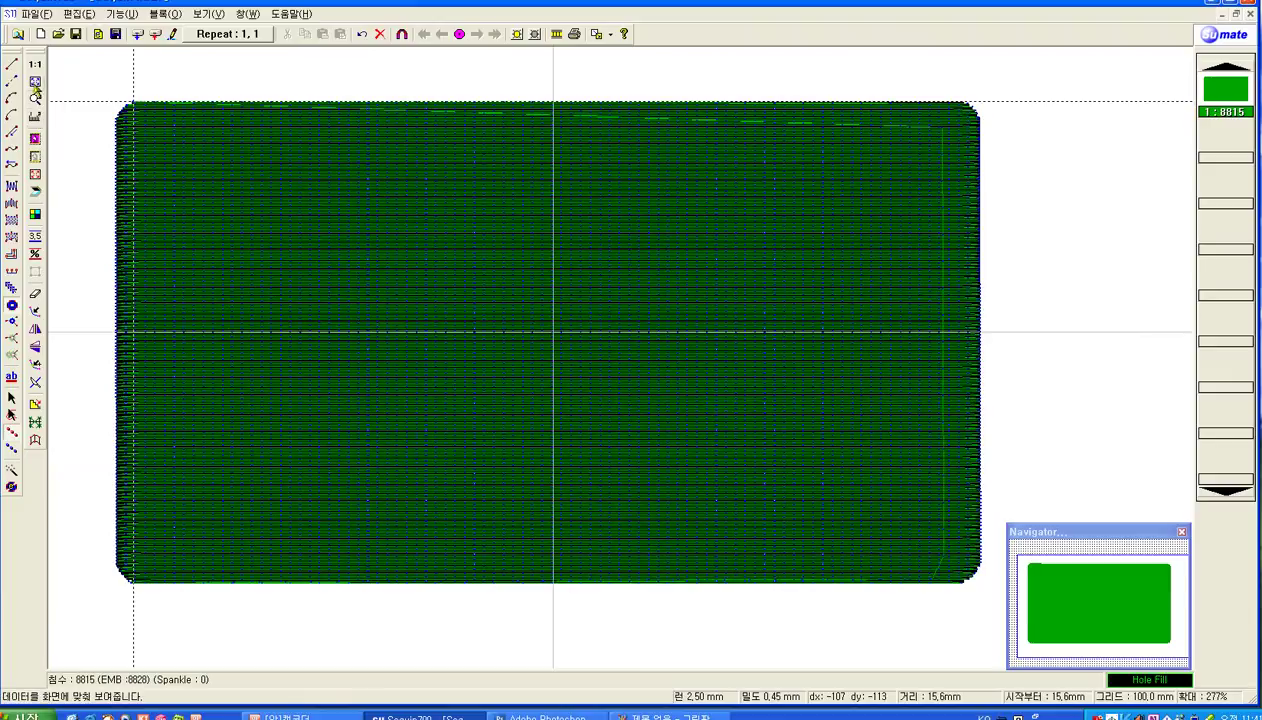
- Start a new design and begin a Hole Fill with a short stitch direction line rising diagonally to the right
click(41, 34)
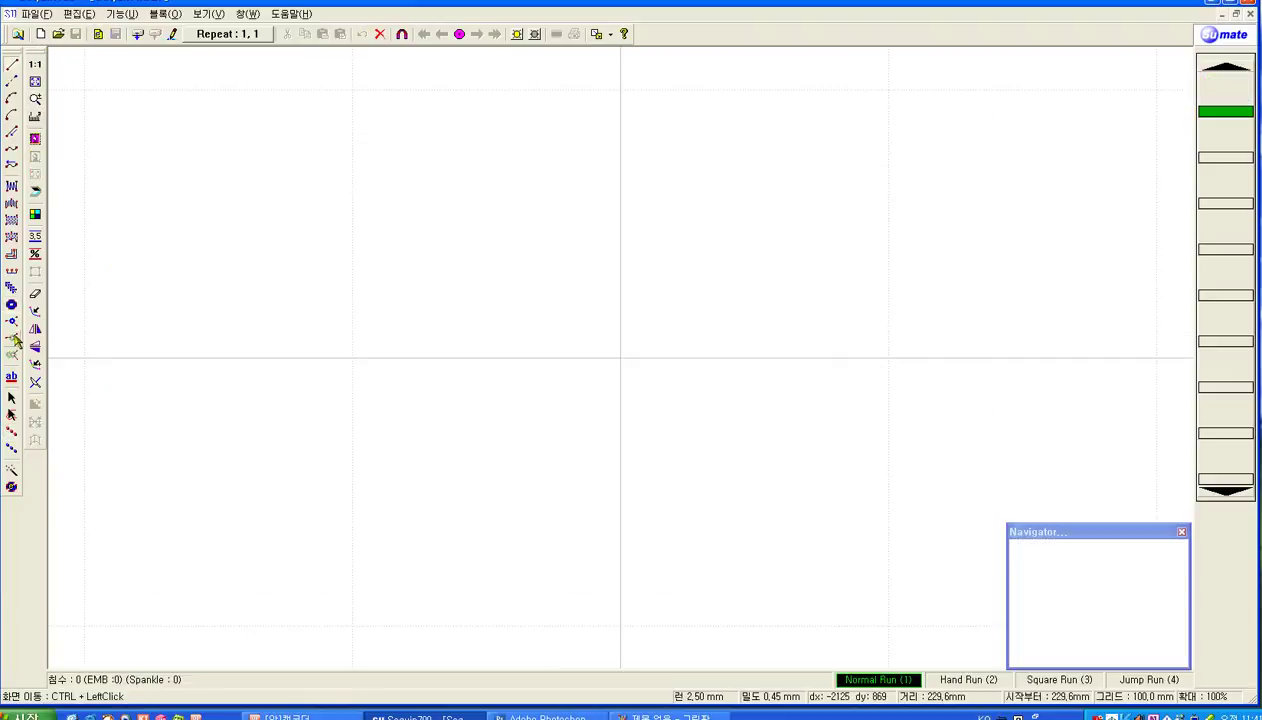
click(12, 308)
click(374, 235)
click(446, 186)
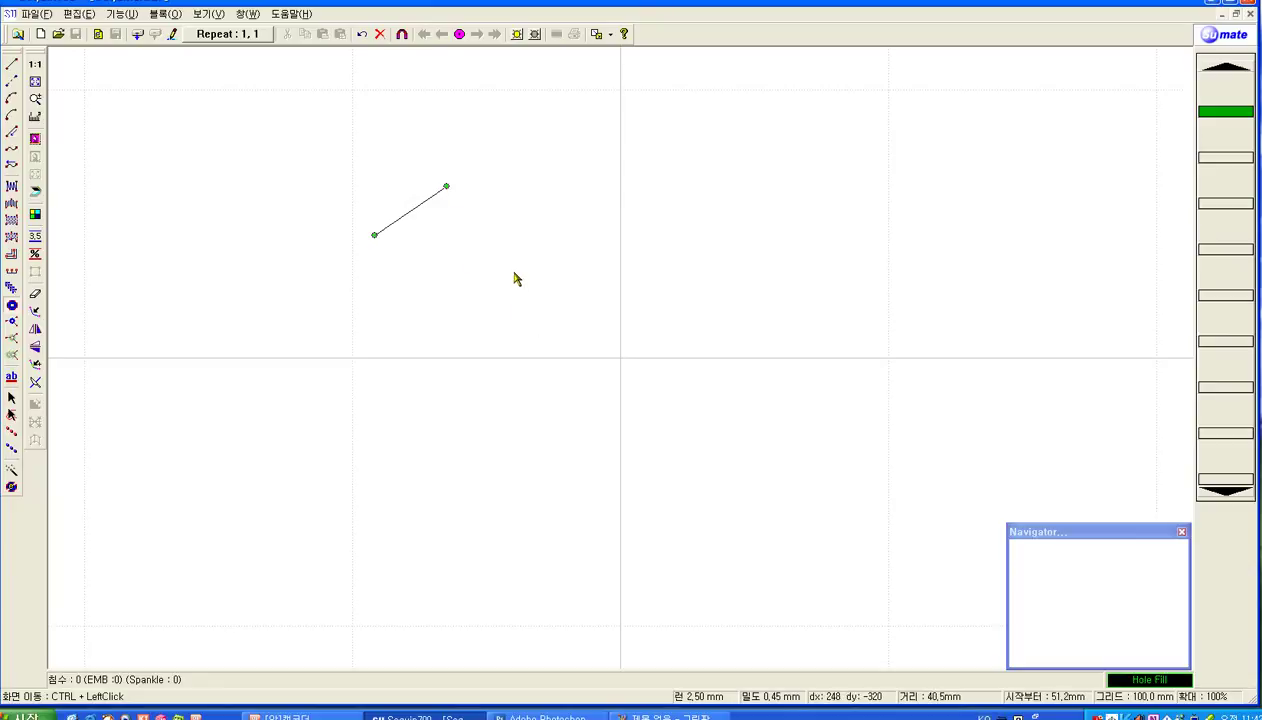
- Draw a closed irregular zigzag outline below the direction line and generate its Hole Fill stitches
click(512, 270)
click(387, 385)
click(470, 421)
click(344, 471)
click(519, 514)
click(392, 574)
click(624, 556)
click(571, 500)
click(690, 423)
click(544, 393)
click(703, 280)
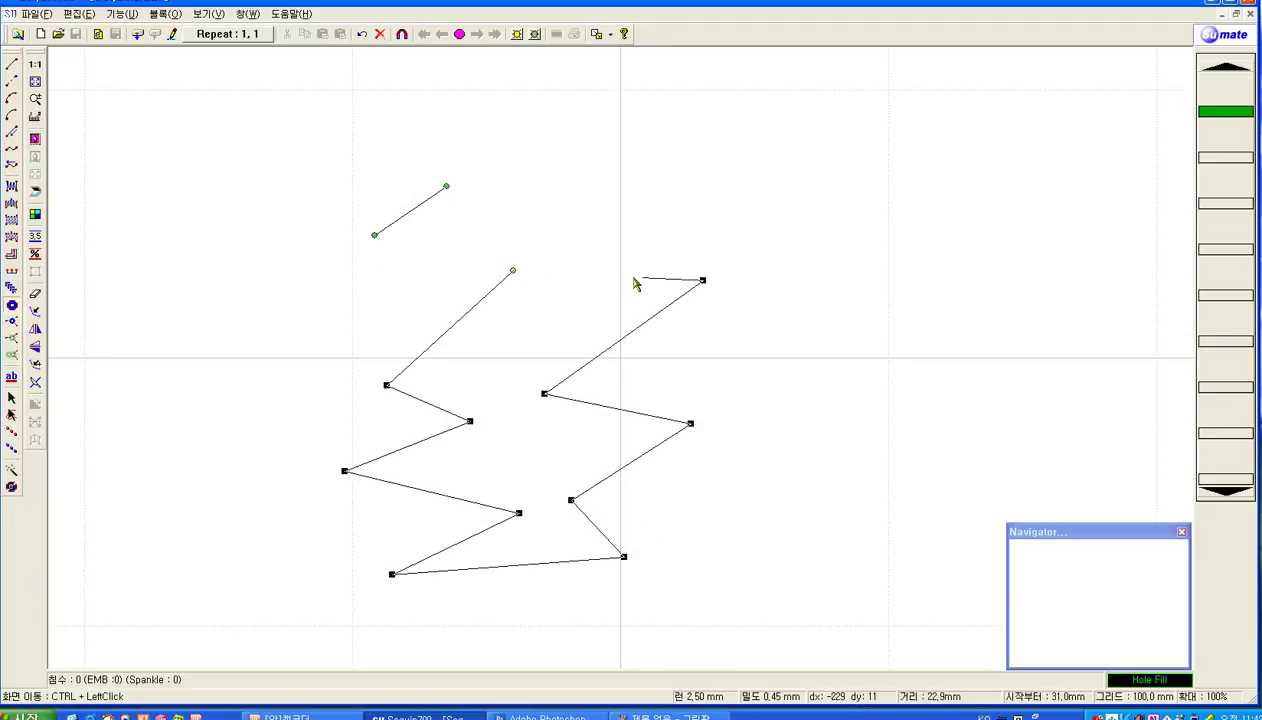
click(515, 277)
right_click(530, 277)
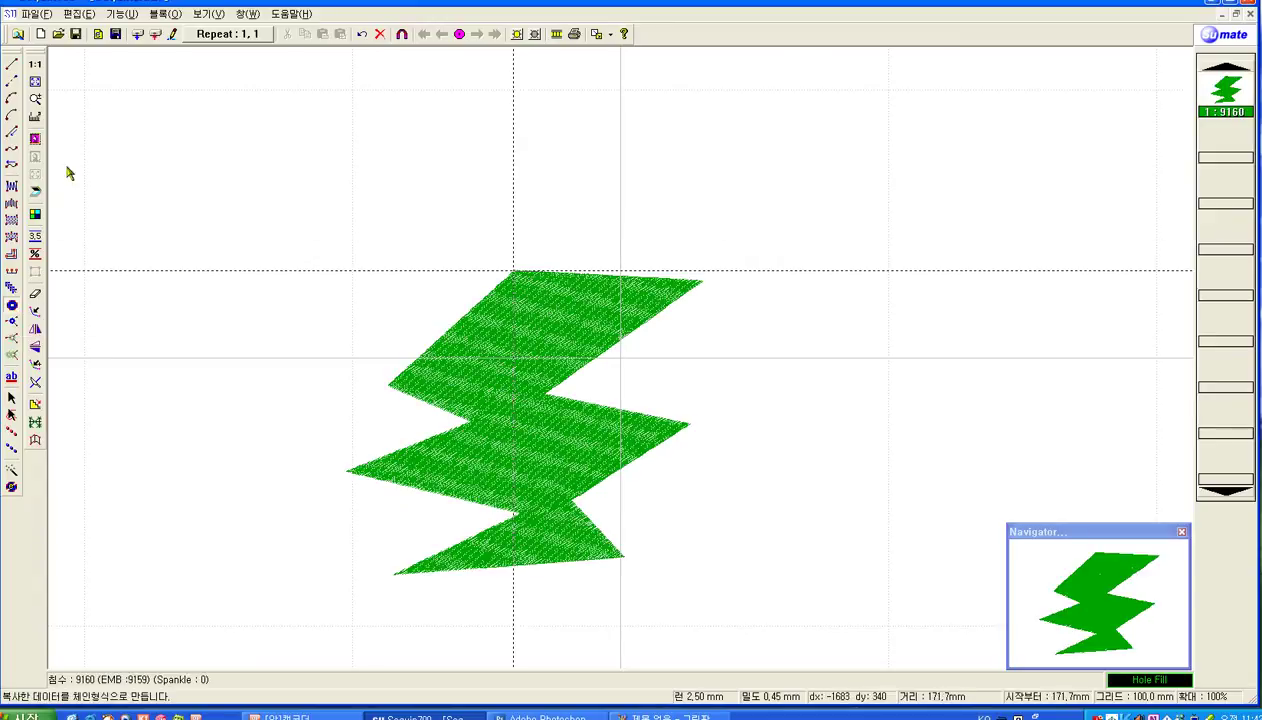
- Start a new design and draw a closed LineSatin rectangle about 218 mm wide with straight sides across the canvas center
click(46, 34)
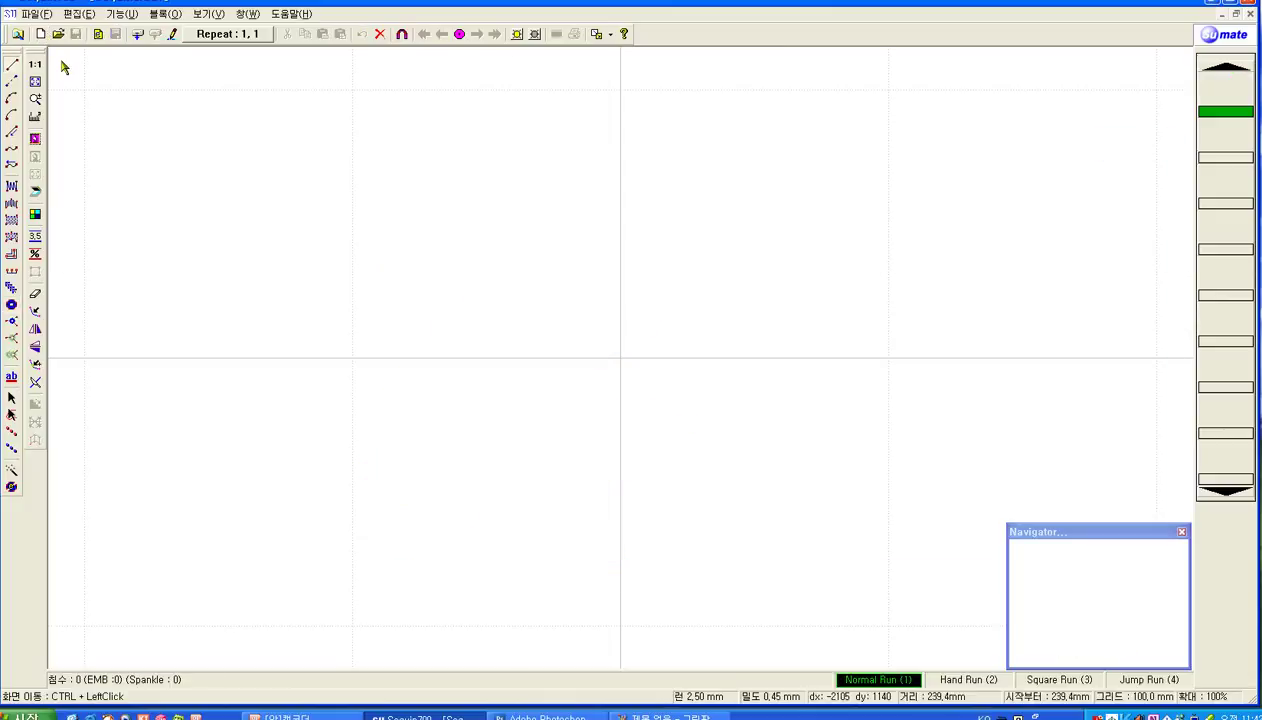
click(12, 256)
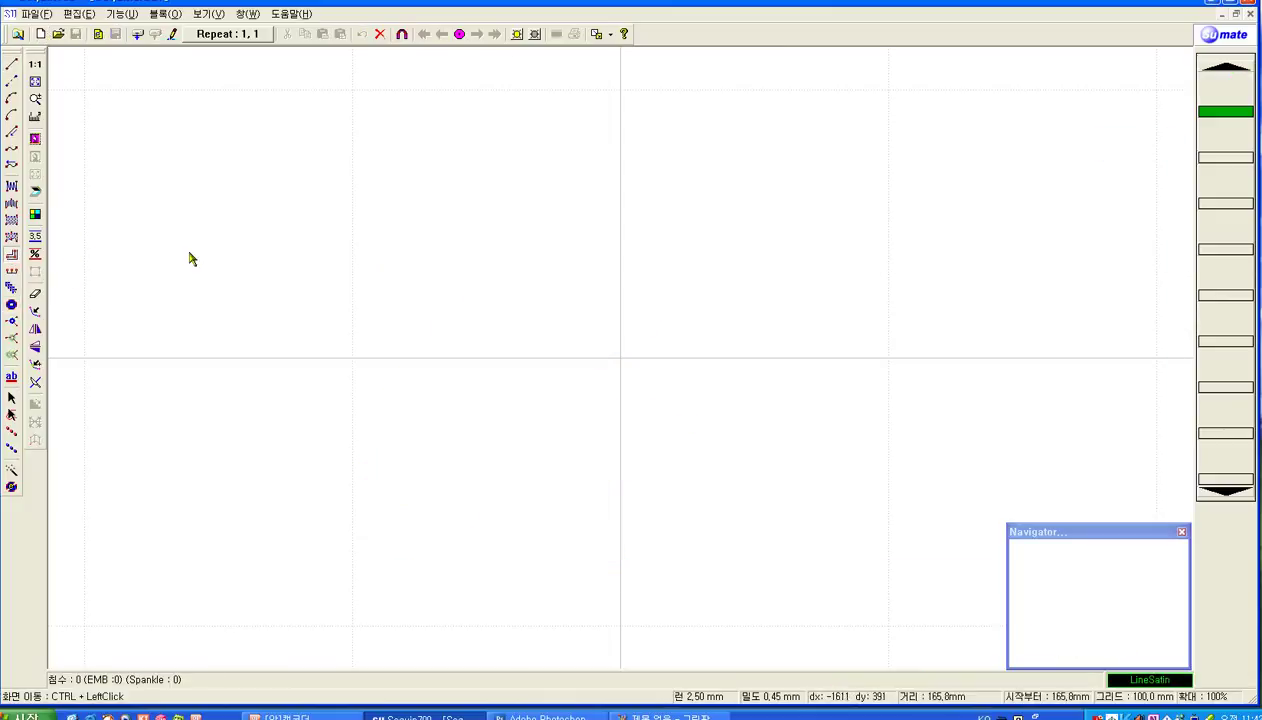
click(209, 222)
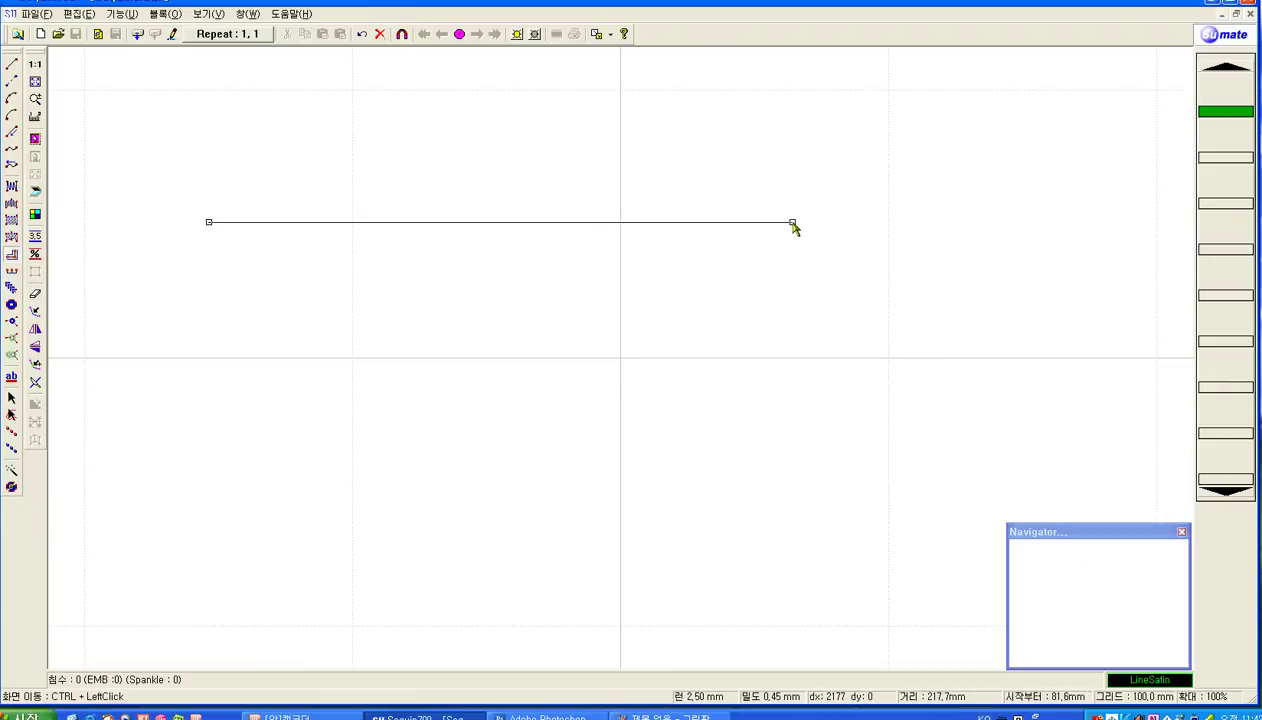
click(792, 222)
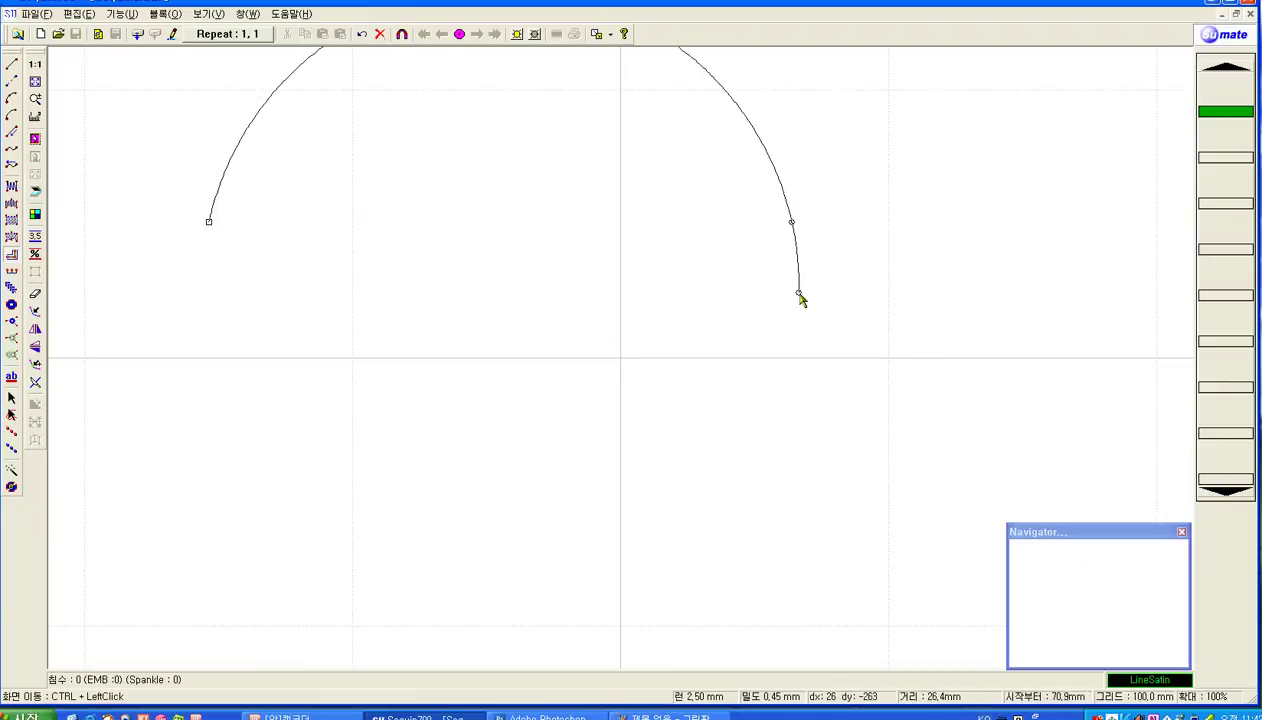
right_click(791, 280)
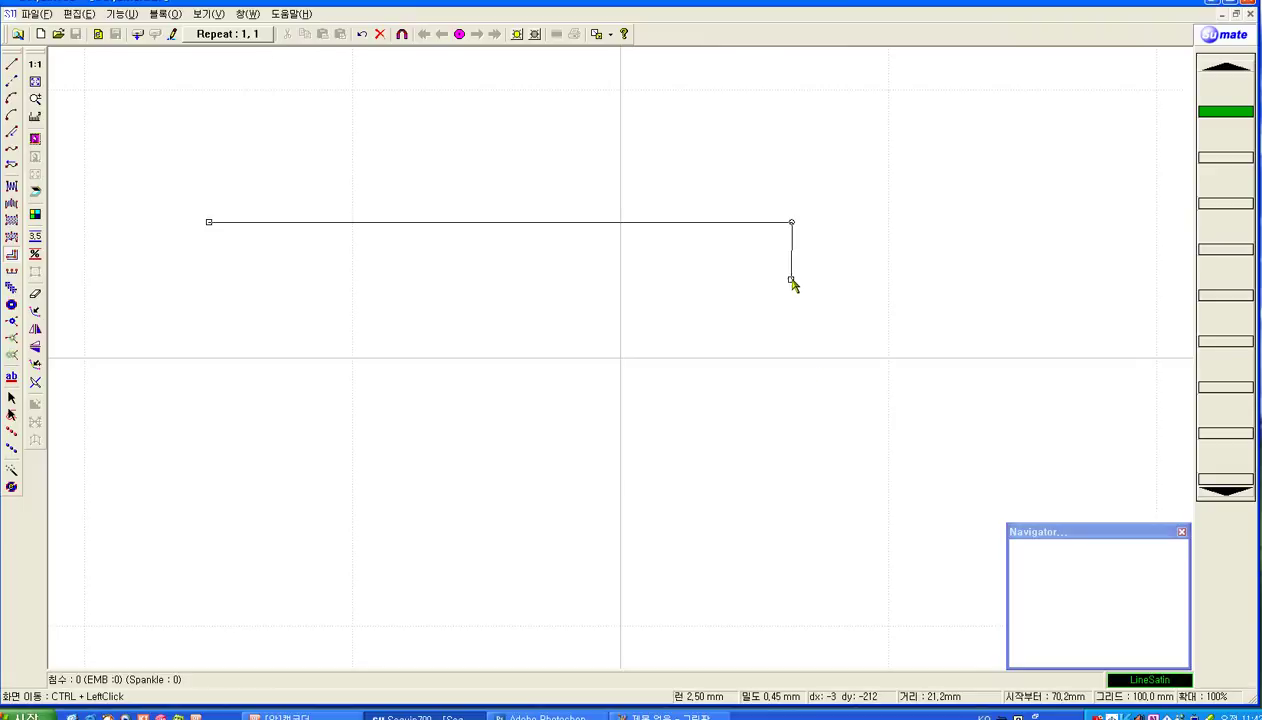
right_click(793, 405)
right_click(214, 402)
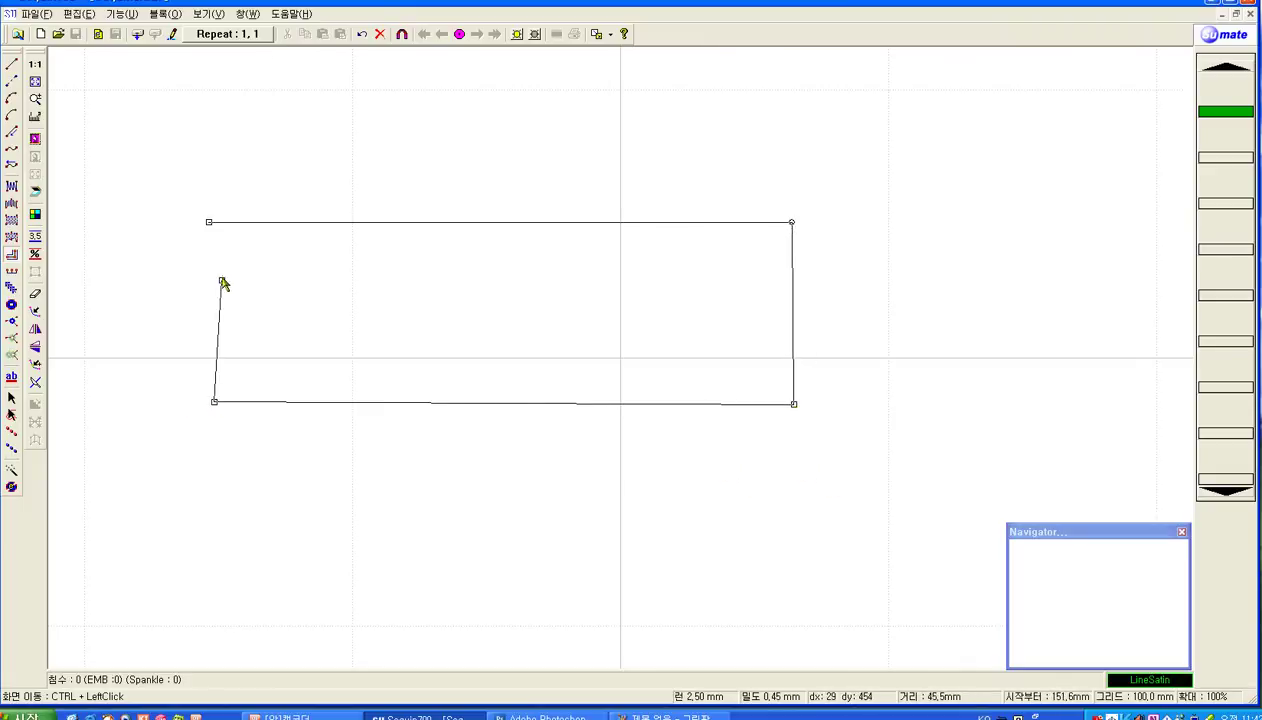
right_click(208, 223)
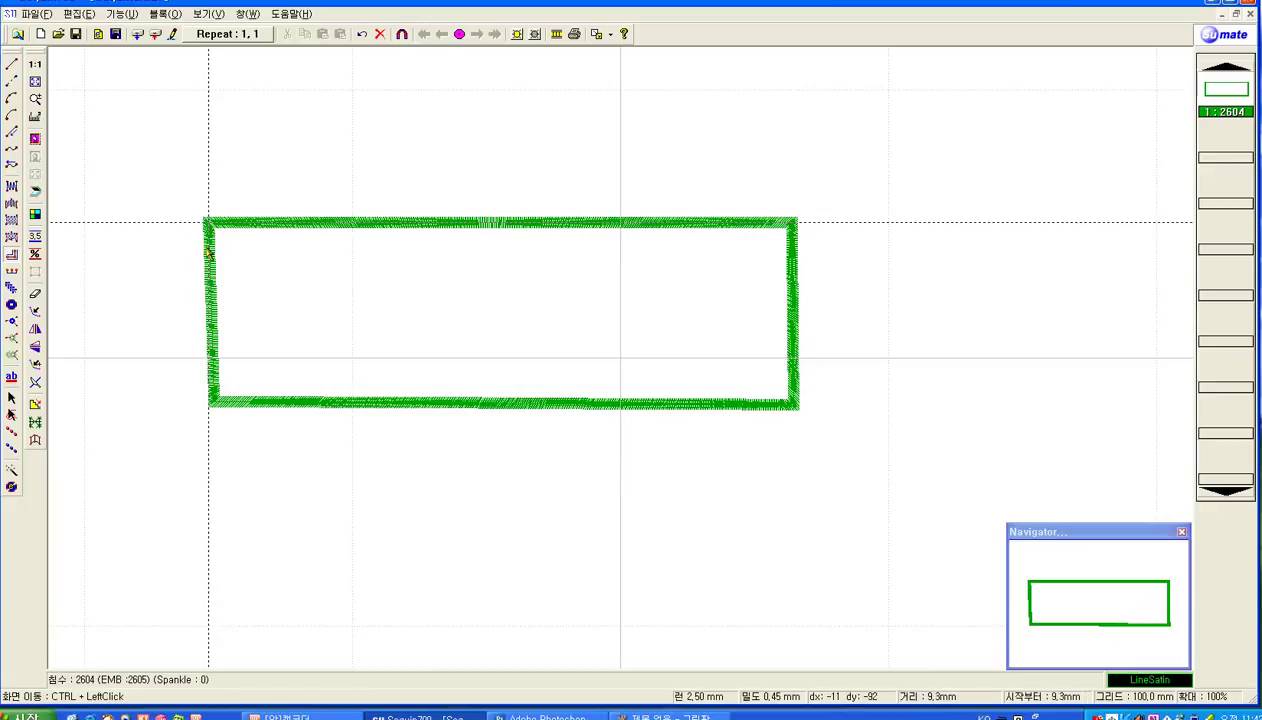
- Select the whole LineSatin rectangle and set both its upper and lower line satin widths to 5 mm
click(12, 398)
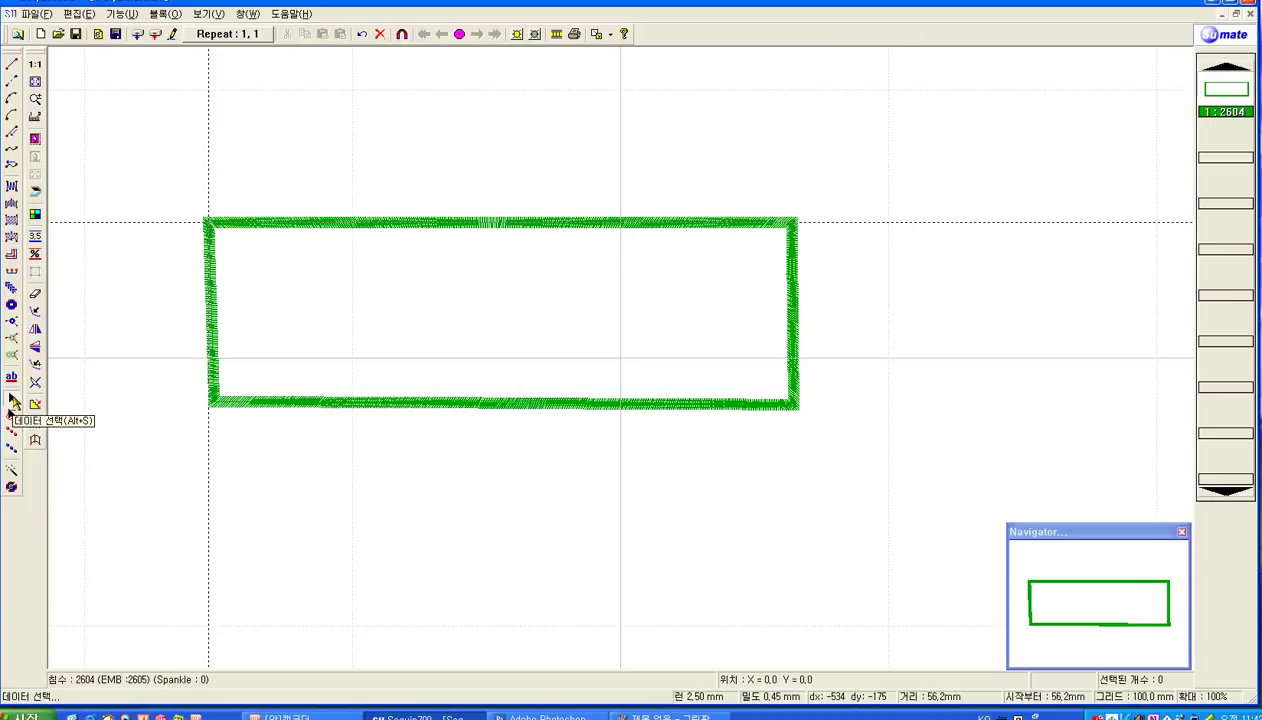
drag(185, 174, 868, 458)
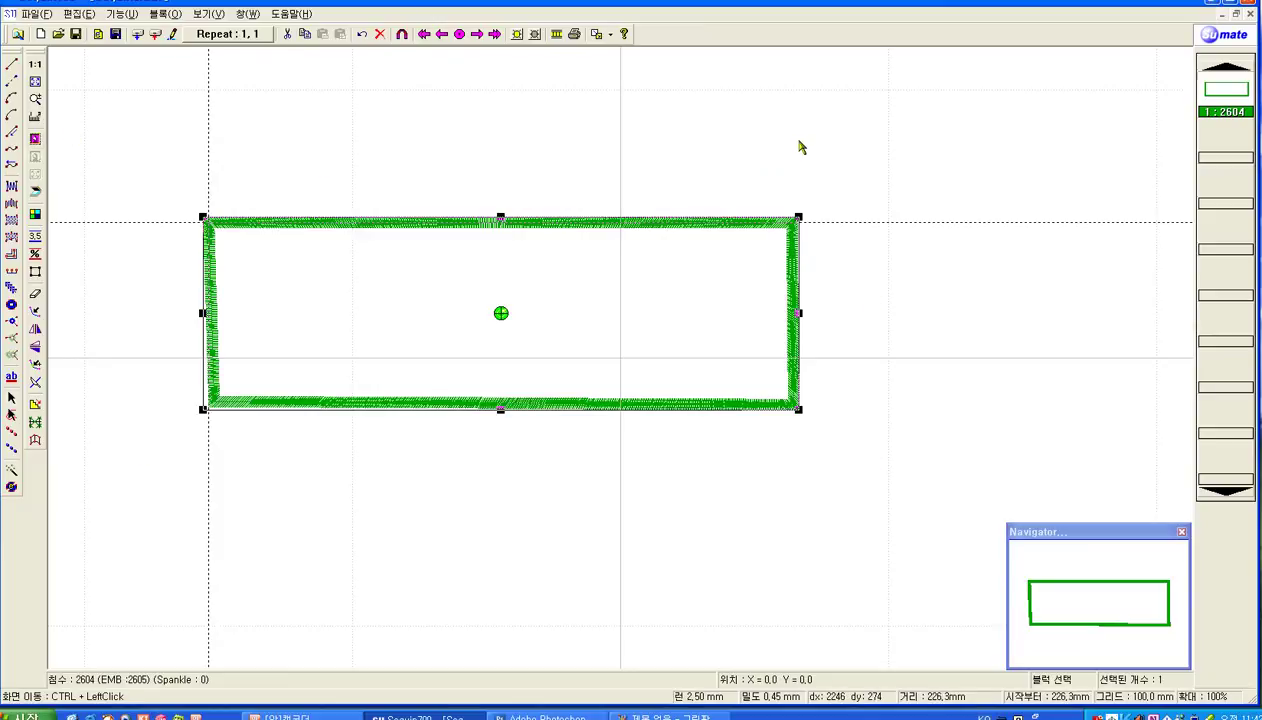
click(36, 241)
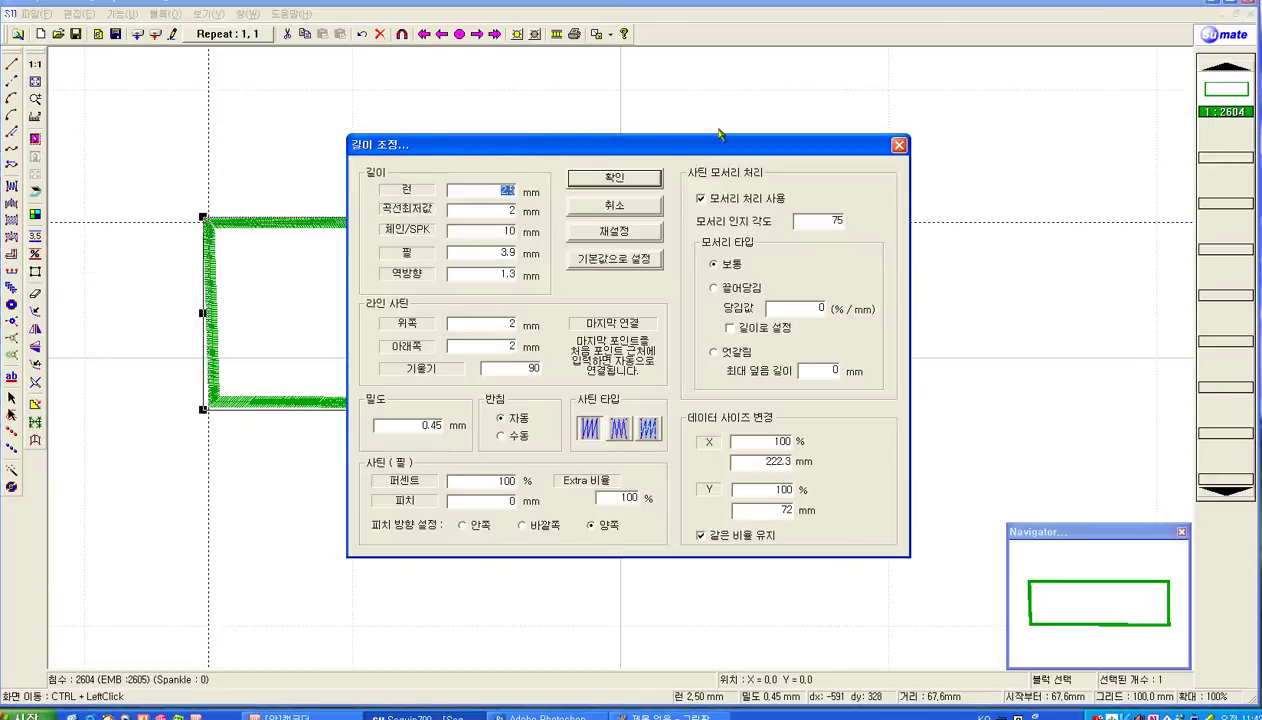
drag(553, 150, 829, 132)
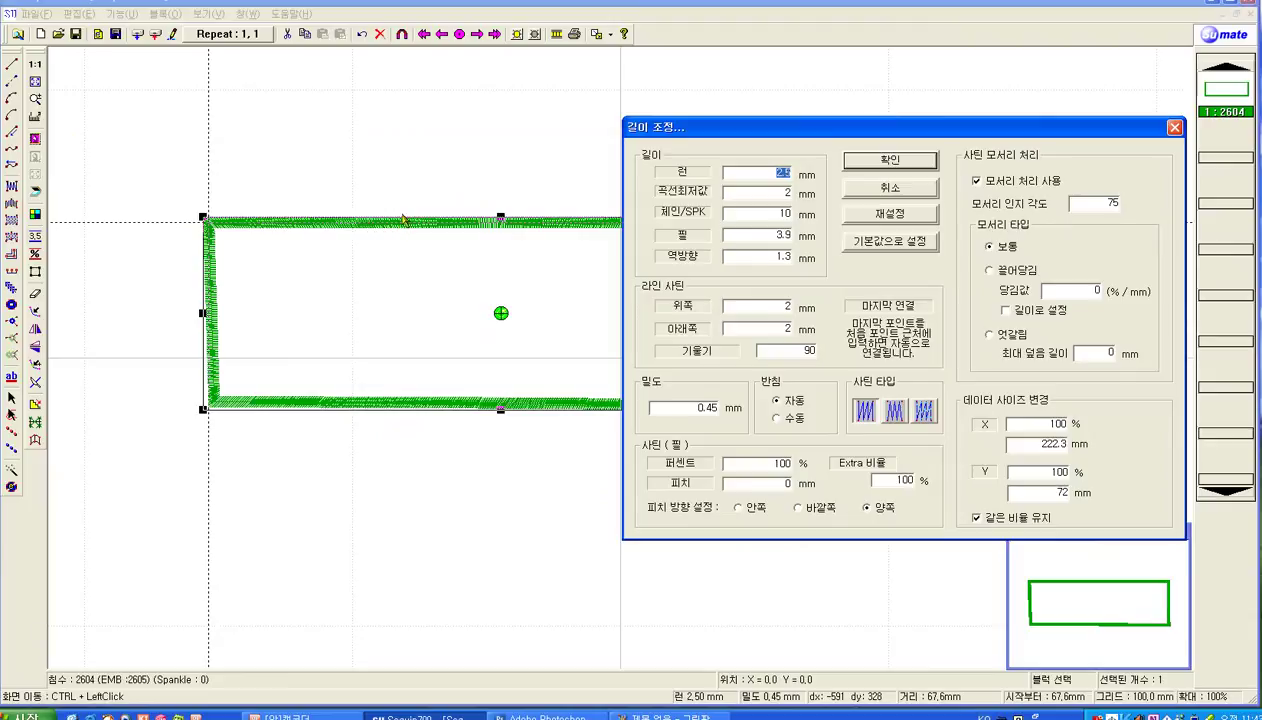
double_click(790, 308)
text(5)
double_click(788, 330)
text(5)
click(895, 162)
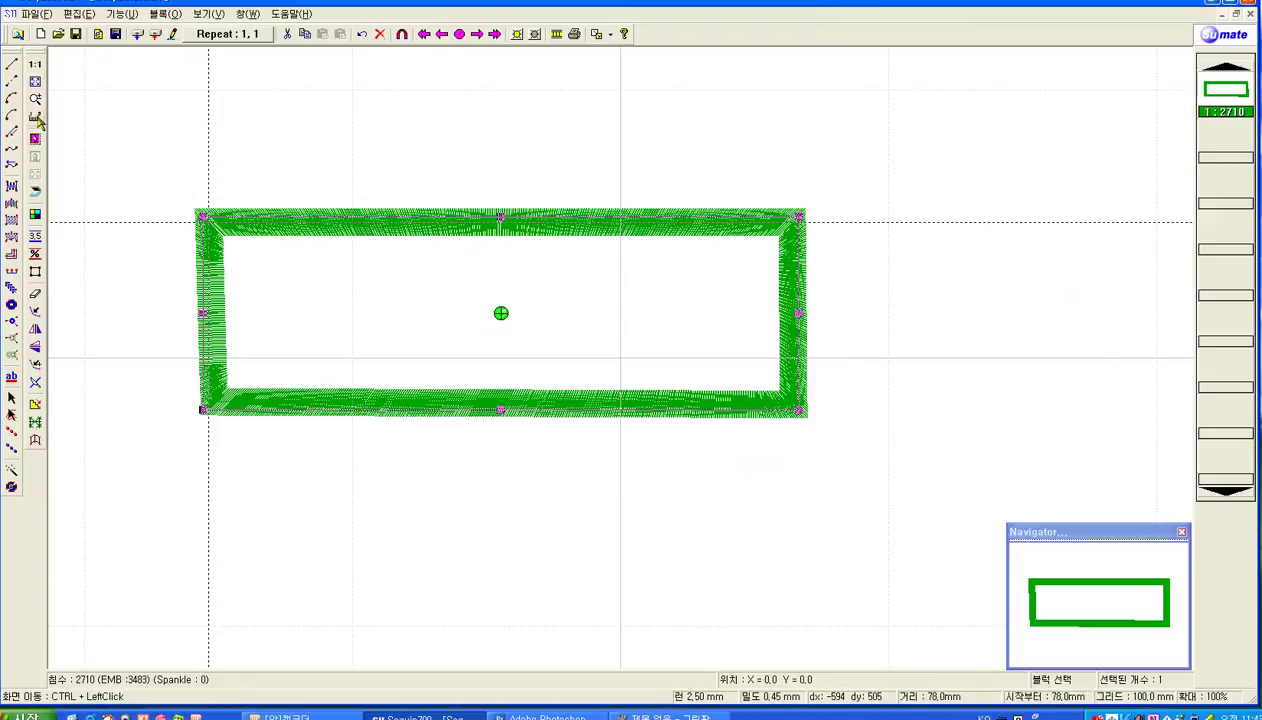
- Set the rectangle's satin stitch density to 0.8 mm
drag(175, 196, 859, 450)
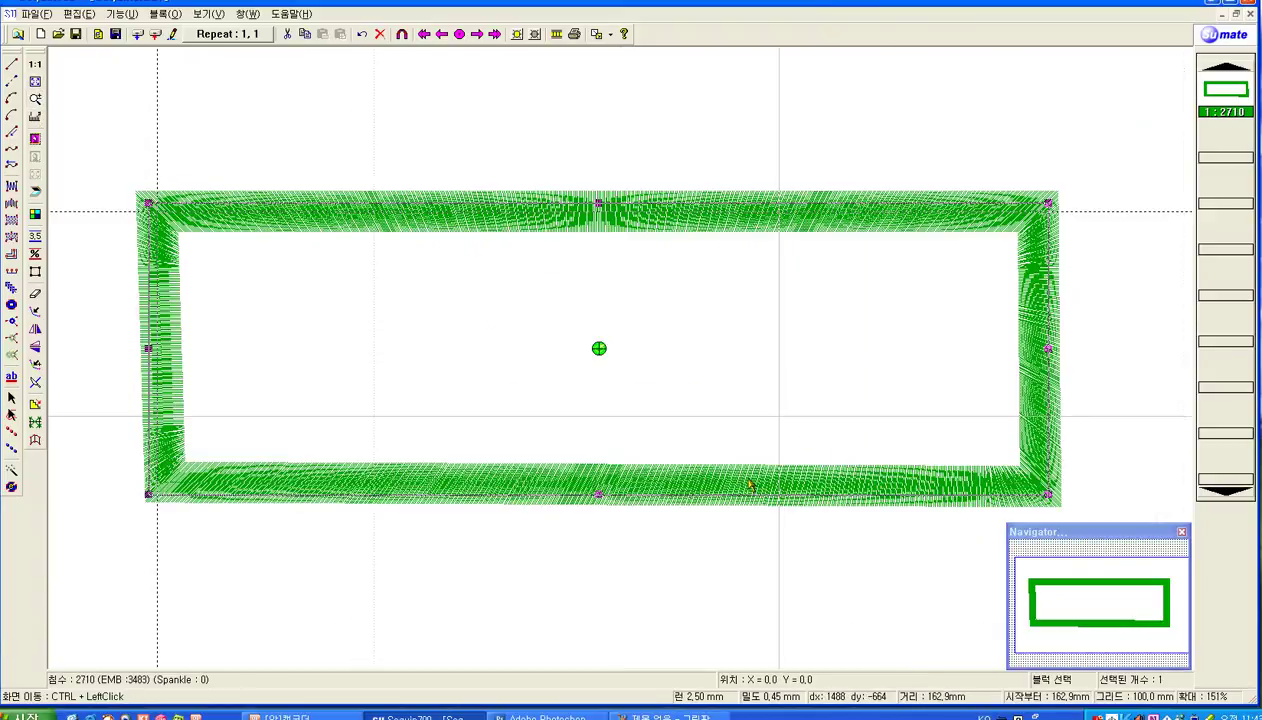
click(37, 242)
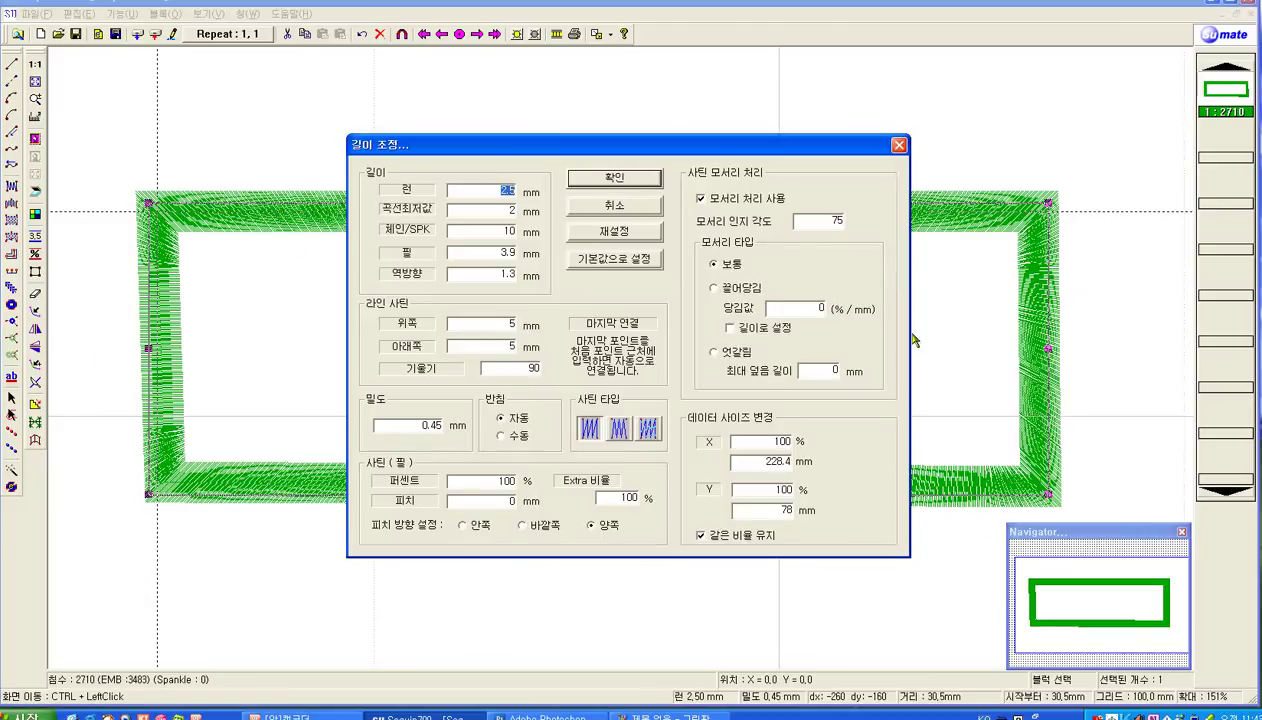
double_click(425, 427)
text(0.8)
click(652, 181)
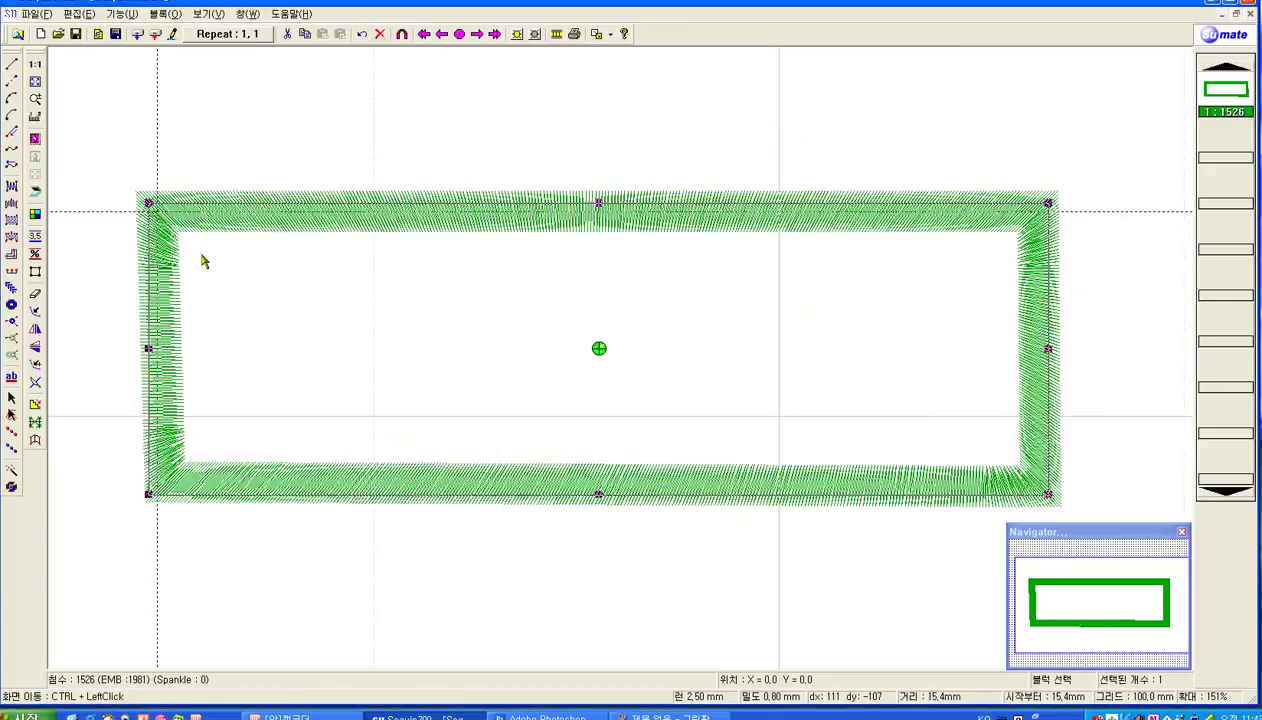
- Tighten the rectangle's satin stitch density to 0.3 mm
click(38, 238)
drag(376, 427, 474, 433)
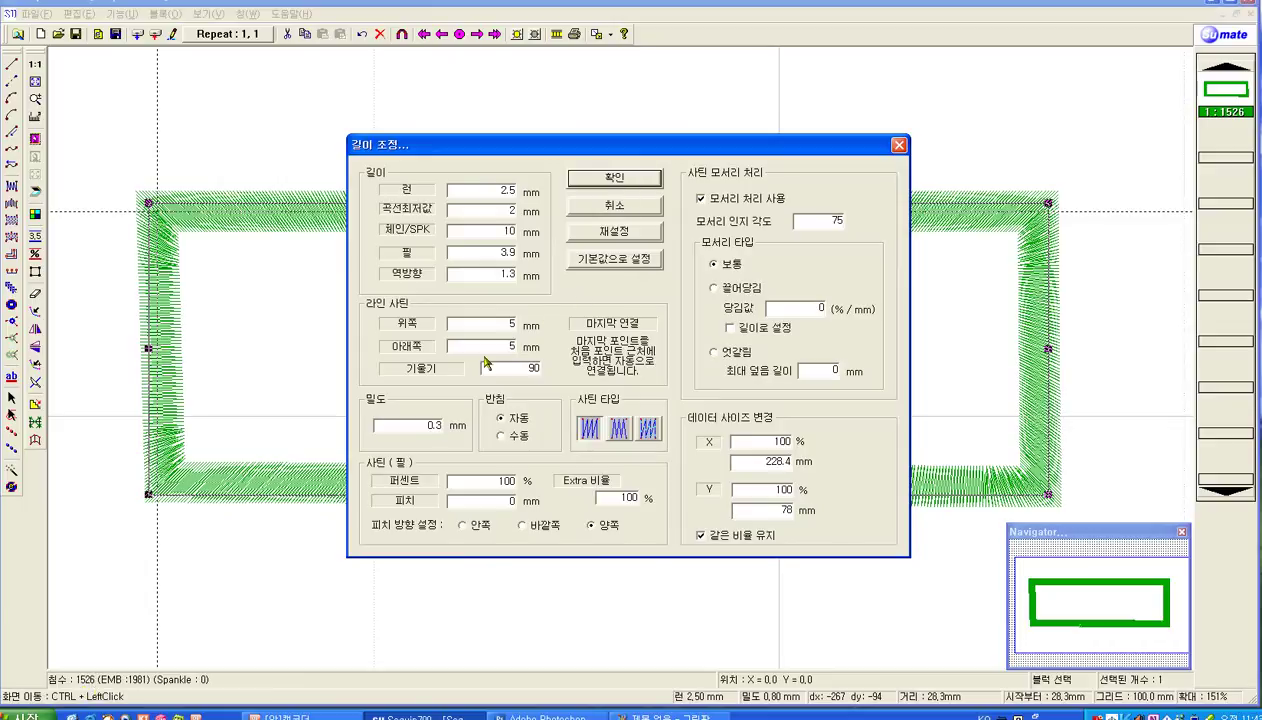
click(614, 178)
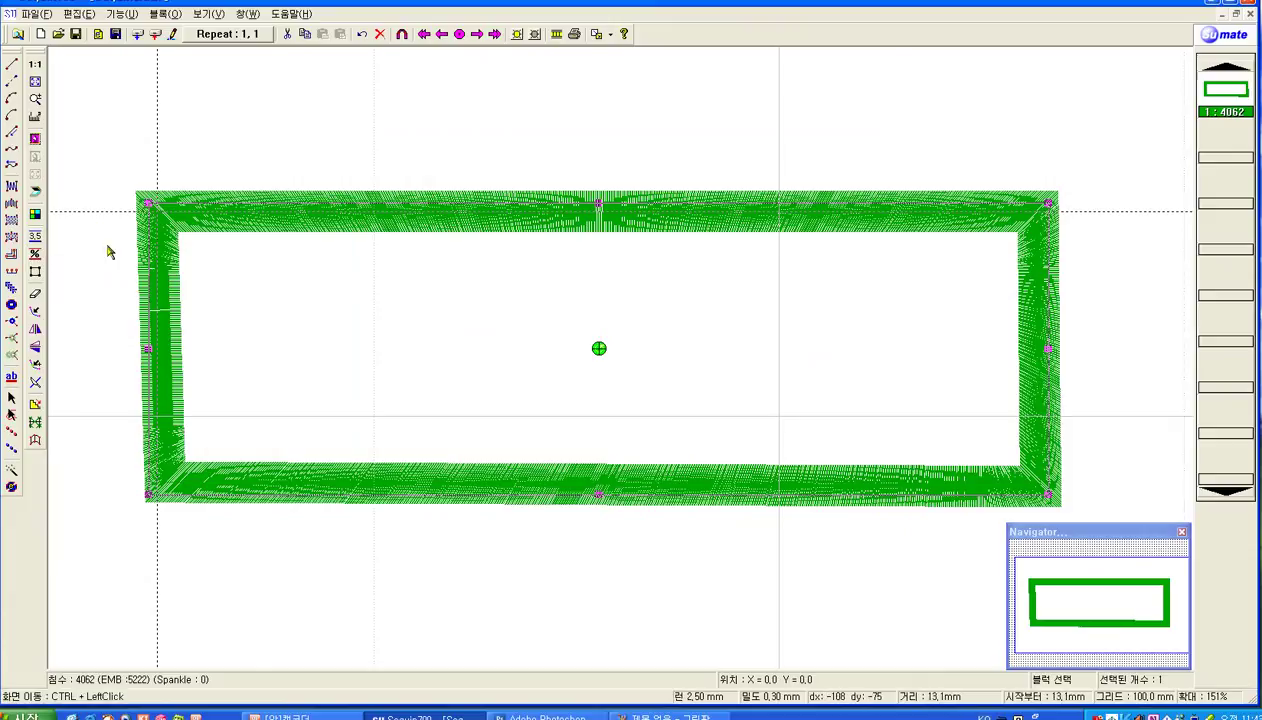
- Return the rectangle's satin stitch density to 0.45 mm
click(37, 241)
drag(409, 426, 466, 432)
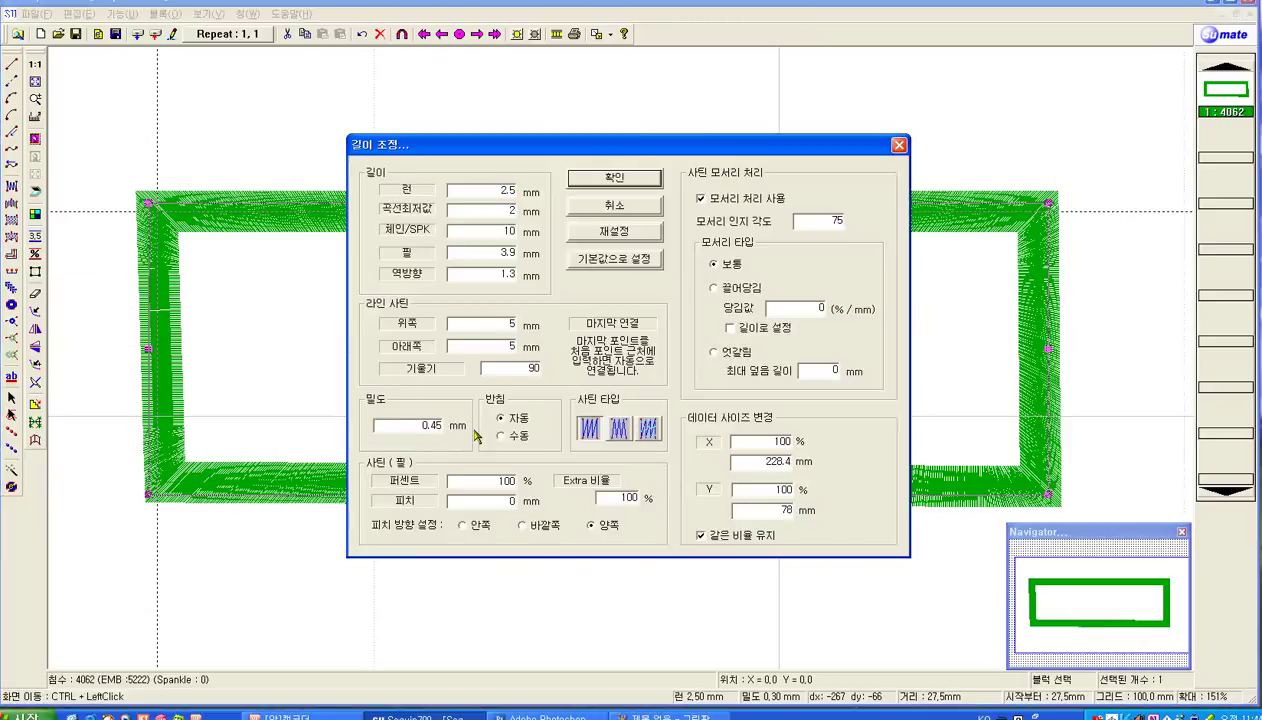
click(617, 180)
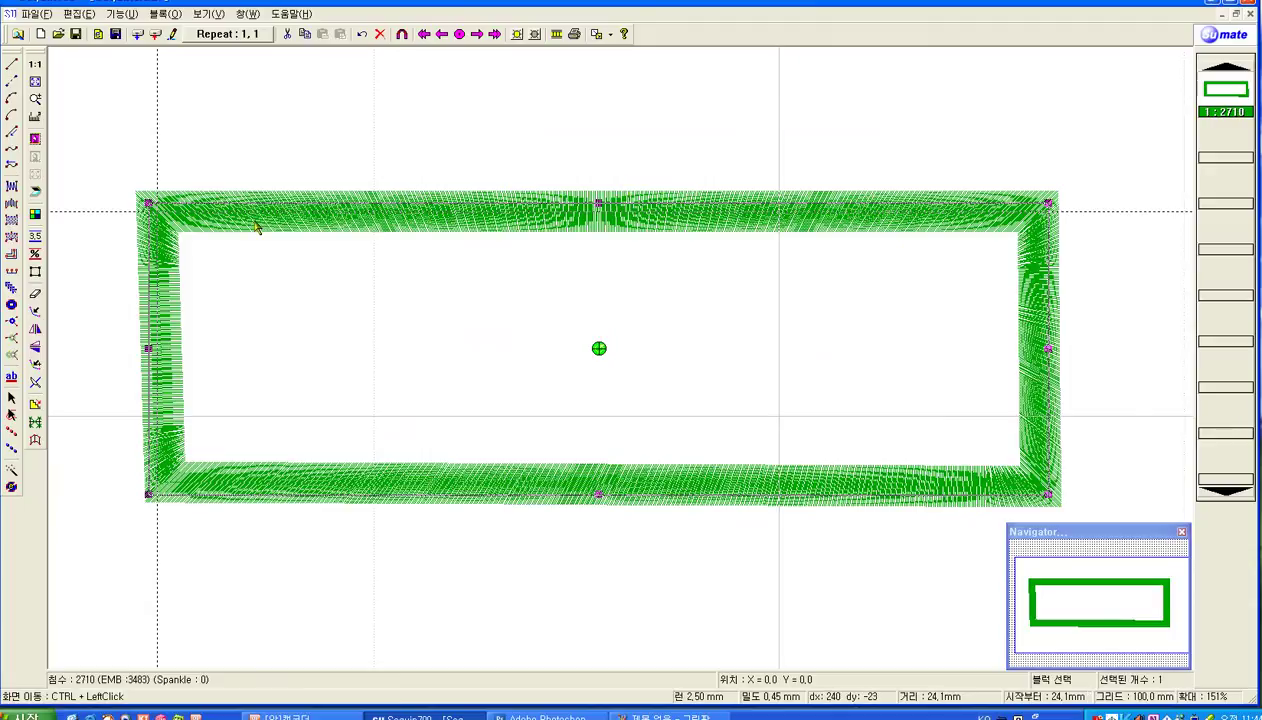
click(36, 240)
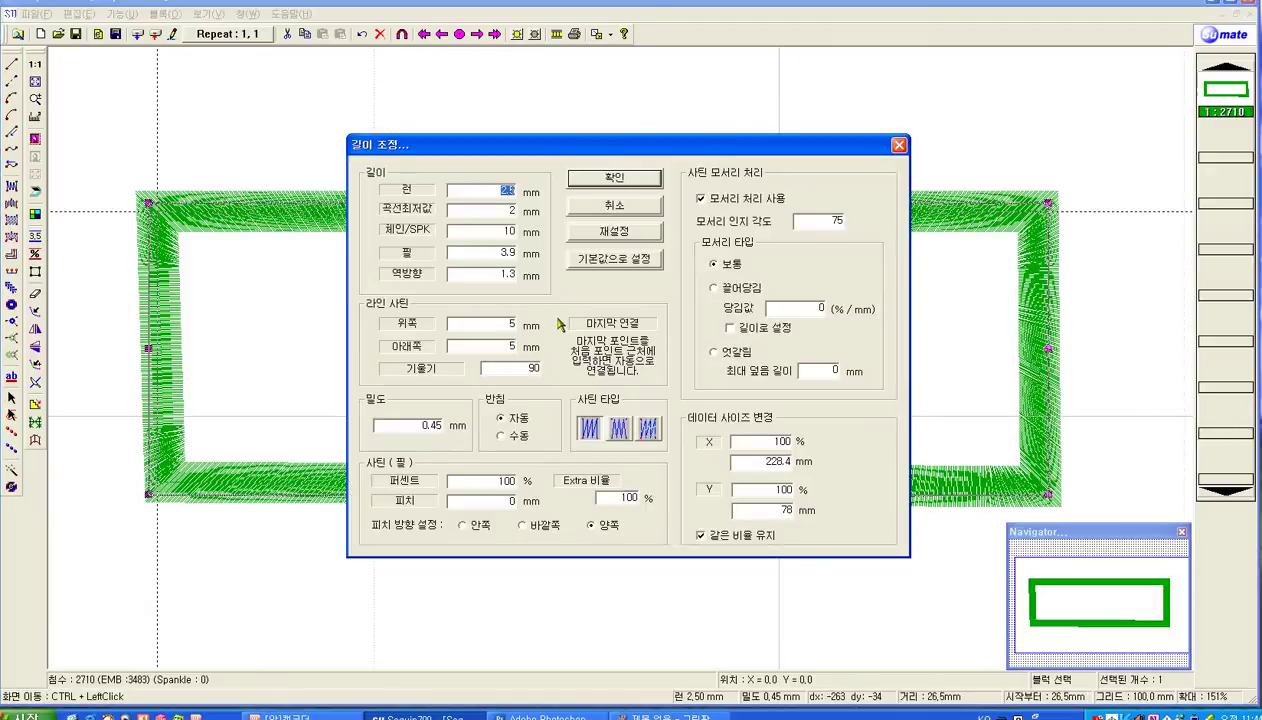
click(899, 146)
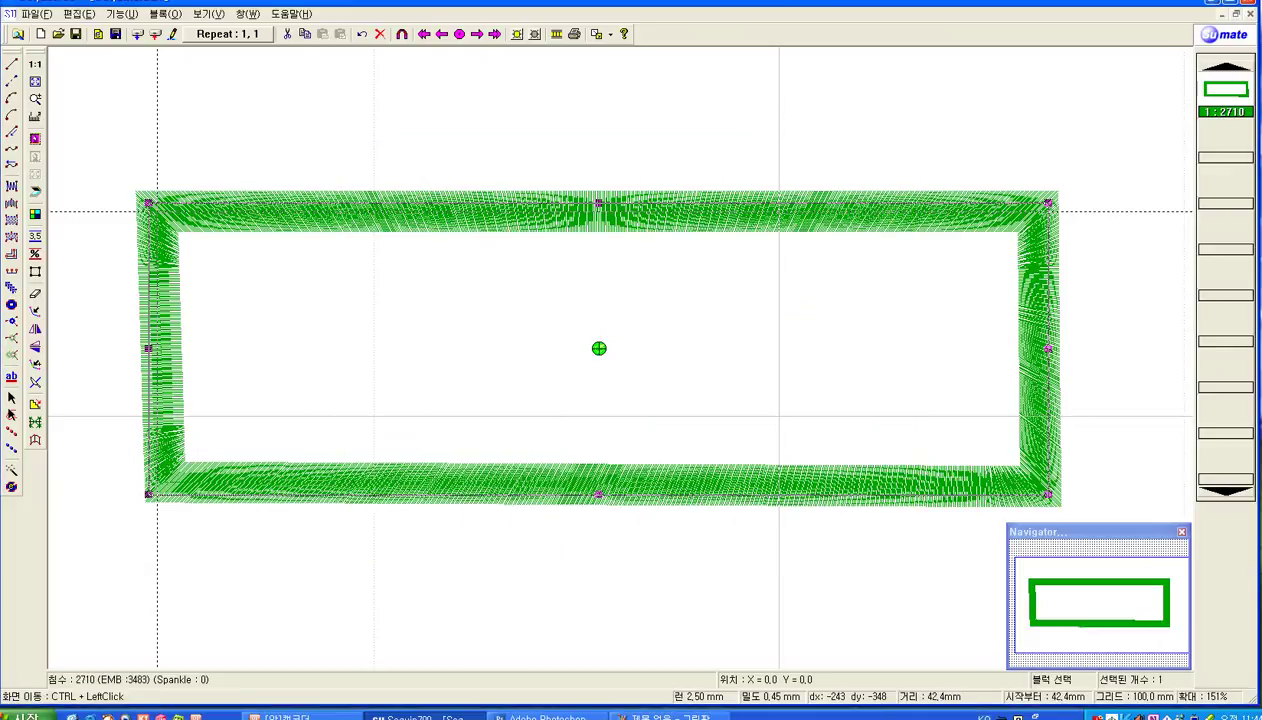
- Stretch the rectangle block to a width of 200 mm with its proportions kept
click(36, 272)
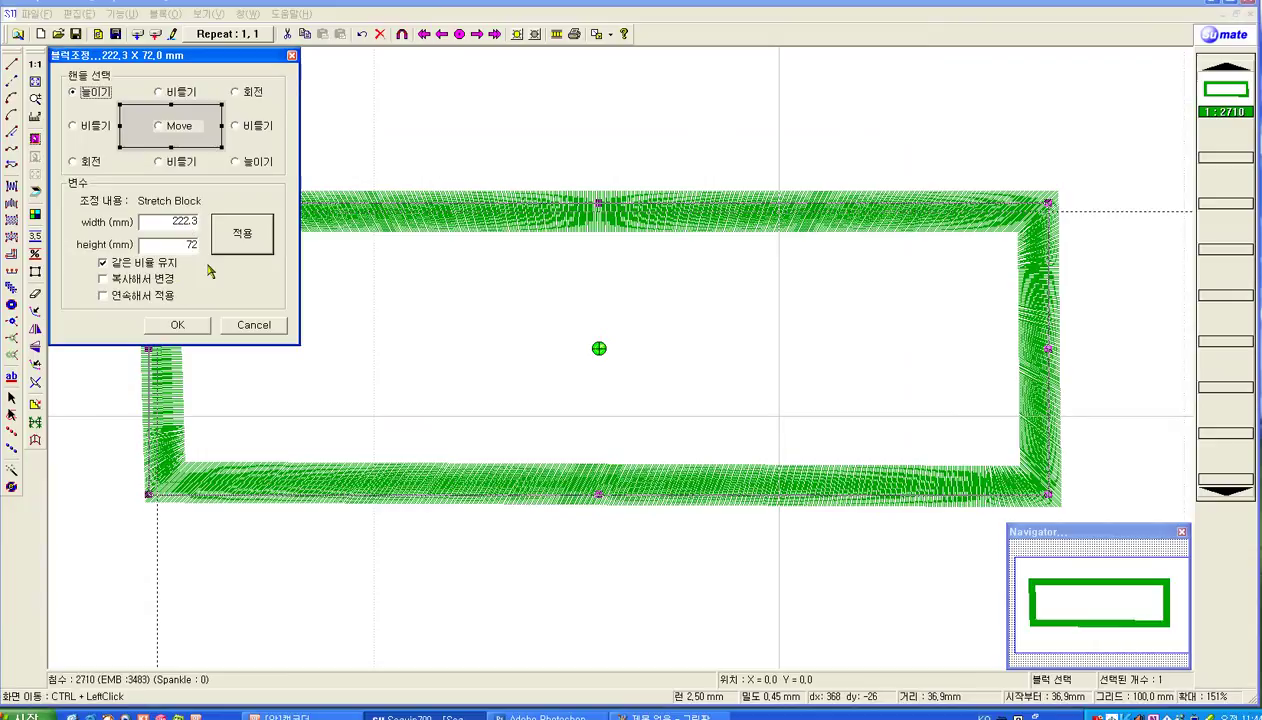
double_click(171, 223)
text(200)
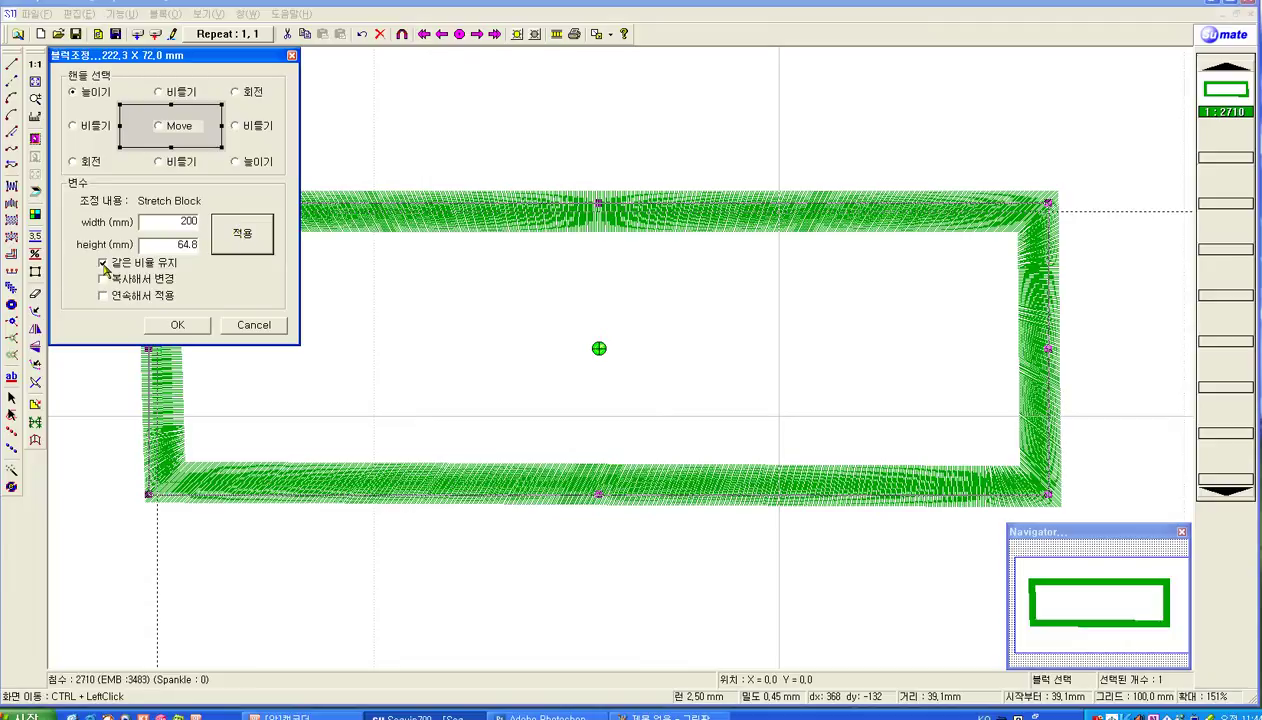
click(230, 244)
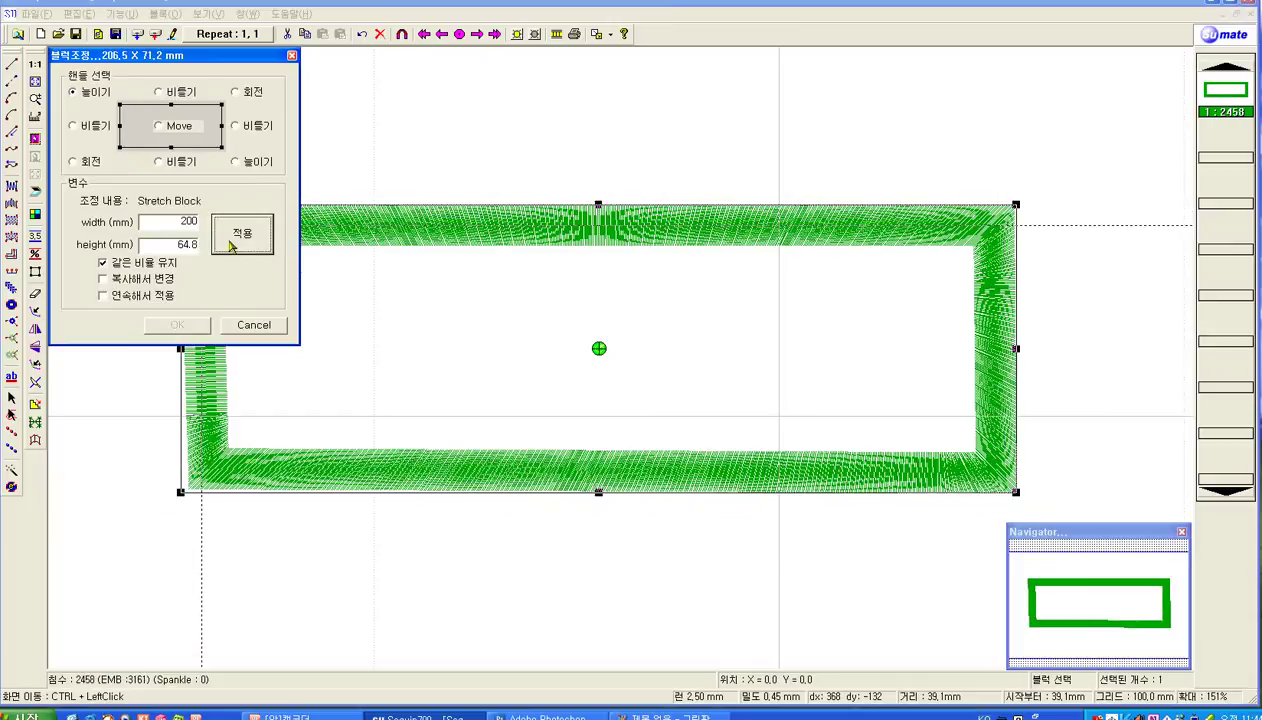
- Turn off the proportional ratio and stretch the rectangle block to a width of 210 mm
click(104, 264)
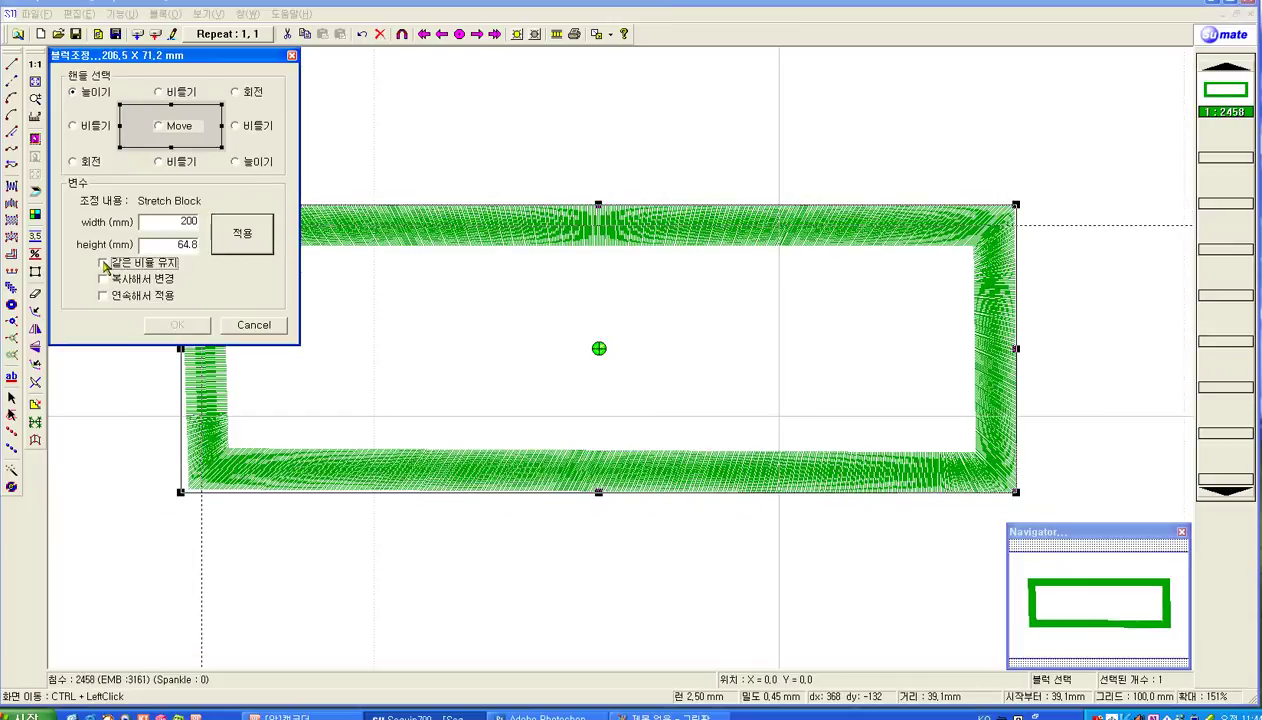
double_click(180, 222)
text(2)
click(258, 238)
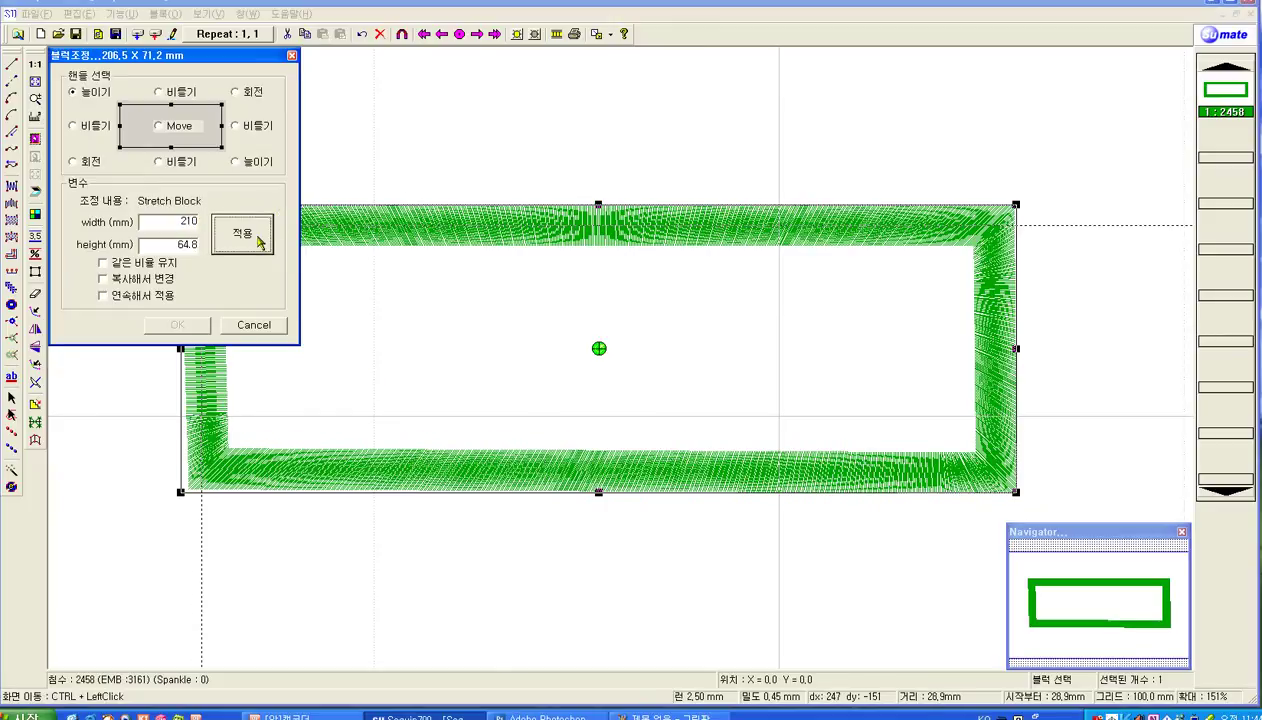
- Rotate the rectangle block by 45 degrees
click(73, 162)
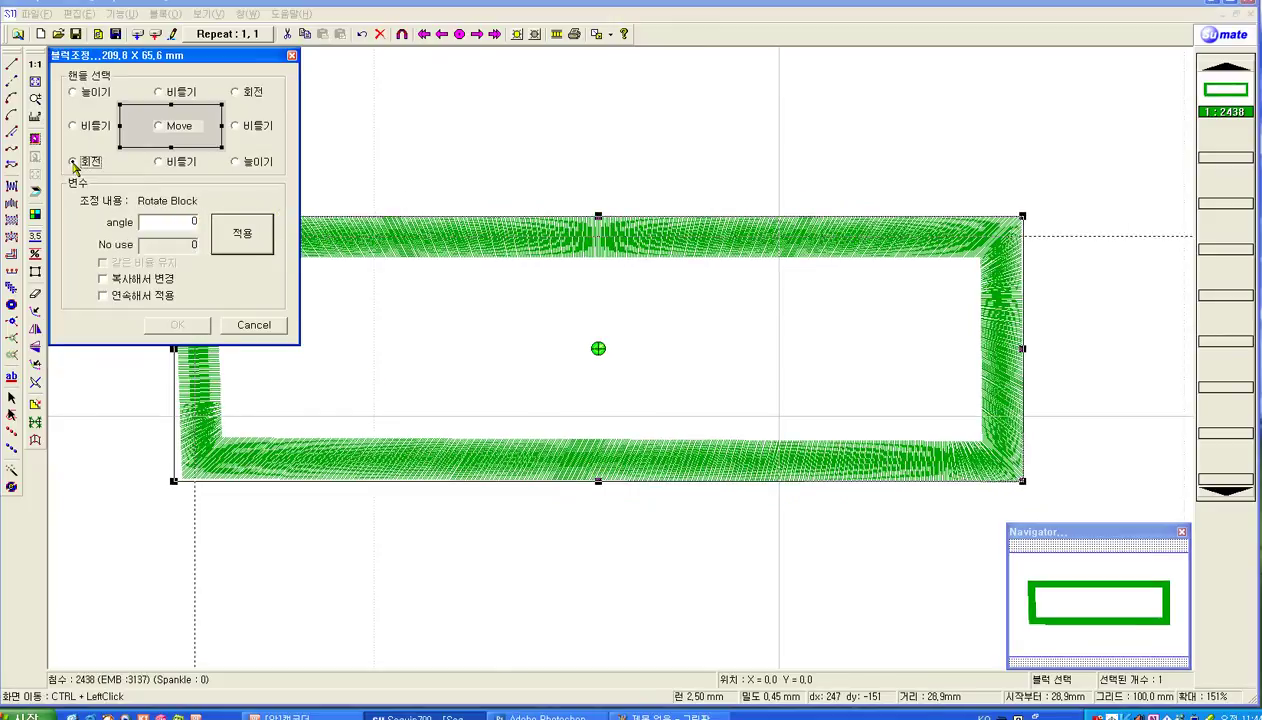
key(Tab)
text(45)
click(262, 238)
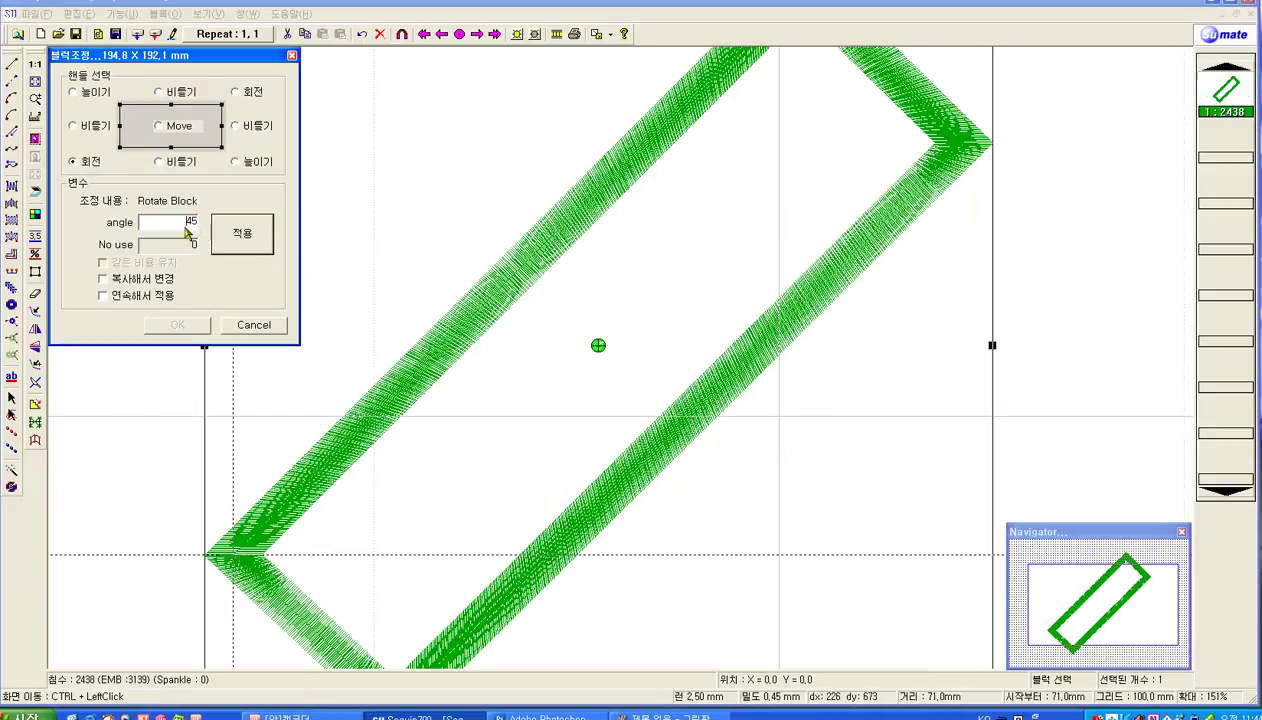
- Rotate the rectangle block by -45 degrees and finish the block adjustment
click(252, 236)
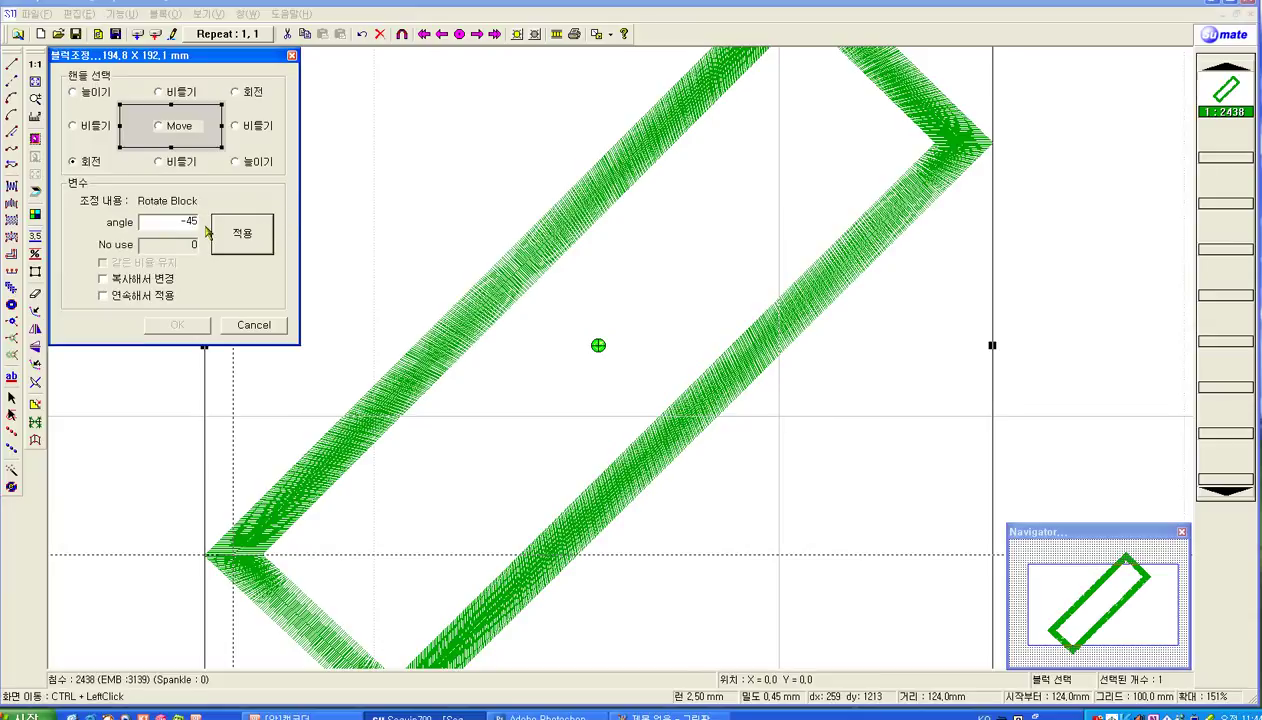
click(250, 231)
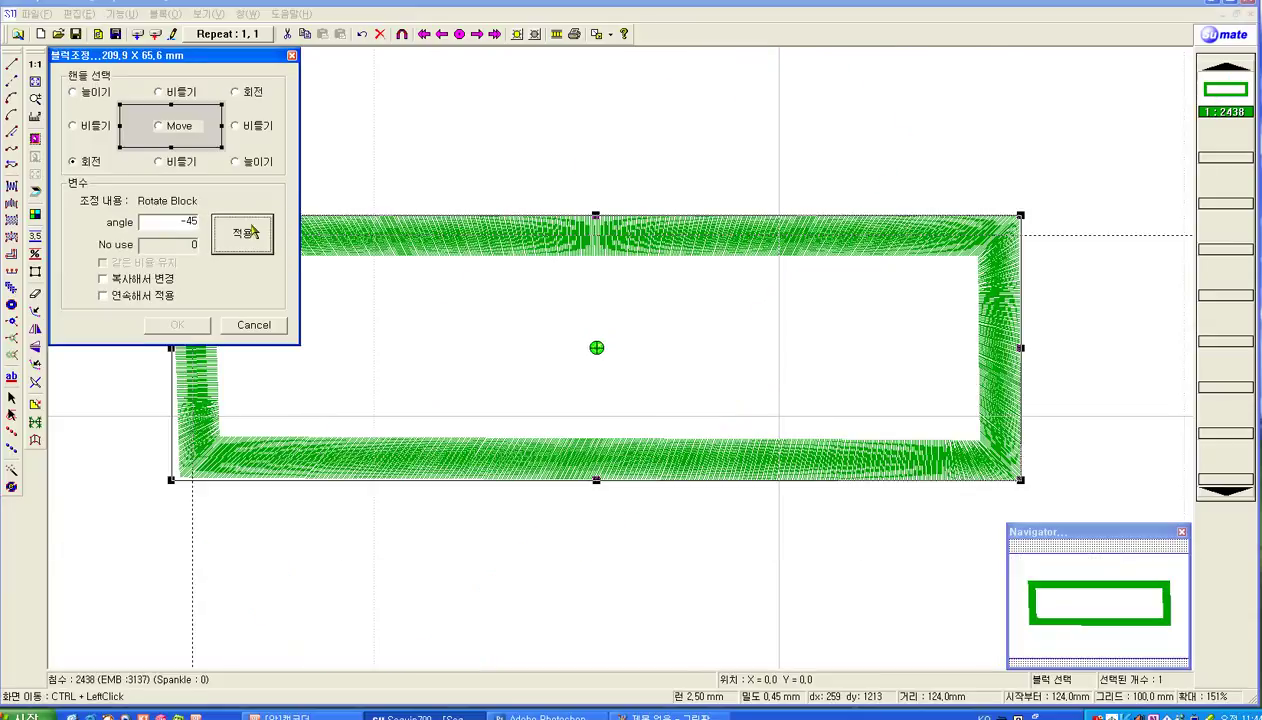
click(254, 326)
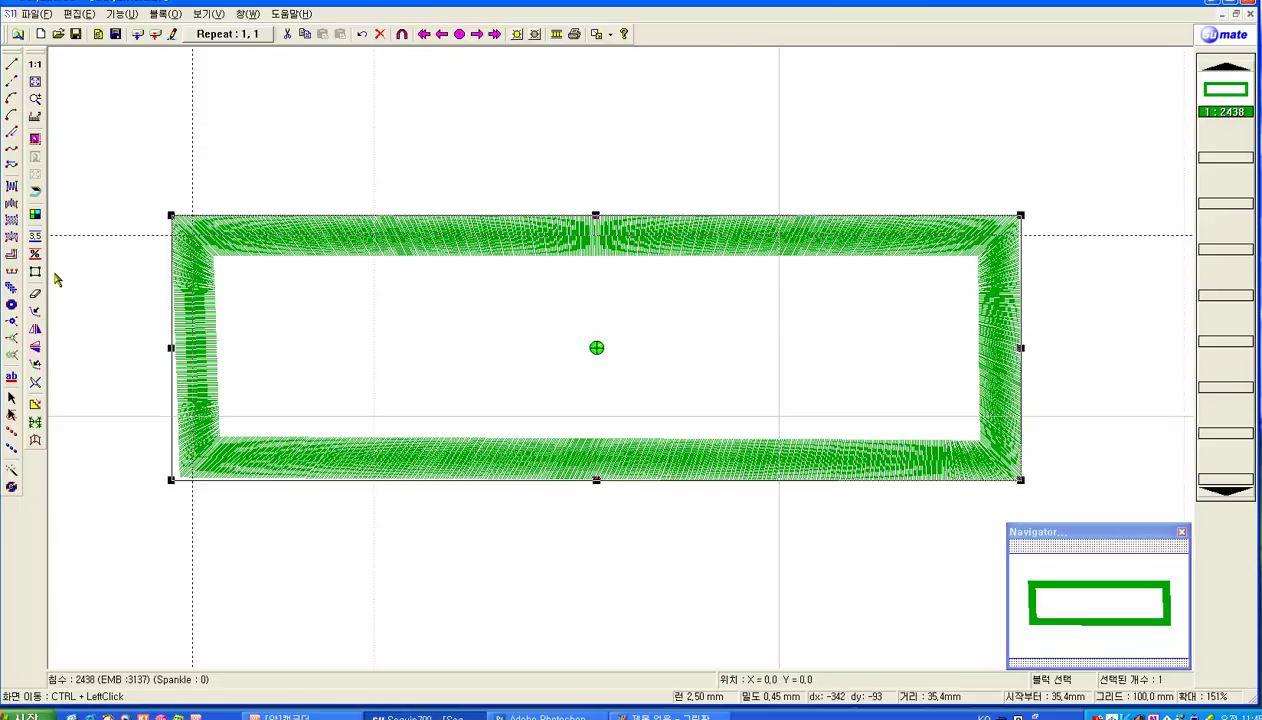
- Minimize the rectangle design and Sequin1.SBF, and show Sequin2.SBF maximized with its entire lettering fitted in view
click(1224, 15)
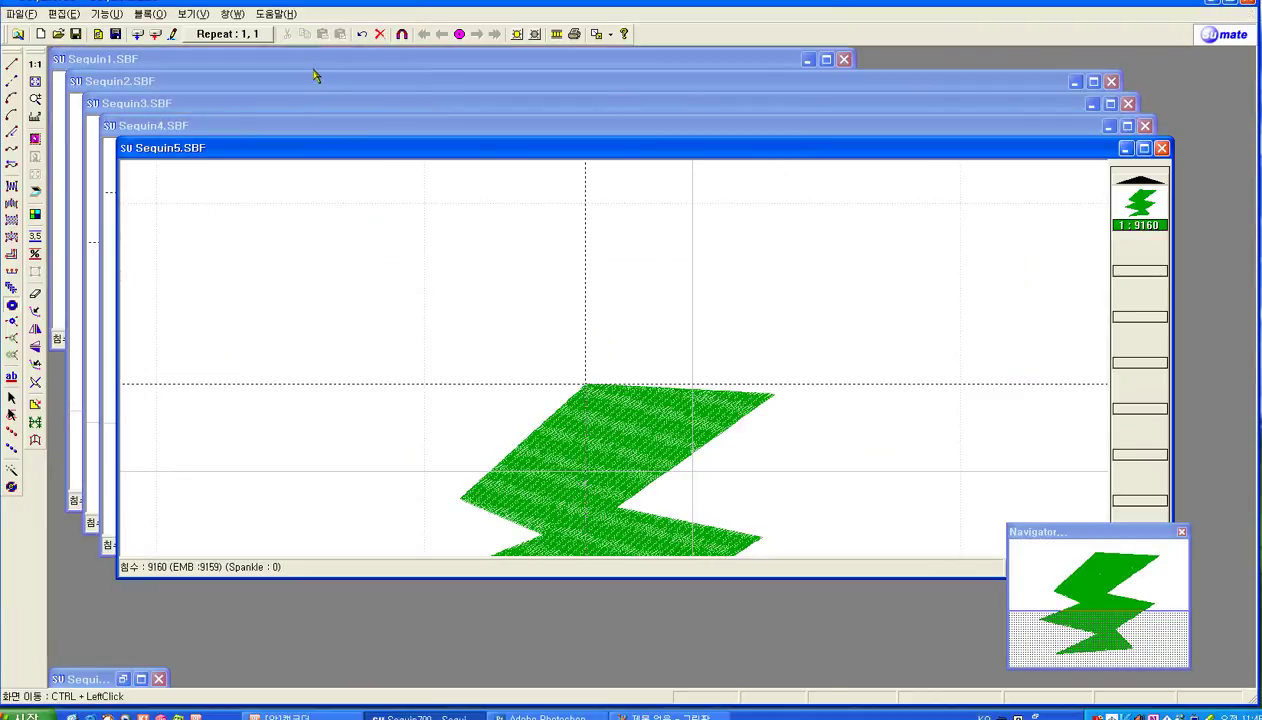
click(320, 62)
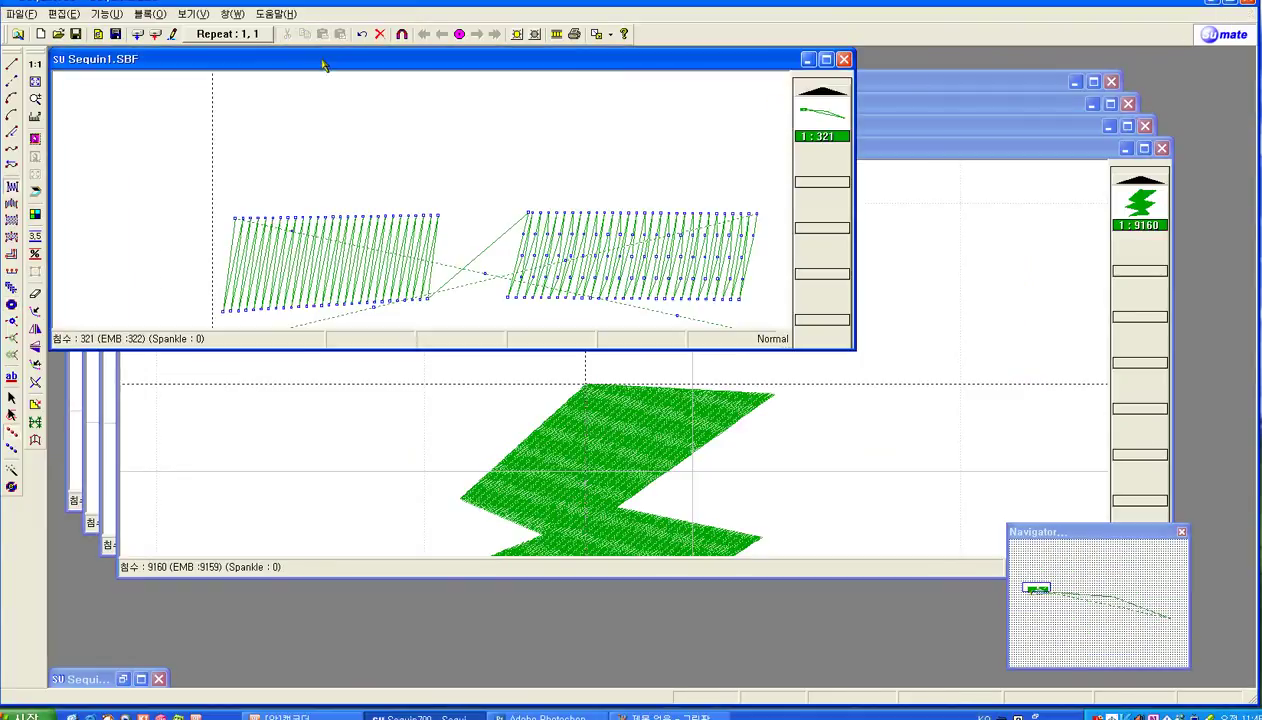
click(812, 60)
click(1000, 82)
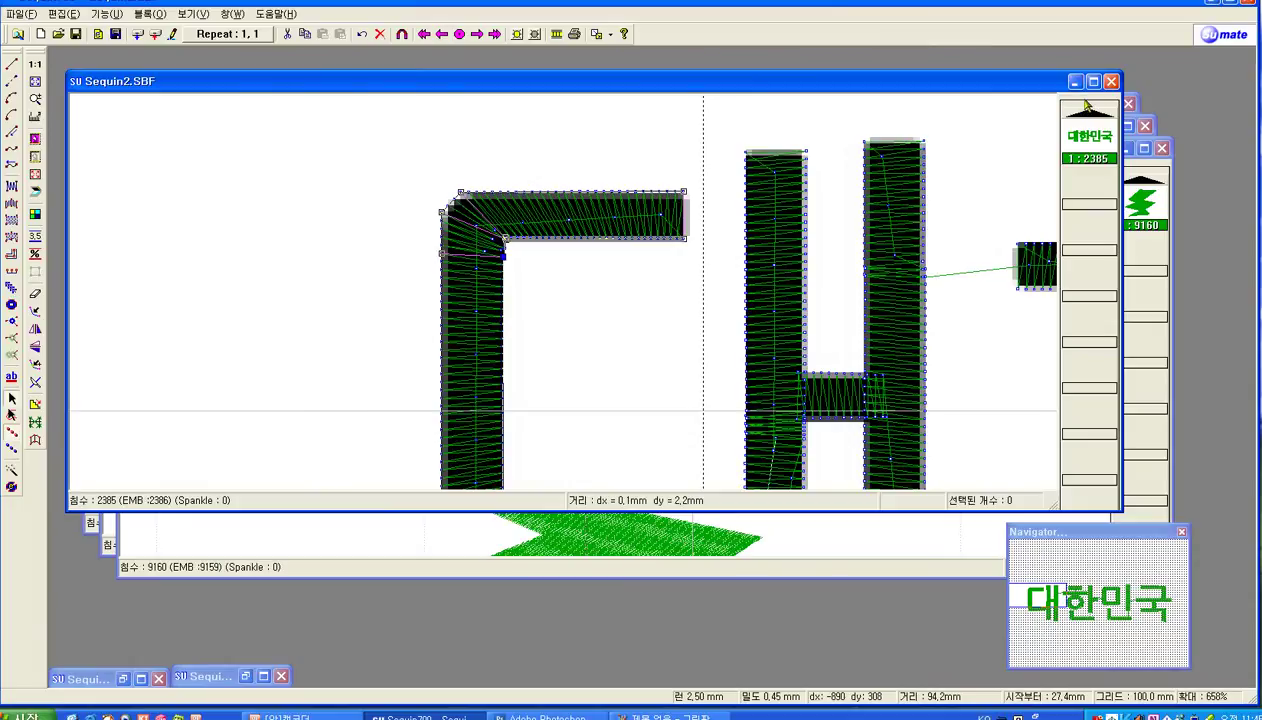
click(1093, 81)
click(35, 81)
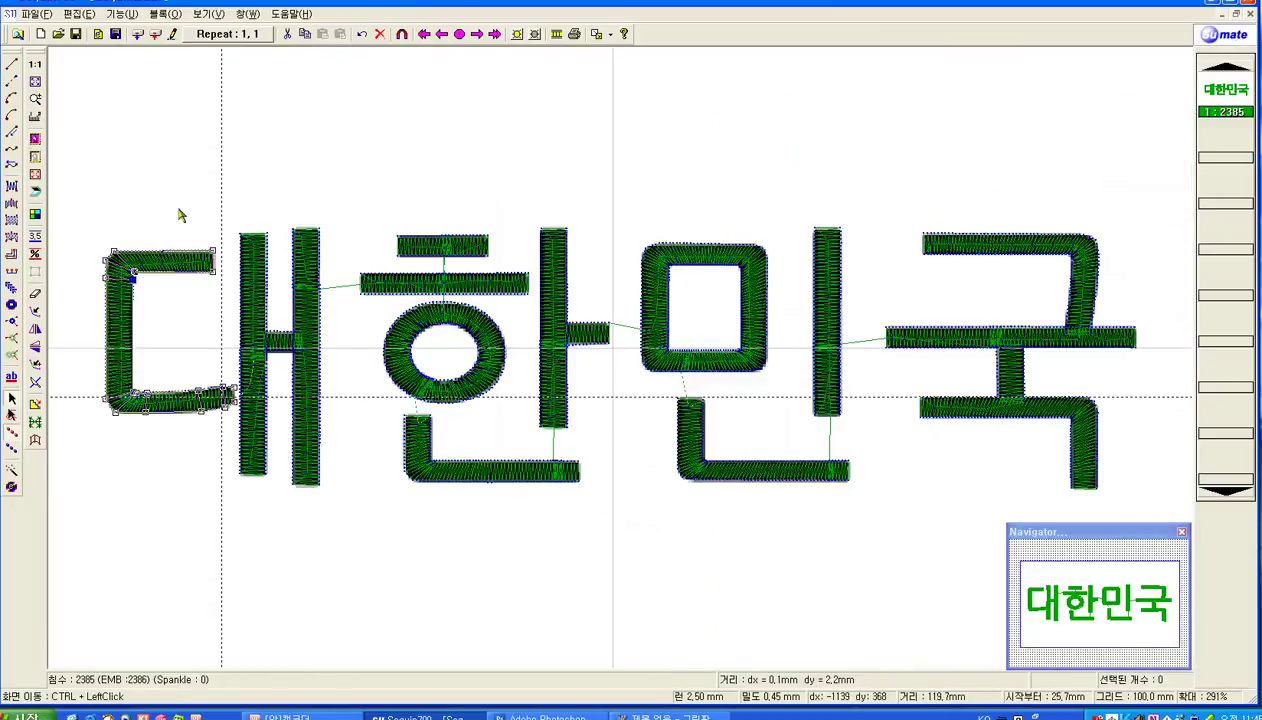
- Hide the background image and display the lettering's control points instead of its stitch points
click(35, 158)
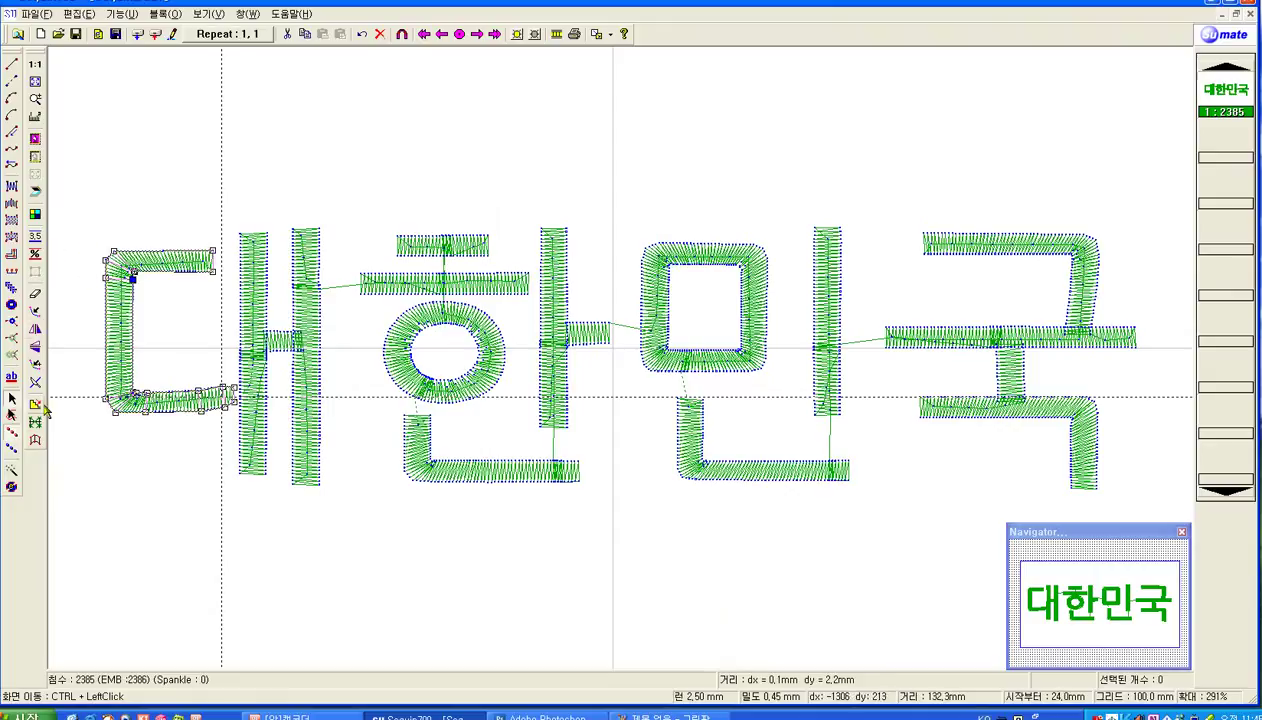
click(12, 428)
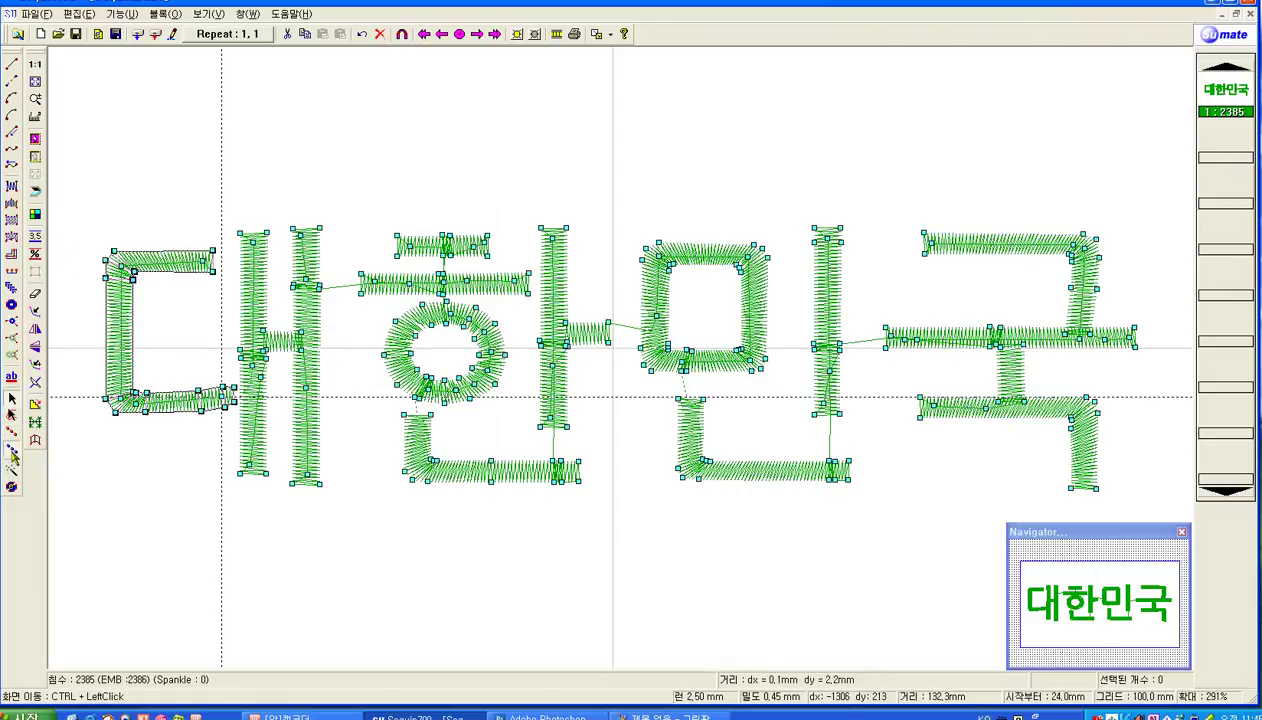
click(214, 524)
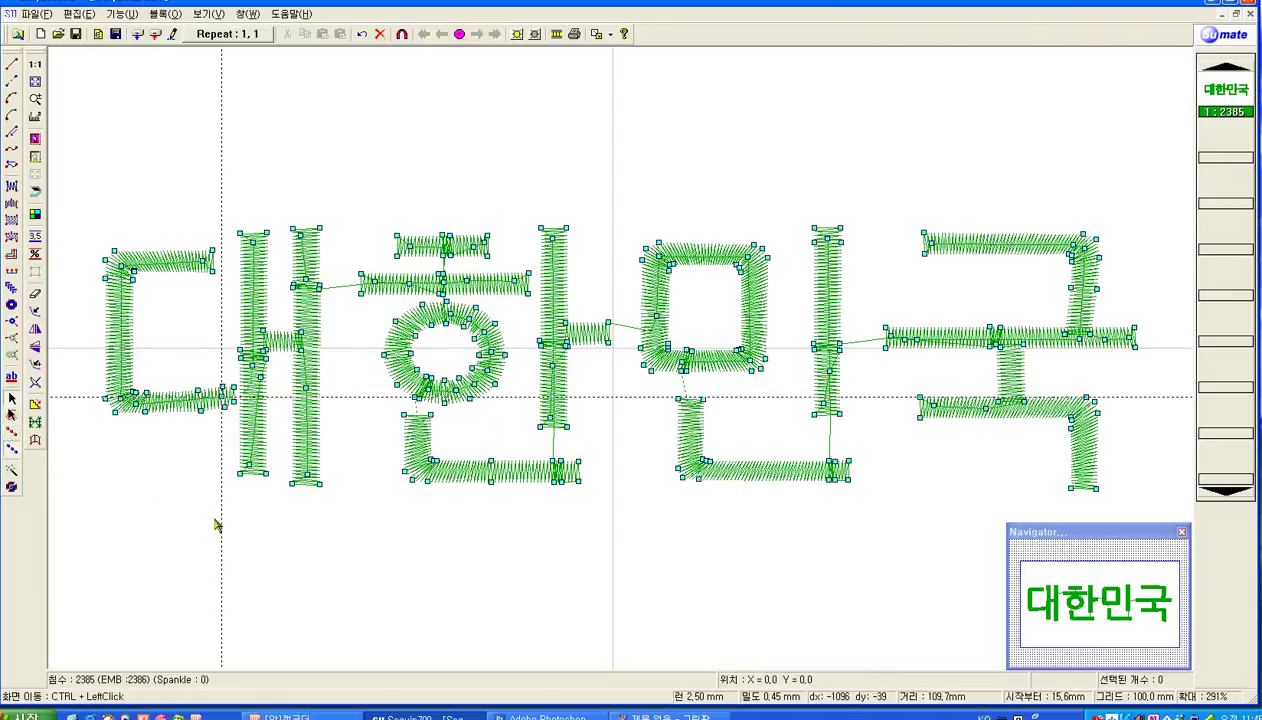
- Select all of the 대한민국 lettering and apply a satin pitch adjustment to both sides of its stitches
drag(85, 192, 91, 541)
drag(86, 168, 1160, 525)
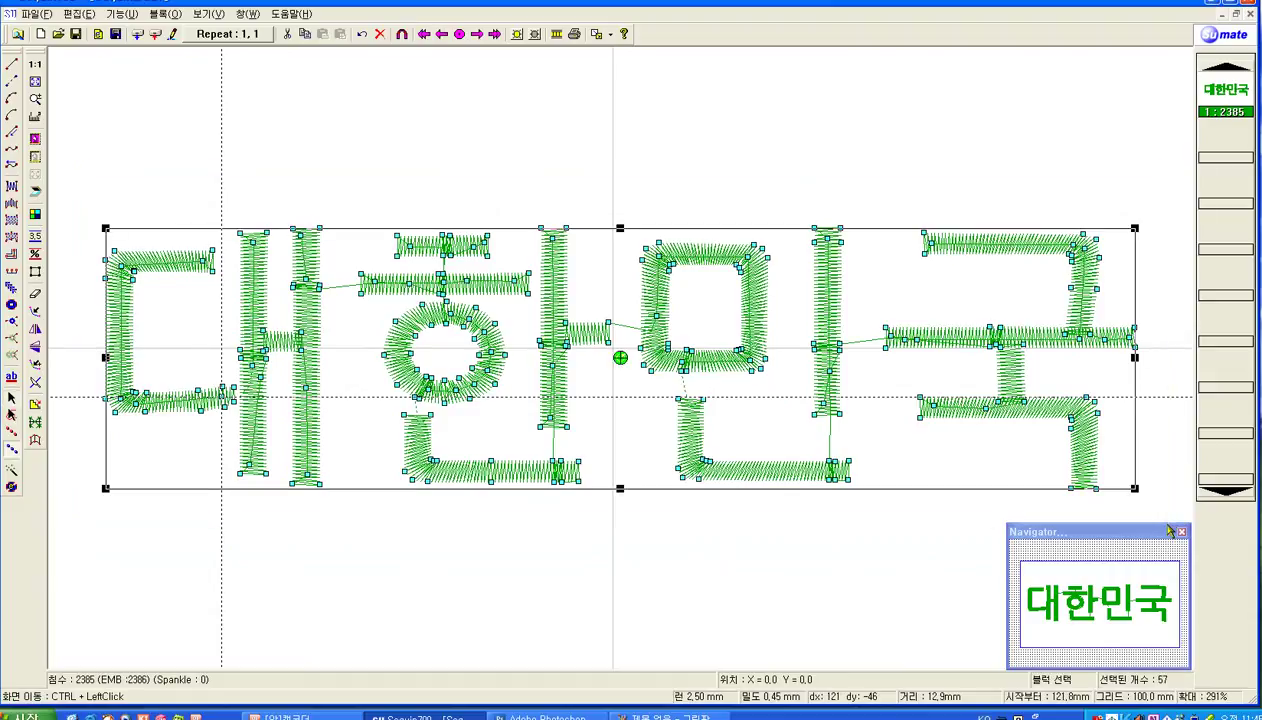
click(35, 254)
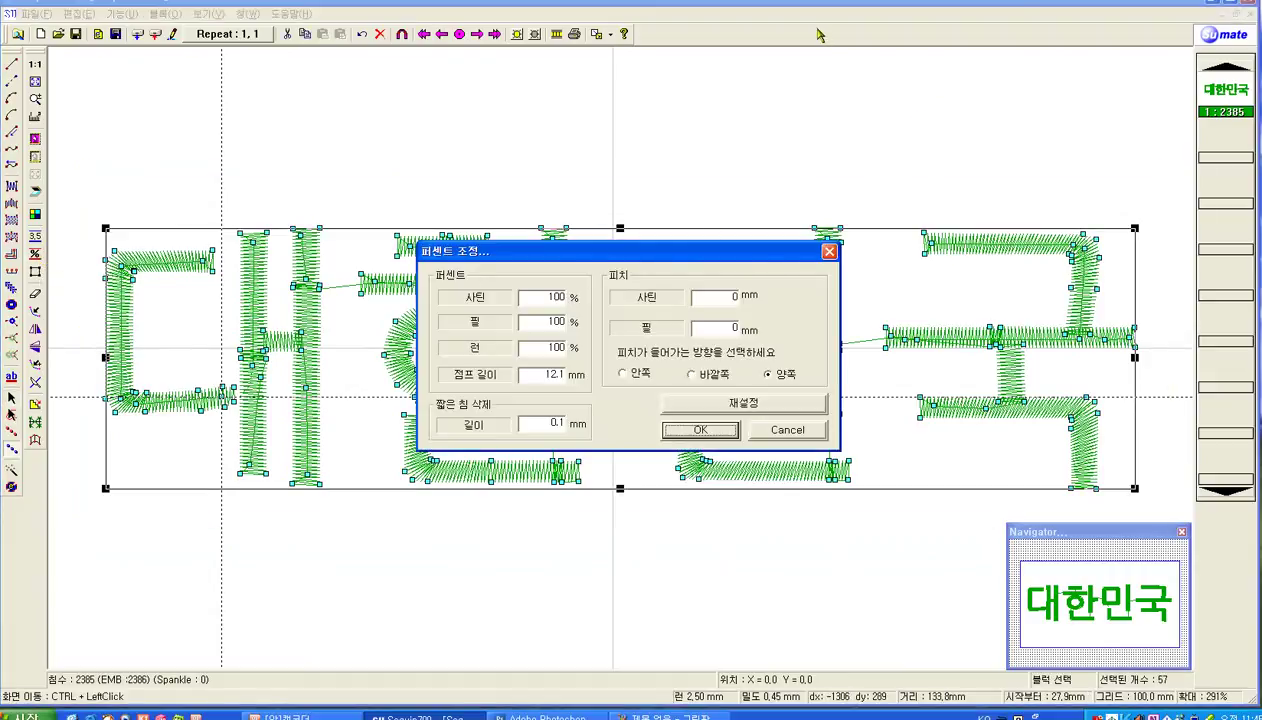
drag(620, 251, 820, 35)
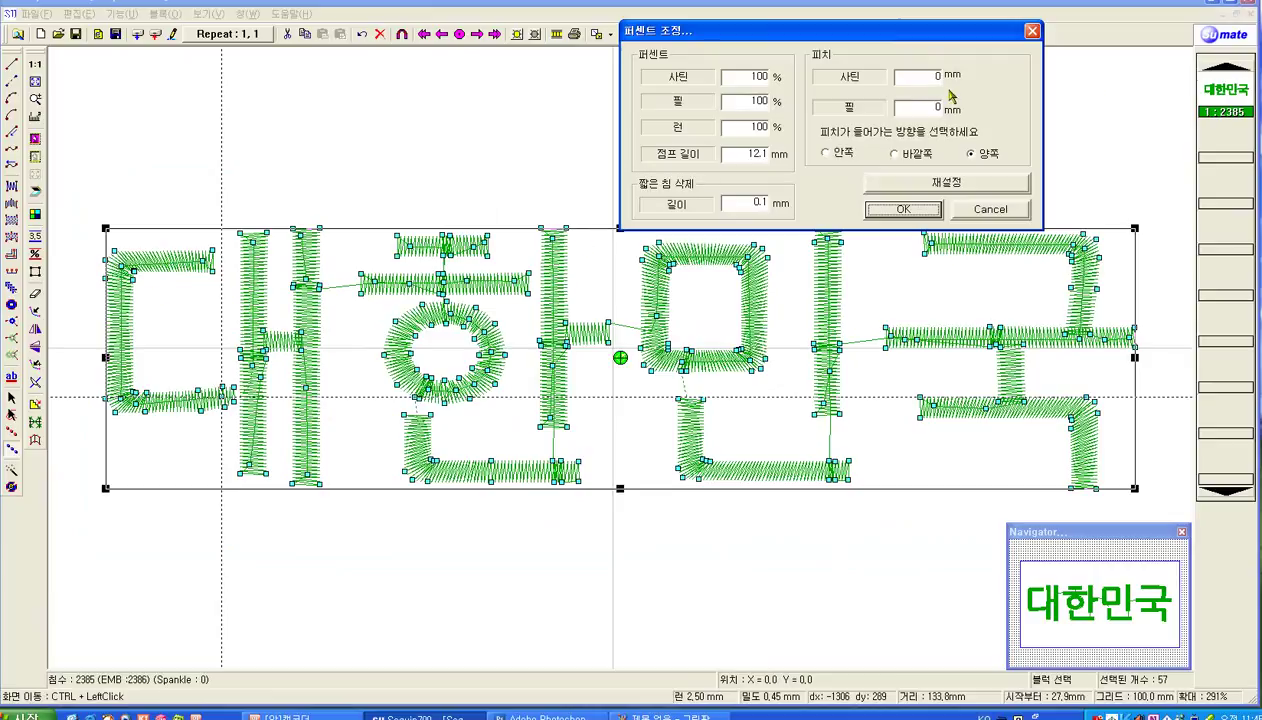
drag(926, 84, 962, 84)
click(918, 212)
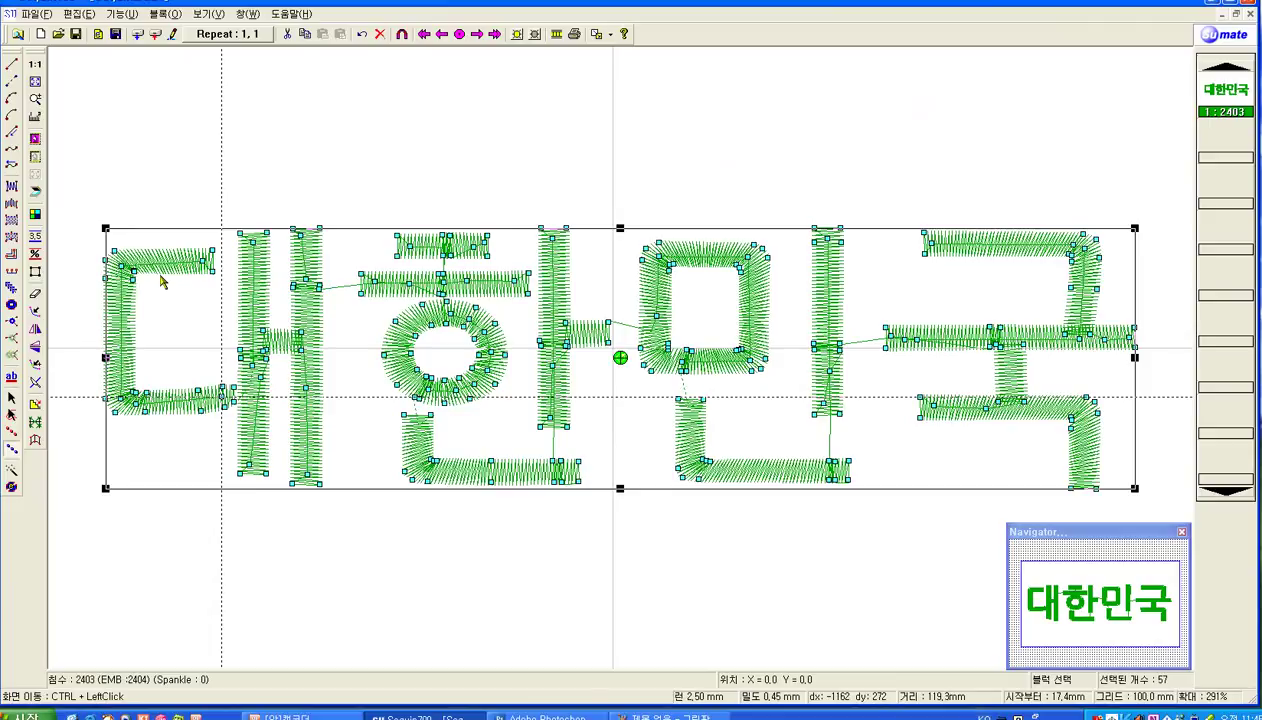
- Apply a 0.6 mm satin pitch adjustment to both sides of the selected lettering's stitches
drag(90, 205, 364, 497)
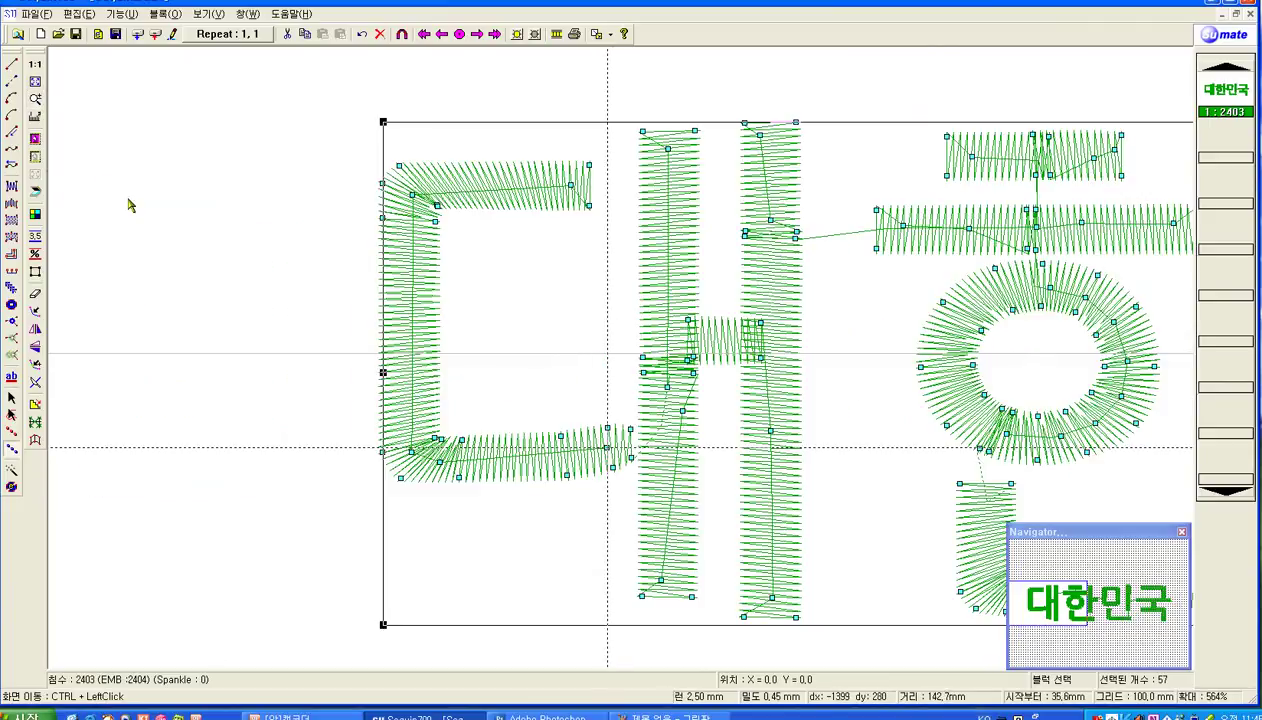
click(37, 254)
drag(725, 300, 784, 303)
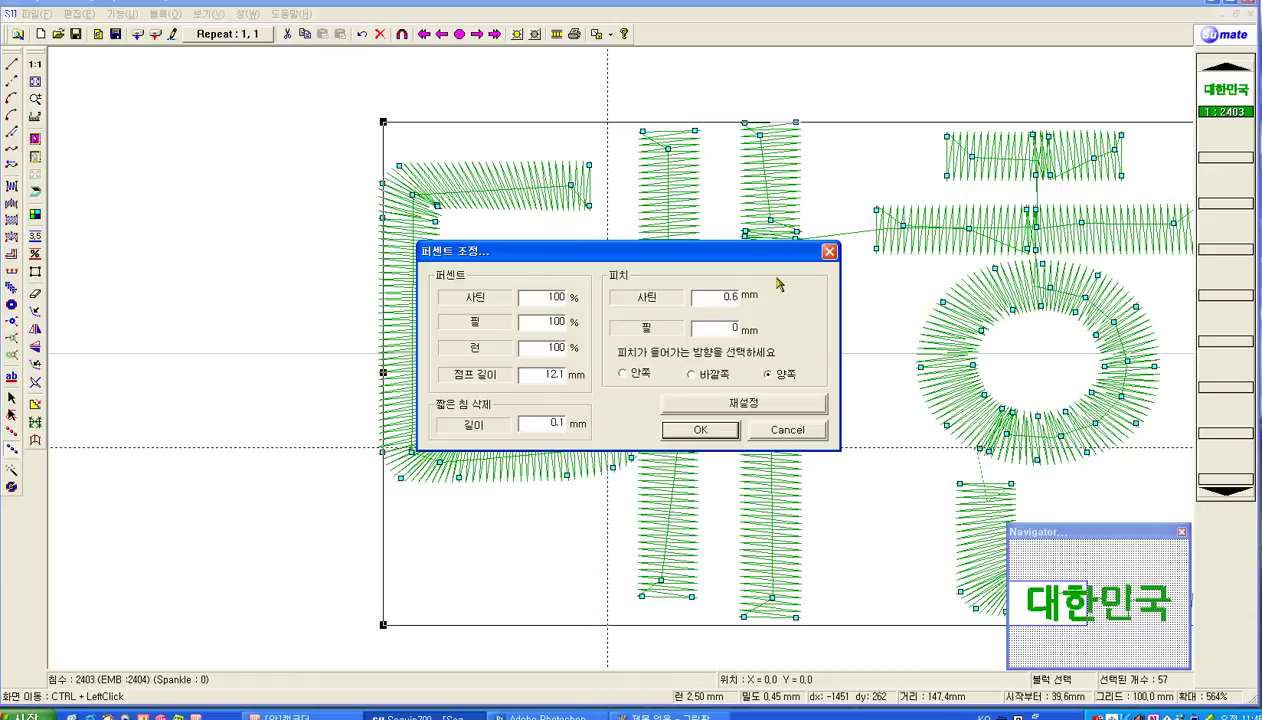
click(1013, 349)
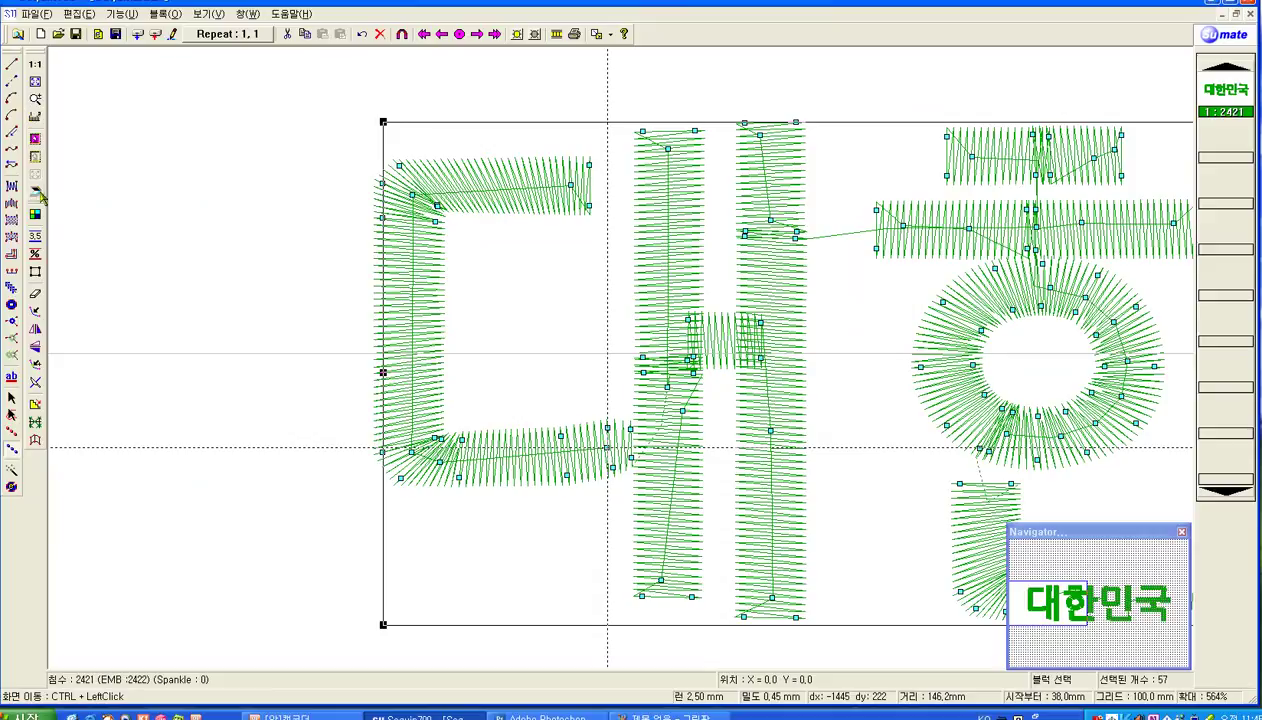
- Measure the satin stitch width across the upper horizontal stroke of the first letter
click(36, 117)
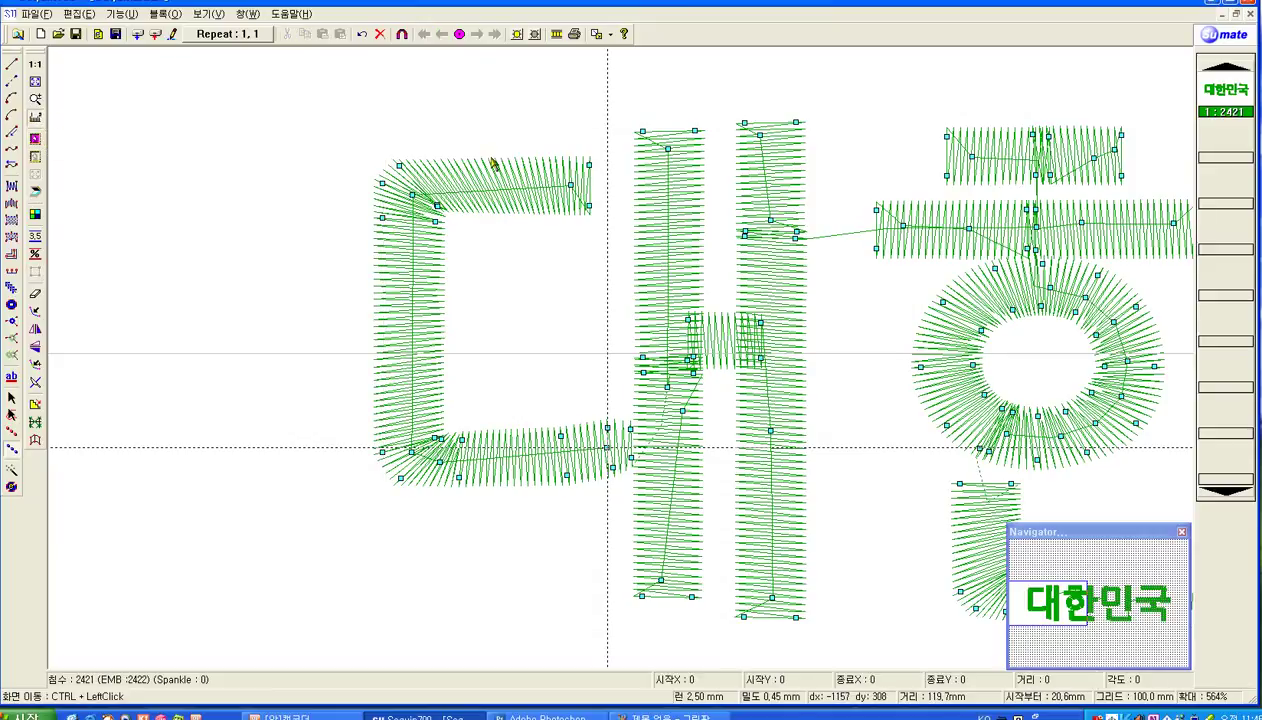
drag(490, 158, 492, 213)
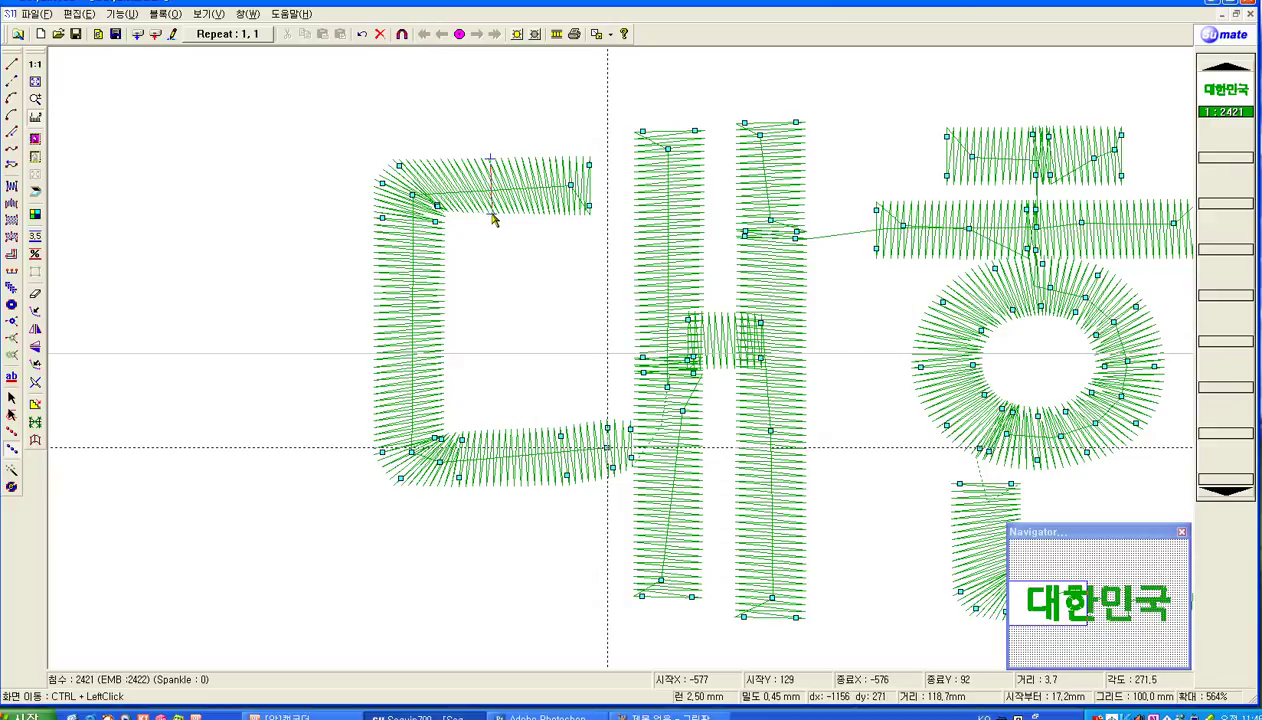
mouse_move(494, 218)
mouse_down()
mouse_move(493, 141)
mouse_move(491, 220)
mouse_up()
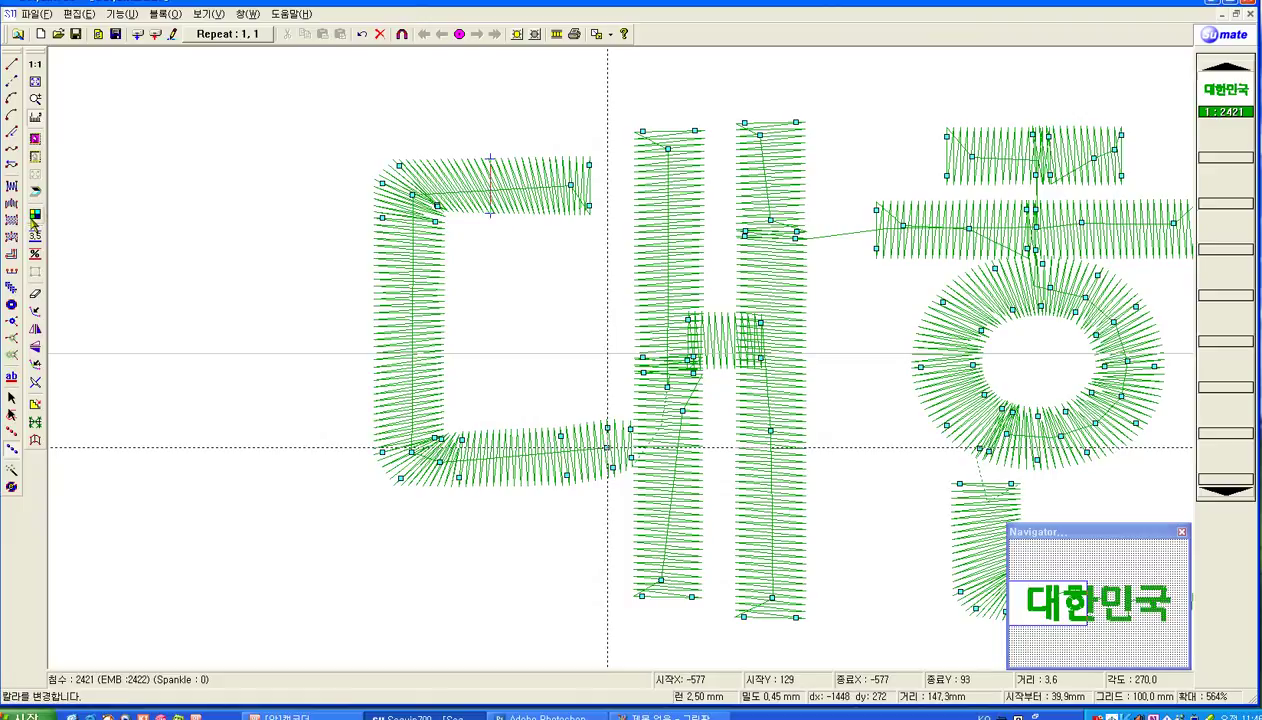
- In a new design, digitize a closed BackRun outline with a deep Z-shaped notch, a large rounded curve and straight remaining edges
click(41, 35)
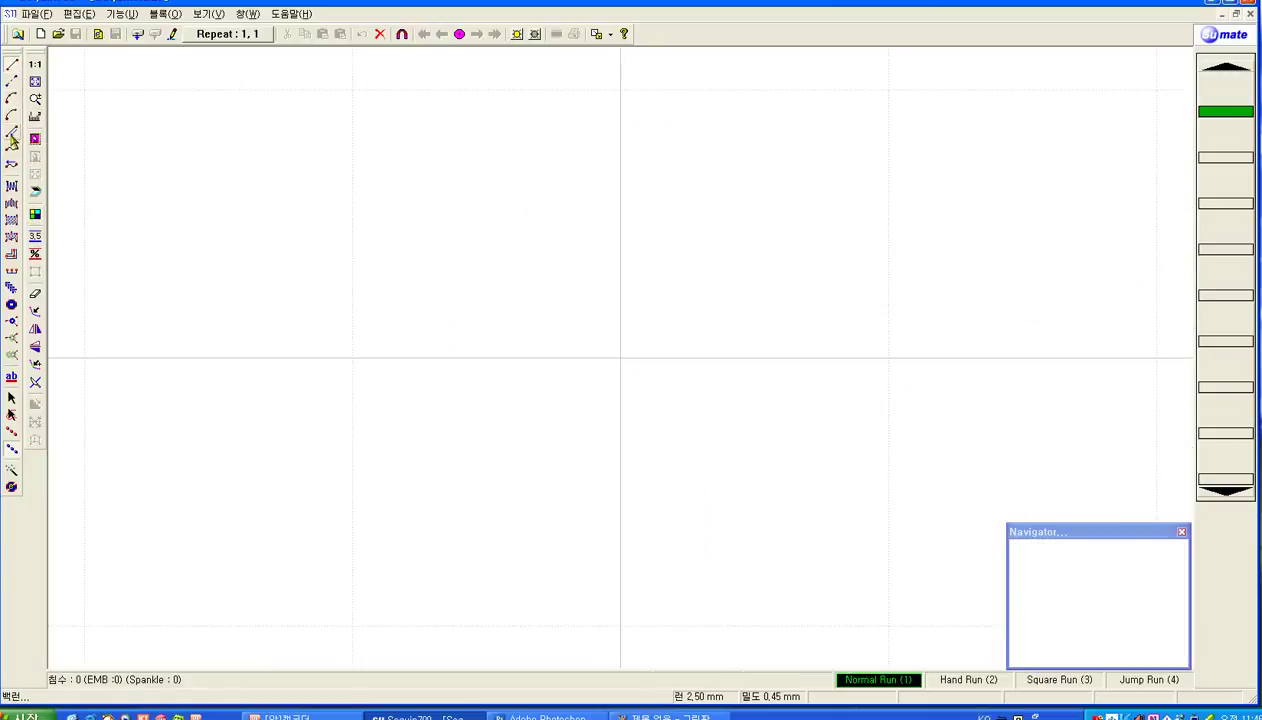
click(13, 142)
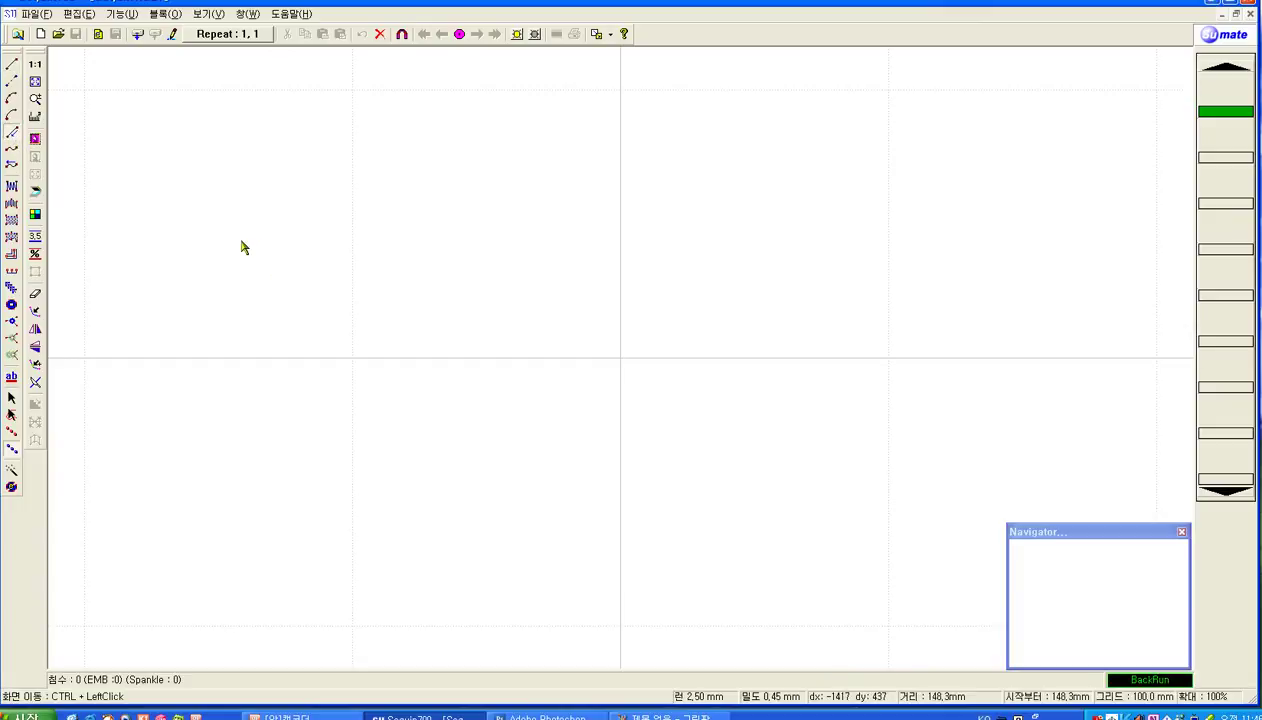
click(262, 268)
click(613, 189)
click(534, 533)
click(810, 444)
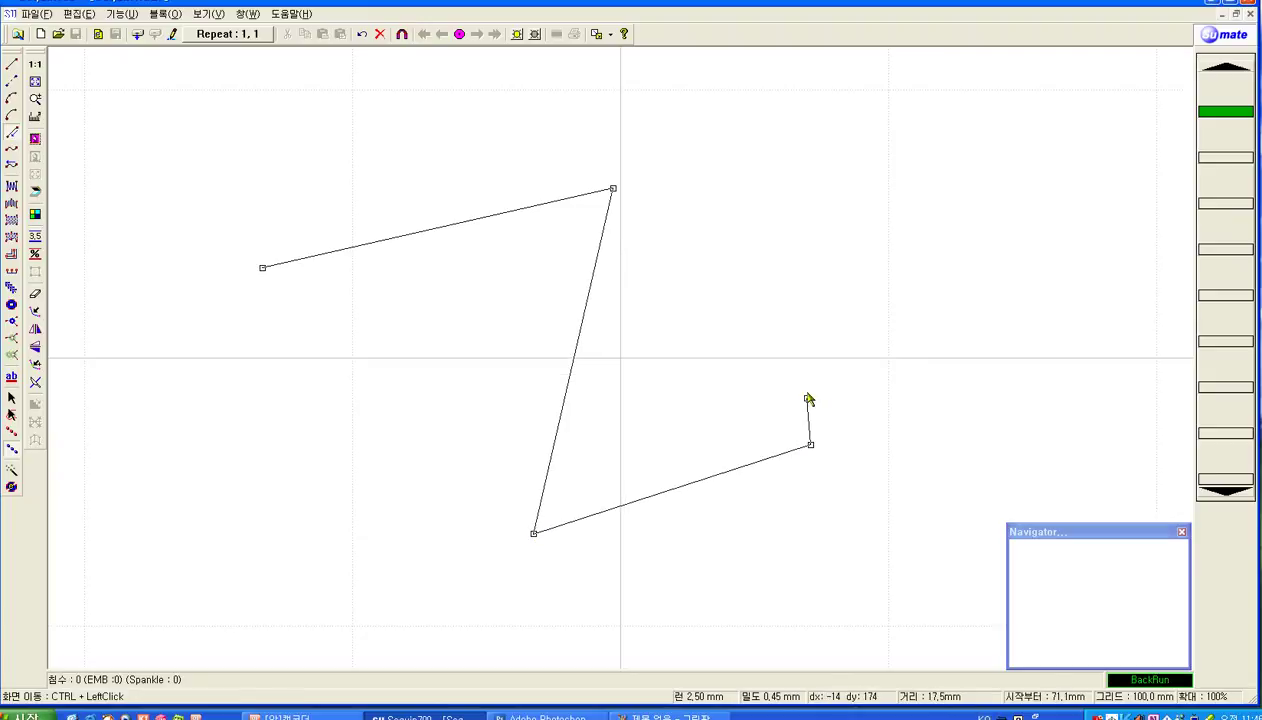
click(852, 180)
click(963, 248)
click(898, 503)
click(596, 633)
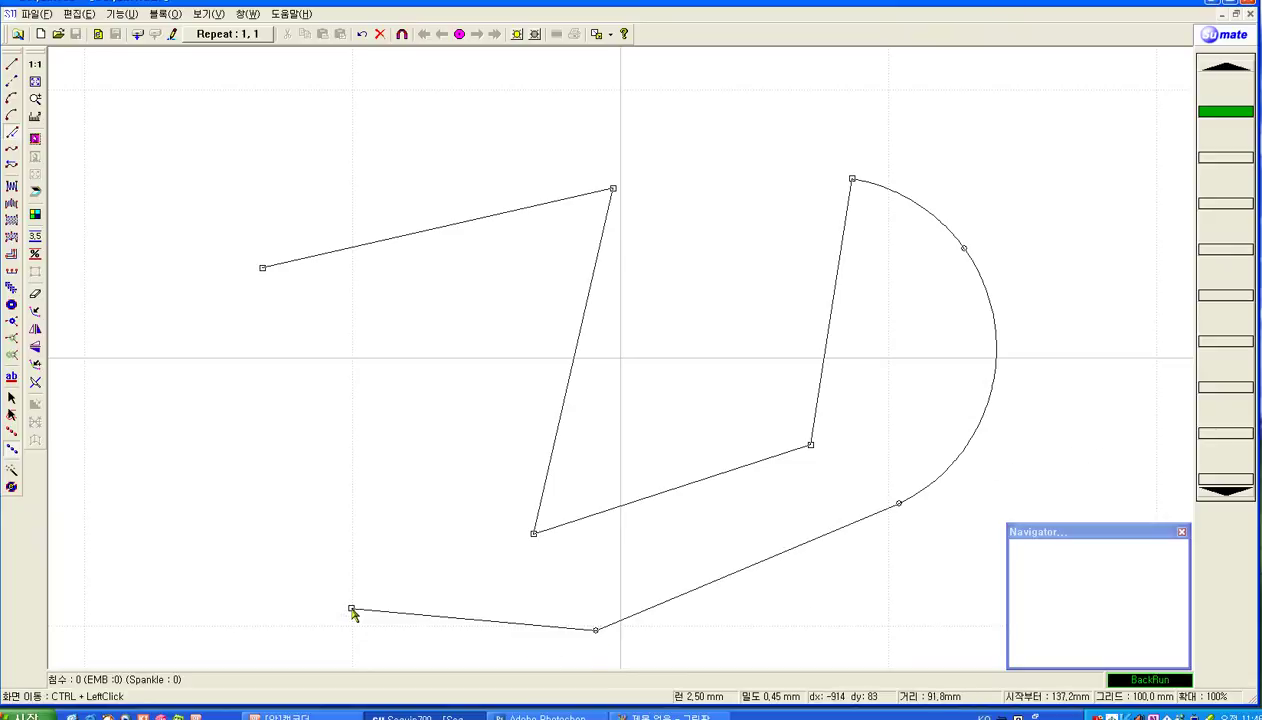
click(291, 498)
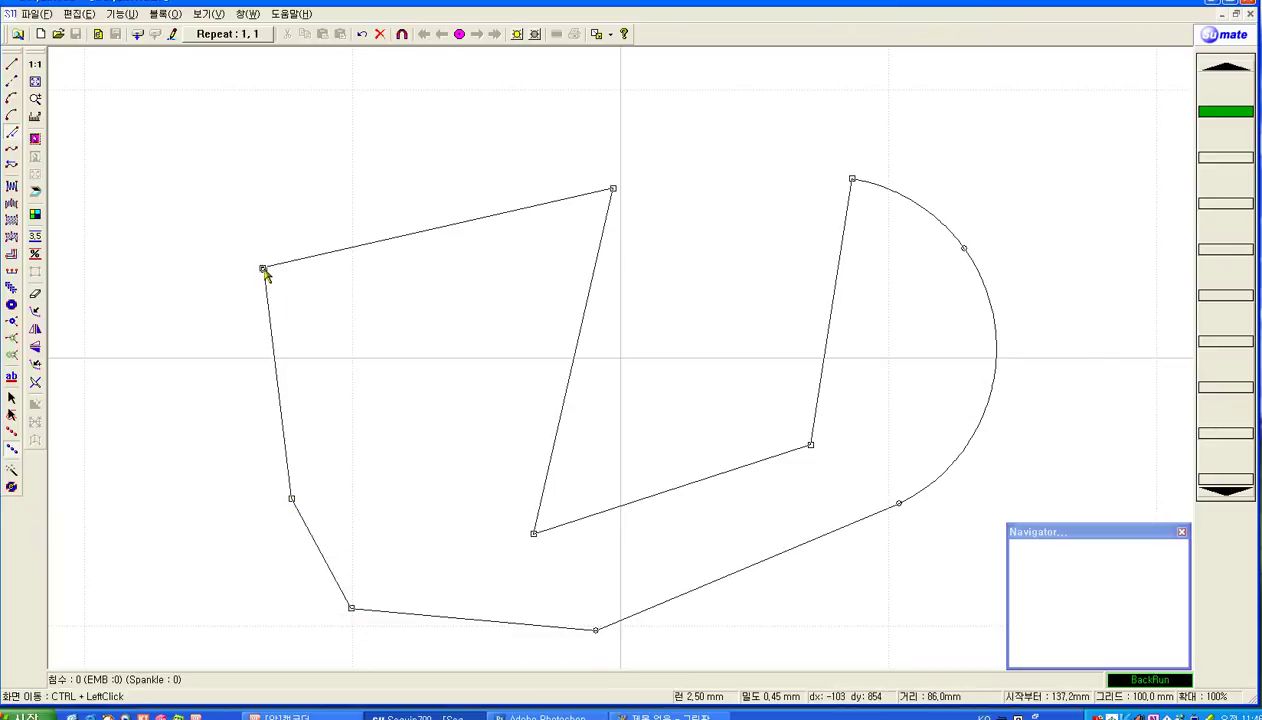
click(263, 270)
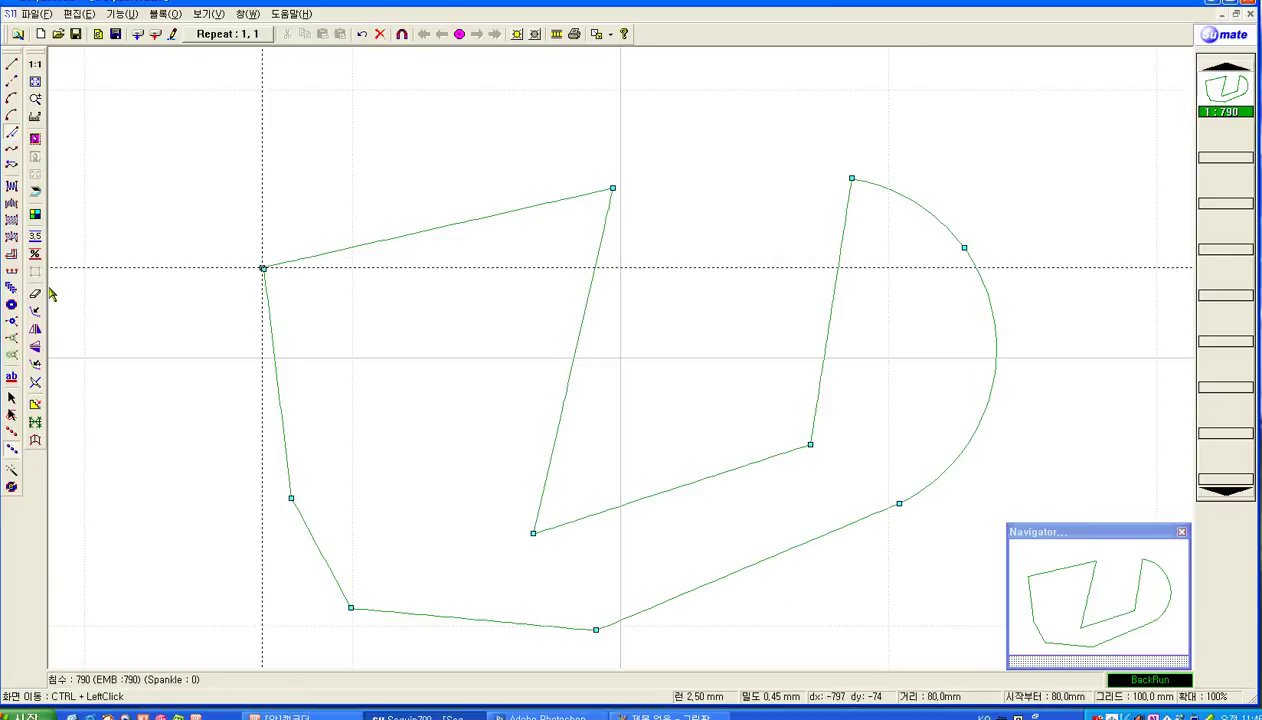
- Simulate the outline's stitch order forward with automatic playback and an increased step count, and close the simulation
click(36, 405)
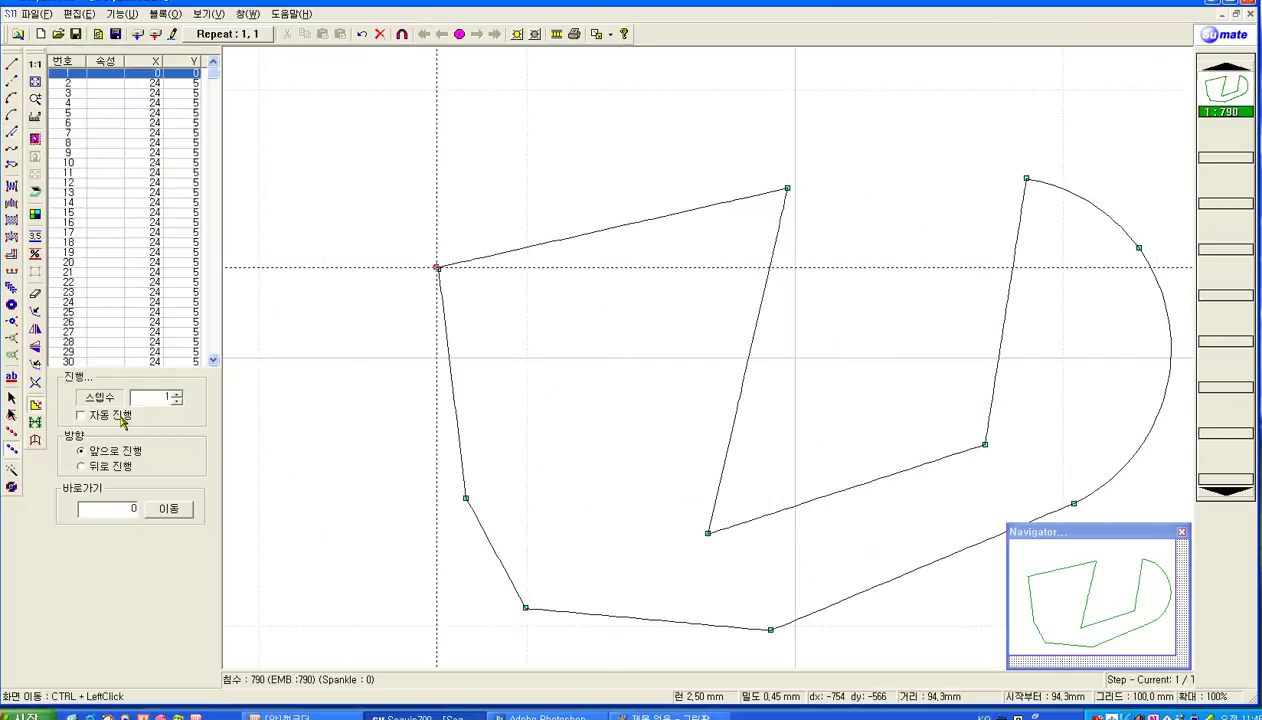
click(170, 510)
click(82, 413)
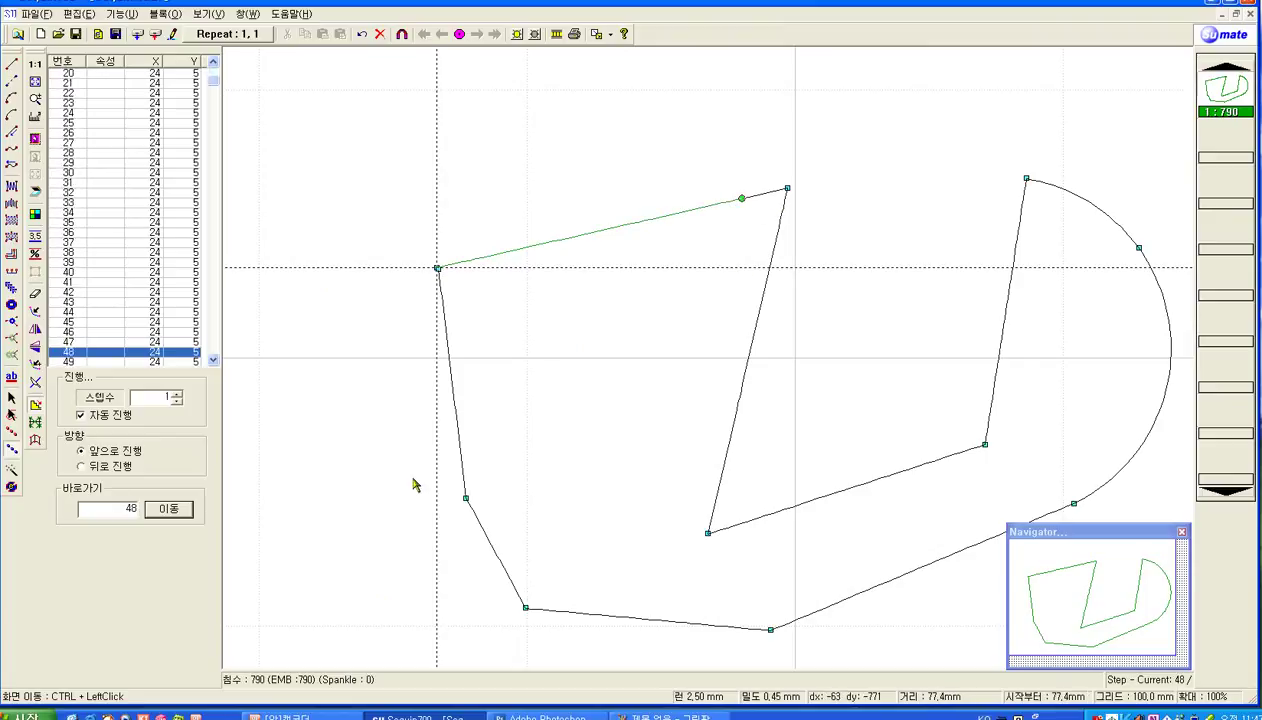
click(180, 398)
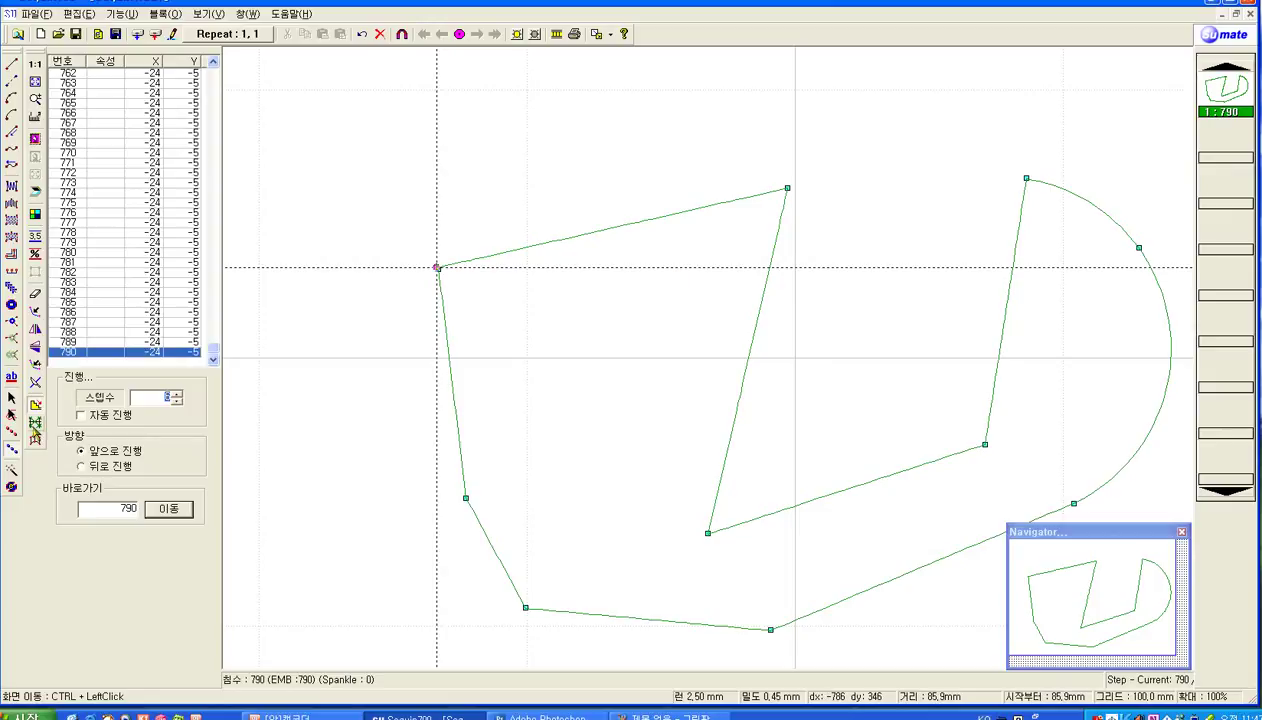
click(35, 406)
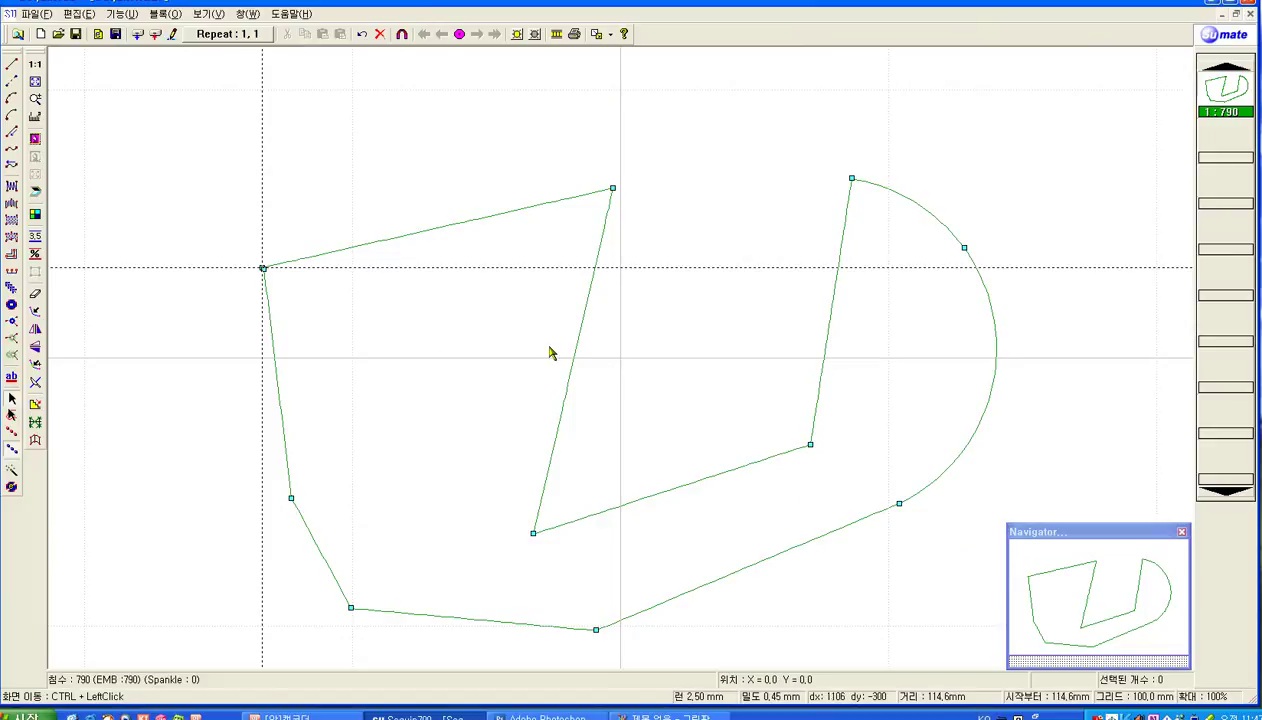
- Hide the grid, show it again and review the other grid commands
click(79, 14)
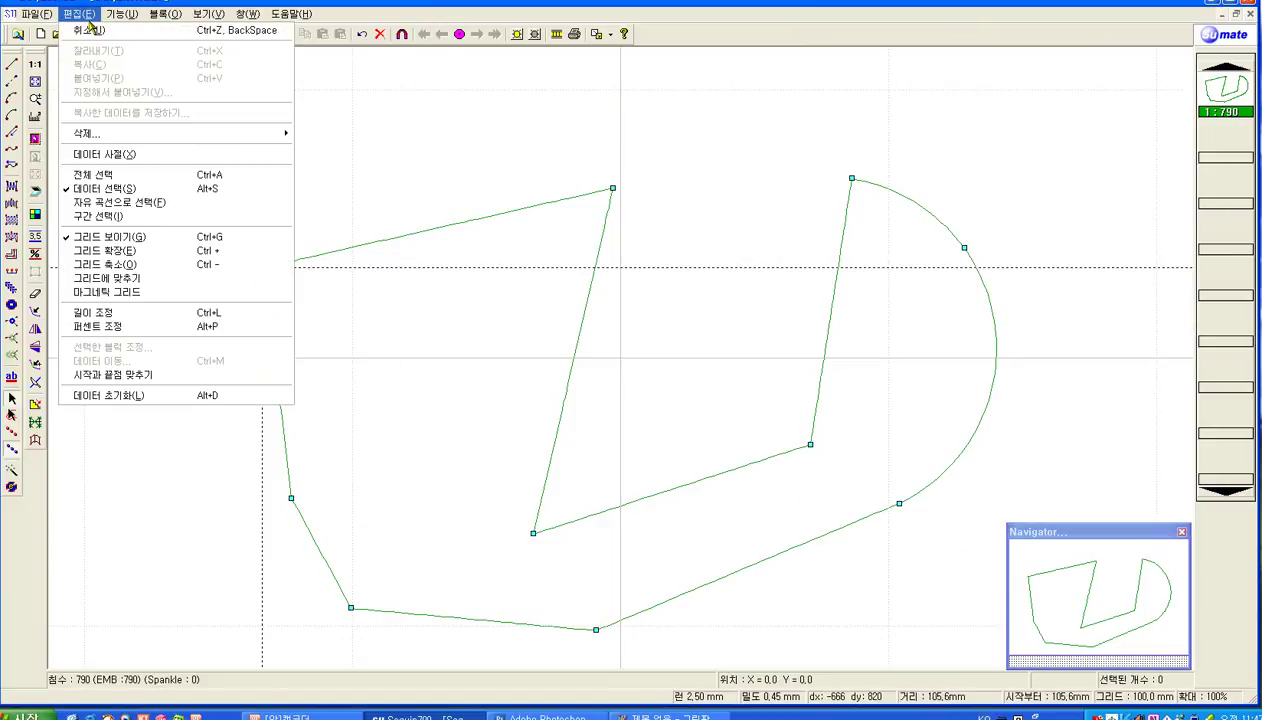
click(101, 240)
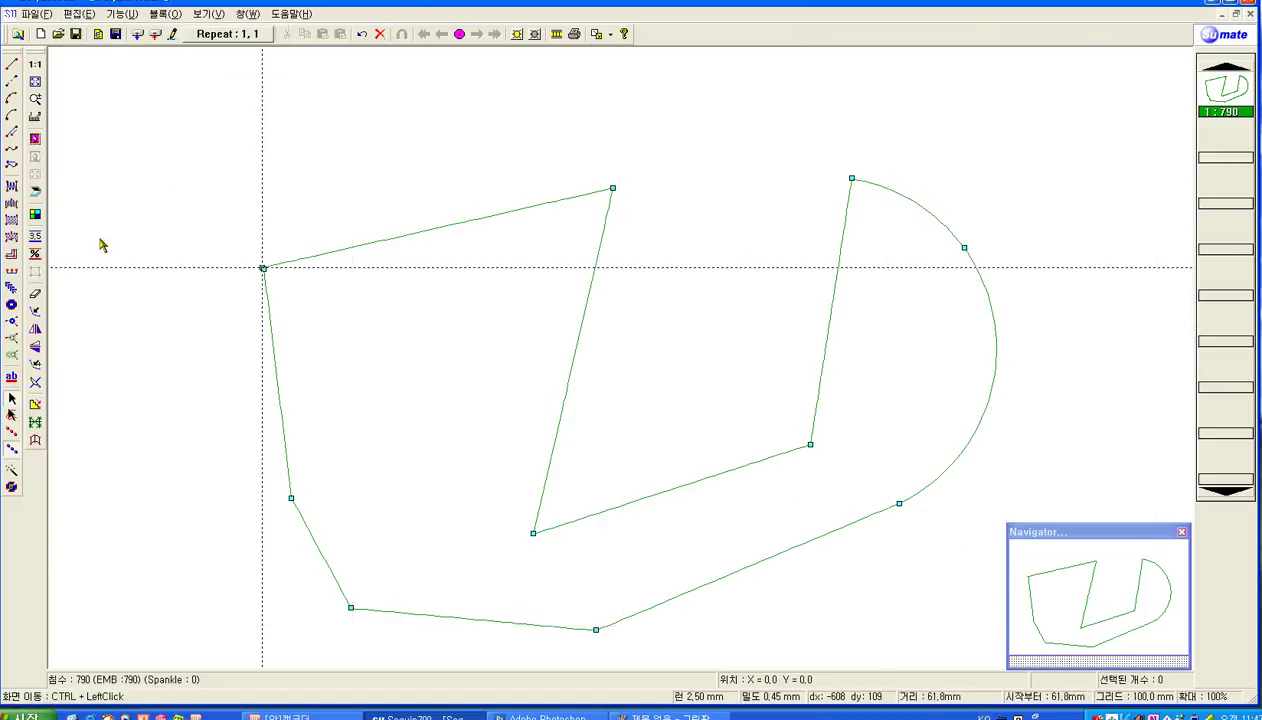
click(79, 14)
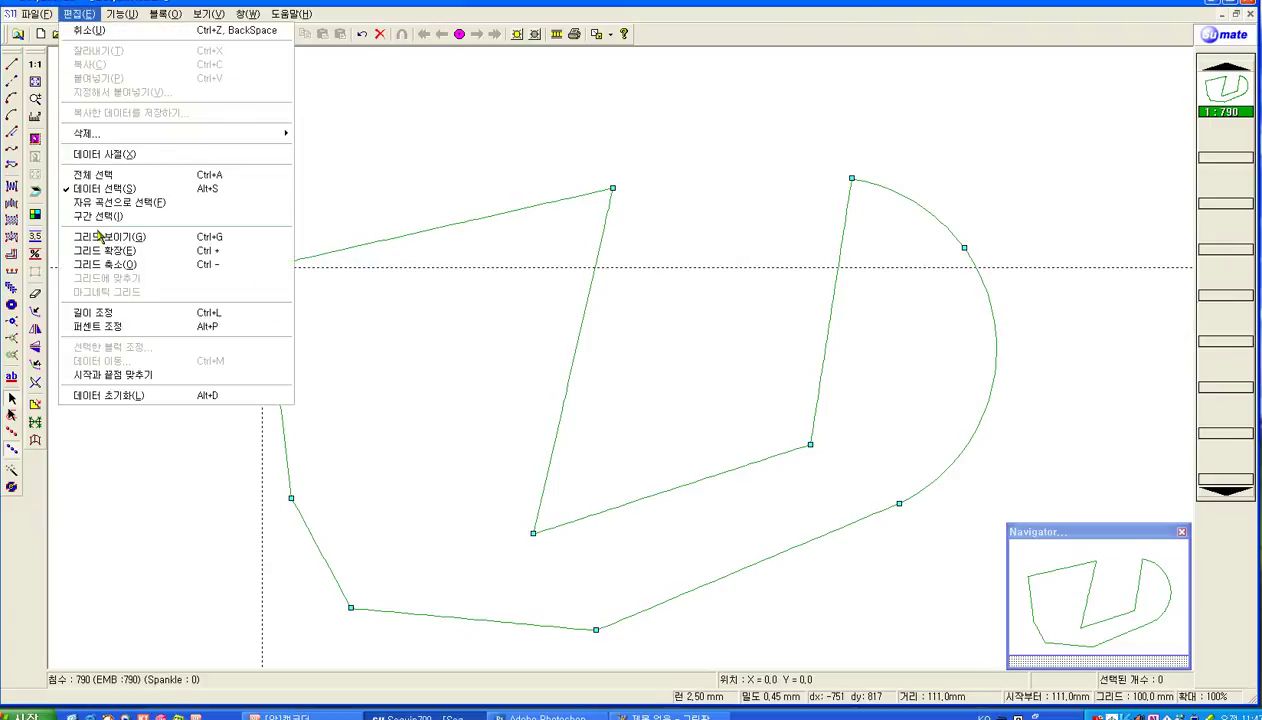
click(101, 240)
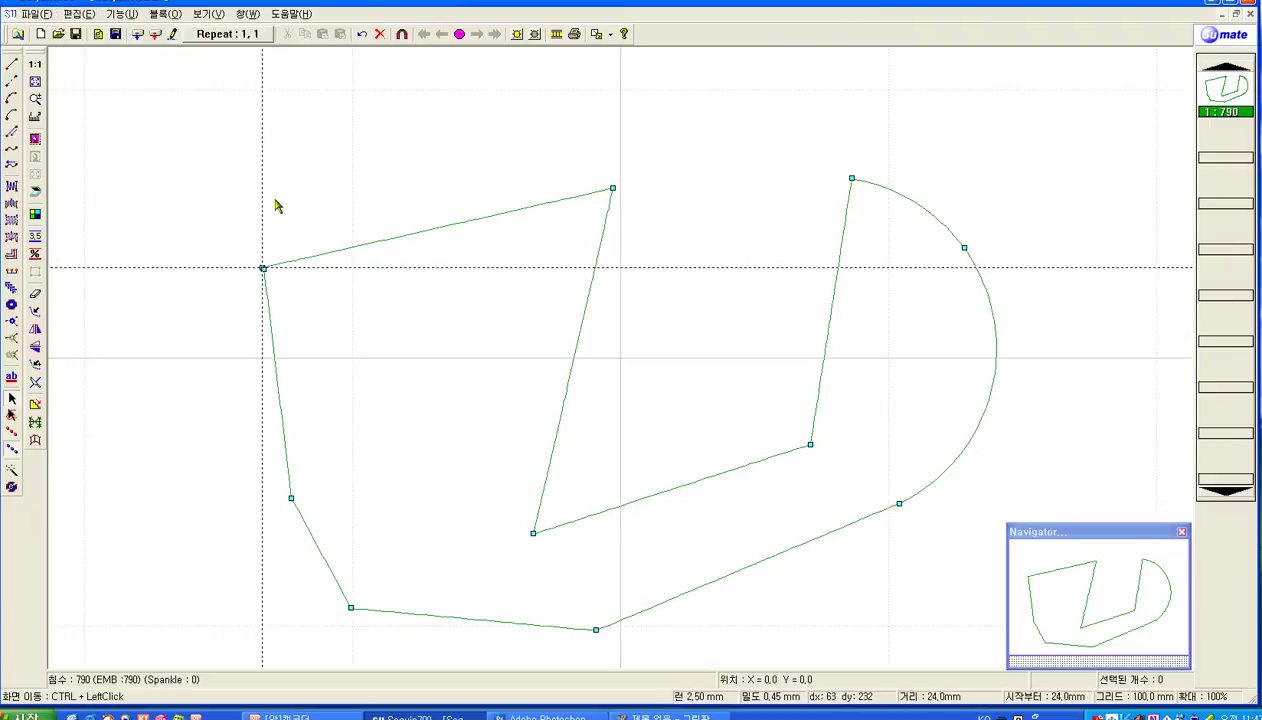
click(79, 14)
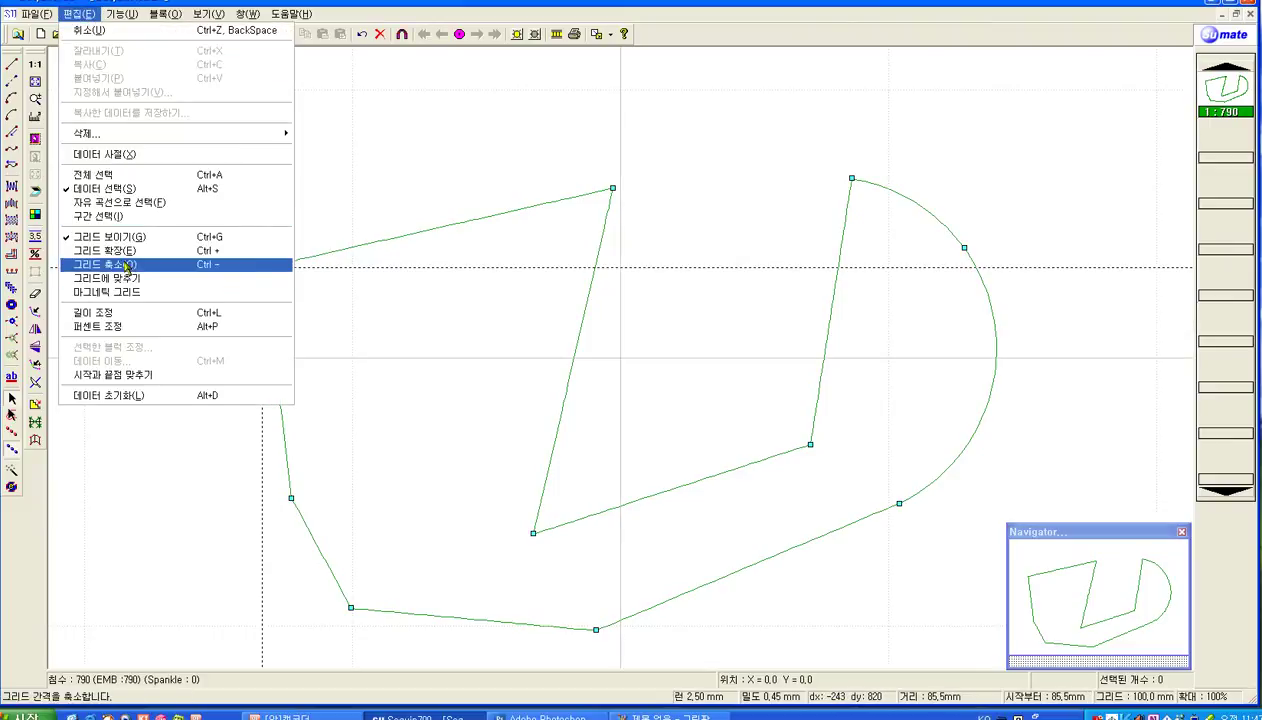
click(451, 132)
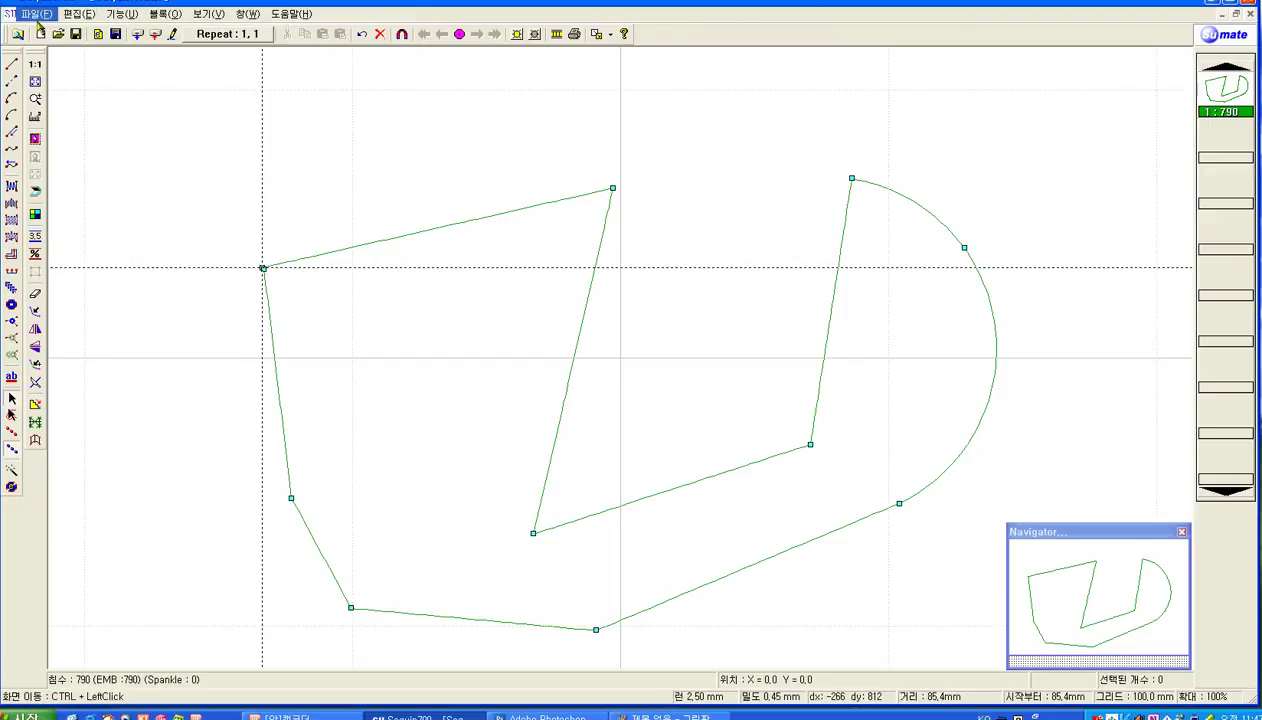
- Add 대한민국 lettering in the Gothic font with 15 mm letter spacing, and hide the design's control points
click(12, 378)
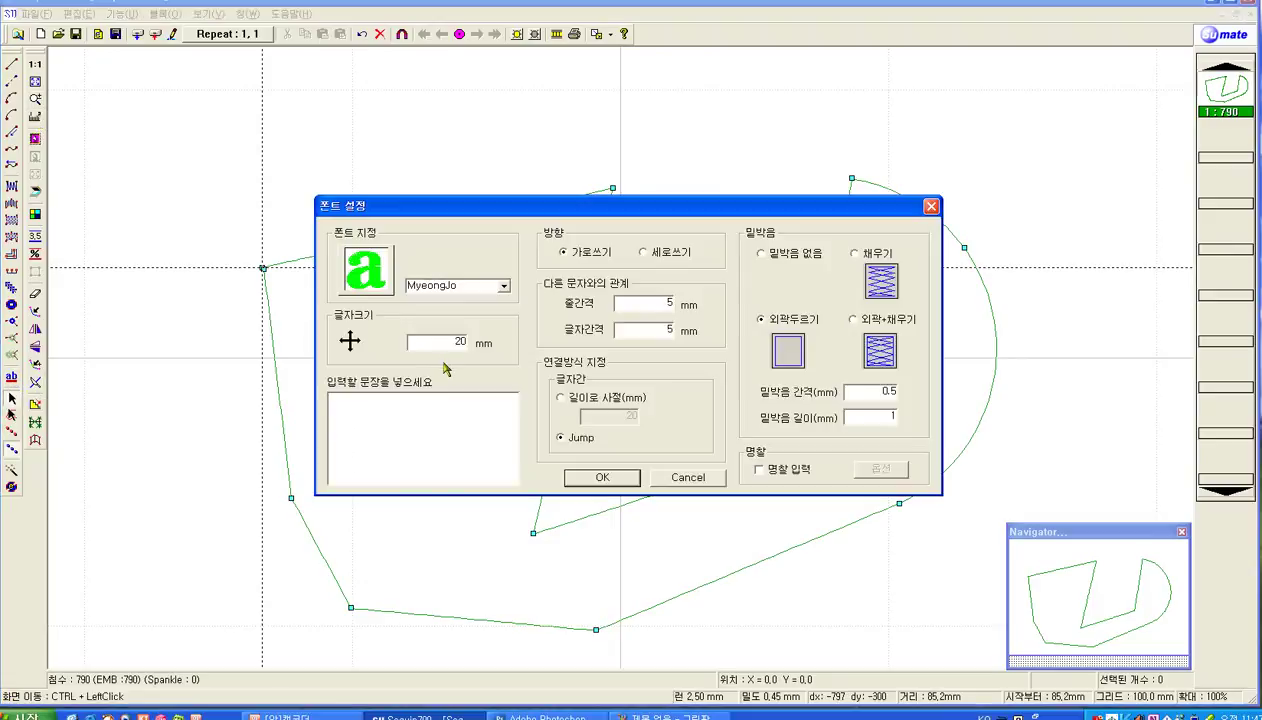
click(504, 287)
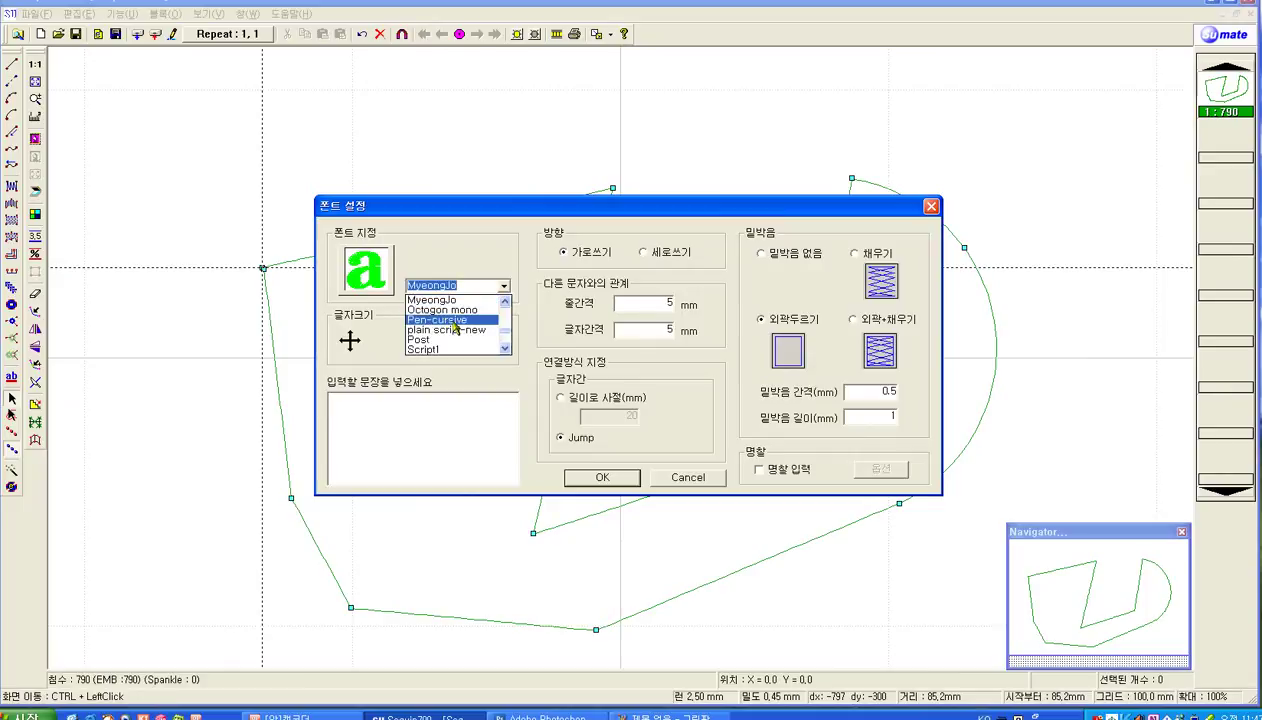
scroll(456, 326, up, 3)
scroll(452, 328, up, 1)
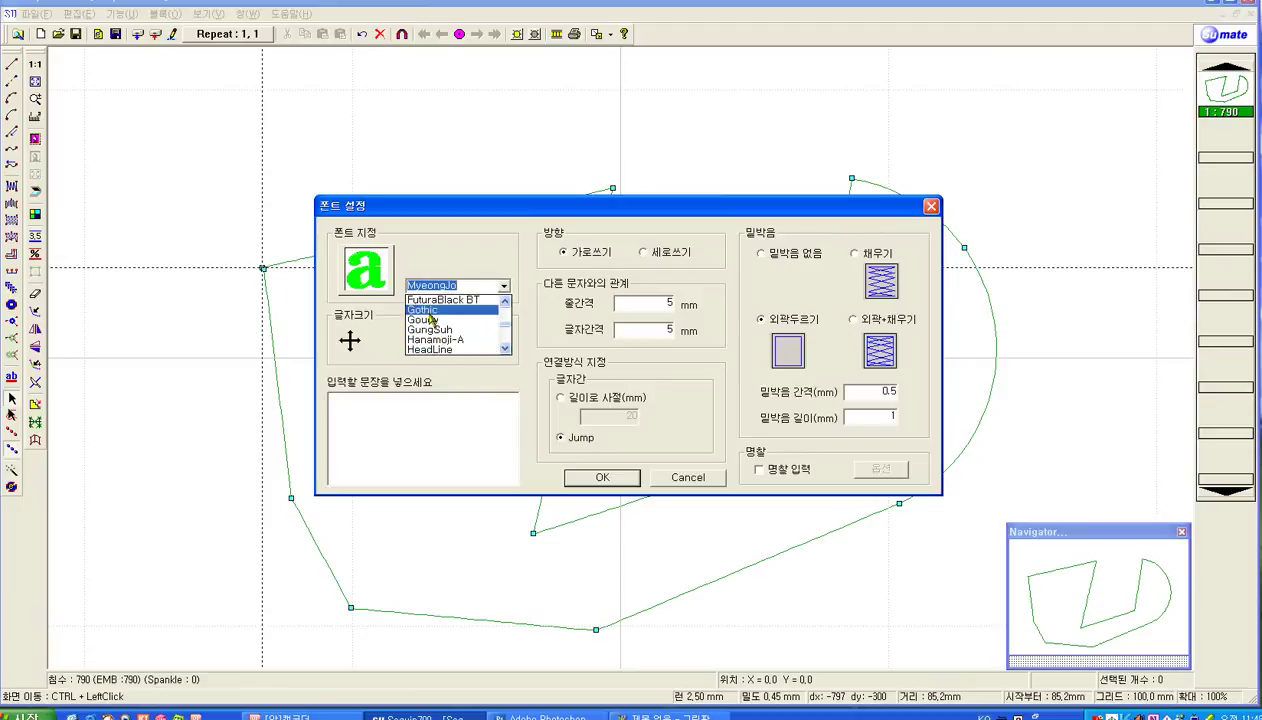
click(428, 309)
click(448, 426)
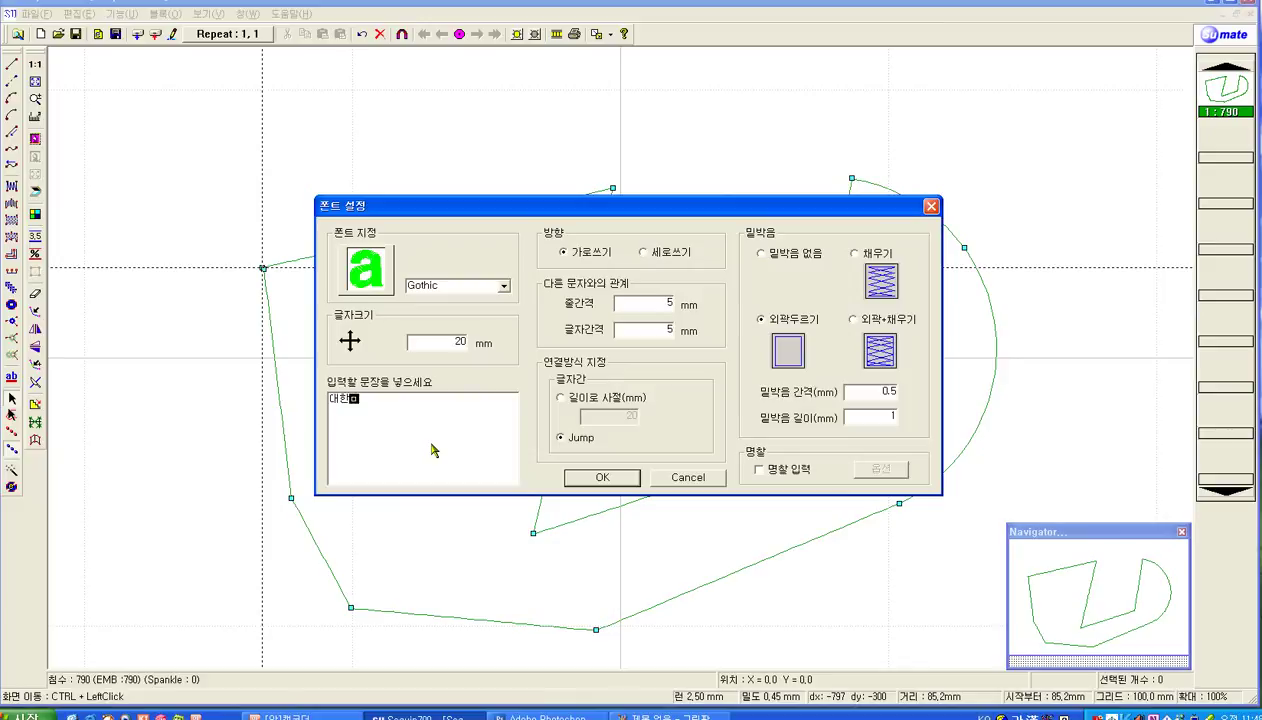
double_click(658, 328)
text(15)
click(602, 477)
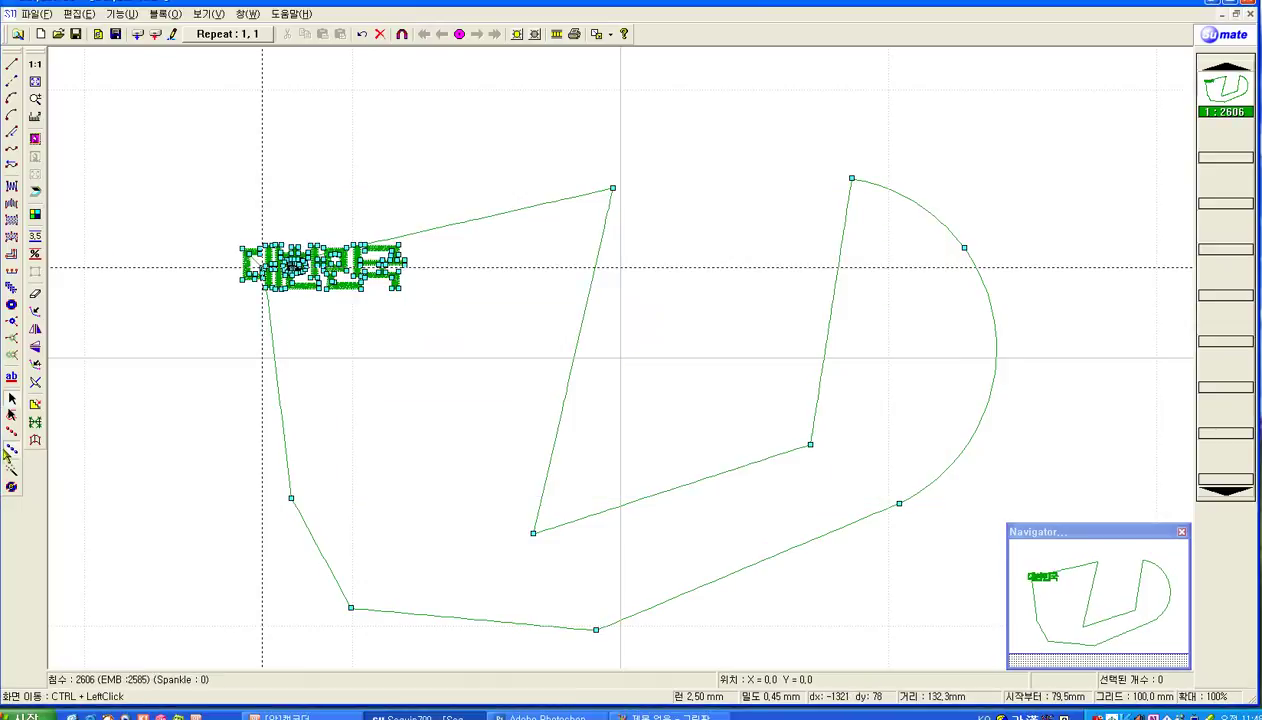
click(175, 345)
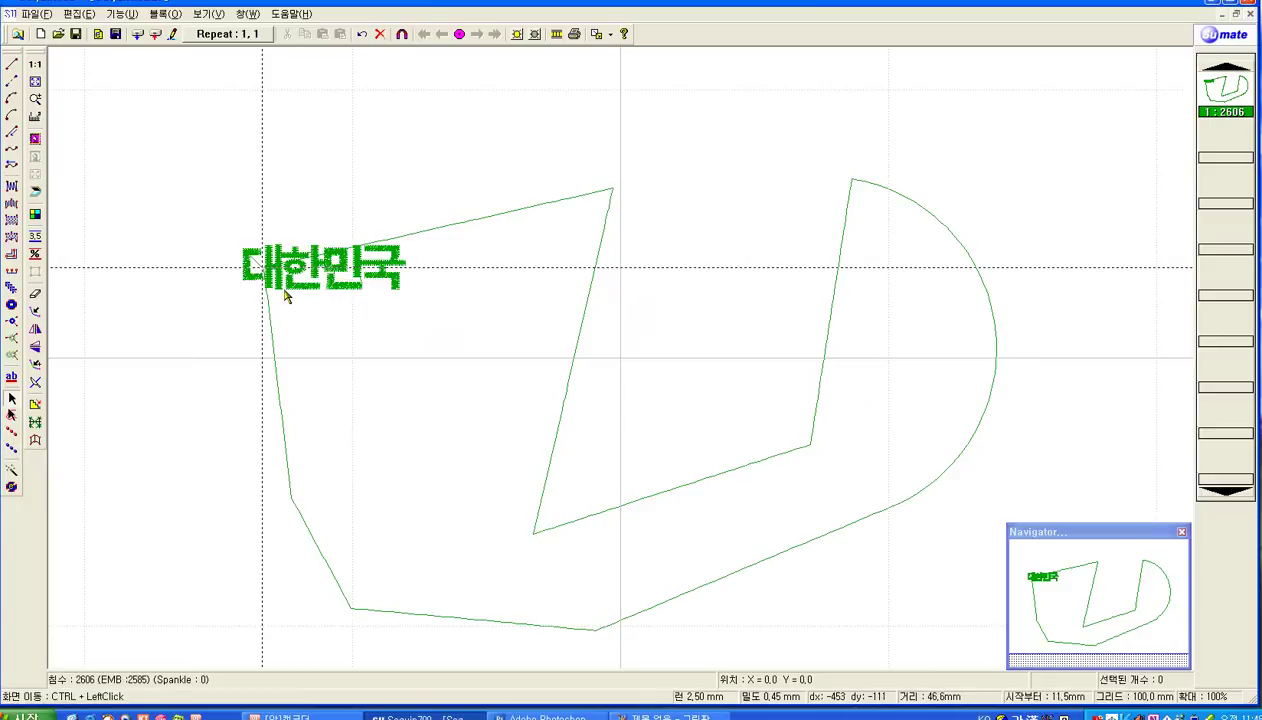
- Add ABCD lettering in the Human-MagicChe font and place it below the 대한민국 text
click(11, 376)
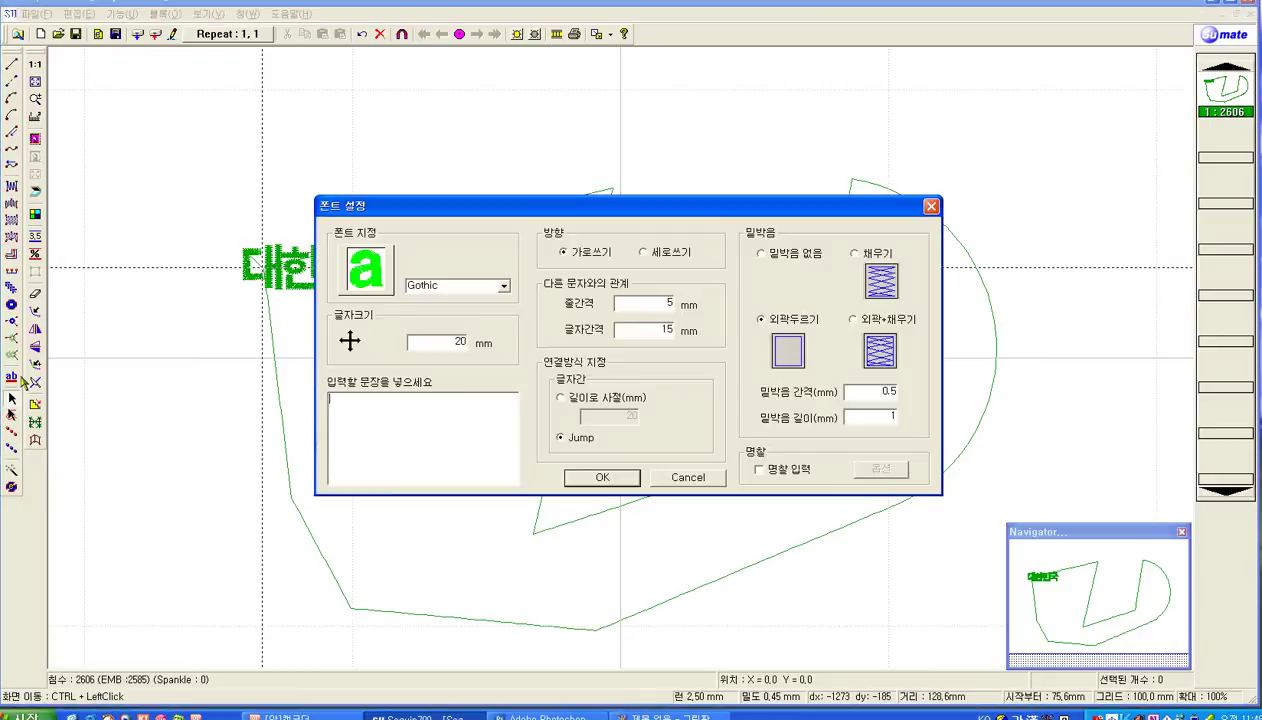
click(503, 287)
click(443, 320)
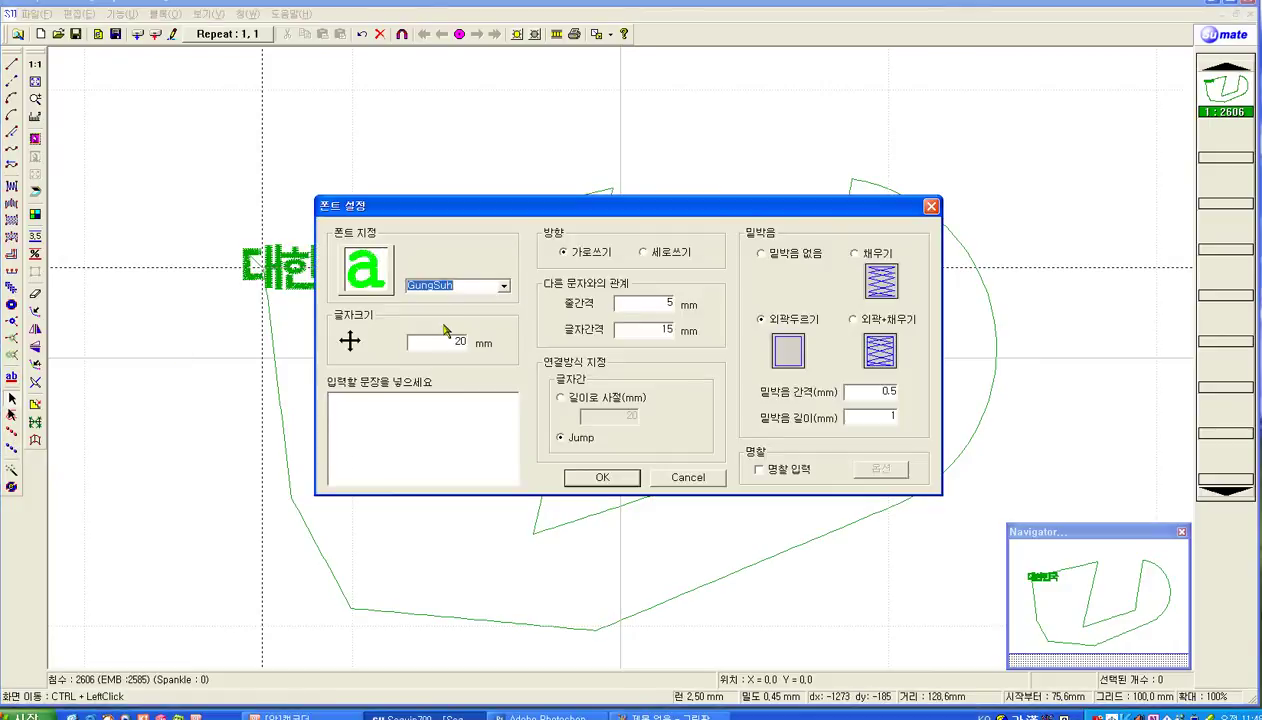
click(451, 291)
click(503, 286)
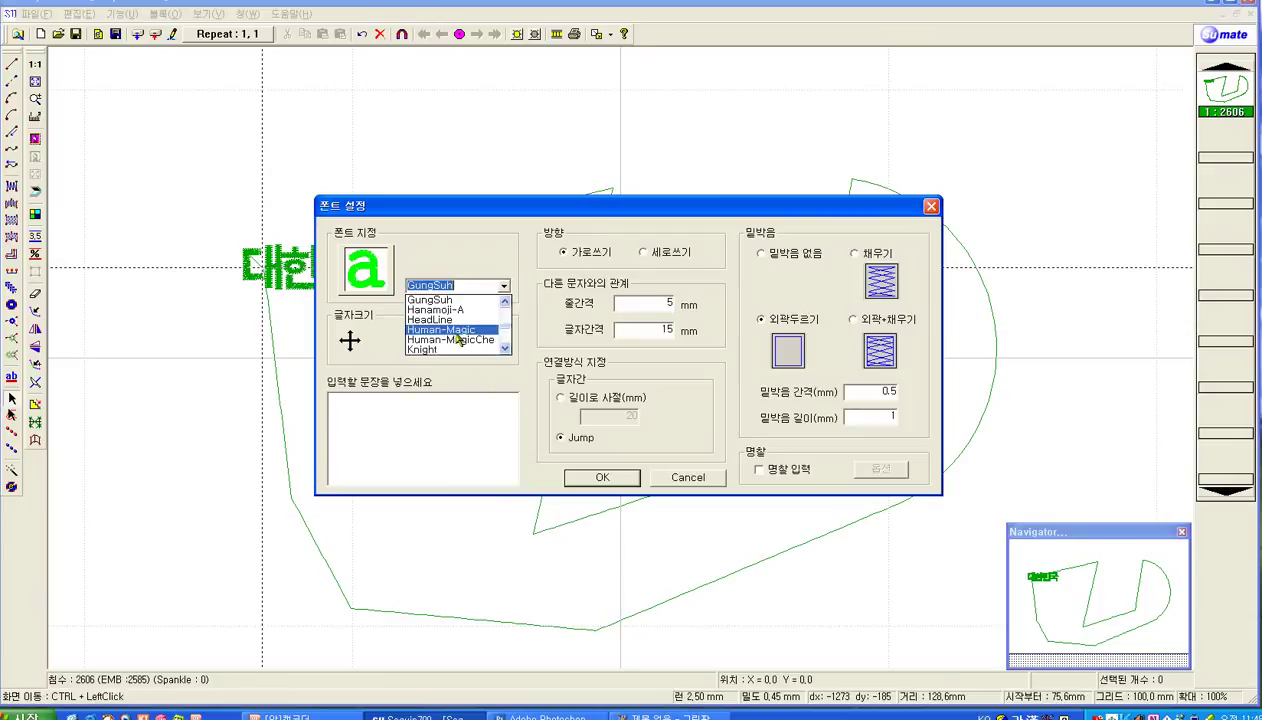
click(447, 333)
click(401, 455)
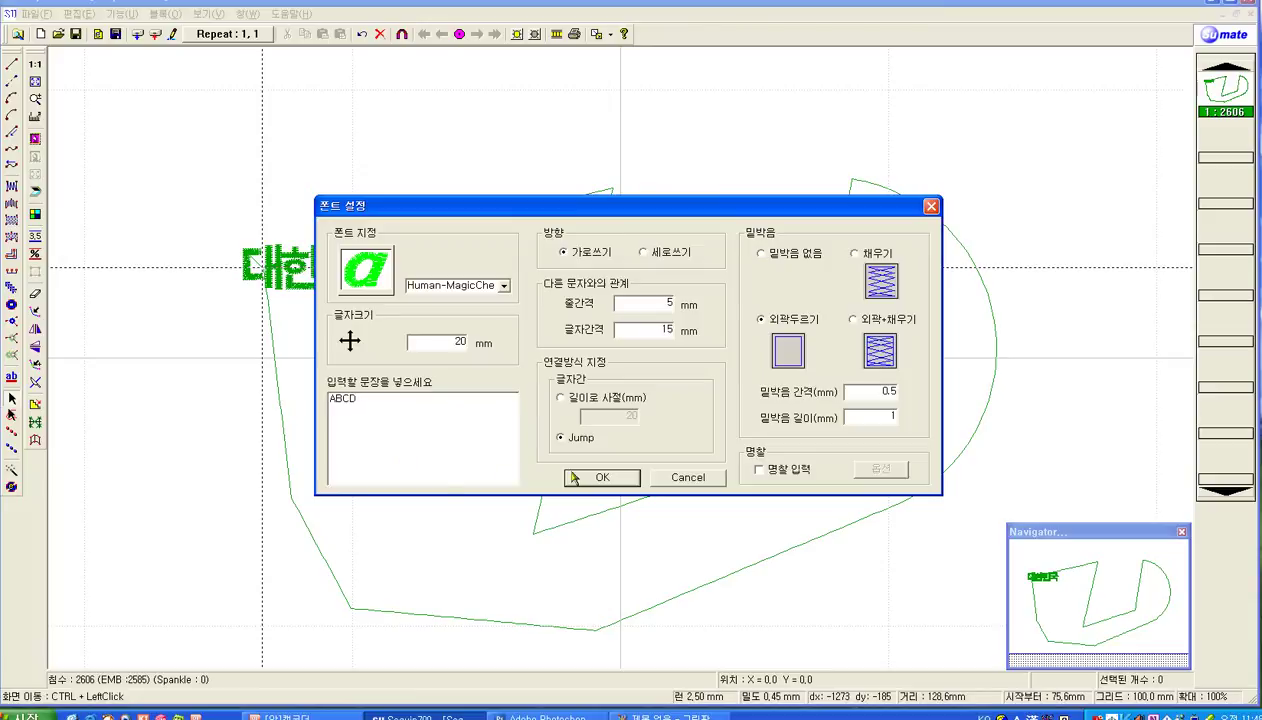
click(602, 477)
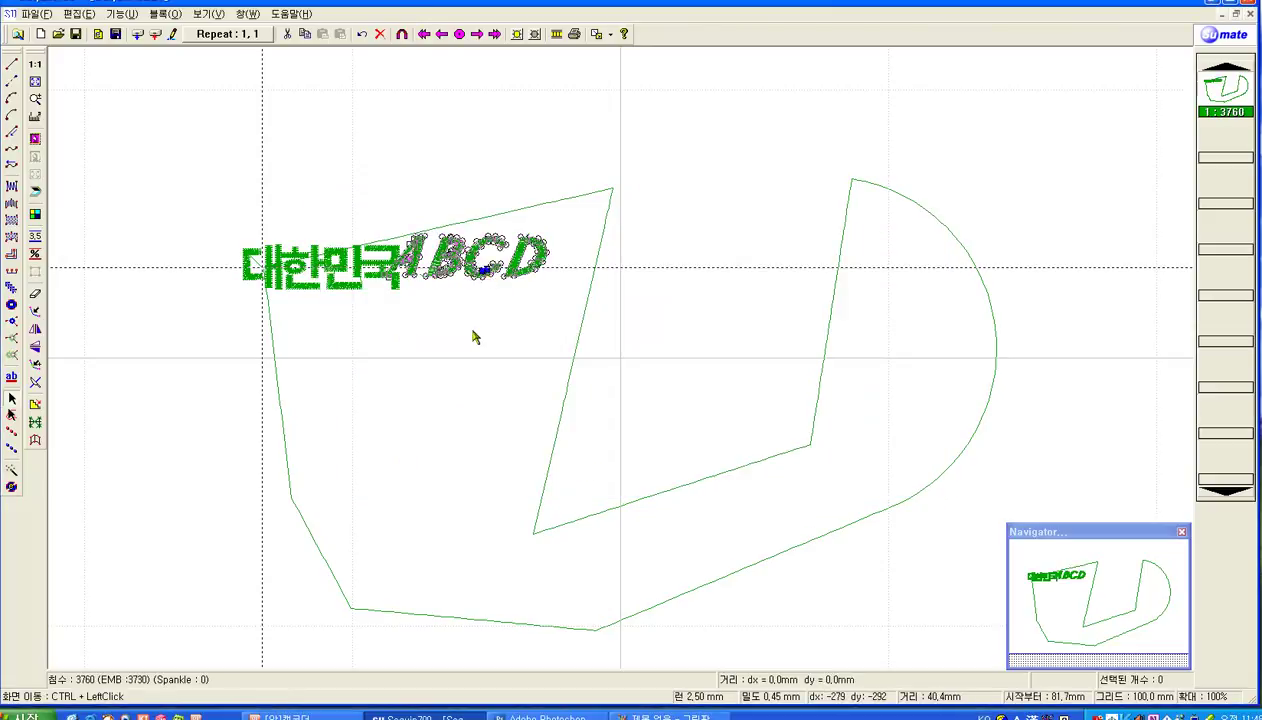
drag(485, 256, 408, 340)
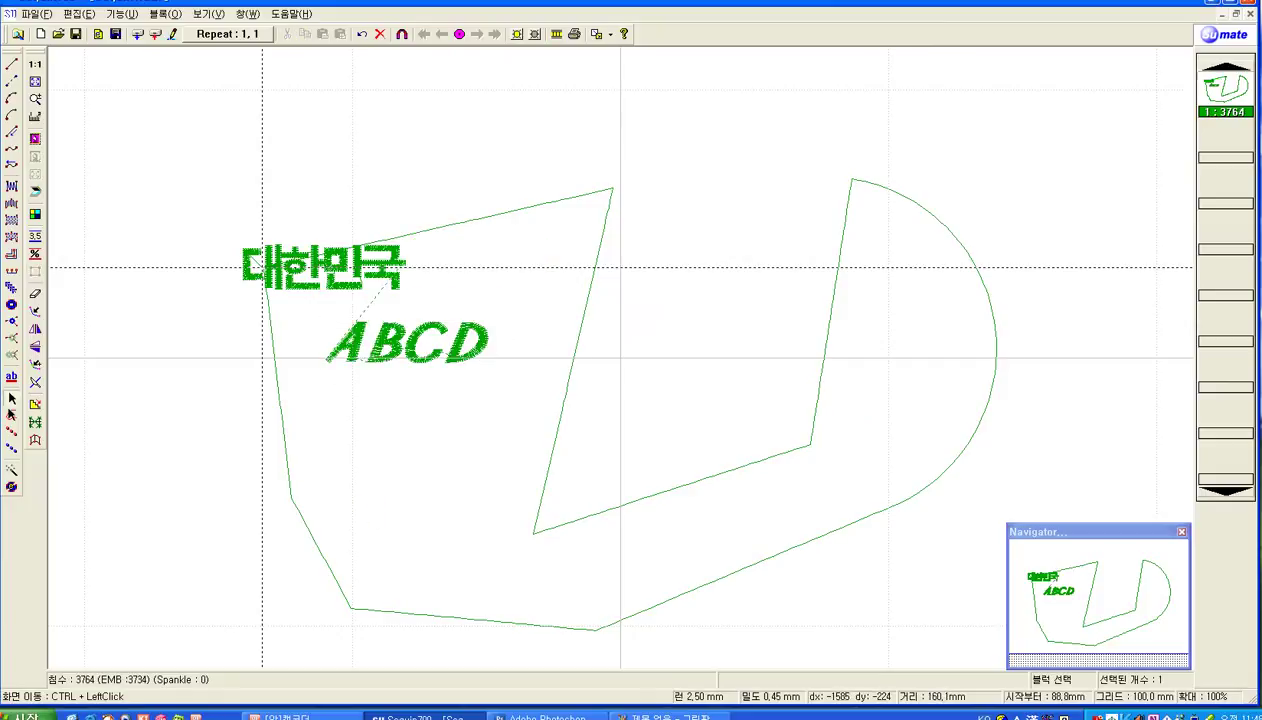
click(12, 378)
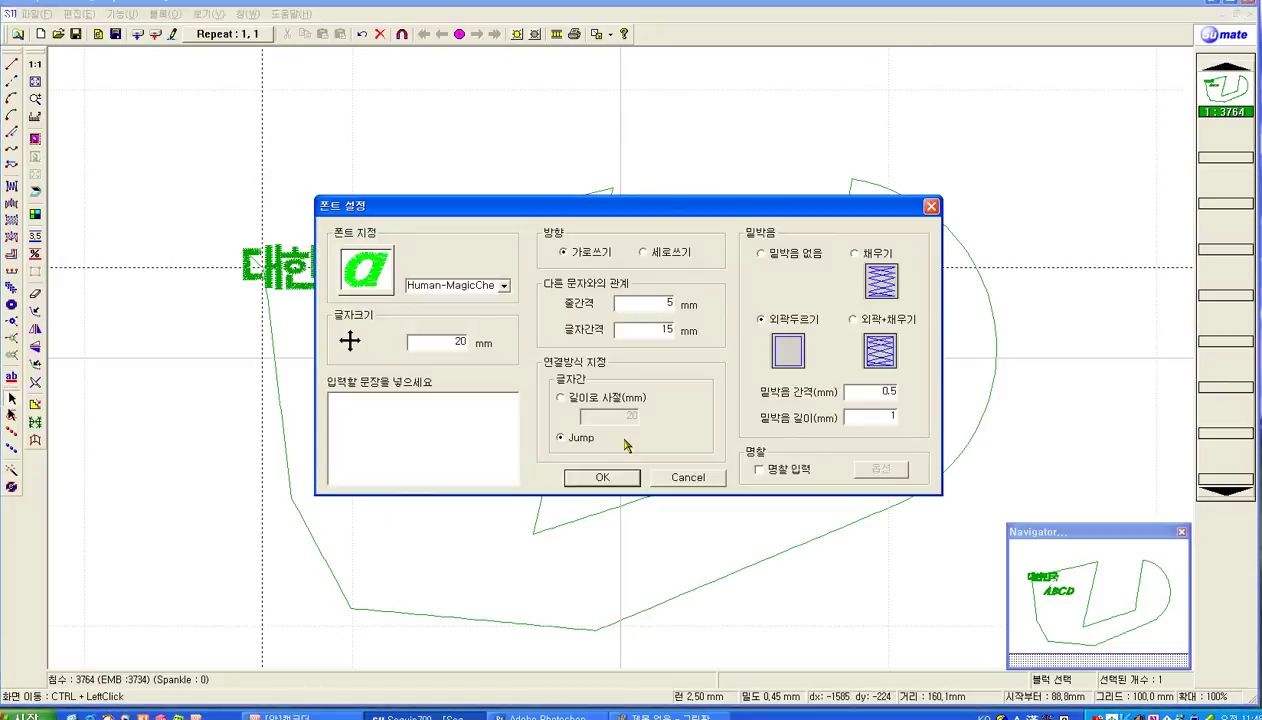
click(931, 207)
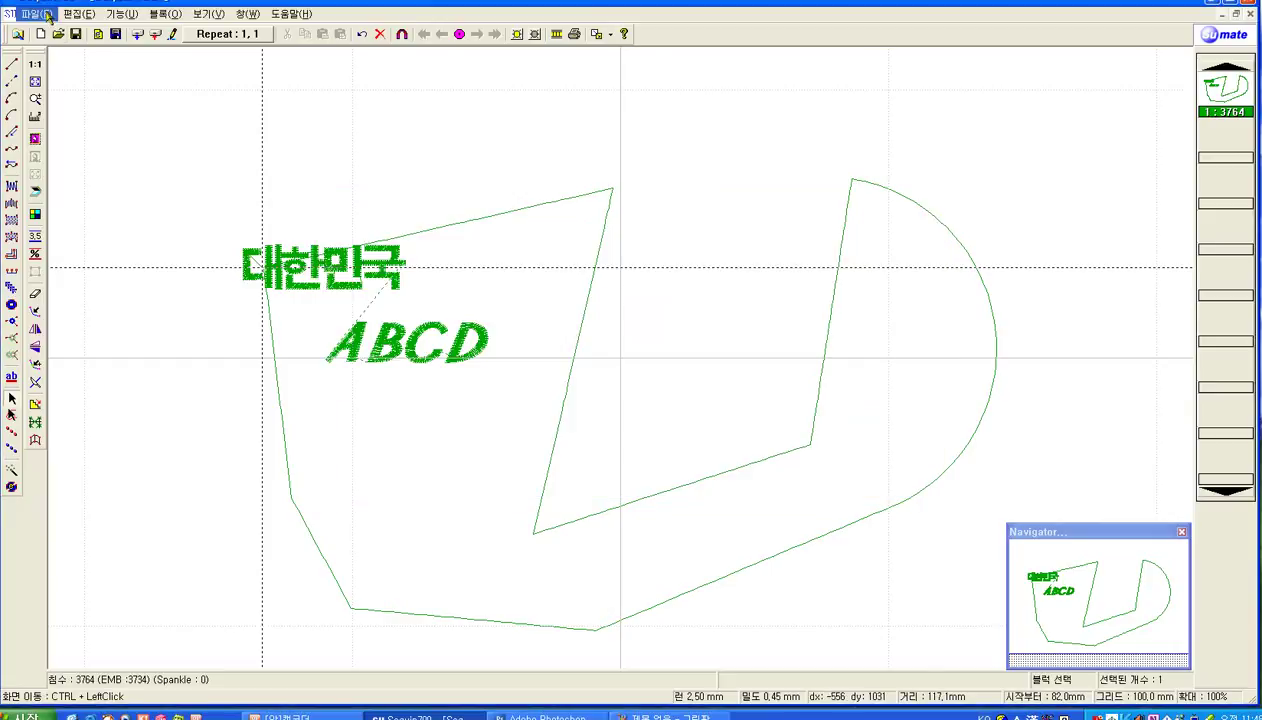